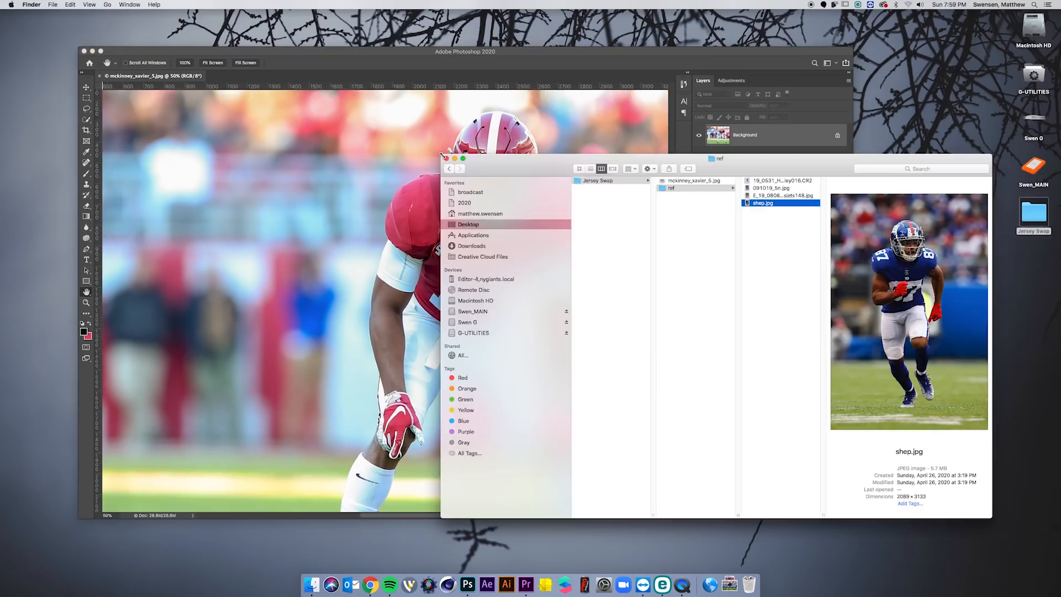
Preview the reference jersey photos in the ref folder and select 091019_5n.jpg.
{"action": "left_click_drag", "start_coordinate": [442, 156], "coordinate": [541, 124]}
{"action": "key", "text": "space"}
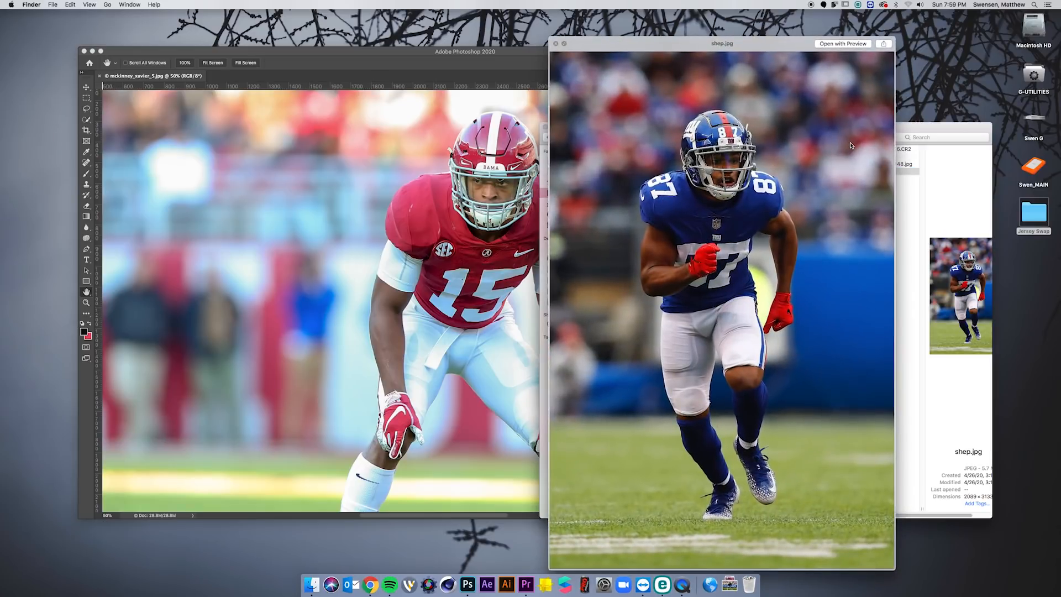
{"action": "key", "text": "Up"}
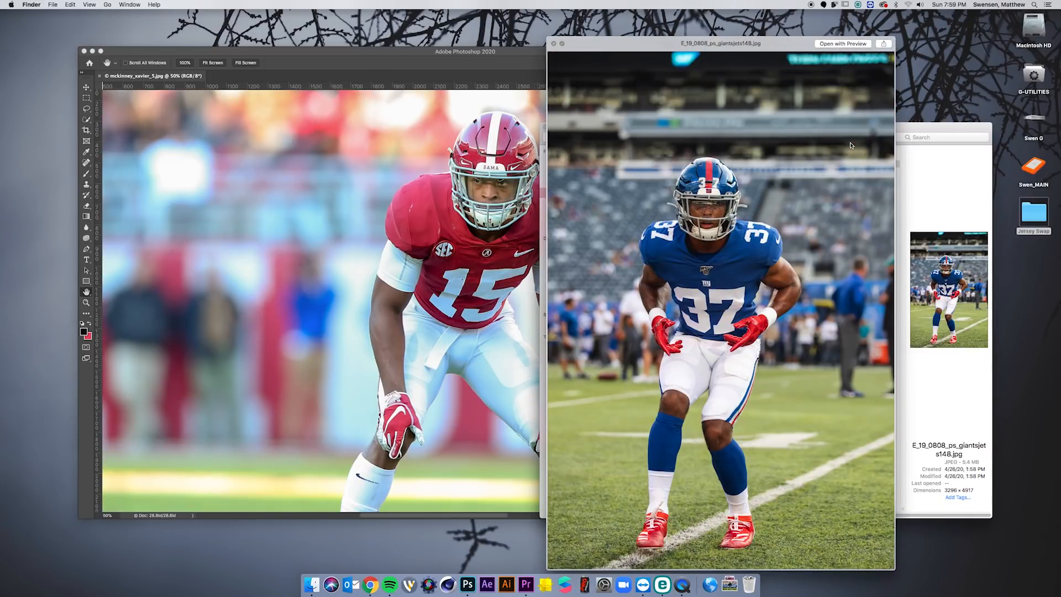
{"action": "key", "text": "Up"}
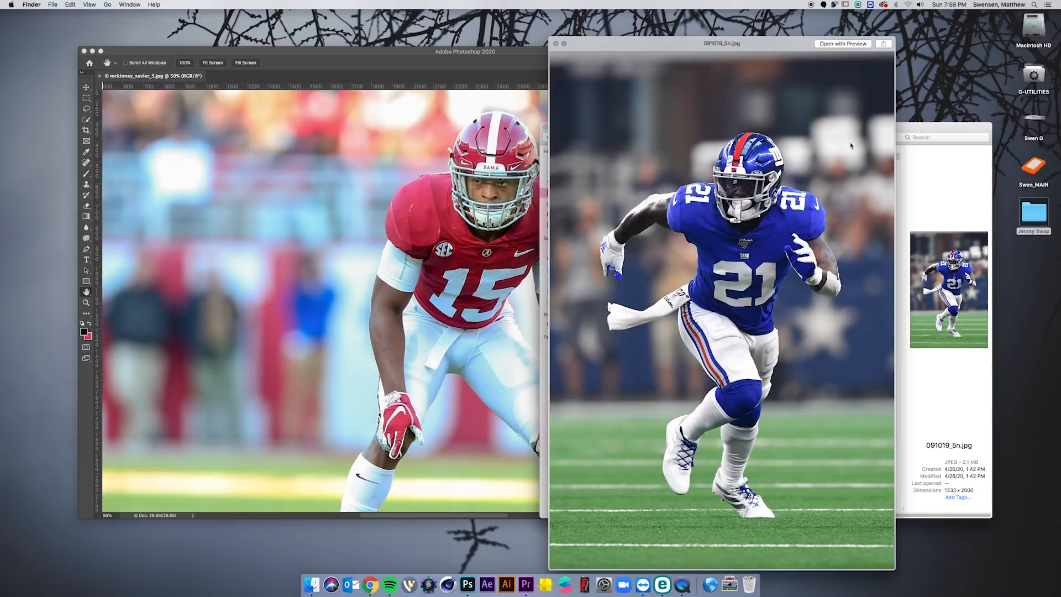
{"action": "key", "text": "Up"}
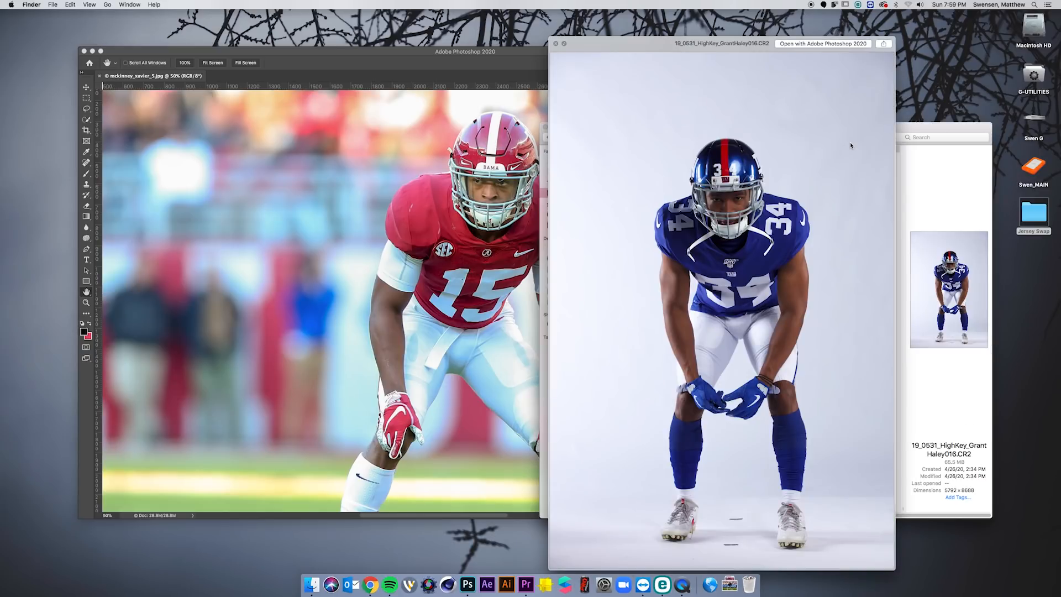
{"action": "key", "text": "Down"}
{"action": "key", "text": "space"}
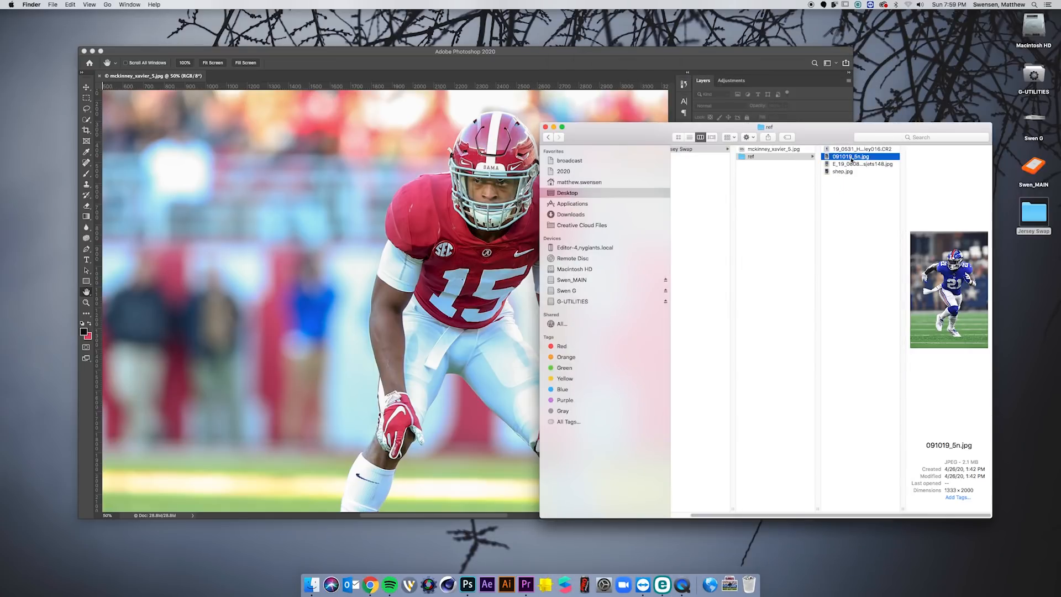
Switch to Photoshop and start a Pen path around the number 21 jersey, along the shoulder and sleeve above the raised glove.
{"action": "left_click", "coordinate": [467, 584]}
{"action": "key", "text": "f"}
{"action": "scroll", "coordinate": [581, 217], "scroll_direction": "up", "scroll_amount": 3}
{"action": "key", "text": "p"}
{"action": "left_click", "coordinate": [602, 147]}
{"action": "left_click", "coordinate": [672, 163]}
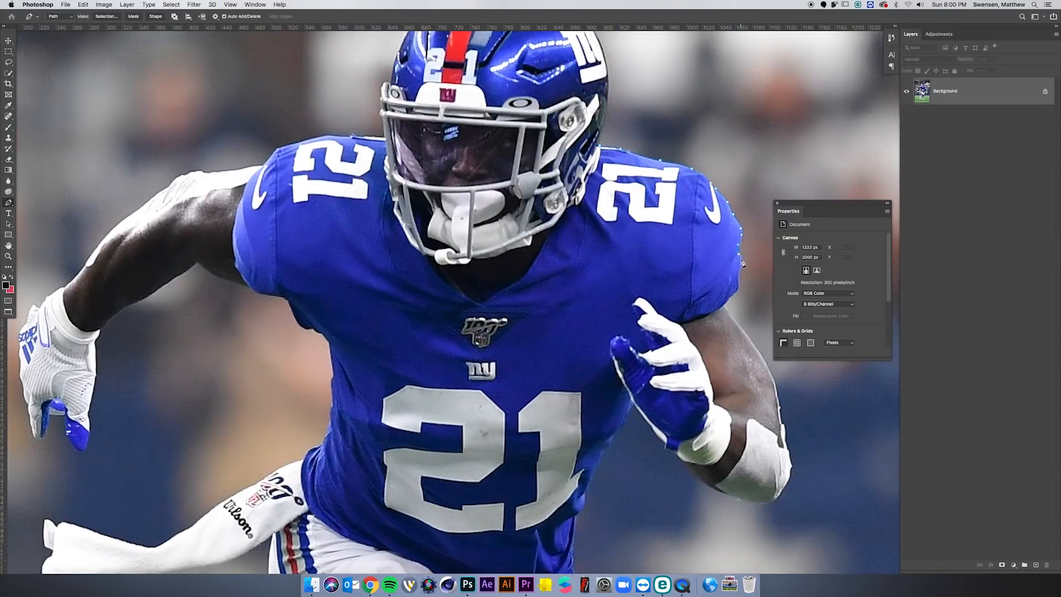
{"action": "left_click", "coordinate": [721, 309]}
{"action": "left_click", "coordinate": [684, 325]}
Continue the path down the jersey's side, along the hem and up around the opposite sleeve to the shoulder.
{"action": "left_click_drag", "start_coordinate": [656, 350], "coordinate": [644, 379]}
{"action": "left_click_drag", "start_coordinate": [607, 448], "coordinate": [582, 234]}
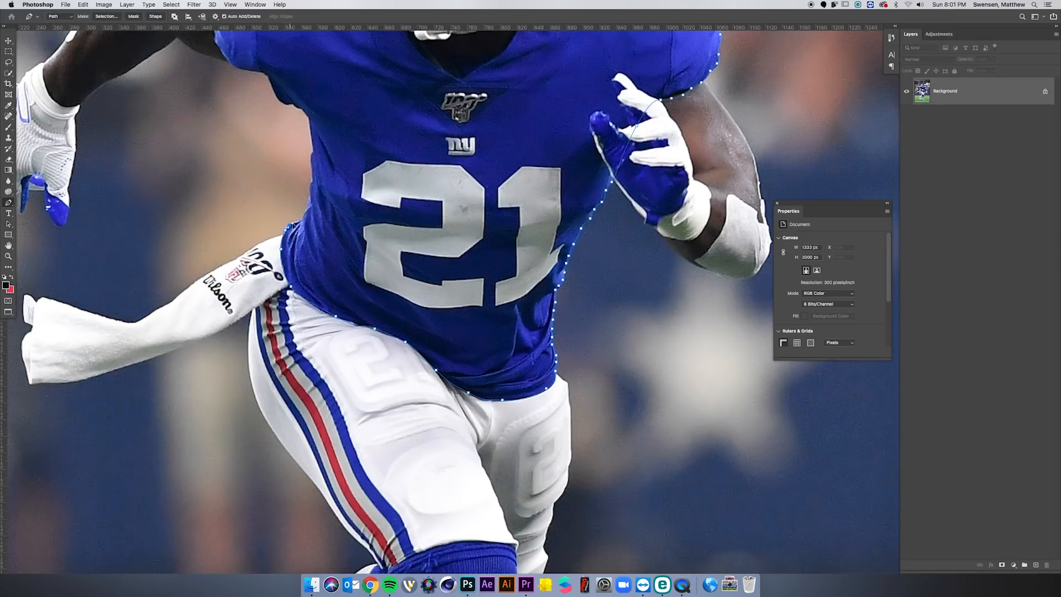
{"action": "left_click_drag", "start_coordinate": [305, 216], "coordinate": [508, 402]}
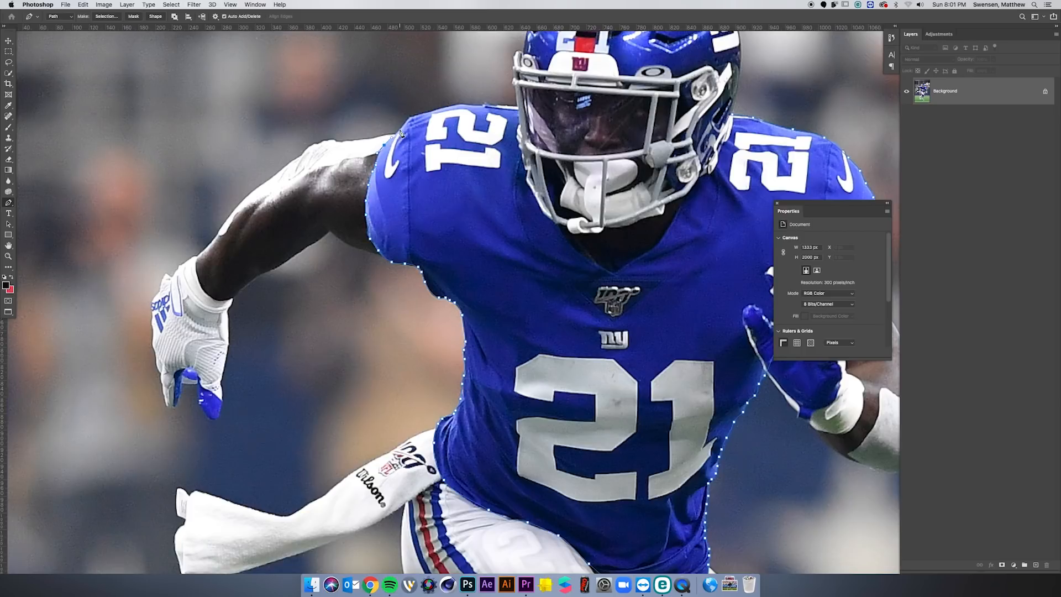
{"action": "left_click", "coordinate": [448, 105]}
{"action": "key", "text": "super+z"}
{"action": "left_click", "coordinate": [453, 105]}
{"action": "left_click", "coordinate": [469, 105]}
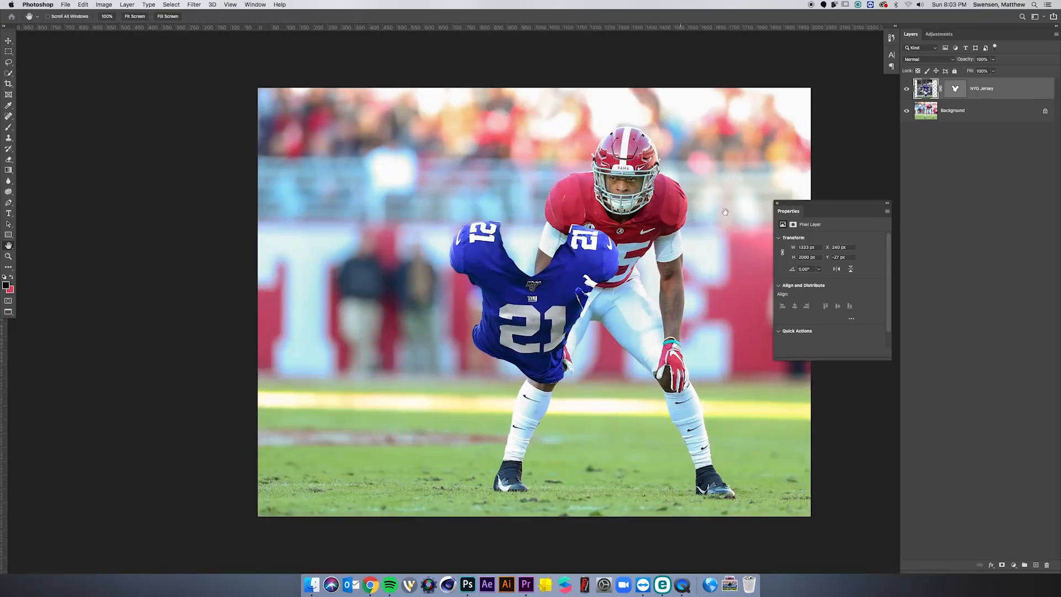
Move the NYG Jersey cutout over the red jersey and lower its layer opacity to see the player underneath.
{"action": "left_click_drag", "start_coordinate": [725, 211], "coordinate": [614, 254]}
{"action": "left_click_drag", "start_coordinate": [454, 308], "coordinate": [546, 250]}
{"action": "left_click", "coordinate": [993, 59]}
{"action": "left_click_drag", "start_coordinate": [995, 69], "coordinate": [951, 71]}
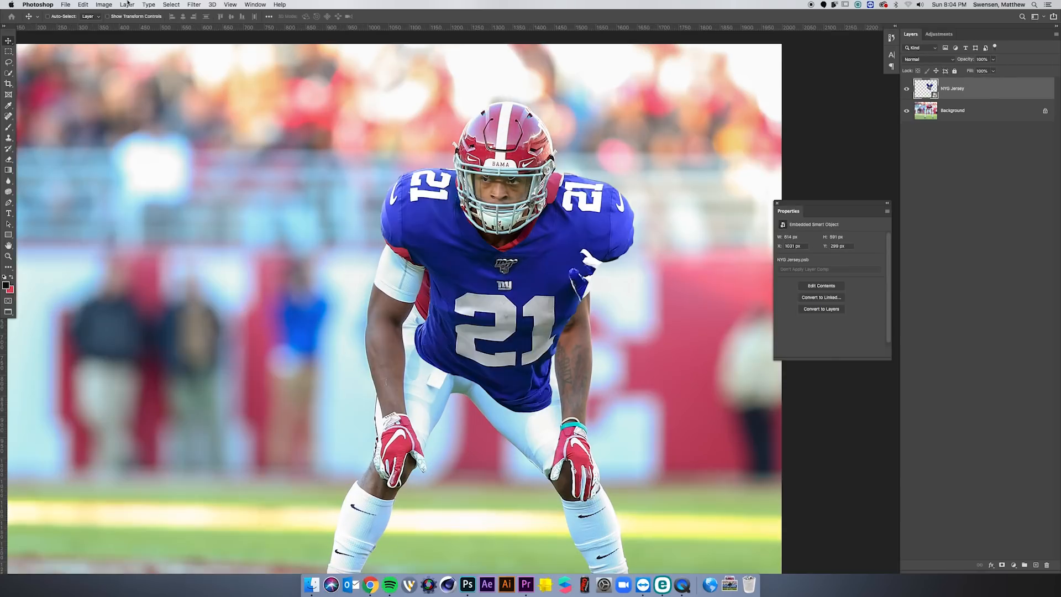
{"action": "left_click", "coordinate": [83, 5]}
{"action": "mouse_move", "coordinate": [144, 199]}
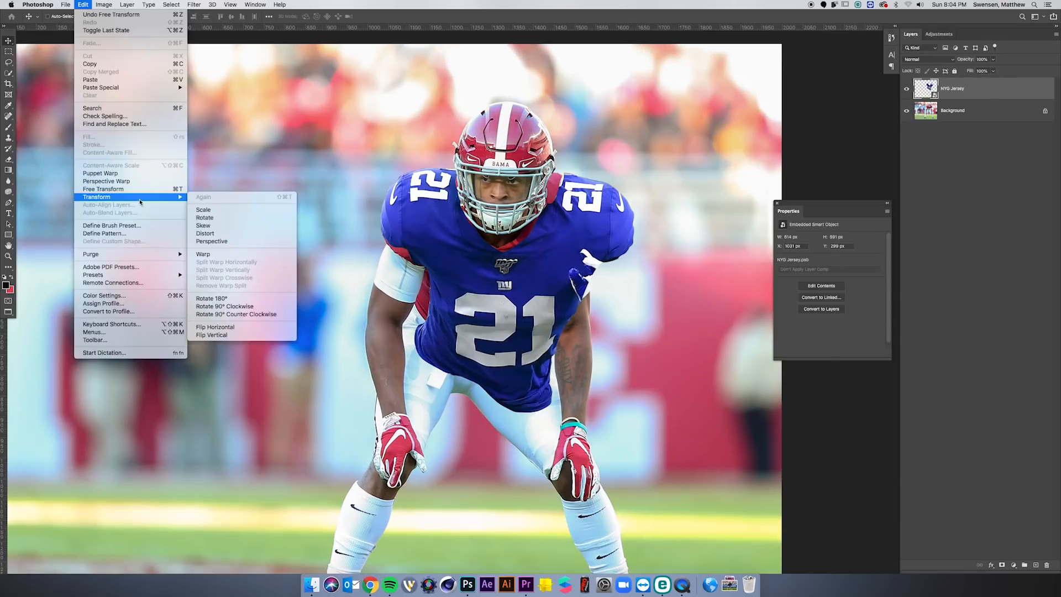
{"action": "left_click", "coordinate": [243, 242]}
{"action": "key", "text": "Escape"}
Make the NYG Jersey layer semi-transparent and free-transform it, scaling and rotating it to match the red jersey's shoulders and waist.
{"action": "left_click", "coordinate": [992, 59]}
{"action": "left_click_drag", "start_coordinate": [995, 70], "coordinate": [978, 70]}
{"action": "left_click", "coordinate": [84, 4]}
{"action": "left_click", "coordinate": [104, 189]}
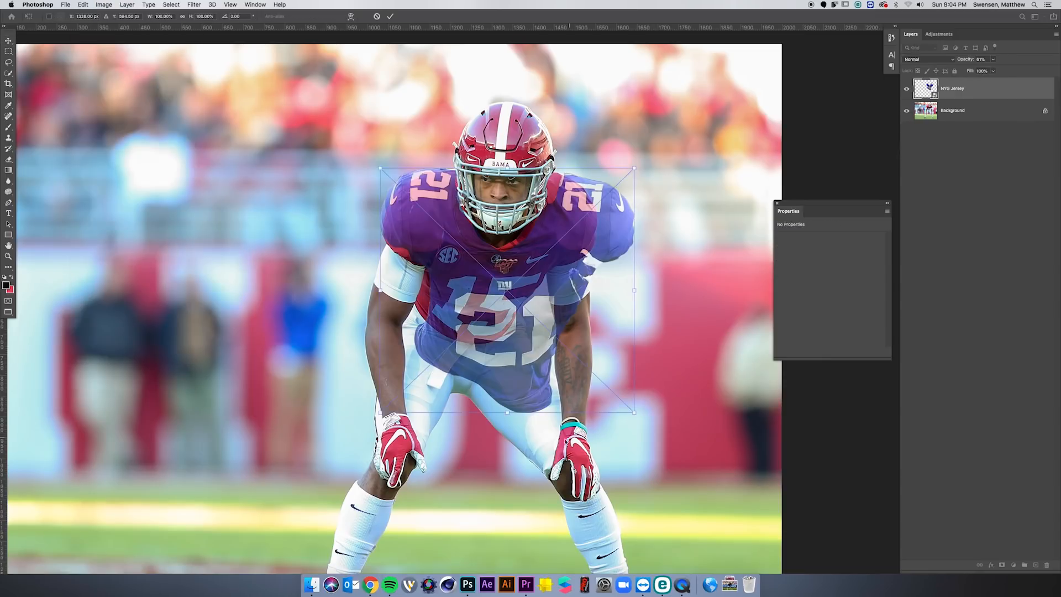
{"action": "left_click_drag", "start_coordinate": [632, 170], "coordinate": [619, 165]}
{"action": "left_click_drag", "start_coordinate": [634, 412], "coordinate": [583, 352]}
{"action": "left_click_drag", "start_coordinate": [387, 392], "coordinate": [382, 364]}
{"action": "left_click_drag", "start_coordinate": [620, 175], "coordinate": [606, 170]}
{"action": "left_click_drag", "start_coordinate": [380, 368], "coordinate": [375, 369]}
{"action": "left_click_drag", "start_coordinate": [583, 353], "coordinate": [579, 355]}
{"action": "left_click_drag", "start_coordinate": [382, 169], "coordinate": [387, 172]}
{"action": "left_click_drag", "start_coordinate": [609, 170], "coordinate": [609, 172]}
{"action": "key", "text": "Return"}
Set the NYG Jersey layer's opacity to 53% and check its fit at different zoom levels.
{"action": "left_click_drag", "start_coordinate": [992, 59], "coordinate": [974, 70]}
{"action": "key", "text": "super+minus"}
{"action": "key", "text": "super+minus"}
{"action": "key", "text": "super+minus"}
{"action": "key", "text": "super+equal"}
{"action": "key", "text": "super+equal"}
{"action": "key", "text": "super+equal"}
{"action": "left_click", "coordinate": [999, 94]}
Start a Puppet Warp on the NYG Jersey layer and pull the photo's left sleeve and shoulder over the red jersey.
{"action": "left_click", "coordinate": [83, 4]}
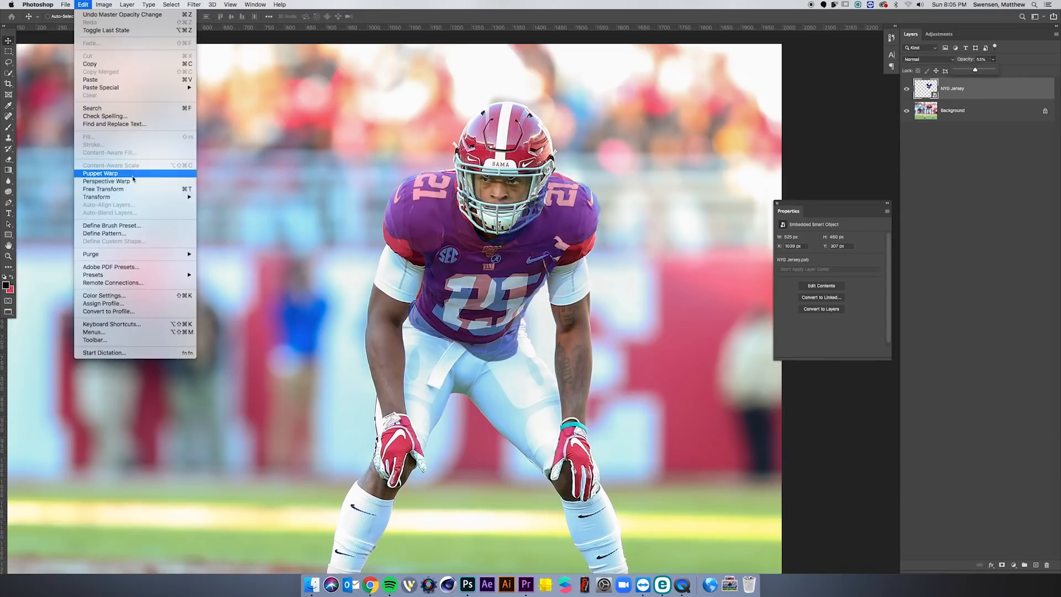
{"action": "left_click", "coordinate": [134, 173]}
{"action": "key", "text": "super+equal"}
{"action": "left_click", "coordinate": [372, 46]}
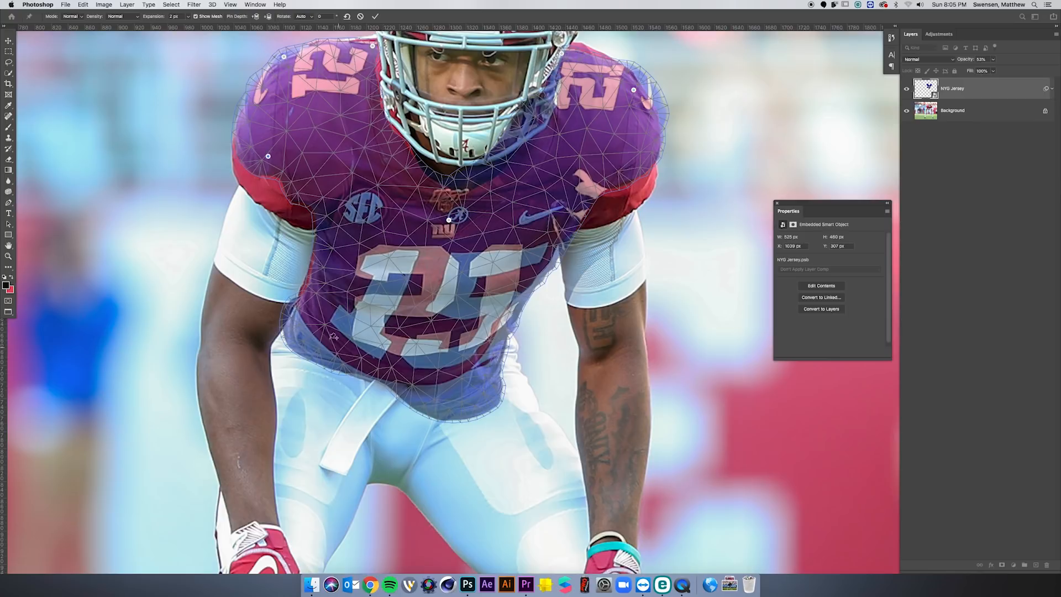
{"action": "left_click_drag", "start_coordinate": [268, 156], "coordinate": [261, 199]}
{"action": "left_click", "coordinate": [281, 193]}
{"action": "left_click_drag", "start_coordinate": [373, 46], "coordinate": [374, 42]}
{"action": "scroll", "coordinate": [374, 44], "scroll_direction": "up", "scroll_amount": 1}
{"action": "left_click_drag", "start_coordinate": [285, 63], "coordinate": [287, 62]}
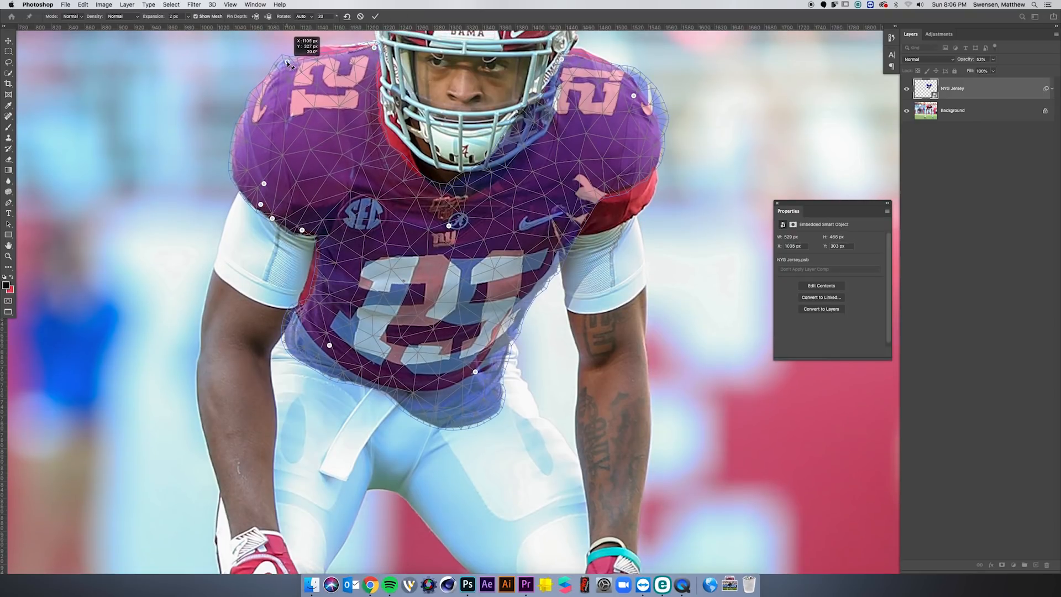
Pin and warp the photo's right shoulder and sleeve so their outline follows the red jersey.
{"action": "left_click_drag", "start_coordinate": [562, 59], "coordinate": [573, 56]}
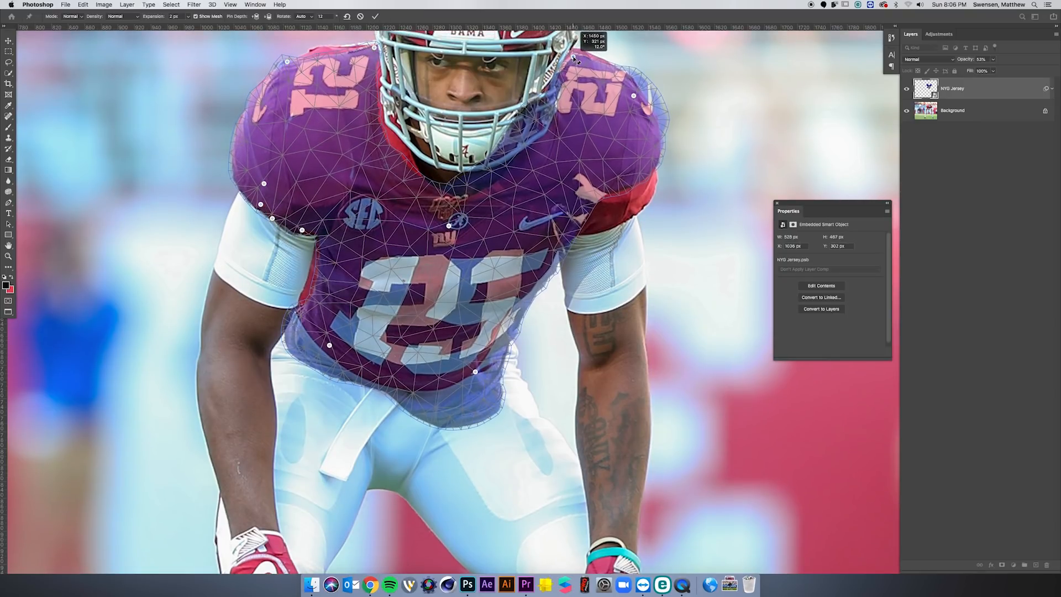
{"action": "left_click_drag", "start_coordinate": [634, 96], "coordinate": [631, 106]}
{"action": "left_click_drag", "start_coordinate": [573, 56], "coordinate": [605, 64]}
{"action": "left_click", "coordinate": [575, 53]}
{"action": "left_click_drag", "start_coordinate": [640, 168], "coordinate": [635, 175]}
Adjust the warp pins at the hem, chest, neckline and left shoulder to align the jersey with the player's body.
{"action": "left_click_drag", "start_coordinate": [475, 371], "coordinate": [463, 363]}
{"action": "left_click_drag", "start_coordinate": [448, 225], "coordinate": [463, 241]}
{"action": "left_click_drag", "start_coordinate": [393, 150], "coordinate": [404, 148]}
{"action": "left_click_drag", "start_coordinate": [374, 47], "coordinate": [323, 53]}
{"action": "left_click_drag", "start_coordinate": [287, 61], "coordinate": [287, 64]}
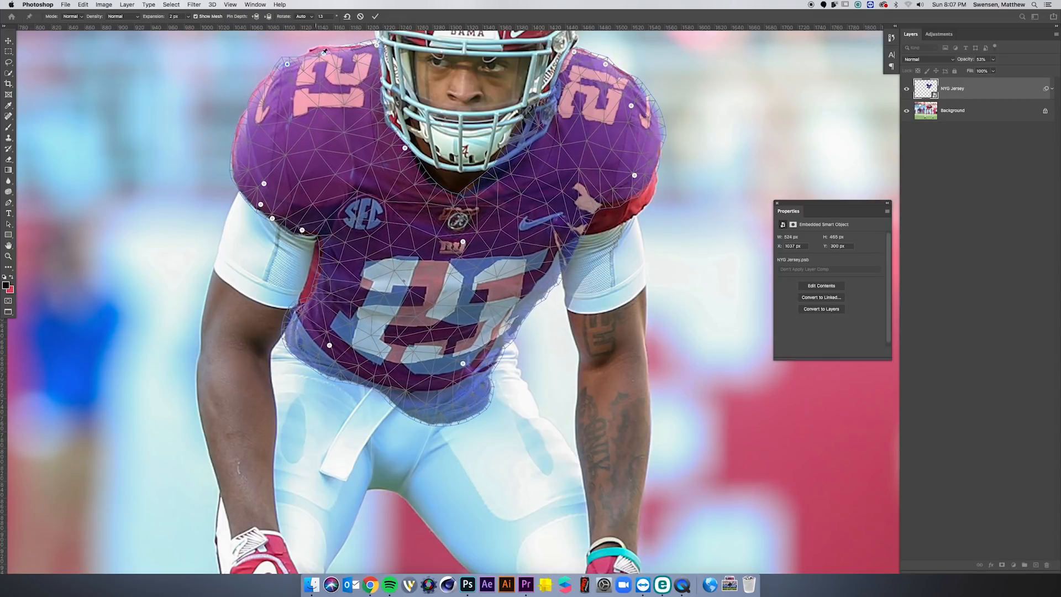
Warp the photo's right sleeve inward and pin the jersey's right side and hem to the player's torso.
{"action": "left_click_drag", "start_coordinate": [634, 176], "coordinate": [615, 183]}
{"action": "left_click", "coordinate": [614, 193]}
{"action": "left_click_drag", "start_coordinate": [555, 262], "coordinate": [456, 357]}
{"action": "left_click", "coordinate": [529, 291]}
{"action": "left_click", "coordinate": [490, 347]}
{"action": "left_click_drag", "start_coordinate": [329, 345], "coordinate": [334, 339]}
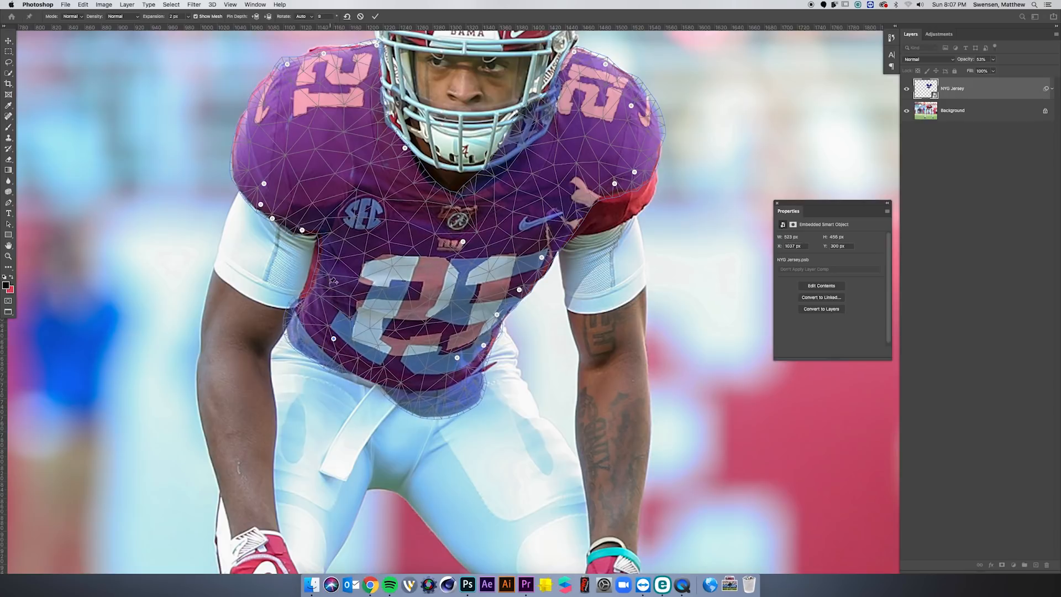
Refine the warp along both sides of the torso and apply the Puppet Warp.
{"action": "mouse_move", "coordinate": [331, 279]}
{"action": "left_mouse_down"}
{"action": "mouse_move", "coordinate": [317, 277]}
{"action": "mouse_move", "coordinate": [310, 235]}
{"action": "mouse_move", "coordinate": [314, 275]}
{"action": "left_mouse_up"}
{"action": "left_click", "coordinate": [315, 231]}
{"action": "left_click_drag", "start_coordinate": [541, 257], "coordinate": [546, 260]}
{"action": "left_click_drag", "start_coordinate": [519, 289], "coordinate": [524, 291]}
{"action": "left_click_drag", "start_coordinate": [496, 314], "coordinate": [504, 317]}
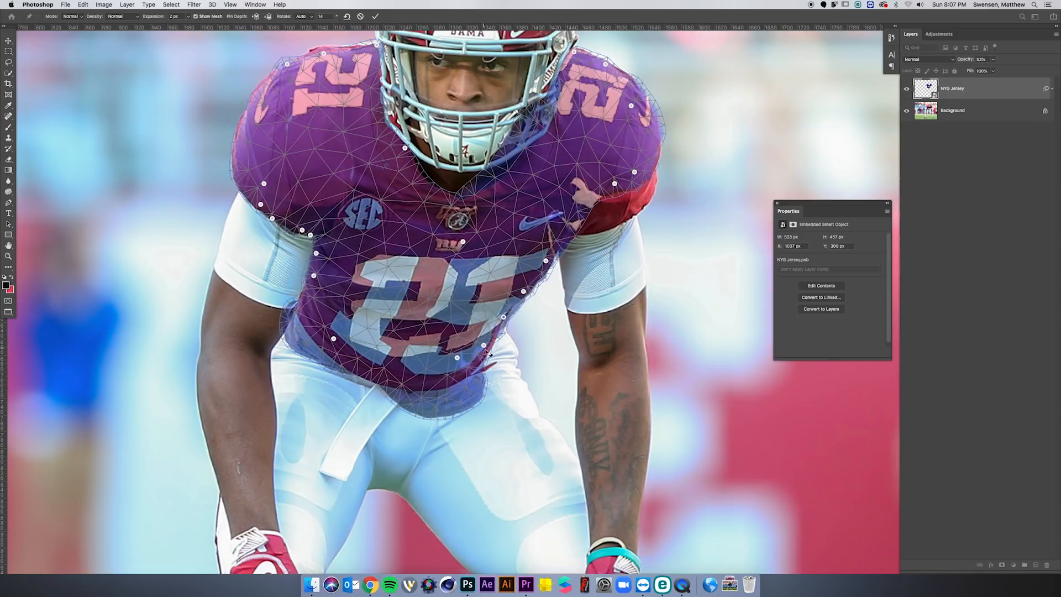
{"action": "key", "text": "Return"}
Restore the NYG Jersey layer's opacity to 100% and check the warped jersey at different zoom levels.
{"action": "left_click_drag", "start_coordinate": [993, 60], "coordinate": [1035, 70]}
{"action": "key", "text": "super+minus"}
{"action": "key", "text": "super+minus"}
{"action": "key", "text": "super+minus"}
{"action": "key", "text": "super+plus"}
{"action": "key", "text": "super+plus"}
{"action": "key", "text": "super+plus"}
{"action": "key", "text": "super+minus"}
{"action": "key", "text": "super+minus"}
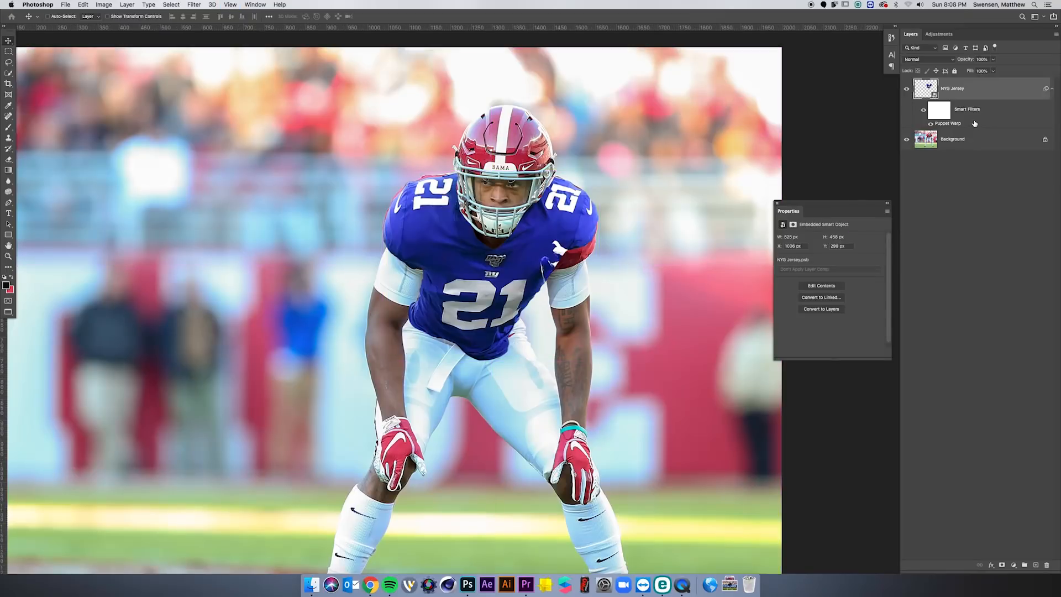
Nudge the NYG Jersey layer slightly up and left to fine-tune its position on the player.
{"action": "key", "text": "Up"}
{"action": "key", "text": "Up"}
{"action": "key", "text": "Up"}
{"action": "key", "text": "Up"}
{"action": "key", "text": "Up"}
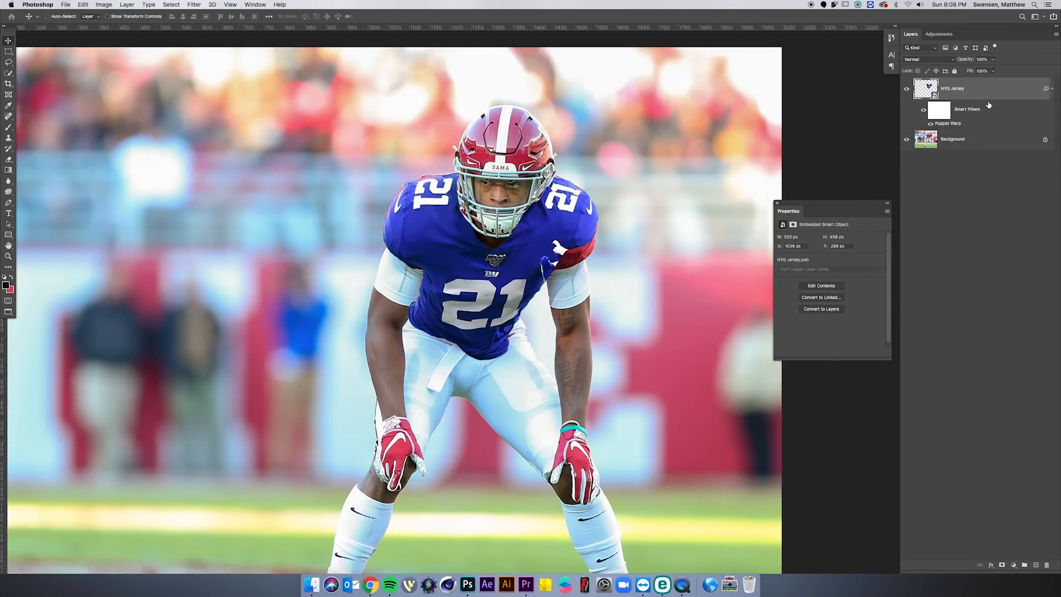
{"action": "key", "text": "Down"}
{"action": "key", "text": "Down"}
{"action": "key", "text": "Down"}
{"action": "key", "text": "Left"}
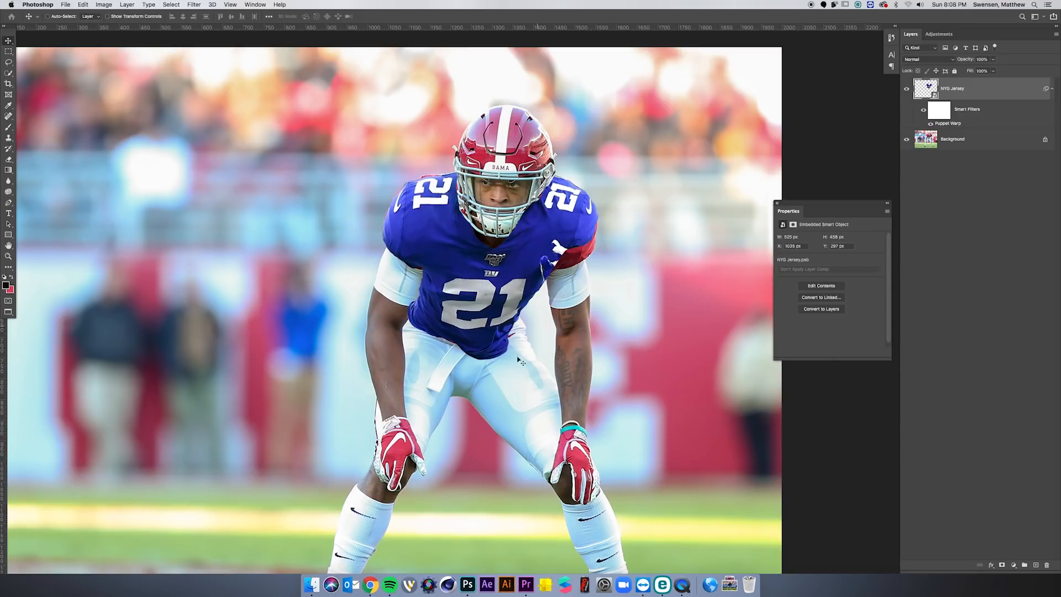
{"action": "key", "text": "Tab"}
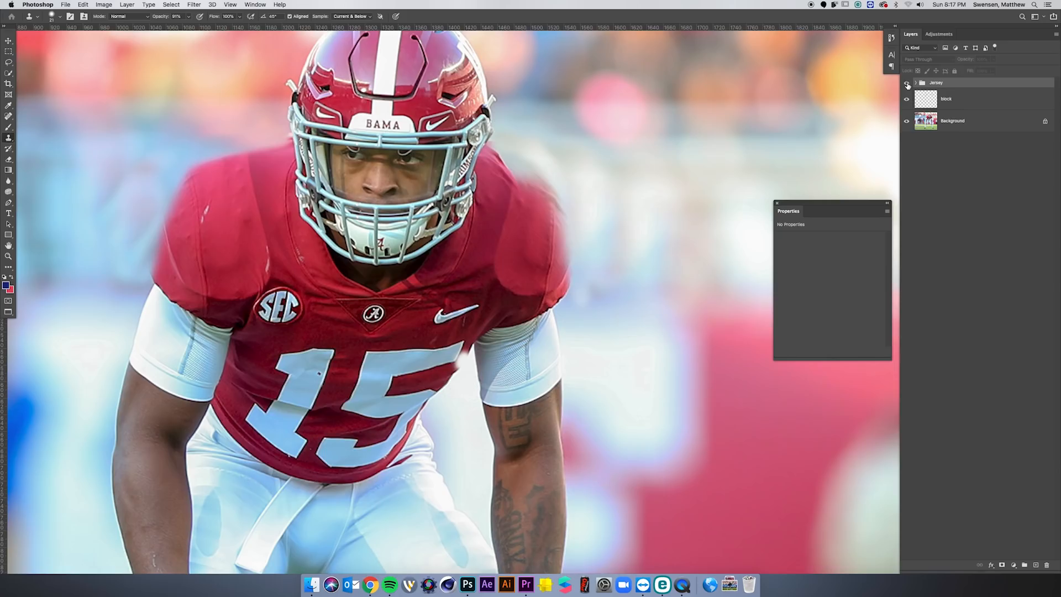
Trace a Pen path on the Background layer around the white sleeve and upper arm on the photo's left, redoing the misplaced points.
{"action": "left_click", "coordinate": [950, 120]}
{"action": "scroll", "coordinate": [399, 200], "scroll_direction": "up", "scroll_amount": 3}
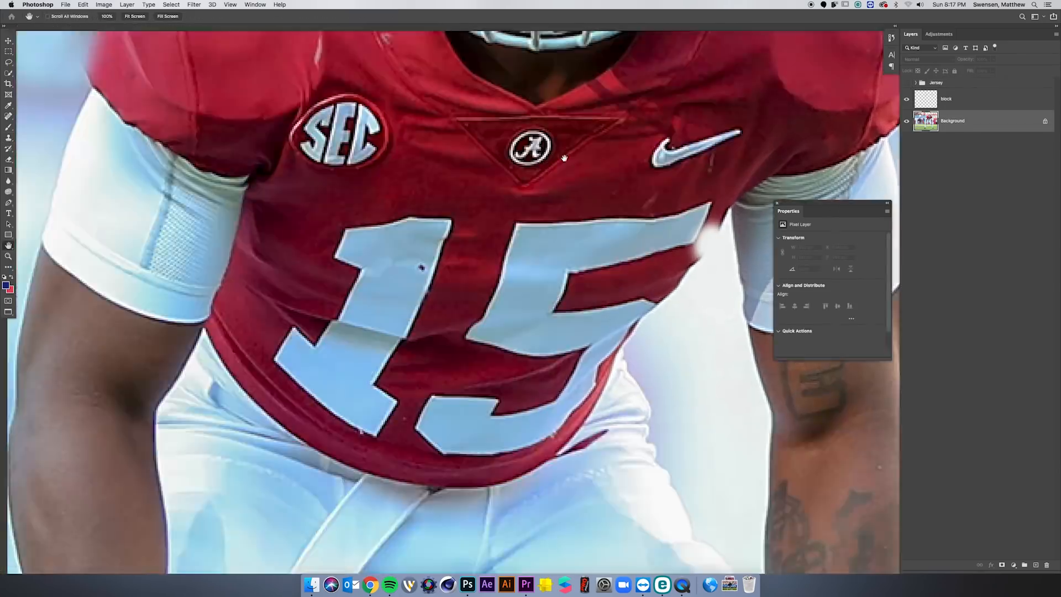
{"action": "key", "text": "p"}
{"action": "left_click", "coordinate": [379, 168]}
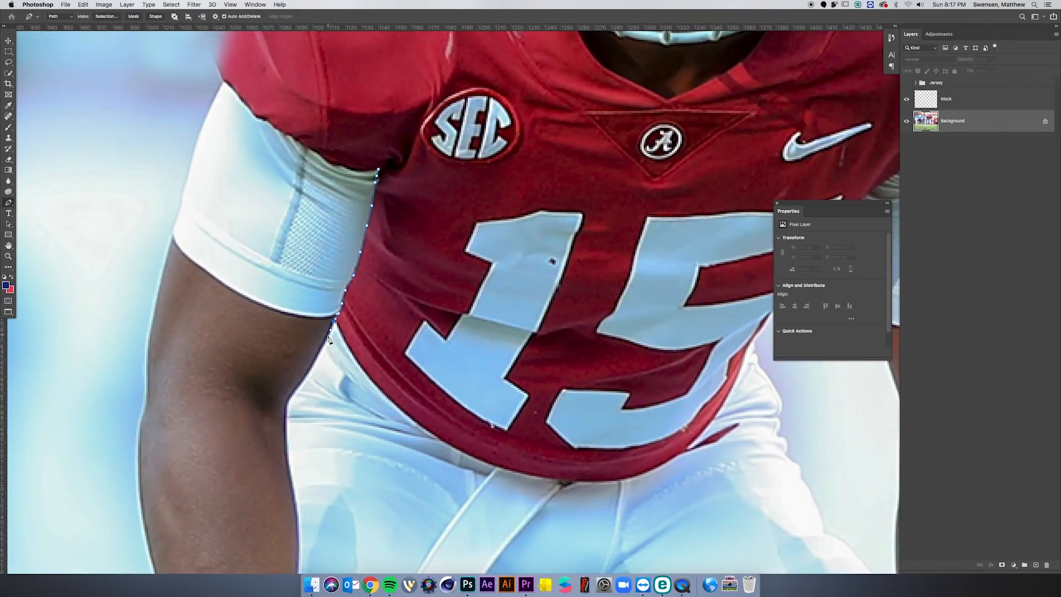
{"action": "scroll", "coordinate": [330, 366], "scroll_direction": "down", "scroll_amount": 2}
{"action": "left_click", "coordinate": [296, 147]}
{"action": "key", "text": "super+z"}
{"action": "key", "text": "super+z"}
{"action": "key", "text": "super+z"}
{"action": "left_click", "coordinate": [262, 329]}
{"action": "left_click", "coordinate": [292, 207]}
{"action": "left_click", "coordinate": [374, 196]}
{"action": "left_click", "coordinate": [417, 202]}
Turn the arm path into a selection and copy it to a new layer named Right Arm.
{"action": "right_click", "coordinate": [378, 217]}
{"action": "left_click", "coordinate": [408, 254]}
{"action": "key", "text": "Return"}
{"action": "key", "text": "super+j"}
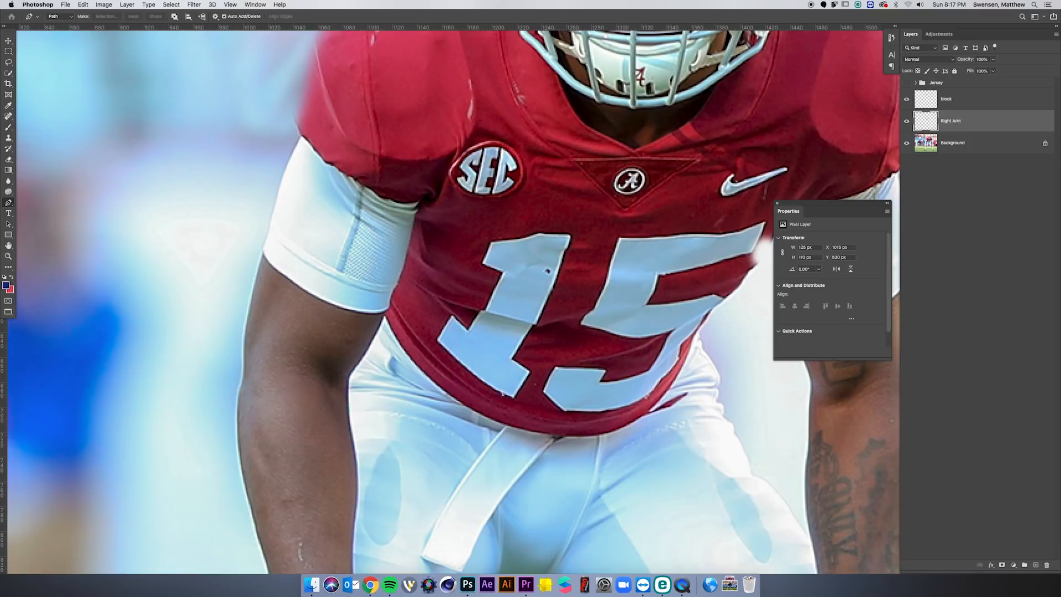
Show the Jersey group and move the Right Arm layer above it.
{"action": "left_click", "coordinate": [906, 83]}
{"action": "left_click_drag", "start_coordinate": [952, 120], "coordinate": [953, 79]}
{"action": "key", "text": "super+plus"}
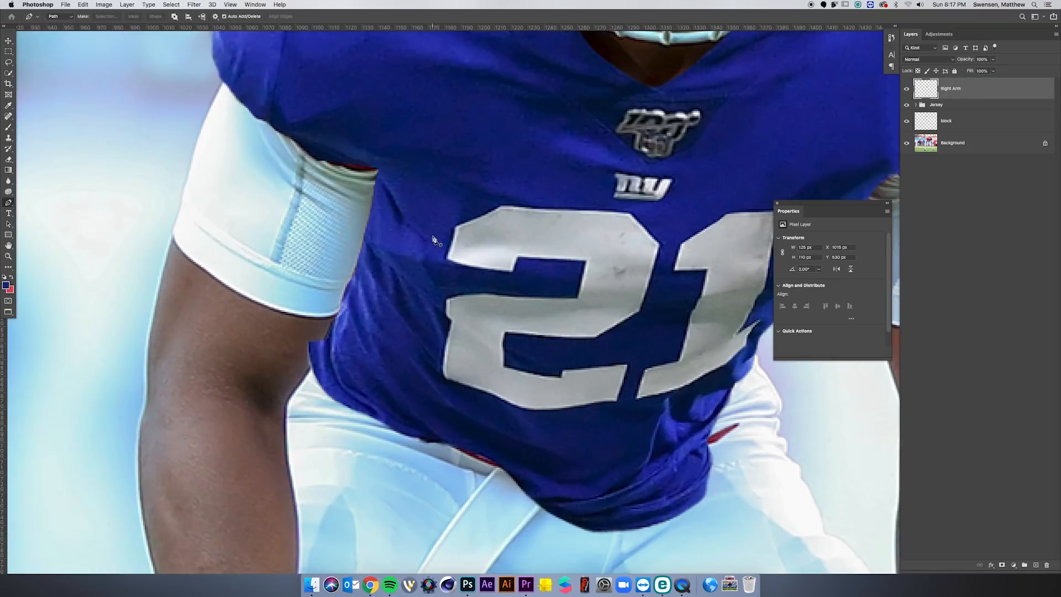
Add a layer mask to Right Arm and paint out the sleeve's upper inner edge with an enlarged brush.
{"action": "left_click", "coordinate": [1002, 565]}
{"action": "key", "text": "b"}
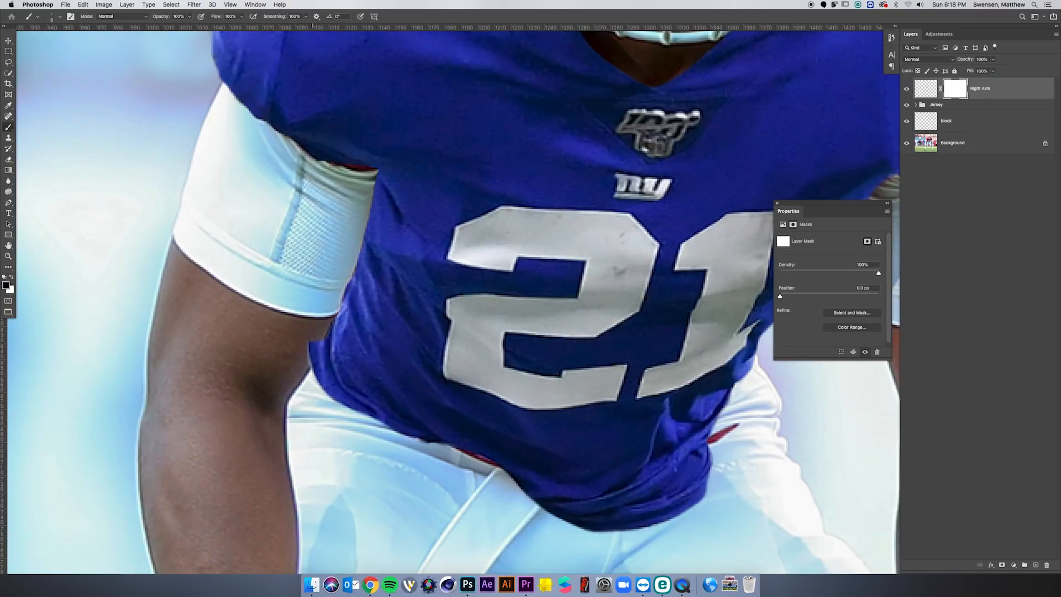
{"action": "key", "text": "bracketright"}
{"action": "key", "text": "bracketright"}
{"action": "key", "text": "bracketright"}
{"action": "key", "text": "bracketright"}
{"action": "key", "text": "bracketright"}
{"action": "key", "text": "bracketright"}
{"action": "key", "text": "bracketright"}
{"action": "key", "text": "bracketright"}
{"action": "mouse_move", "coordinate": [369, 165]}
{"action": "left_mouse_down"}
{"action": "mouse_move", "coordinate": [344, 162]}
{"action": "mouse_move", "coordinate": [361, 163]}
{"action": "left_mouse_up"}
Compare the image with the Jersey group hidden and shown, and examine the arm edge at different zoom levels.
{"action": "left_click", "coordinate": [907, 105]}
{"action": "left_click", "coordinate": [906, 105]}
{"action": "left_click_drag", "start_coordinate": [655, 330], "coordinate": [698, 259]}
{"action": "key", "text": "super+minus"}
{"action": "key", "text": "super+minus"}
{"action": "key", "text": "super+minus"}
{"action": "key", "text": "super+minus"}
{"action": "key", "text": "super+minus"}
{"action": "key", "text": "super+plus"}
{"action": "key", "text": "super+plus"}
{"action": "key", "text": "super+plus"}
{"action": "key", "text": "super+plus"}
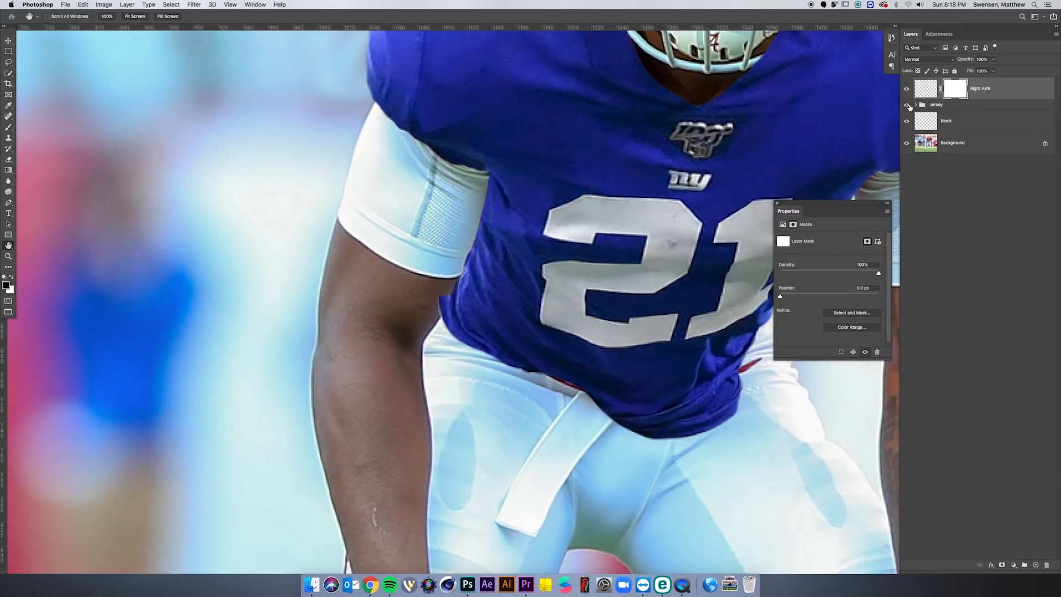
Set the Jersey group's opacity to 40% to see the original jersey and other arm underneath.
{"action": "left_click", "coordinate": [974, 105]}
{"action": "left_click", "coordinate": [992, 60]}
{"action": "mouse_move", "coordinate": [985, 70]}
{"action": "left_mouse_down"}
{"action": "mouse_move", "coordinate": [952, 70]}
{"action": "mouse_move", "coordinate": [969, 71]}
{"action": "left_mouse_up"}
{"action": "left_click_drag", "start_coordinate": [884, 160], "coordinate": [806, 138]}
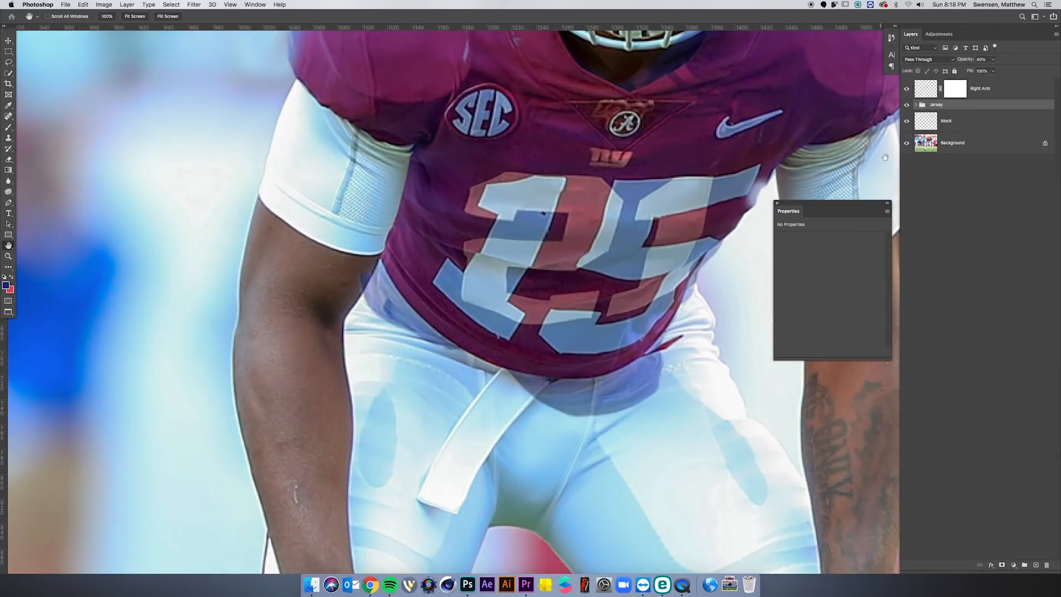
Mask out the blue fabric spilling below the original hem on the Jersey group and restore the group's opacity to 100%.
{"action": "left_click", "coordinate": [1002, 565]}
{"action": "key", "text": "b"}
{"action": "left_click_drag", "start_coordinate": [635, 391], "coordinate": [652, 390]}
{"action": "mouse_move", "coordinate": [673, 368]}
{"action": "left_mouse_down"}
{"action": "mouse_move", "coordinate": [473, 419]}
{"action": "mouse_move", "coordinate": [695, 373]}
{"action": "mouse_move", "coordinate": [641, 376]}
{"action": "mouse_move", "coordinate": [387, 323]}
{"action": "mouse_move", "coordinate": [362, 283]}
{"action": "mouse_move", "coordinate": [405, 297]}
{"action": "left_mouse_up"}
{"action": "left_click_drag", "start_coordinate": [993, 59], "coordinate": [1020, 70]}
Refine the Jersey group's mask along the lower hem, alternating black and white paint to follow the waistline.
{"action": "key", "text": "super+equal"}
{"action": "key", "text": "super+equal"}
{"action": "key", "text": "super+equal"}
{"action": "left_click_drag", "start_coordinate": [443, 350], "coordinate": [402, 288]}
{"action": "left_click_drag", "start_coordinate": [393, 336], "coordinate": [334, 336]}
{"action": "key", "text": "x"}
{"action": "key", "text": "x"}
{"action": "key", "text": "x"}
{"action": "key", "text": "x"}
{"action": "key", "text": "x"}
{"action": "left_click_drag", "start_coordinate": [414, 363], "coordinate": [415, 361]}
{"action": "left_click_drag", "start_coordinate": [501, 380], "coordinate": [572, 388]}
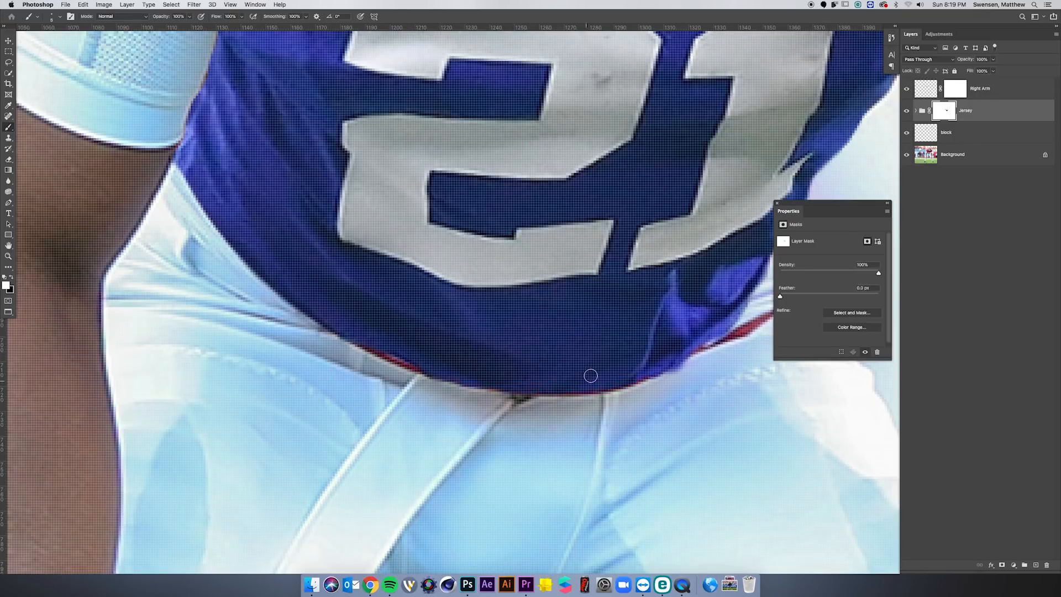
Compare the waistline with the Jersey group hidden and shown.
{"action": "scroll", "coordinate": [582, 373], "scroll_direction": "down", "scroll_amount": 2}
{"action": "left_click", "coordinate": [907, 111]}
{"action": "left_click", "coordinate": [907, 111]}
{"action": "left_click", "coordinate": [907, 112]}
{"action": "left_click", "coordinate": [906, 111]}
Clone blue fabric over the red remnants along the lower hem on the Jersey Fills layer inside the Jersey group.
{"action": "left_click", "coordinate": [915, 110]}
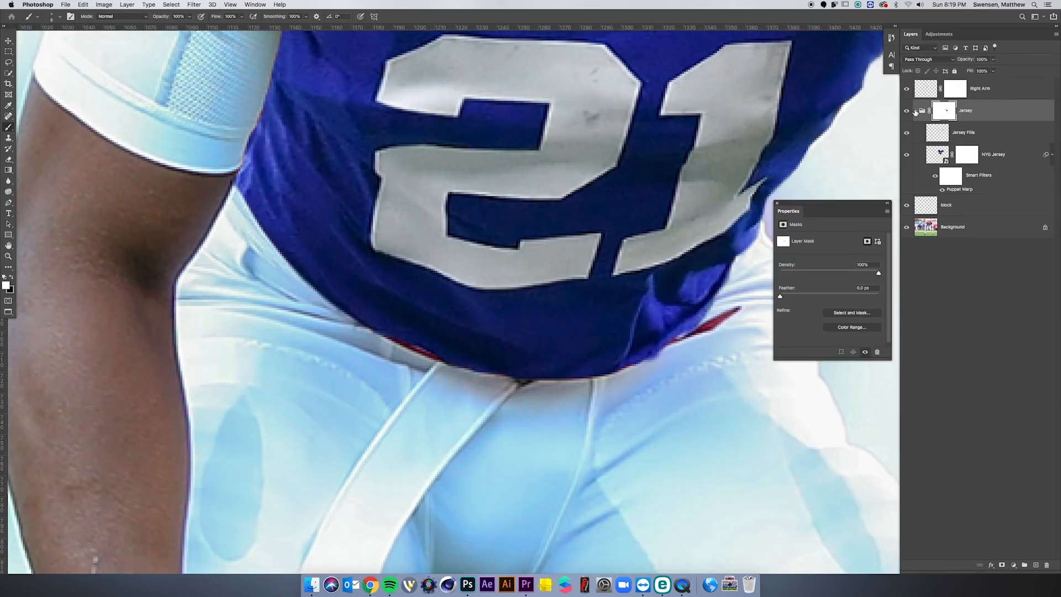
{"action": "left_click", "coordinate": [938, 135]}
{"action": "key", "text": "s"}
{"action": "mouse_move", "coordinate": [418, 331]}
{"action": "left_mouse_down"}
{"action": "mouse_move", "coordinate": [404, 333]}
{"action": "mouse_move", "coordinate": [439, 355]}
{"action": "mouse_move", "coordinate": [396, 336]}
{"action": "mouse_move", "coordinate": [450, 359]}
{"action": "left_mouse_up"}
{"action": "left_click", "coordinate": [407, 337], "text": "alt"}
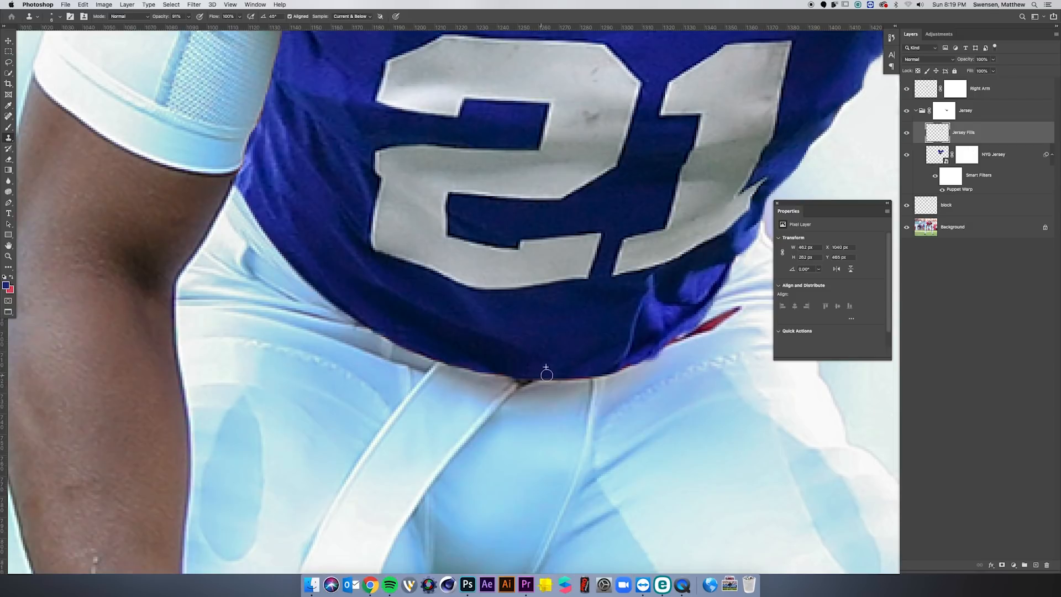
{"action": "mouse_move", "coordinate": [611, 354]}
{"action": "left_mouse_down"}
{"action": "mouse_move", "coordinate": [495, 400]}
{"action": "mouse_move", "coordinate": [514, 403]}
{"action": "left_mouse_up"}
{"action": "left_click", "coordinate": [517, 407], "text": "alt"}
{"action": "left_click", "coordinate": [511, 412]}
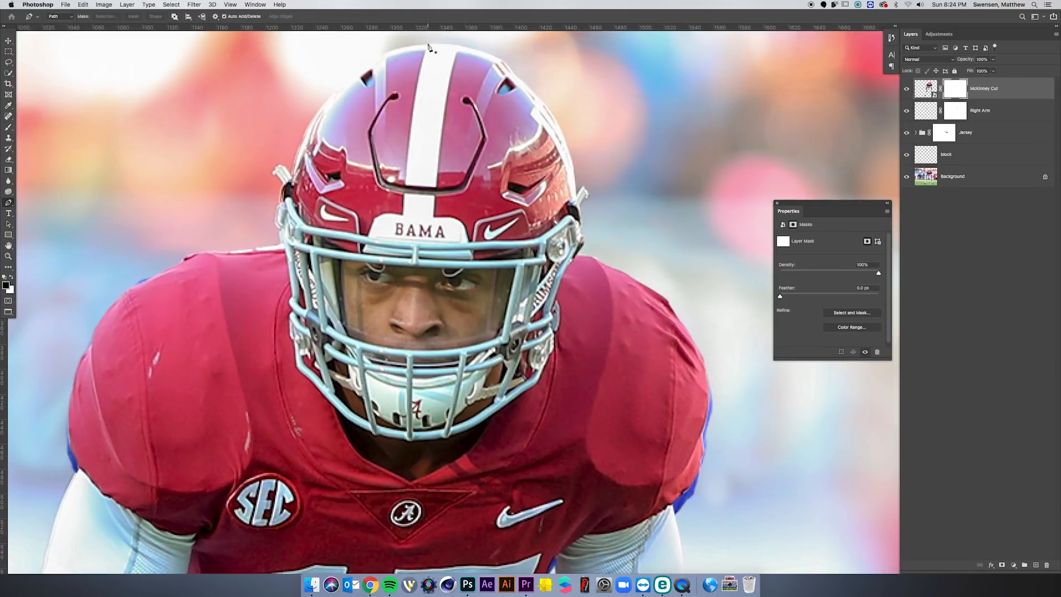
Trace a closed pen path around the helmet, facemask and neck opening on the McKinney Cut layer.
{"action": "left_click", "coordinate": [428, 45]}
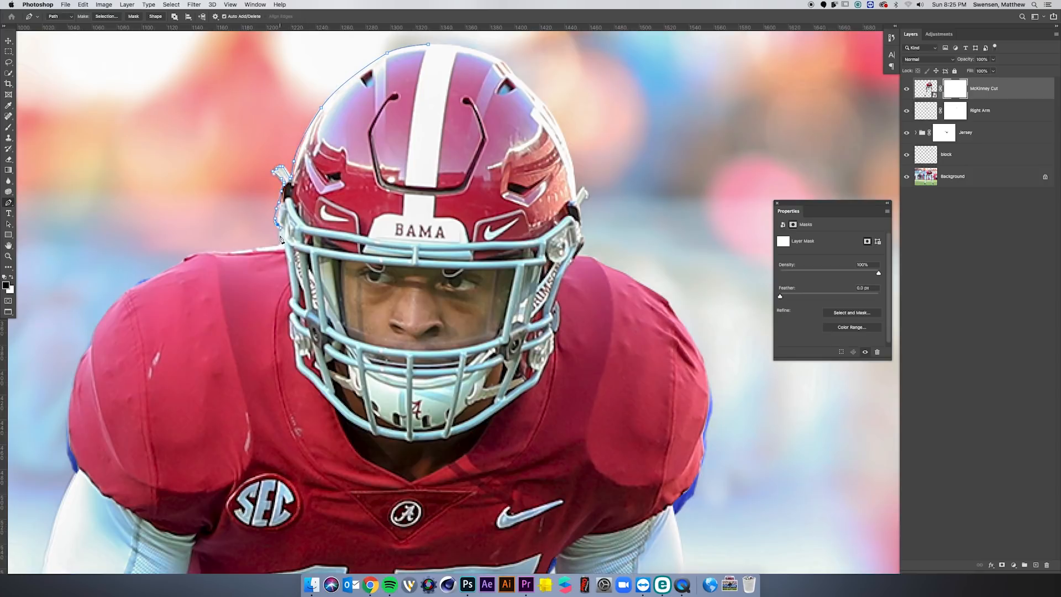
{"action": "key", "text": "super+equal"}
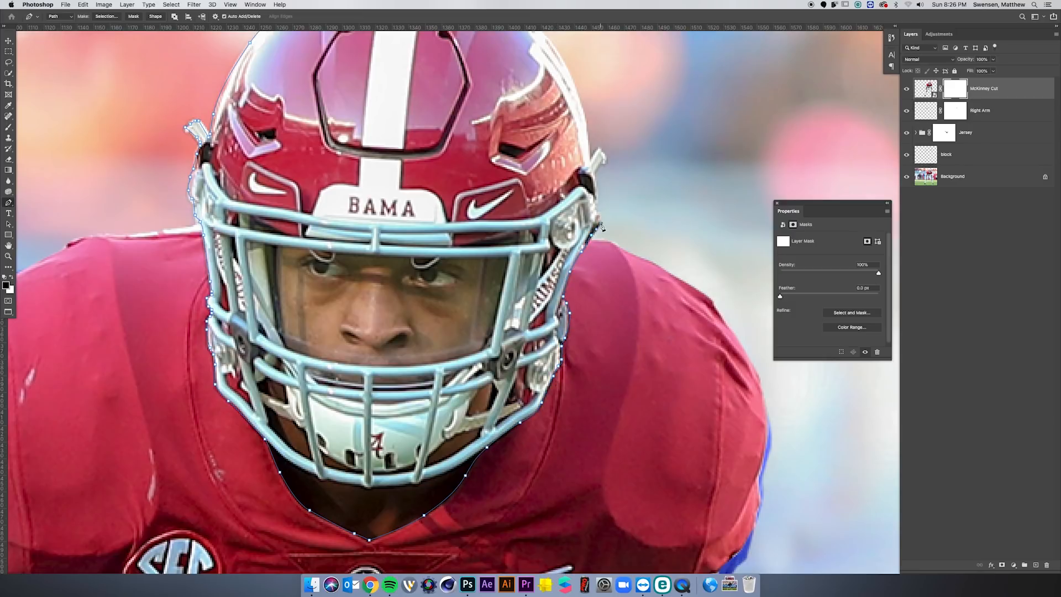
{"action": "scroll", "coordinate": [603, 226], "scroll_direction": "down", "scroll_amount": 2}
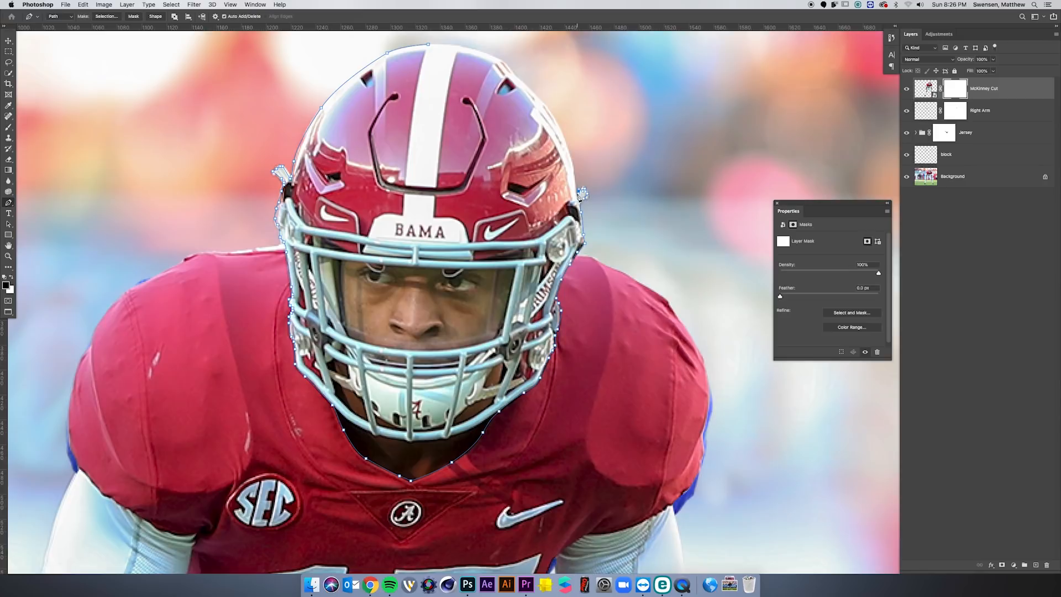
{"action": "left_click", "coordinate": [461, 49]}
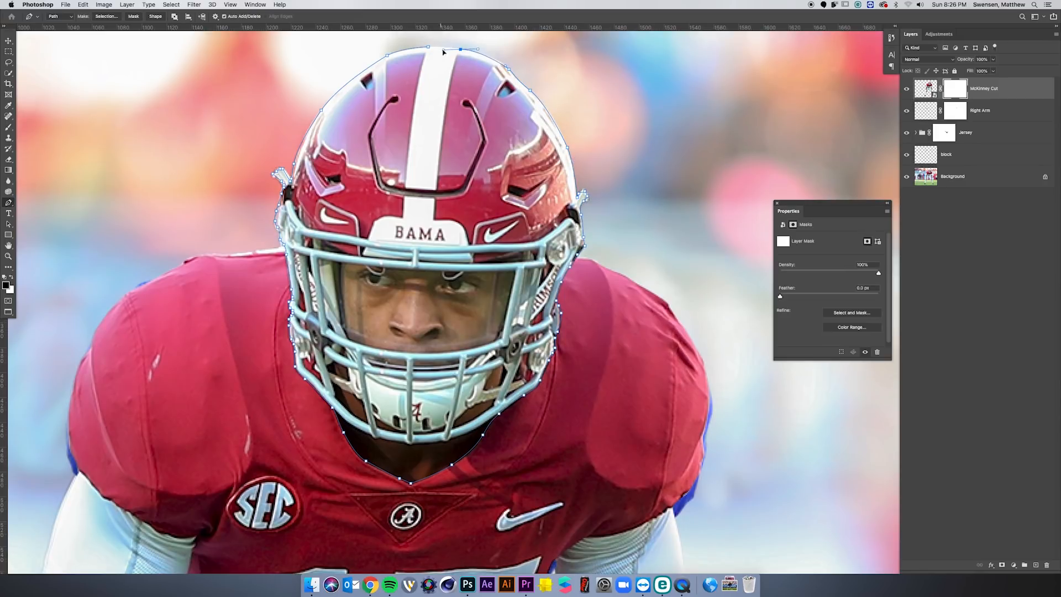
Convert the pen path around the helmet into a selection.
{"action": "left_click", "coordinate": [8, 52]}
{"action": "right_click", "coordinate": [429, 192]}
{"action": "left_click", "coordinate": [8, 203]}
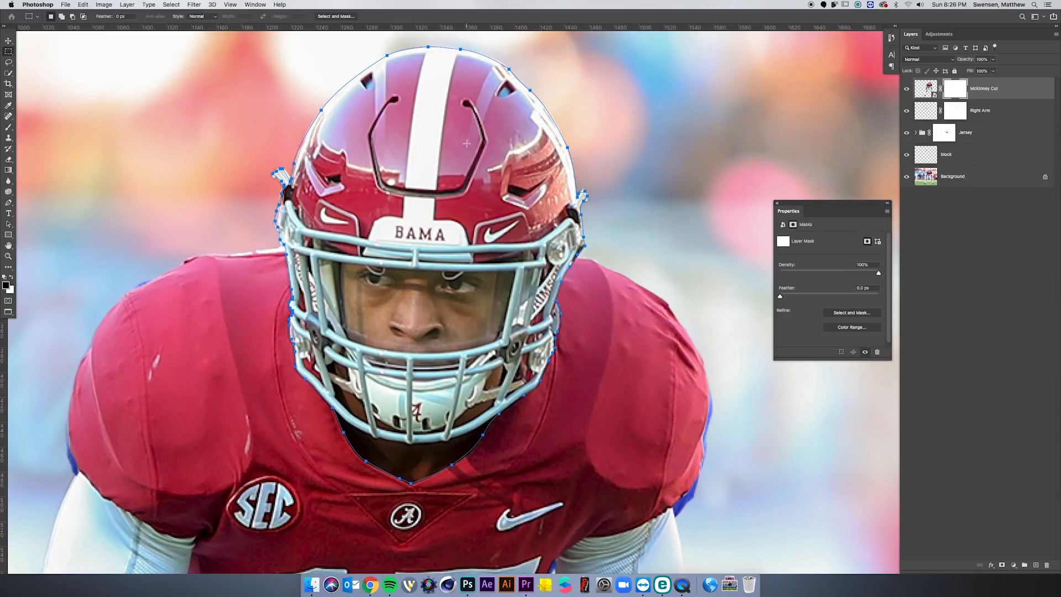
{"action": "left_click", "coordinate": [9, 203]}
{"action": "right_click", "coordinate": [463, 140]}
{"action": "left_click", "coordinate": [501, 181]}
{"action": "key", "text": "Return"}
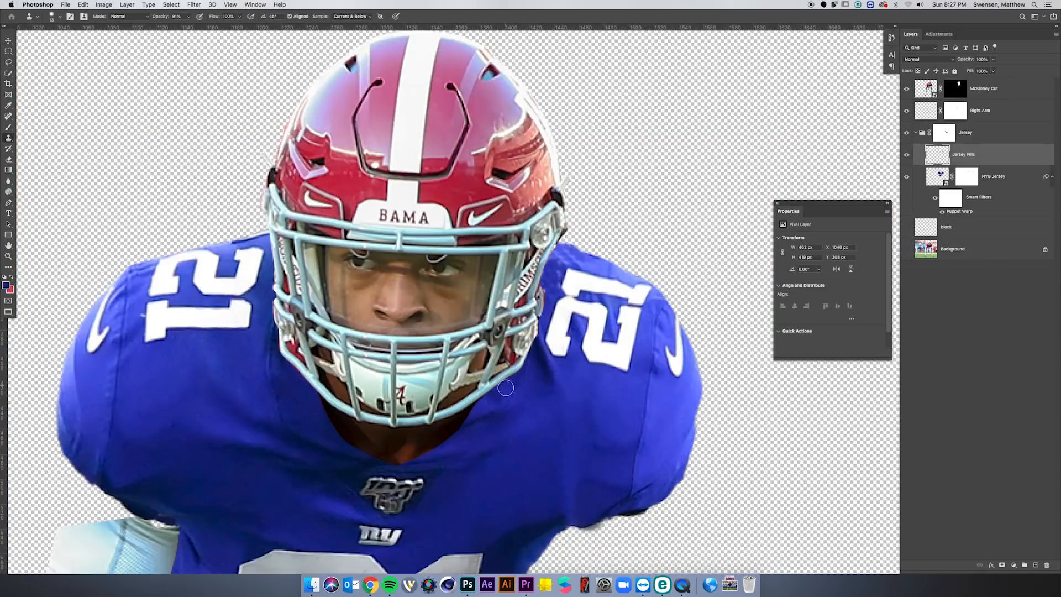
Fill the jersey's collar edge beside the helmet with the Clone Stamp at 100% opacity, hiding the helmet cutout while working.
{"action": "left_click", "coordinate": [906, 88]}
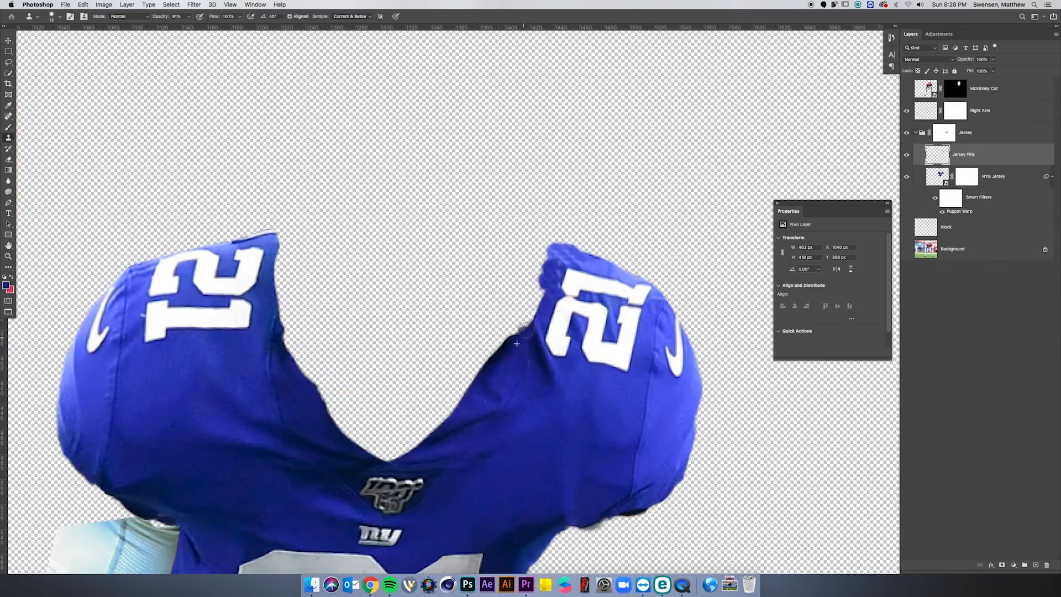
{"action": "key", "text": "0"}
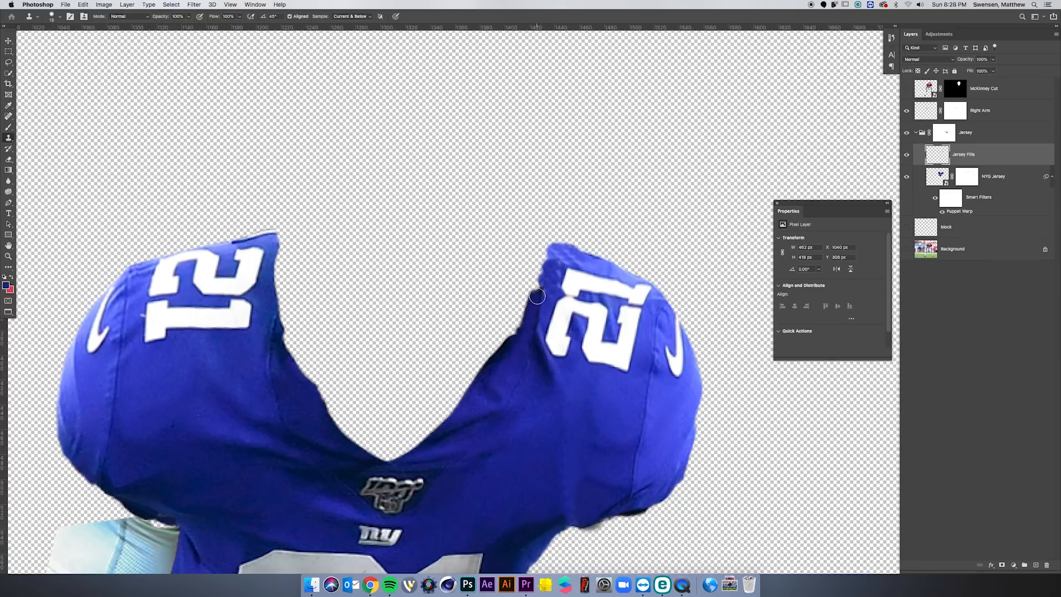
{"action": "left_click", "coordinate": [906, 89]}
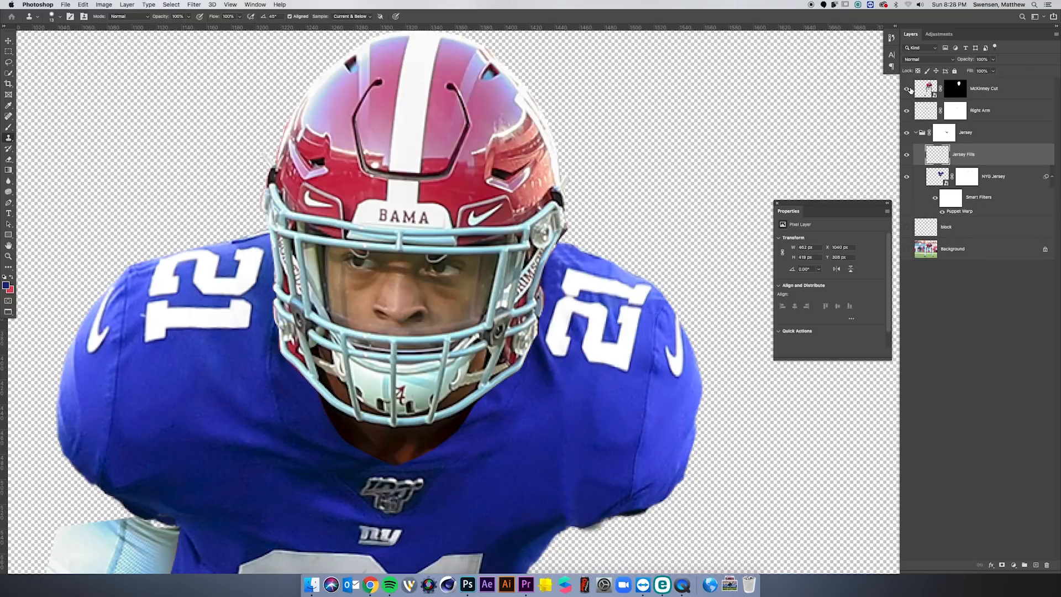
{"action": "left_click_drag", "start_coordinate": [589, 260], "coordinate": [592, 260]}
Paint the Jersey group's mask to clean up the shoulder edge beside the helmet.
{"action": "left_click", "coordinate": [945, 132]}
{"action": "key", "text": "b"}
{"action": "left_click_drag", "start_coordinate": [575, 245], "coordinate": [571, 245]}
{"action": "left_click", "coordinate": [561, 245]}
{"action": "key", "text": "super+minus"}
{"action": "key", "text": "super+minus"}
{"action": "key", "text": "super+minus"}
{"action": "key", "text": "super+plus"}
{"action": "key", "text": "super+plus"}
{"action": "left_click_drag", "start_coordinate": [575, 310], "coordinate": [608, 255]}
Check the composite with the Background layer hidden and shown, and duplicate that layer.
{"action": "key", "text": "v"}
{"action": "left_click", "coordinate": [906, 249]}
{"action": "left_click", "coordinate": [906, 249]}
{"action": "left_click", "coordinate": [907, 249]}
{"action": "left_click", "coordinate": [966, 252]}
{"action": "key", "text": "super+j"}
Bring the Background copy to the top of the layer stack and shrink it to about 637 by 494 px at the image's upper left.
{"action": "key", "text": "super+minus"}
{"action": "key", "text": "super+minus"}
{"action": "key", "text": "super+minus"}
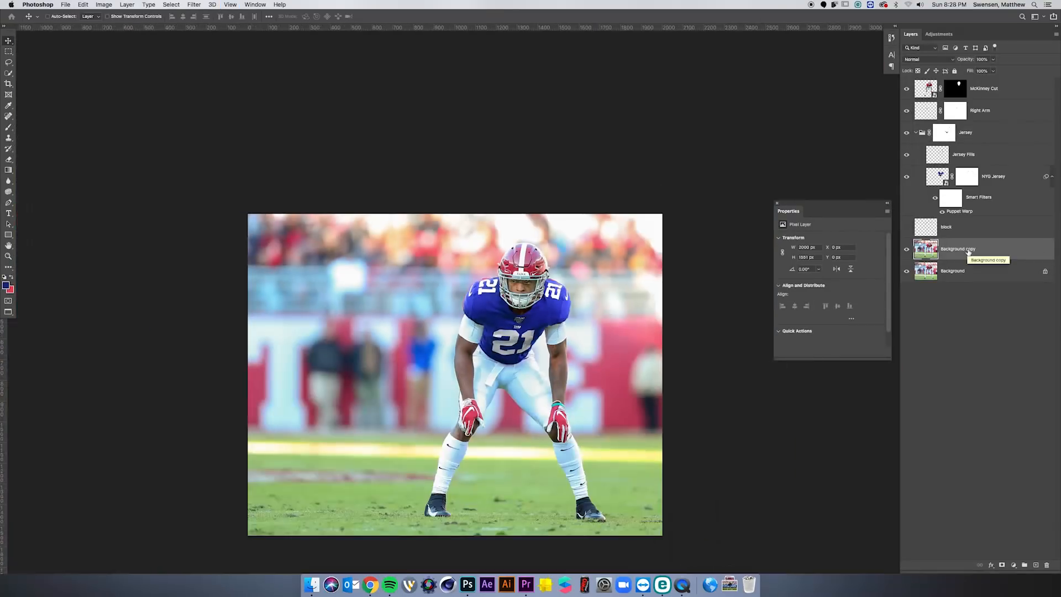
{"action": "key", "text": "super+shift+bracketright"}
{"action": "key", "text": "super+t"}
{"action": "left_click_drag", "start_coordinate": [662, 214], "coordinate": [358, 407]}
{"action": "key", "text": "Return"}
{"action": "left_click_drag", "start_coordinate": [358, 407], "coordinate": [380, 212]}
Enlarge the Background copy to about 1066 by 827 px as a side-by-side reference.
{"action": "key", "text": "super+plus"}
{"action": "key", "text": "super+plus"}
{"action": "key", "text": "super+plus"}
{"action": "left_click", "coordinate": [907, 249]}
{"action": "scroll", "coordinate": [226, 227], "scroll_direction": "left", "scroll_amount": 10}
{"action": "key", "text": "super+minus"}
{"action": "key", "text": "super+minus"}
{"action": "key", "text": "super+t"}
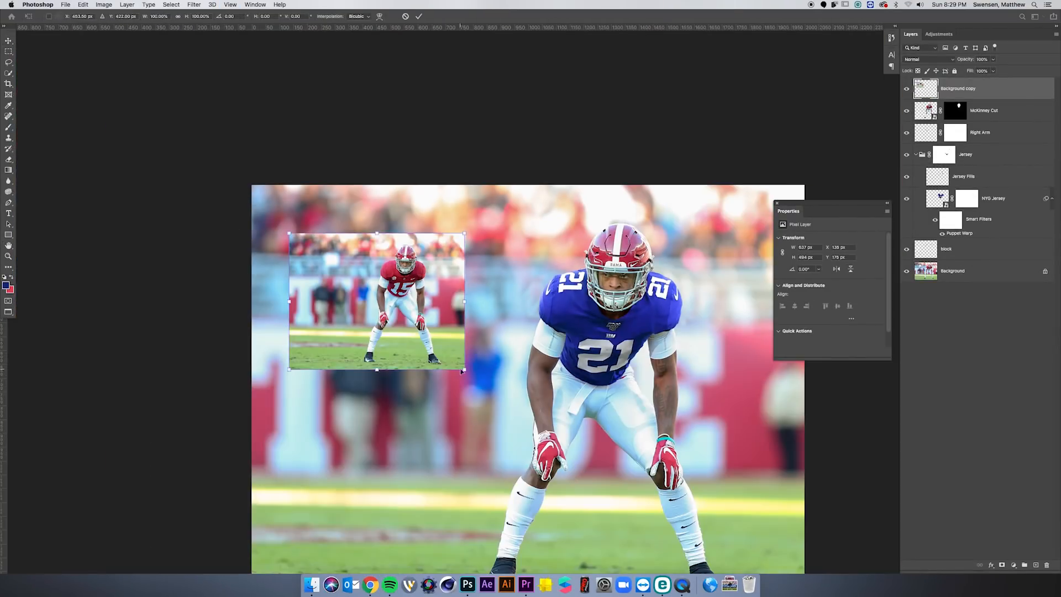
{"action": "left_click_drag", "start_coordinate": [465, 369], "coordinate": [584, 460]}
{"action": "key", "text": "Return"}
Add a new layer and brush a thick black stroke onto the blue jersey along the helmet's lower side.
{"action": "key", "text": "super+plus"}
{"action": "key", "text": "super+plus"}
{"action": "key", "text": "super+plus"}
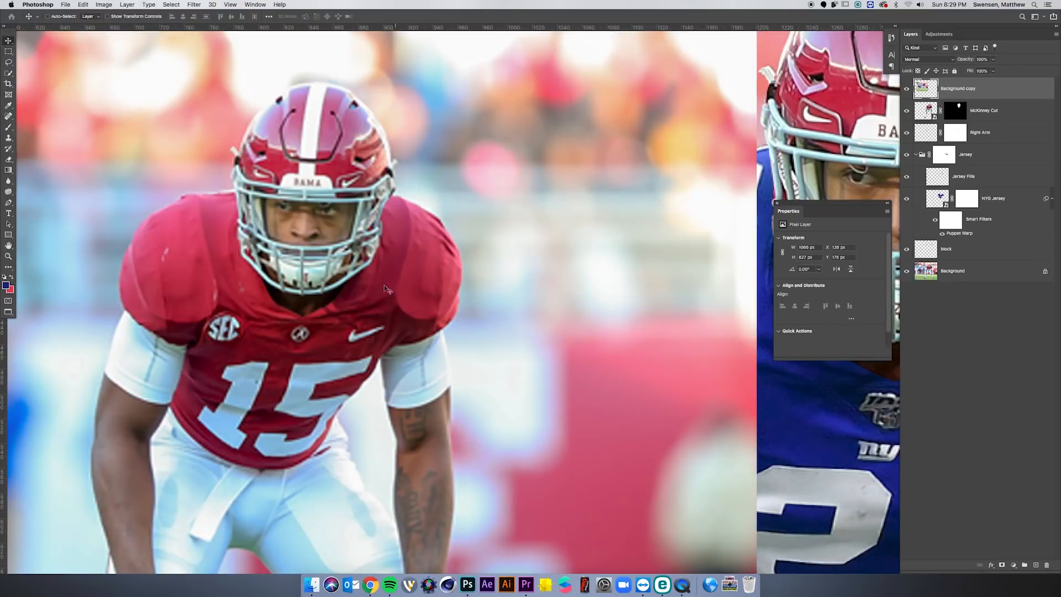
{"action": "key", "text": "super+minus"}
{"action": "key", "text": "super+minus"}
{"action": "left_click_drag", "start_coordinate": [541, 275], "coordinate": [498, 272]}
{"action": "left_click", "coordinate": [1036, 565]}
{"action": "key", "text": "super+plus"}
{"action": "left_click_drag", "start_coordinate": [671, 231], "coordinate": [436, 202]}
{"action": "left_click", "coordinate": [6, 285]}
{"action": "left_click", "coordinate": [628, 337]}
{"action": "key", "text": "Return"}
{"action": "key", "text": "b"}
{"action": "left_click_drag", "start_coordinate": [587, 283], "coordinate": [621, 193]}
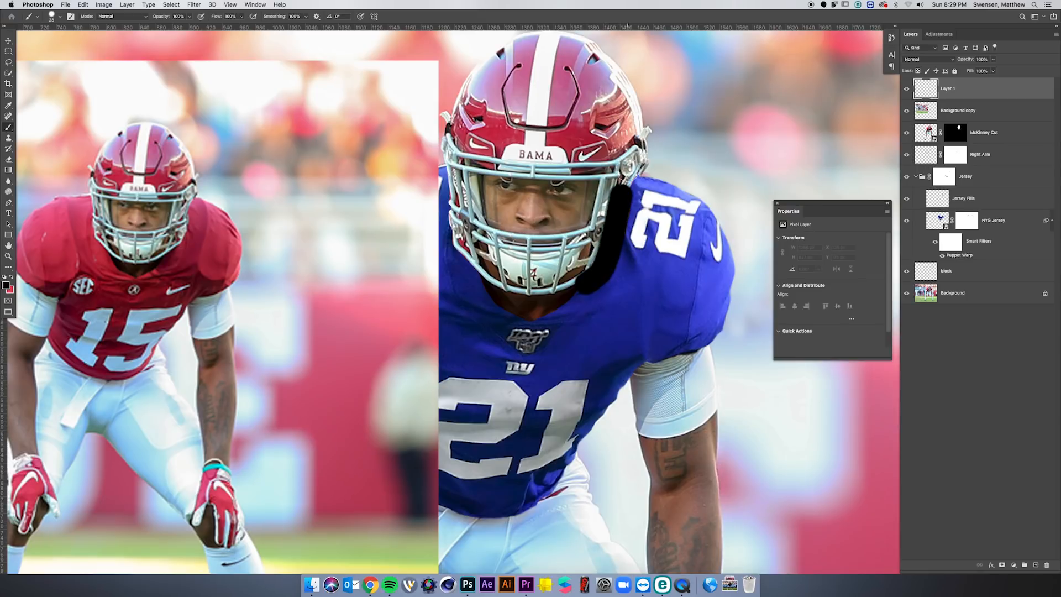
{"action": "left_click_drag", "start_coordinate": [573, 302], "coordinate": [592, 289]}
Soften the black stroke with a Gaussian Blur of about 6.7 pixels.
{"action": "left_click", "coordinate": [192, 5]}
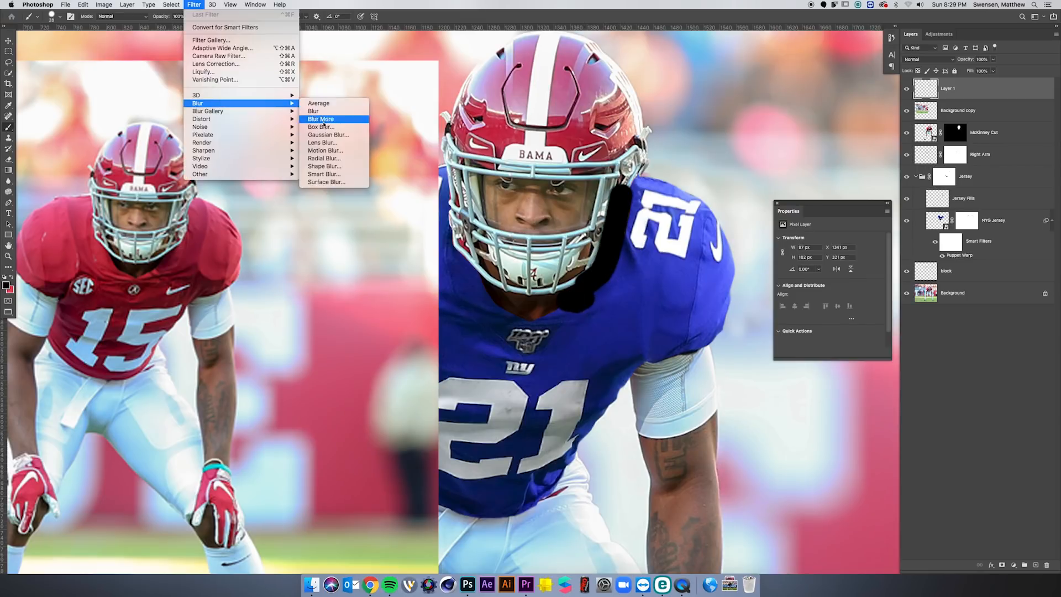
{"action": "left_click", "coordinate": [326, 135]}
{"action": "left_click_drag", "start_coordinate": [949, 357], "coordinate": [956, 358]}
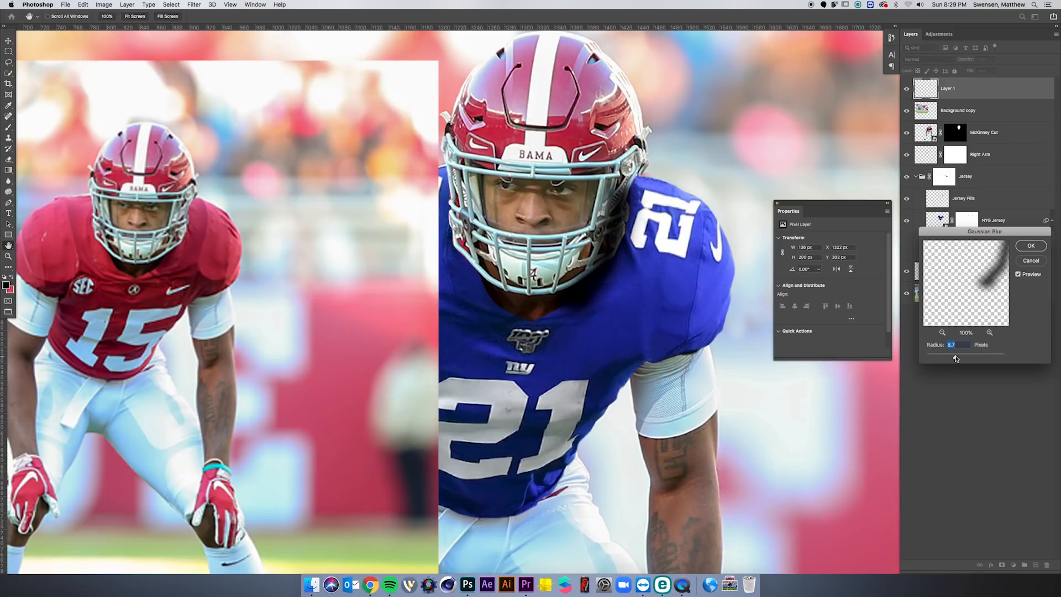
{"action": "key", "text": "Return"}
Move the blurred shadow layer below McKinney Cut and set its opacity to 57%.
{"action": "left_click_drag", "start_coordinate": [973, 89], "coordinate": [989, 144]}
{"action": "key", "text": "v"}
{"action": "left_click_drag", "start_coordinate": [986, 71], "coordinate": [967, 69]}
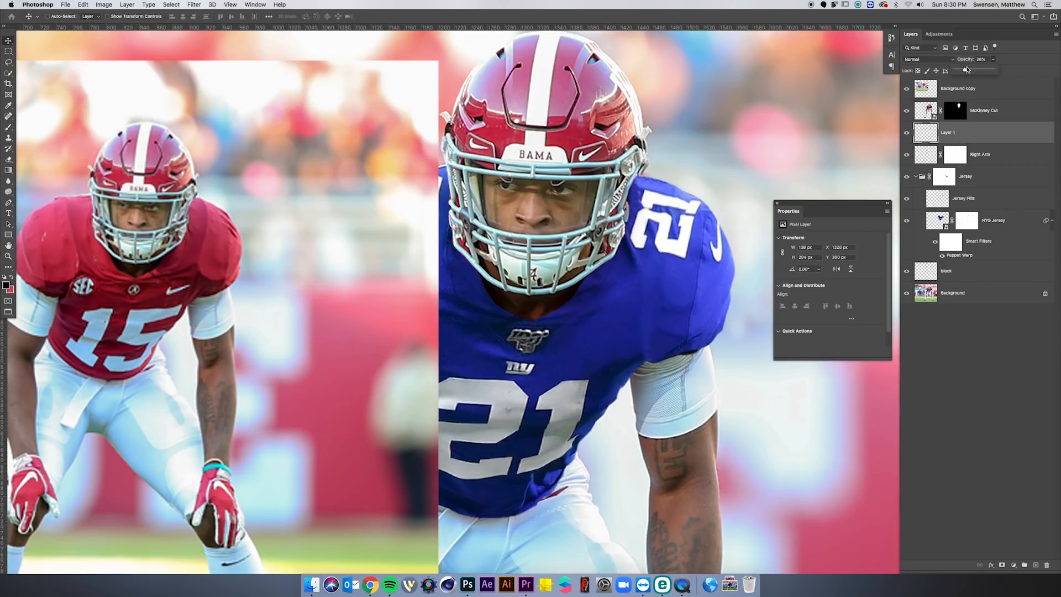
Add a mask to the shadow layer and fade its upper end near the shoulder with a reduced-opacity brush.
{"action": "left_click", "coordinate": [1001, 565]}
{"action": "key", "text": "b"}
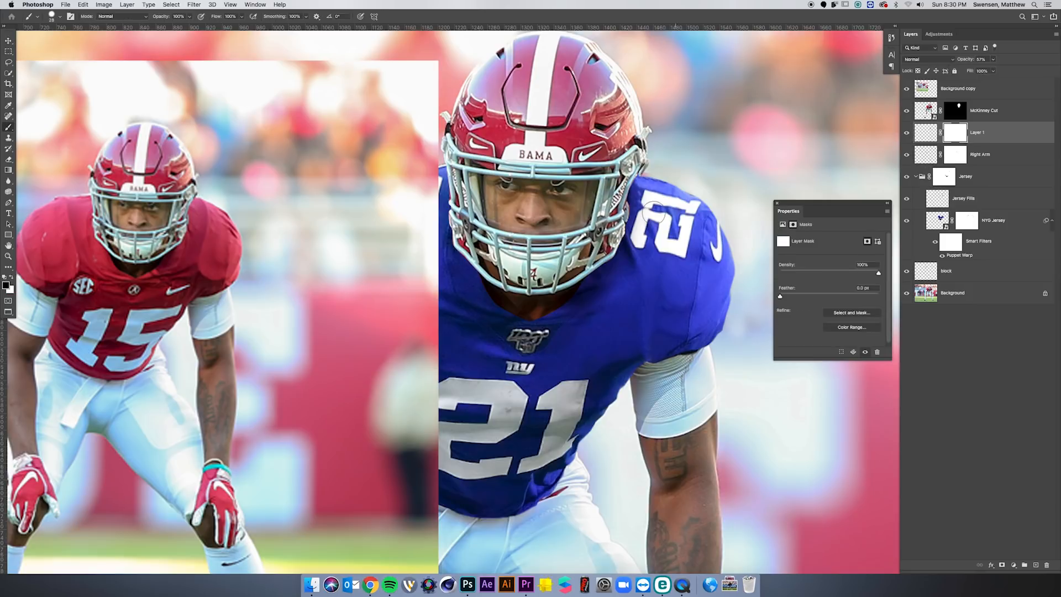
{"action": "right_click", "coordinate": [642, 201]}
{"action": "left_click", "coordinate": [701, 242]}
{"action": "left_click", "coordinate": [190, 16]}
{"action": "left_click_drag", "start_coordinate": [189, 27], "coordinate": [174, 27]}
{"action": "left_click_drag", "start_coordinate": [614, 197], "coordinate": [622, 198]}
{"action": "left_click", "coordinate": [190, 16]}
{"action": "left_click_drag", "start_coordinate": [190, 27], "coordinate": [169, 27]}
Rename the Background copy layer as Ref.
{"action": "key", "text": "v"}
{"action": "key", "text": "super+0"}
{"action": "left_click", "coordinate": [967, 89]}
Scale down the Ref layer and hide it.
{"action": "key", "text": "super+minus"}
{"action": "key", "text": "super+minus"}
{"action": "key", "text": "super+t"}
{"action": "right_click", "coordinate": [452, 360]}
{"action": "left_click", "coordinate": [468, 378]}
{"action": "left_click_drag", "start_coordinate": [511, 414], "coordinate": [438, 357]}
{"action": "key", "text": "Return"}
{"action": "left_click", "coordinate": [906, 89]}
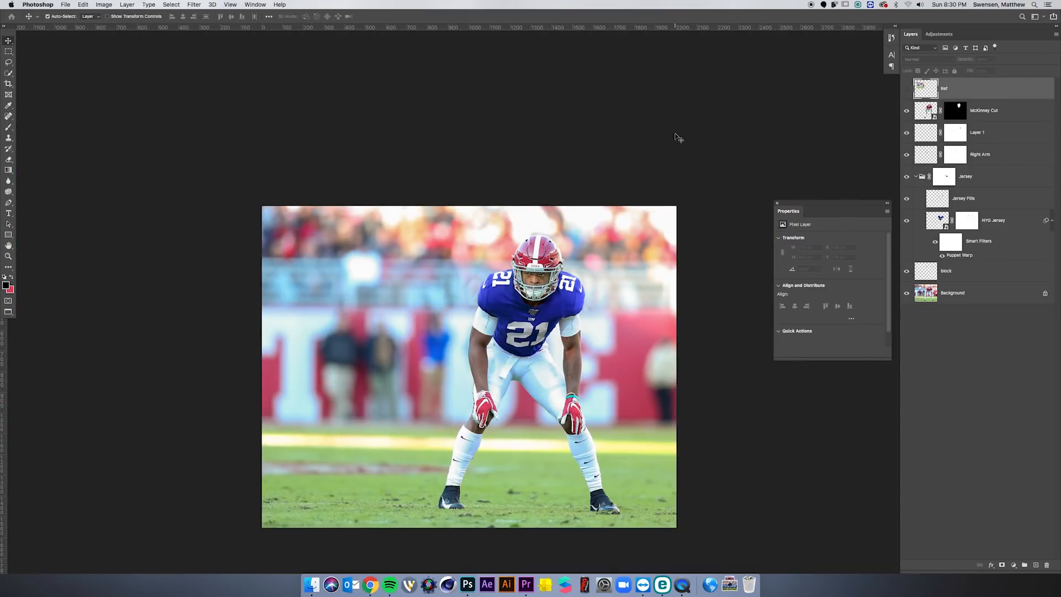
Add a layer named Numbers above Jersey Fills in the Jersey group.
{"action": "key", "text": "super+plus"}
{"action": "key", "text": "super+plus"}
{"action": "key", "text": "super+plus"}
{"action": "key", "text": "super+plus"}
{"action": "key", "text": "h"}
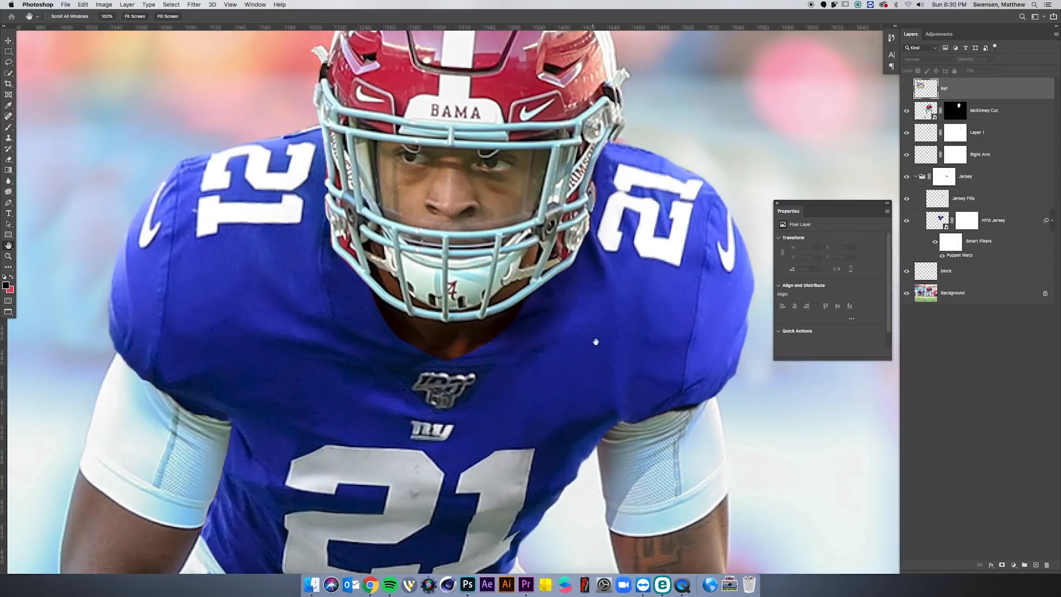
{"action": "left_click_drag", "start_coordinate": [592, 308], "coordinate": [609, 180]}
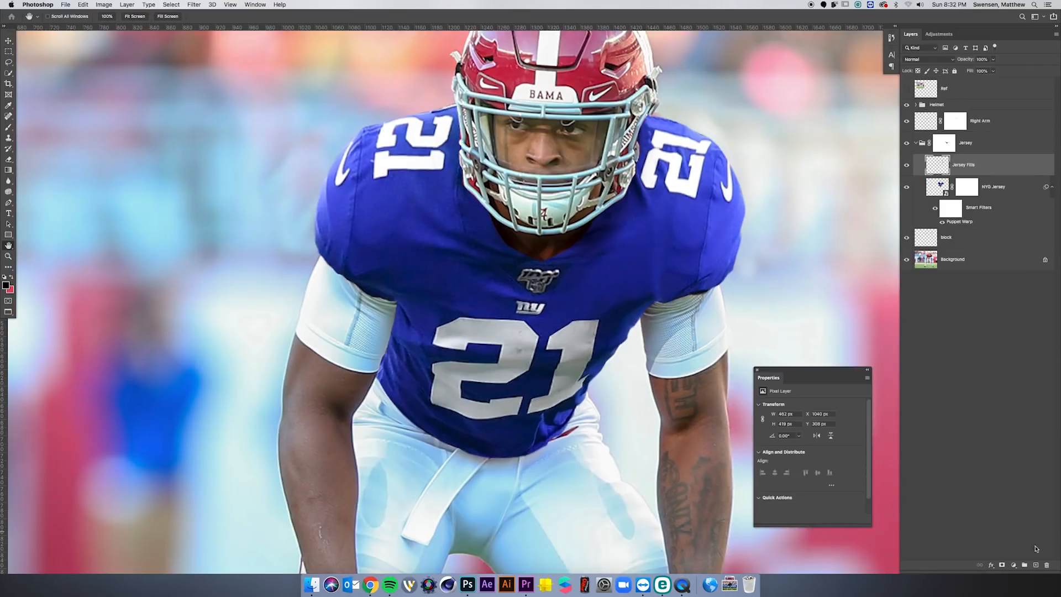
{"action": "left_click", "coordinate": [1036, 565]}
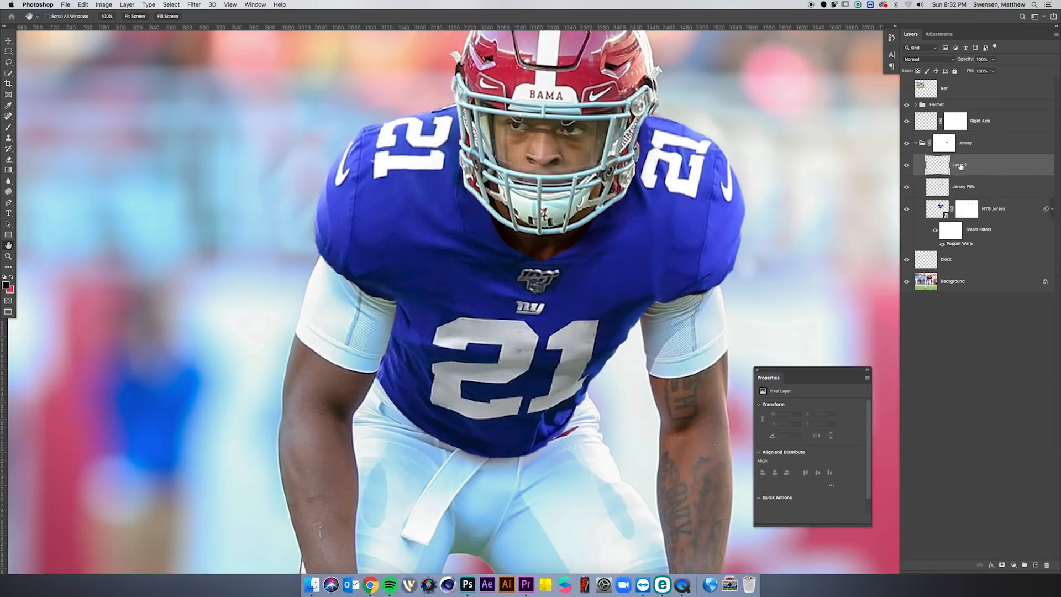
{"action": "key", "text": "Return"}
Clone blue jersey fabric over the lower-left edge of the chest number 2 on the Numbers layer.
{"action": "left_click_drag", "start_coordinate": [483, 312], "coordinate": [446, 251]}
{"action": "key", "text": "s"}
{"action": "mouse_move", "coordinate": [374, 313]}
{"action": "left_mouse_down"}
{"action": "mouse_move", "coordinate": [398, 336]}
{"action": "mouse_move", "coordinate": [445, 326]}
{"action": "mouse_move", "coordinate": [372, 318]}
{"action": "left_mouse_up"}
{"action": "right_click", "coordinate": [393, 333]}
{"action": "left_click", "coordinate": [446, 324]}
{"action": "left_click", "coordinate": [372, 318], "text": "alt"}
{"action": "mouse_move", "coordinate": [397, 336]}
{"action": "left_mouse_down"}
{"action": "mouse_move", "coordinate": [459, 365]}
{"action": "mouse_move", "coordinate": [433, 362]}
{"action": "mouse_move", "coordinate": [460, 361]}
{"action": "left_mouse_up"}
{"action": "left_click", "coordinate": [391, 344], "text": "alt"}
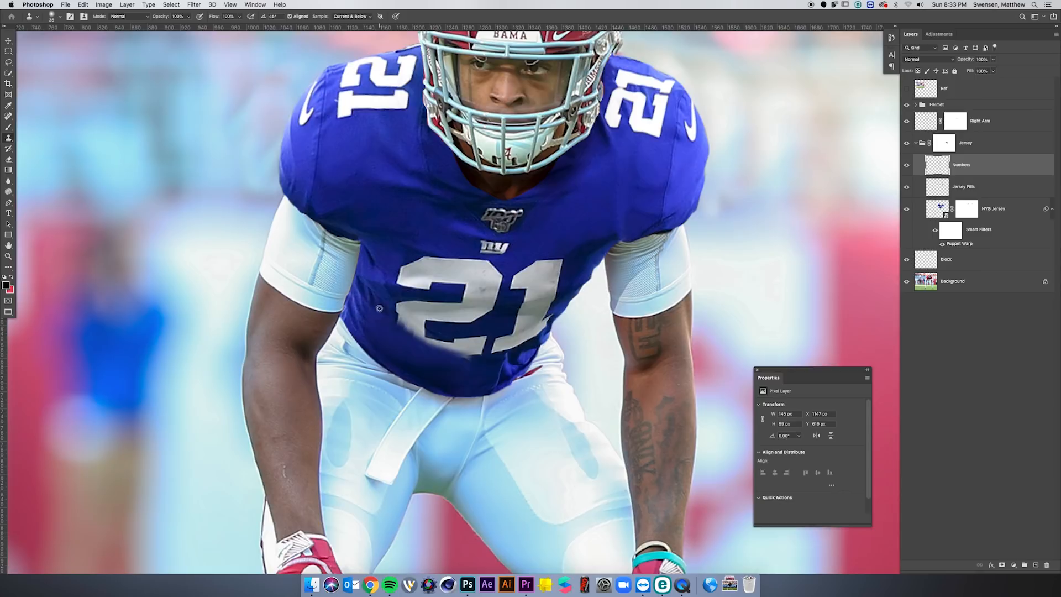
Clone blue fabric over the left side and upper-left corner of the chest number 2, undoing the last stroke.
{"action": "left_click", "coordinate": [382, 310], "text": "alt"}
{"action": "left_click_drag", "start_coordinate": [402, 315], "coordinate": [418, 318]}
{"action": "left_click", "coordinate": [388, 261], "text": "alt"}
{"action": "mouse_move", "coordinate": [402, 269]}
{"action": "left_mouse_down"}
{"action": "mouse_move", "coordinate": [448, 265]}
{"action": "mouse_move", "coordinate": [405, 266]}
{"action": "mouse_move", "coordinate": [419, 278]}
{"action": "mouse_move", "coordinate": [387, 278]}
{"action": "left_mouse_up"}
{"action": "left_click", "coordinate": [404, 267], "text": "alt"}
{"action": "key", "text": "super+z"}
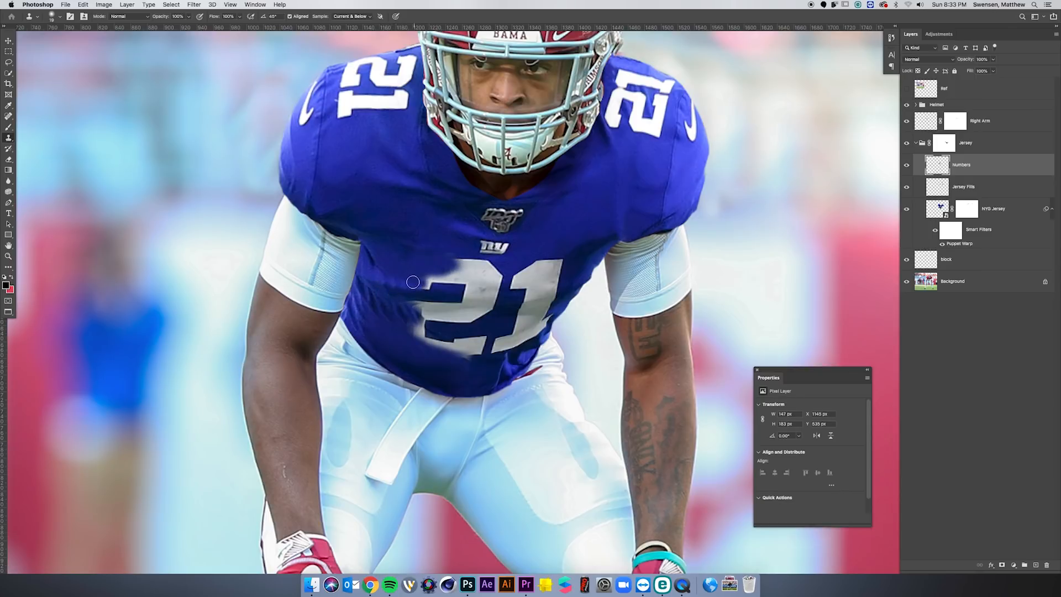
Clone blue fabric over the left edge and lower strokes of the chest number 2 with a smaller brush, undoing stray strokes.
{"action": "right_click", "coordinate": [409, 286]}
{"action": "left_click", "coordinate": [385, 283], "text": "alt"}
{"action": "key", "text": "super+z"}
{"action": "left_click_drag", "start_coordinate": [408, 289], "coordinate": [454, 268]}
{"action": "mouse_move", "coordinate": [447, 269]}
{"action": "left_mouse_down"}
{"action": "mouse_move", "coordinate": [459, 275]}
{"action": "mouse_move", "coordinate": [429, 277]}
{"action": "mouse_move", "coordinate": [490, 271]}
{"action": "left_mouse_up"}
{"action": "key", "text": "super+z"}
{"action": "key", "text": "bracketleft"}
{"action": "key", "text": "bracketleft"}
{"action": "mouse_move", "coordinate": [483, 321]}
{"action": "left_mouse_down"}
{"action": "mouse_move", "coordinate": [462, 324]}
{"action": "mouse_move", "coordinate": [470, 318]}
{"action": "left_mouse_up"}
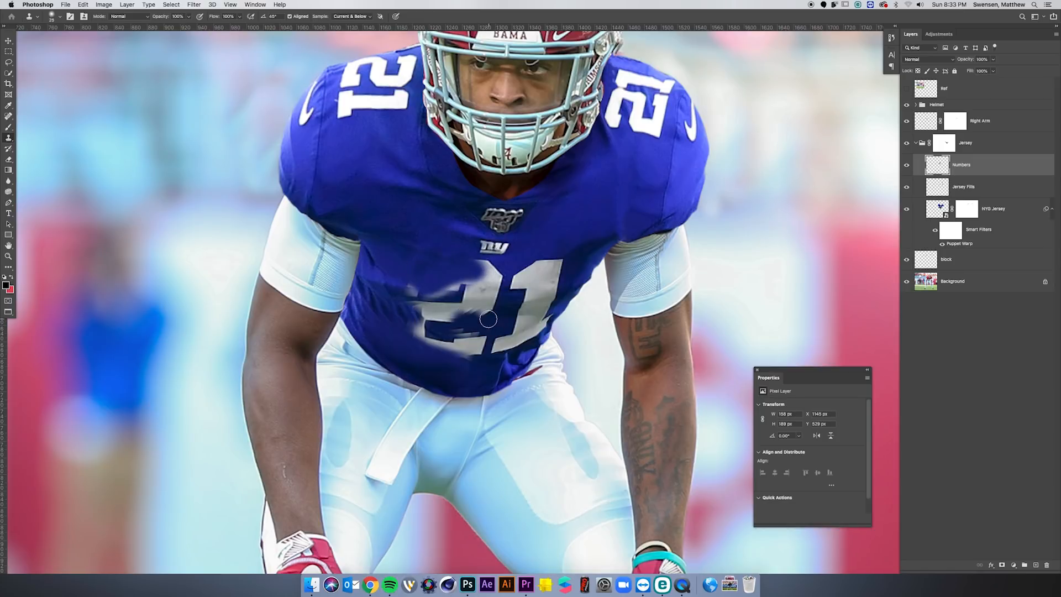
Clone jersey fabric over the lower-left part of the chest number 2, undoing the last stroke.
{"action": "key", "text": "super+equal"}
{"action": "key", "text": "super+equal"}
{"action": "left_click", "coordinate": [294, 355]}
{"action": "mouse_move", "coordinate": [280, 365]}
{"action": "left_mouse_down"}
{"action": "mouse_move", "coordinate": [332, 355]}
{"action": "mouse_move", "coordinate": [318, 379]}
{"action": "mouse_move", "coordinate": [414, 398]}
{"action": "mouse_move", "coordinate": [296, 330]}
{"action": "mouse_move", "coordinate": [321, 346]}
{"action": "left_mouse_up"}
{"action": "left_click", "coordinate": [293, 324], "text": "alt"}
{"action": "left_click", "coordinate": [292, 314], "text": "alt"}
{"action": "left_click_drag", "start_coordinate": [259, 275], "coordinate": [234, 275]}
{"action": "mouse_move", "coordinate": [276, 272]}
{"action": "left_mouse_down"}
{"action": "mouse_move", "coordinate": [328, 280]}
{"action": "mouse_move", "coordinate": [317, 290]}
{"action": "mouse_move", "coordinate": [265, 265]}
{"action": "mouse_move", "coordinate": [314, 264]}
{"action": "mouse_move", "coordinate": [305, 296]}
{"action": "left_mouse_up"}
{"action": "key", "text": "super+z"}
Clone blue fabric over the upper curve and lower body of the chest number 2.
{"action": "left_click", "coordinate": [336, 249], "text": "alt"}
{"action": "mouse_move", "coordinate": [380, 271]}
{"action": "left_mouse_down"}
{"action": "mouse_move", "coordinate": [412, 249]}
{"action": "mouse_move", "coordinate": [428, 255]}
{"action": "left_mouse_up"}
{"action": "mouse_move", "coordinate": [407, 243]}
{"action": "left_mouse_down"}
{"action": "mouse_move", "coordinate": [407, 222]}
{"action": "mouse_move", "coordinate": [488, 226]}
{"action": "mouse_move", "coordinate": [450, 244]}
{"action": "mouse_move", "coordinate": [462, 226]}
{"action": "mouse_move", "coordinate": [439, 229]}
{"action": "left_mouse_up"}
{"action": "left_click", "coordinate": [478, 225], "text": "alt"}
{"action": "left_click", "coordinate": [458, 226], "text": "alt"}
{"action": "left_click", "coordinate": [363, 247], "text": "alt"}
{"action": "mouse_move", "coordinate": [406, 264]}
{"action": "left_mouse_down"}
{"action": "mouse_move", "coordinate": [355, 265]}
{"action": "mouse_move", "coordinate": [418, 270]}
{"action": "mouse_move", "coordinate": [466, 244]}
{"action": "mouse_move", "coordinate": [452, 267]}
{"action": "mouse_move", "coordinate": [406, 270]}
{"action": "mouse_move", "coordinate": [428, 271]}
{"action": "left_mouse_up"}
{"action": "left_click", "coordinate": [414, 257], "text": "alt"}
{"action": "left_click", "coordinate": [302, 321], "text": "alt"}
{"action": "key", "text": "]"}
{"action": "left_click_drag", "start_coordinate": [347, 318], "coordinate": [390, 345]}
{"action": "key", "text": "["}
{"action": "key", "text": "["}
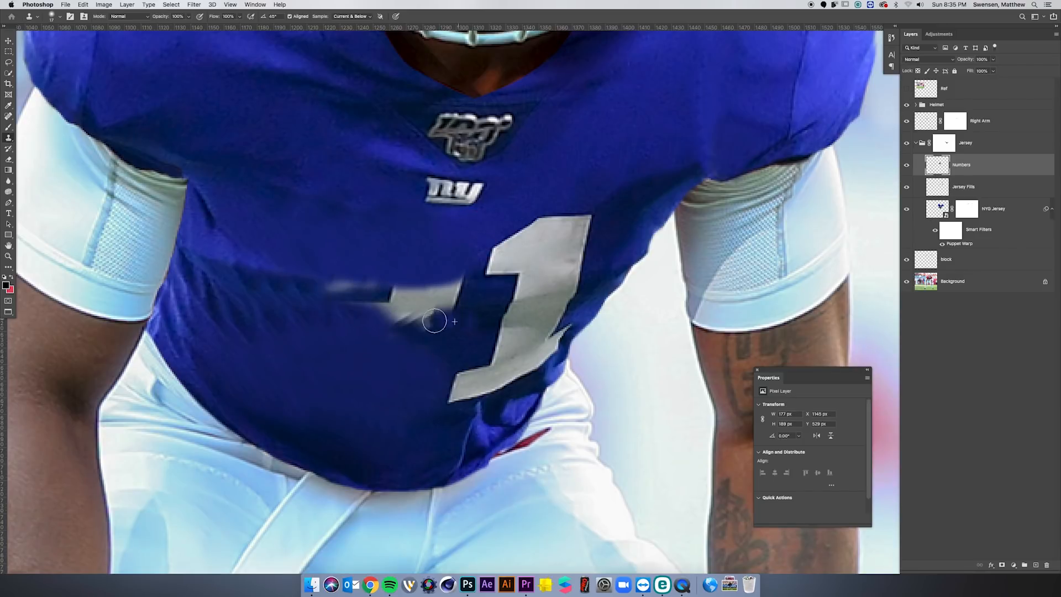
Clone fabric over the remaining middle piece of the 2 beside the digit 1, undoing one stroke.
{"action": "left_click", "coordinate": [479, 320], "text": "alt"}
{"action": "left_click_drag", "start_coordinate": [450, 317], "coordinate": [397, 320]}
{"action": "left_click", "coordinate": [462, 321], "text": "alt"}
{"action": "left_click_drag", "start_coordinate": [430, 323], "coordinate": [435, 323]}
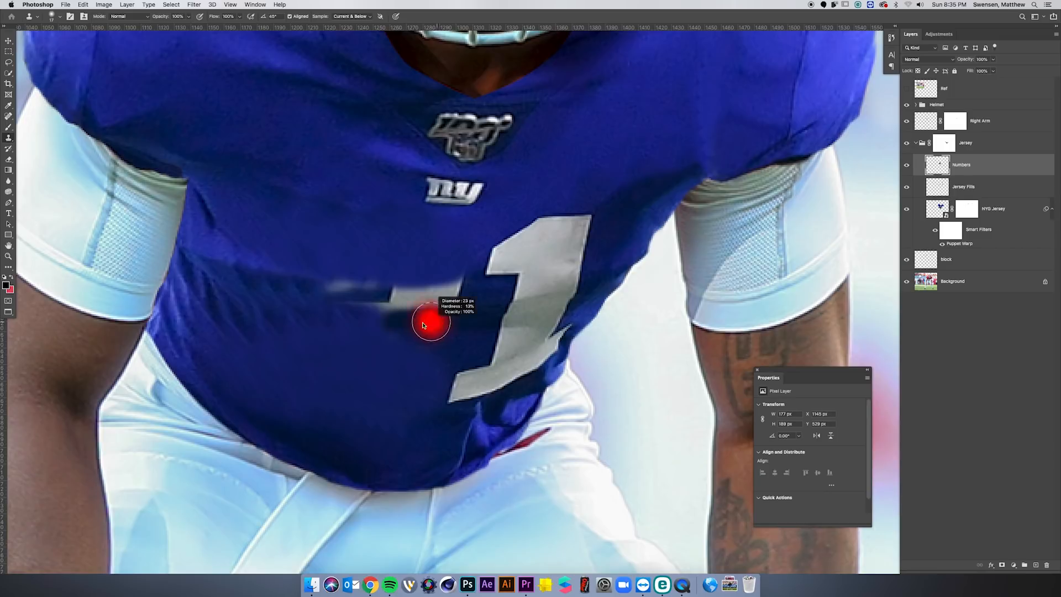
{"action": "left_click", "coordinate": [462, 319], "text": "alt"}
{"action": "left_click_drag", "start_coordinate": [449, 279], "coordinate": [379, 276]}
{"action": "key", "text": "super+z"}
{"action": "mouse_move", "coordinate": [452, 304]}
{"action": "left_mouse_down"}
{"action": "mouse_move", "coordinate": [476, 304]}
{"action": "mouse_move", "coordinate": [457, 290]}
{"action": "mouse_move", "coordinate": [461, 304]}
{"action": "mouse_move", "coordinate": [478, 302]}
{"action": "mouse_move", "coordinate": [460, 281]}
{"action": "mouse_move", "coordinate": [473, 300]}
{"action": "mouse_move", "coordinate": [407, 298]}
{"action": "left_mouse_up"}
Blend away the last grey streaks of the 2 by cloning nearby fabric at 54% opacity.
{"action": "key", "text": "["}
{"action": "key", "text": "["}
{"action": "left_click", "coordinate": [473, 296], "text": "alt"}
{"action": "left_click", "coordinate": [465, 303], "text": "alt"}
{"action": "left_click", "coordinate": [460, 302], "text": "alt"}
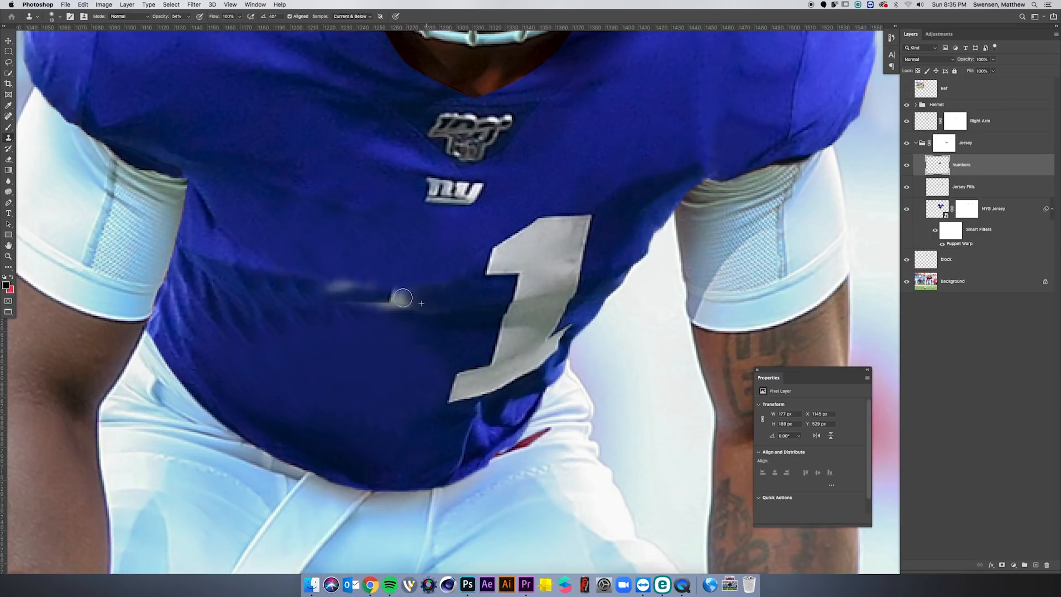
{"action": "key", "text": "]"}
{"action": "key", "text": "]"}
{"action": "mouse_move", "coordinate": [317, 310]}
{"action": "left_mouse_down"}
{"action": "mouse_move", "coordinate": [429, 306]}
{"action": "mouse_move", "coordinate": [402, 306]}
{"action": "left_mouse_up"}
{"action": "left_click", "coordinate": [453, 306], "text": "alt"}
{"action": "left_click", "coordinate": [307, 281], "text": "alt"}
{"action": "left_click_drag", "start_coordinate": [335, 286], "coordinate": [405, 293]}
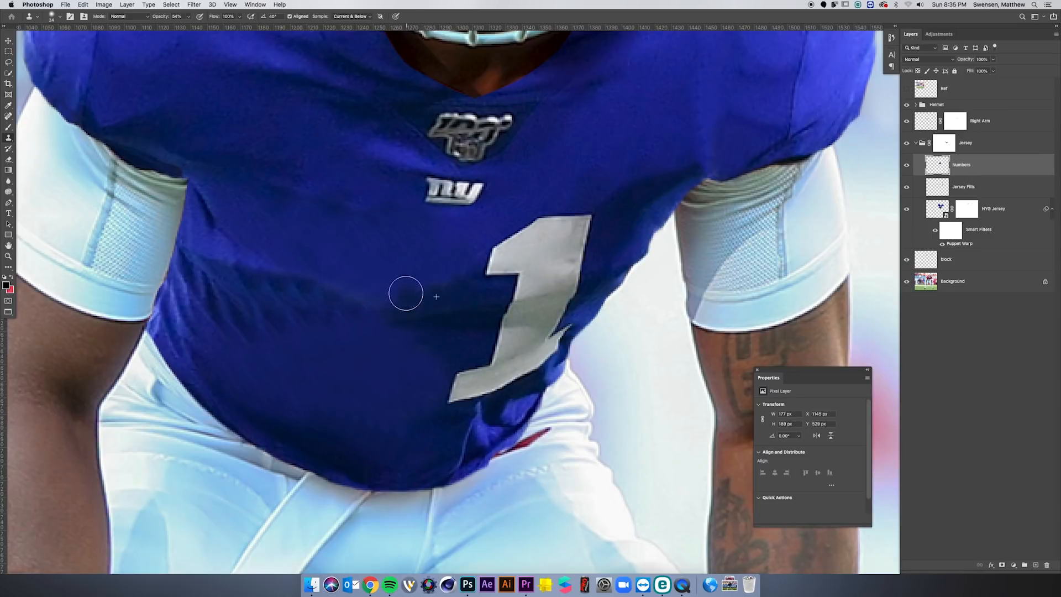
Clone blue fabric over the top and right side of the chest number 1 with a larger brush.
{"action": "key", "text": "super+minus"}
{"action": "key", "text": "super+minus"}
{"action": "key", "text": "super+minus"}
{"action": "key", "text": "super+plus"}
{"action": "key", "text": "super+plus"}
{"action": "key", "text": "bracketright"}
{"action": "key", "text": "bracketright"}
{"action": "mouse_move", "coordinate": [560, 243]}
{"action": "left_mouse_down"}
{"action": "mouse_move", "coordinate": [535, 248]}
{"action": "mouse_move", "coordinate": [548, 228]}
{"action": "mouse_move", "coordinate": [517, 266]}
{"action": "left_mouse_up"}
{"action": "left_click", "coordinate": [552, 234], "text": "alt"}
{"action": "key", "text": "bracketright"}
{"action": "left_click", "coordinate": [534, 234], "text": "alt"}
{"action": "left_click", "coordinate": [612, 265], "text": "alt"}
{"action": "right_click", "coordinate": [583, 250]}
{"action": "left_click_drag", "start_coordinate": [581, 249], "coordinate": [560, 304]}
Clone fabric over the base of the chest number 1, adjusting the brush size to fit.
{"action": "key", "text": "bracketleft"}
{"action": "key", "text": "bracketleft"}
{"action": "key", "text": "bracketleft"}
{"action": "key", "text": "bracketleft"}
{"action": "key", "text": "bracketleft"}
{"action": "key", "text": "bracketright"}
{"action": "key", "text": "bracketright"}
{"action": "left_click", "coordinate": [444, 370], "text": "alt"}
{"action": "mouse_move", "coordinate": [470, 371]}
{"action": "left_mouse_down"}
{"action": "mouse_move", "coordinate": [508, 350]}
{"action": "mouse_move", "coordinate": [496, 336]}
{"action": "mouse_move", "coordinate": [513, 333]}
{"action": "mouse_move", "coordinate": [507, 317]}
{"action": "mouse_move", "coordinate": [548, 313]}
{"action": "left_mouse_up"}
{"action": "key", "text": "bracketleft"}
{"action": "key", "text": "bracketleft"}
{"action": "key", "text": "bracketleft"}
{"action": "key", "text": "bracketleft"}
{"action": "key", "text": "bracketleft"}
{"action": "left_click", "coordinate": [478, 340], "text": "alt"}
{"action": "left_click_drag", "start_coordinate": [472, 279], "coordinate": [478, 278]}
Clone fabric over the remaining grey patches of the 1's stem and lower right corner.
{"action": "left_click", "coordinate": [525, 238], "text": "alt"}
{"action": "mouse_move", "coordinate": [534, 249]}
{"action": "left_mouse_down"}
{"action": "mouse_move", "coordinate": [490, 282]}
{"action": "mouse_move", "coordinate": [539, 264]}
{"action": "left_mouse_up"}
{"action": "mouse_move", "coordinate": [584, 259]}
{"action": "left_mouse_down"}
{"action": "mouse_move", "coordinate": [550, 293]}
{"action": "mouse_move", "coordinate": [557, 271]}
{"action": "left_mouse_up"}
{"action": "left_click", "coordinate": [587, 256], "text": "alt"}
{"action": "left_click", "coordinate": [561, 277], "text": "alt"}
{"action": "left_click_drag", "start_coordinate": [569, 288], "coordinate": [567, 291]}
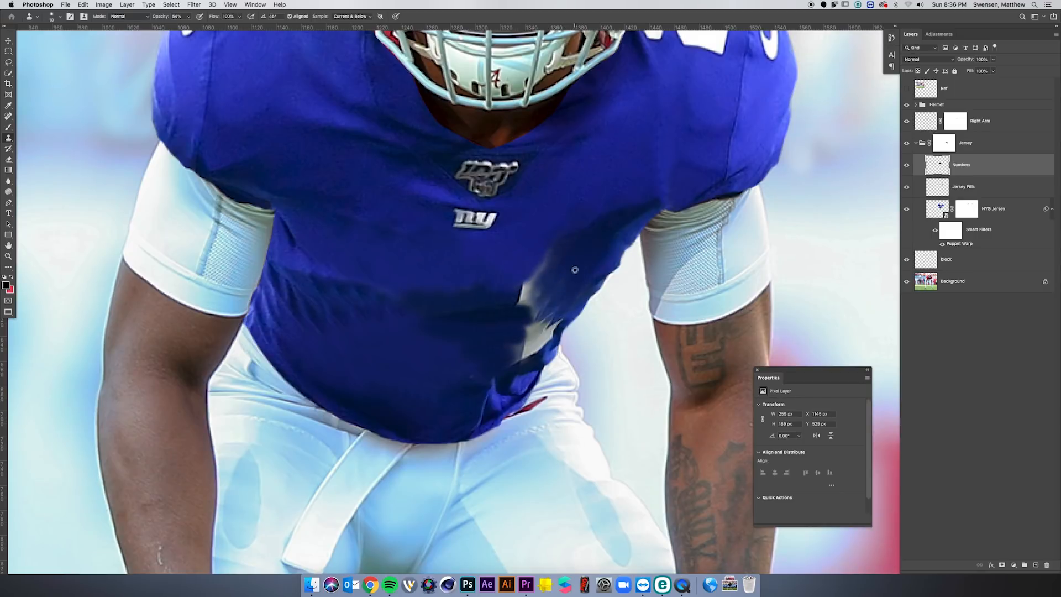
{"action": "mouse_move", "coordinate": [544, 255]}
{"action": "left_mouse_down"}
{"action": "mouse_move", "coordinate": [527, 297]}
{"action": "mouse_move", "coordinate": [546, 322]}
{"action": "mouse_move", "coordinate": [529, 338]}
{"action": "mouse_move", "coordinate": [536, 347]}
{"action": "mouse_move", "coordinate": [548, 330]}
{"action": "left_mouse_up"}
{"action": "left_click", "coordinate": [520, 301], "text": "alt"}
{"action": "left_click", "coordinate": [506, 357], "text": "alt"}
{"action": "key", "text": "["}
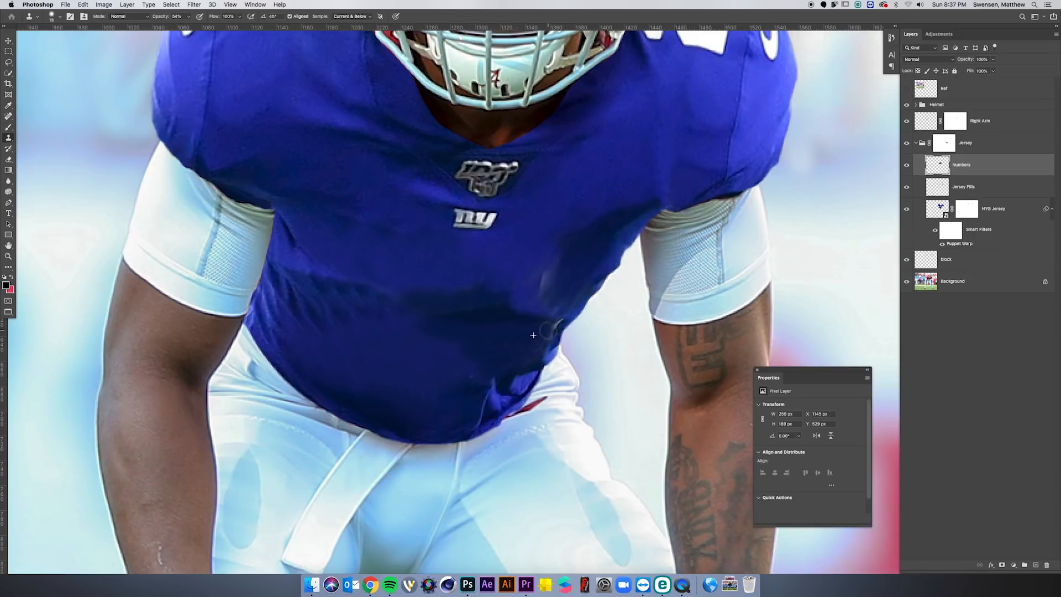
Smooth the cloned area on the jersey's right side and center with larger strokes at 84% opacity.
{"action": "left_click_drag", "start_coordinate": [556, 285], "coordinate": [552, 264]}
{"action": "left_click_drag", "start_coordinate": [189, 16], "coordinate": [200, 28]}
{"action": "left_click", "coordinate": [582, 263], "text": "alt"}
{"action": "mouse_move", "coordinate": [569, 276]}
{"action": "left_mouse_down"}
{"action": "mouse_move", "coordinate": [552, 301]}
{"action": "mouse_move", "coordinate": [556, 282]}
{"action": "left_mouse_up"}
{"action": "left_click_drag", "start_coordinate": [570, 236], "coordinate": [545, 282]}
{"action": "right_click", "coordinate": [565, 233]}
{"action": "left_click_drag", "start_coordinate": [628, 273], "coordinate": [611, 273]}
{"action": "left_click", "coordinate": [557, 211]}
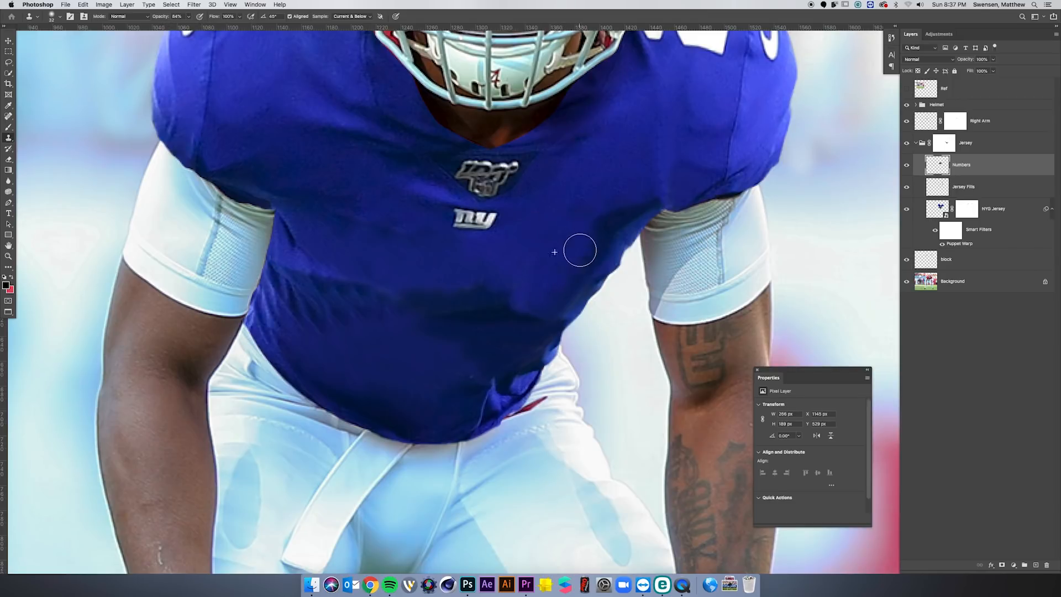
{"action": "right_click", "coordinate": [542, 266]}
{"action": "left_click_drag", "start_coordinate": [593, 291], "coordinate": [599, 291]}
{"action": "left_click_drag", "start_coordinate": [564, 241], "coordinate": [577, 221]}
{"action": "mouse_move", "coordinate": [572, 269]}
{"action": "left_mouse_down"}
{"action": "mouse_move", "coordinate": [529, 308]}
{"action": "mouse_move", "coordinate": [529, 292]}
{"action": "left_mouse_up"}
{"action": "mouse_move", "coordinate": [454, 350]}
{"action": "left_mouse_down"}
{"action": "mouse_move", "coordinate": [486, 308]}
{"action": "mouse_move", "coordinate": [455, 308]}
{"action": "mouse_move", "coordinate": [449, 333]}
{"action": "left_mouse_up"}
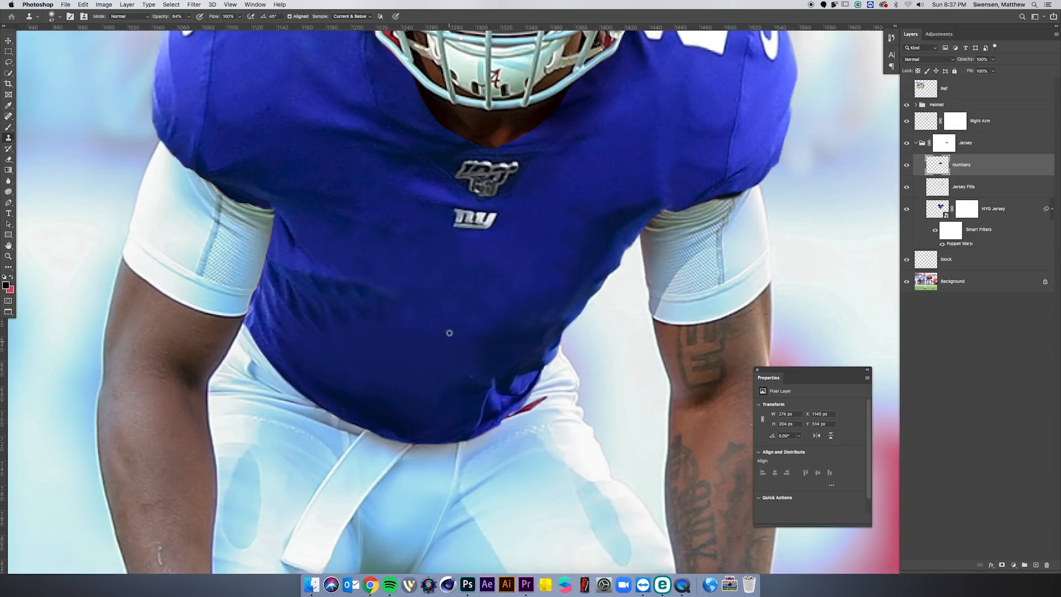
Outline the digit 1 on the chest in the Giants reference photo with a closed Pen path.
{"action": "key", "text": "super+0"}
{"action": "key", "text": "super+minus"}
{"action": "key", "text": "v"}
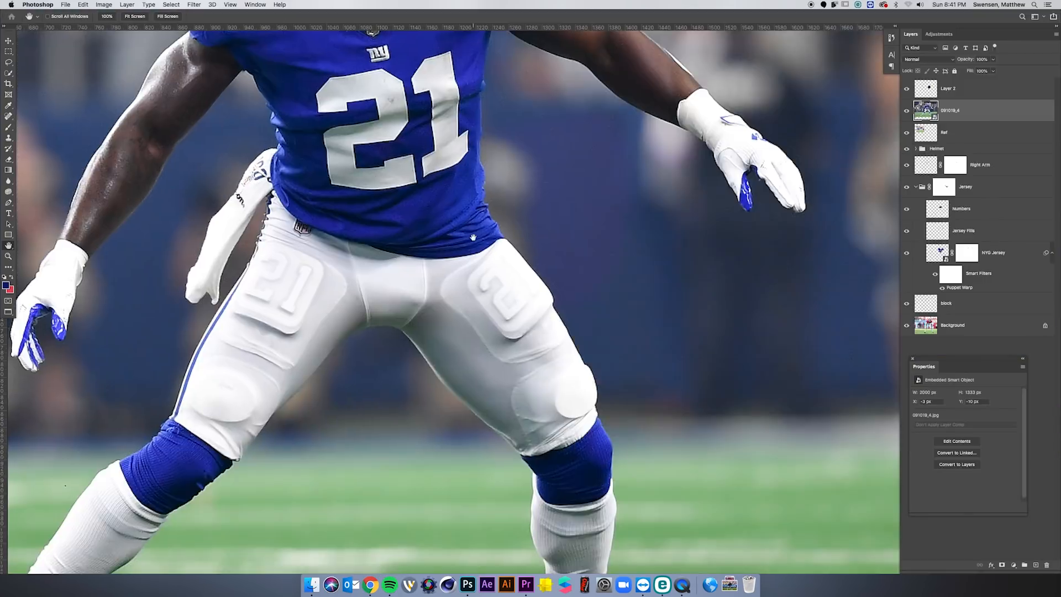
{"action": "scroll", "coordinate": [446, 309], "scroll_direction": "up", "scroll_amount": 3}
{"action": "left_click", "coordinate": [428, 197]}
{"action": "left_click", "coordinate": [434, 179]}
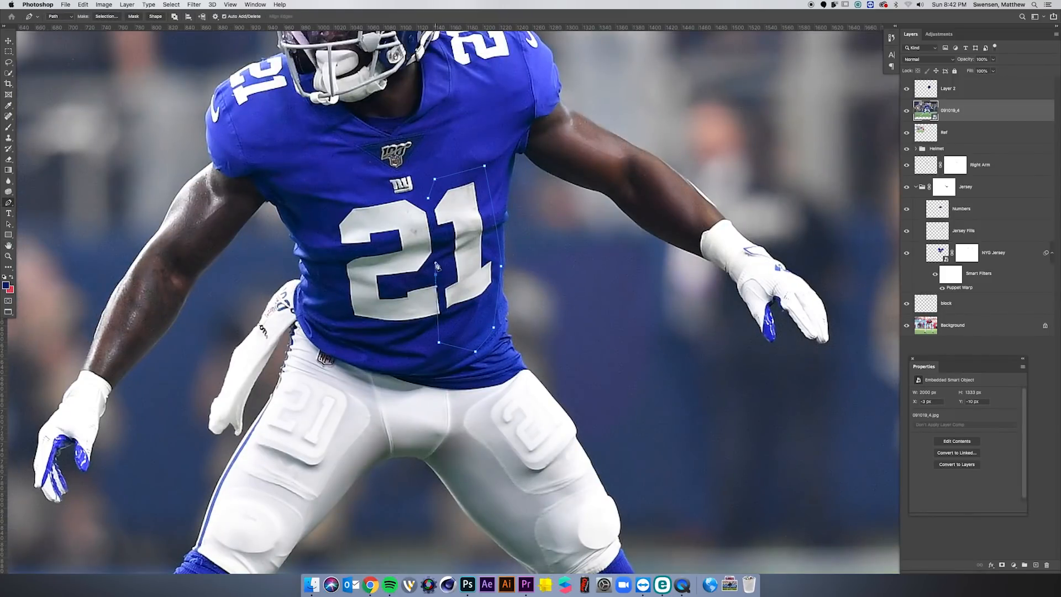
{"action": "left_click", "coordinate": [431, 222]}
{"action": "left_click", "coordinate": [428, 198]}
{"action": "right_click", "coordinate": [450, 199]}
{"action": "left_click", "coordinate": [465, 205]}
{"action": "key", "text": "super+z"}
{"action": "key", "text": "m"}
{"action": "right_click", "coordinate": [450, 243]}
{"action": "key", "text": "Escape"}
Convert the pen path around the digit 1 into a selection and copy it to a new layer.
{"action": "key", "text": "p"}
{"action": "right_click", "coordinate": [452, 249]}
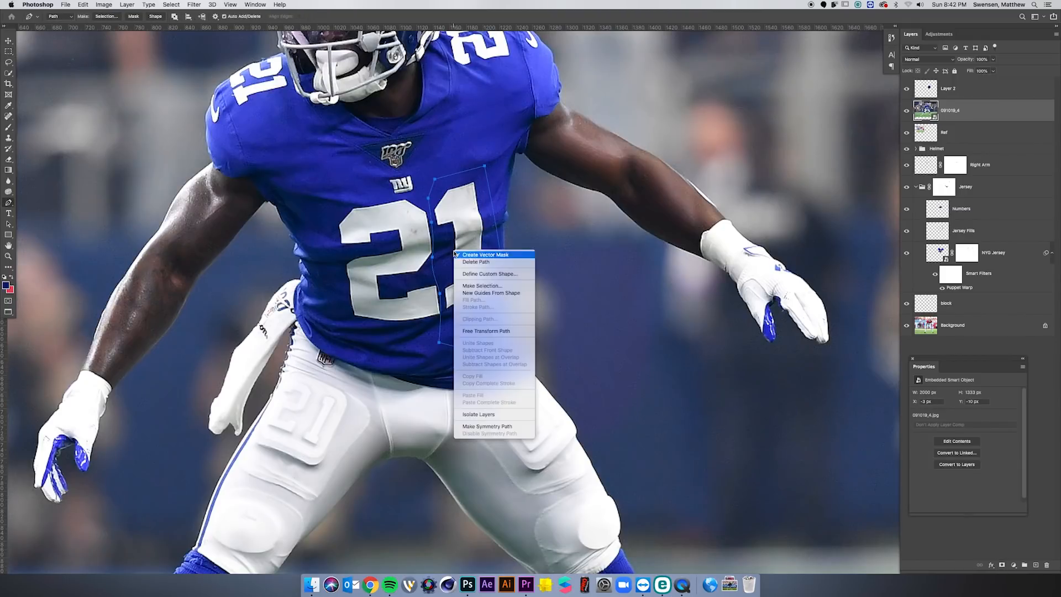
{"action": "left_click", "coordinate": [477, 286]}
{"action": "key", "text": "Return"}
{"action": "key", "text": "super+j"}
Move the Giants reference photo layer directly above Background and hide it.
{"action": "left_click", "coordinate": [961, 132]}
{"action": "left_click", "coordinate": [1046, 565]}
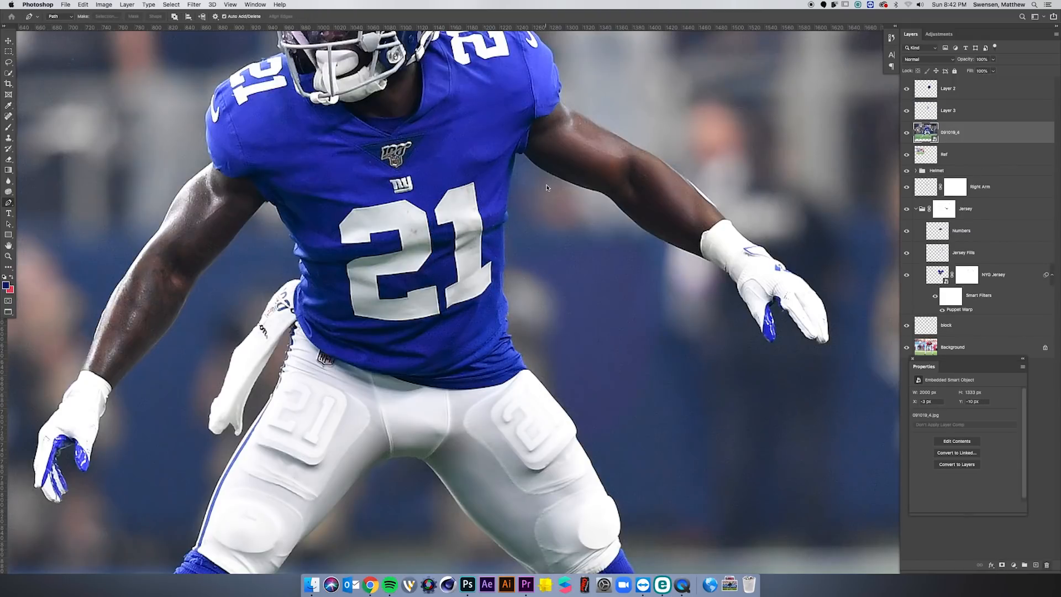
{"action": "left_click", "coordinate": [553, 185]}
{"action": "left_click_drag", "start_coordinate": [977, 365], "coordinate": [769, 377]}
{"action": "left_click_drag", "start_coordinate": [994, 131], "coordinate": [970, 333]}
{"action": "left_click", "coordinate": [907, 326]}
Place the copied digit 1 on the center of the player's chest and transform it to fit the jersey.
{"action": "key", "text": "v"}
{"action": "left_click_drag", "start_coordinate": [479, 257], "coordinate": [558, 368]}
{"action": "key", "text": "super+t"}
{"action": "left_click_drag", "start_coordinate": [594, 266], "coordinate": [632, 291]}
{"action": "mouse_move", "coordinate": [580, 322]}
{"action": "left_mouse_down"}
{"action": "mouse_move", "coordinate": [575, 313]}
{"action": "mouse_move", "coordinate": [575, 321]}
{"action": "left_mouse_up"}
{"action": "key", "text": "Return"}
Add a layer mask to Layer 3 and paint out the excess blue fabric below the jersey hem.
{"action": "left_click", "coordinate": [1002, 564]}
{"action": "key", "text": "b"}
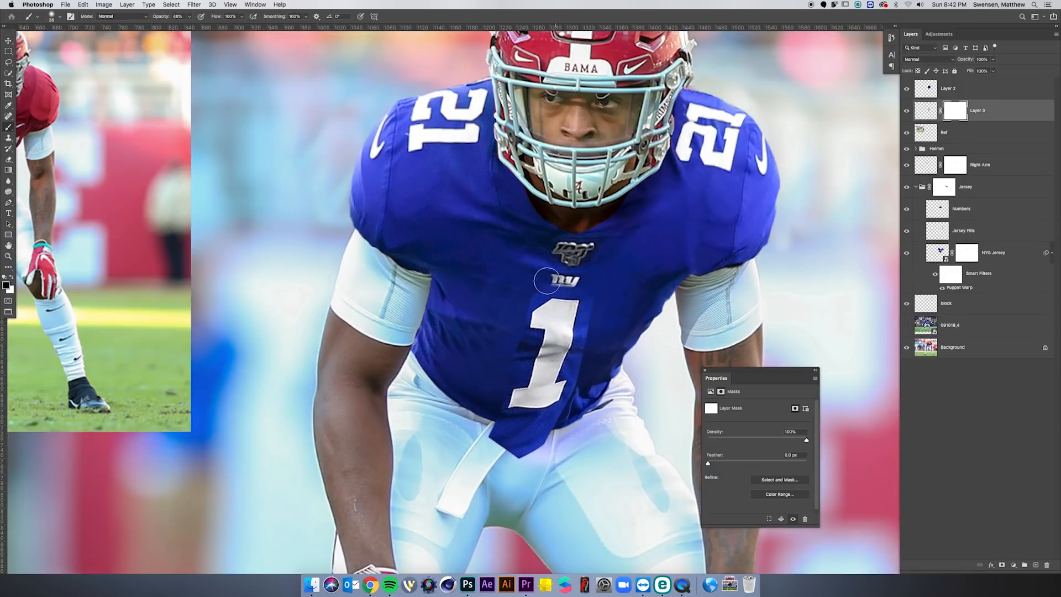
{"action": "mouse_move", "coordinate": [597, 337]}
{"action": "left_mouse_down"}
{"action": "mouse_move", "coordinate": [559, 414]}
{"action": "mouse_move", "coordinate": [494, 445]}
{"action": "left_mouse_up"}
{"action": "mouse_move", "coordinate": [544, 439]}
{"action": "left_mouse_down"}
{"action": "mouse_move", "coordinate": [438, 452]}
{"action": "mouse_move", "coordinate": [494, 442]}
{"action": "left_mouse_up"}
{"action": "left_click_drag", "start_coordinate": [190, 16], "coordinate": [198, 19]}
{"action": "mouse_move", "coordinate": [544, 437]}
{"action": "left_mouse_down"}
{"action": "mouse_move", "coordinate": [513, 439]}
{"action": "mouse_move", "coordinate": [565, 431]}
{"action": "left_mouse_up"}
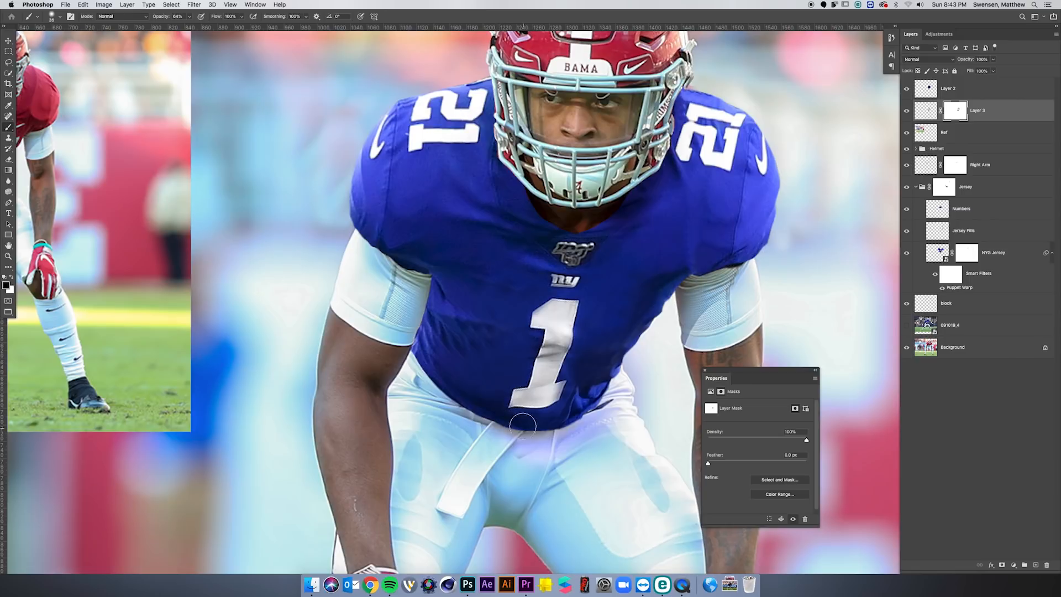
Mask out the leftover blue fabric around the base and right edge of the digit 1.
{"action": "left_click", "coordinate": [592, 330], "text": "super"}
{"action": "left_click_drag", "start_coordinate": [416, 231], "coordinate": [389, 232]}
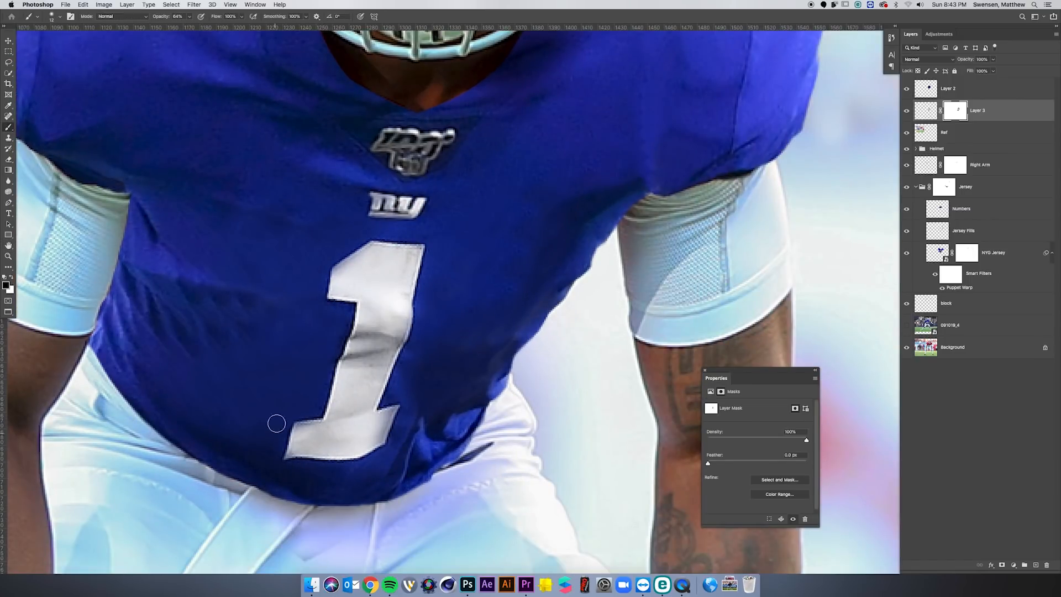
{"action": "left_click_drag", "start_coordinate": [356, 469], "coordinate": [389, 452]}
{"action": "left_click_drag", "start_coordinate": [423, 287], "coordinate": [414, 335]}
Set the foreground color to white and restore the digit 1's right edge on the Layer 3 mask with a small brush.
{"action": "key", "text": "x"}
{"action": "left_click", "coordinate": [401, 368], "text": "alt"}
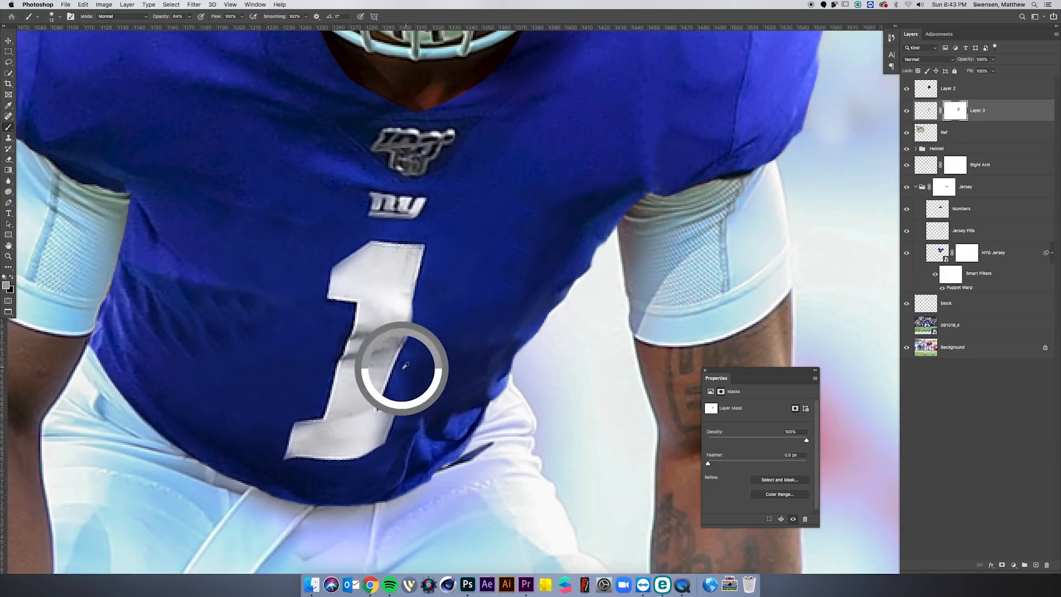
{"action": "left_click", "coordinate": [6, 285]}
{"action": "left_click_drag", "start_coordinate": [644, 243], "coordinate": [608, 209]}
{"action": "key", "text": "Return"}
{"action": "right_click", "coordinate": [424, 292]}
{"action": "key", "text": "Escape"}
{"action": "left_click_drag", "start_coordinate": [404, 374], "coordinate": [400, 367], "text": "ctrl+alt"}
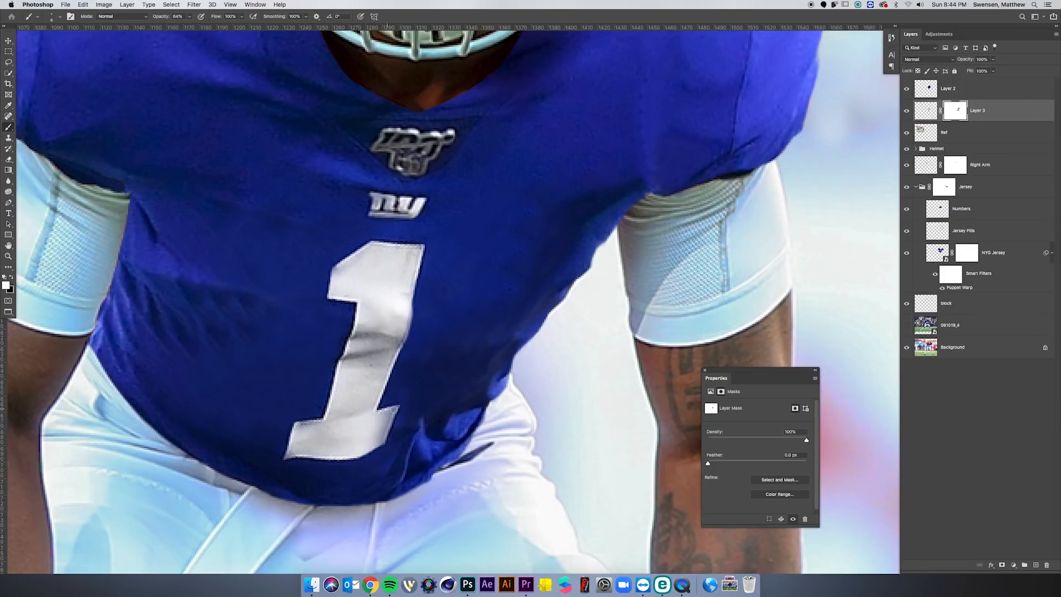
{"action": "key", "text": "super+minus"}
{"action": "key", "text": "super+minus"}
{"action": "key", "text": "super+equal"}
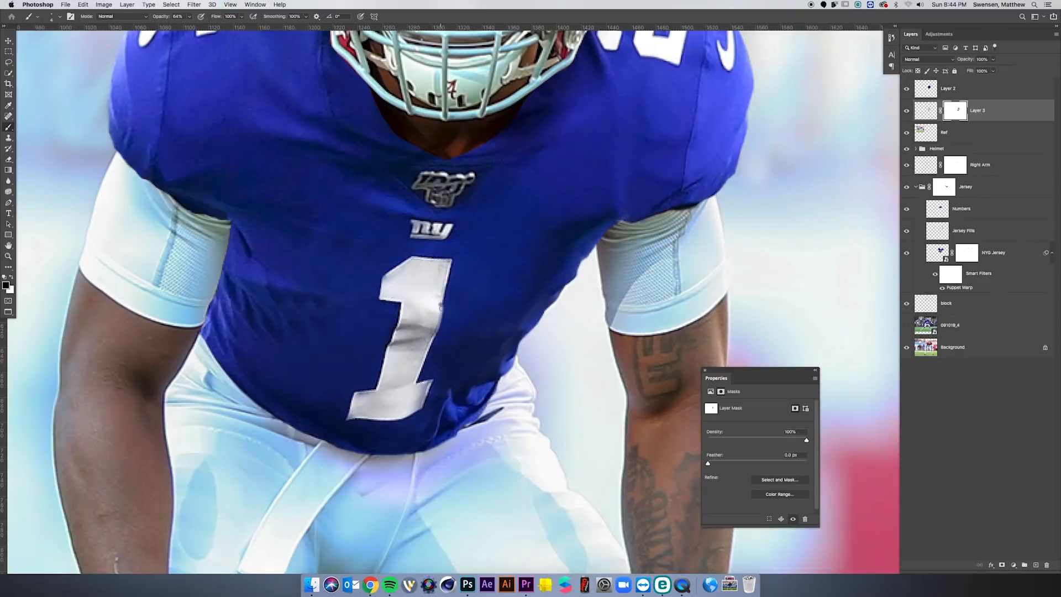
{"action": "key", "text": "super+minus"}
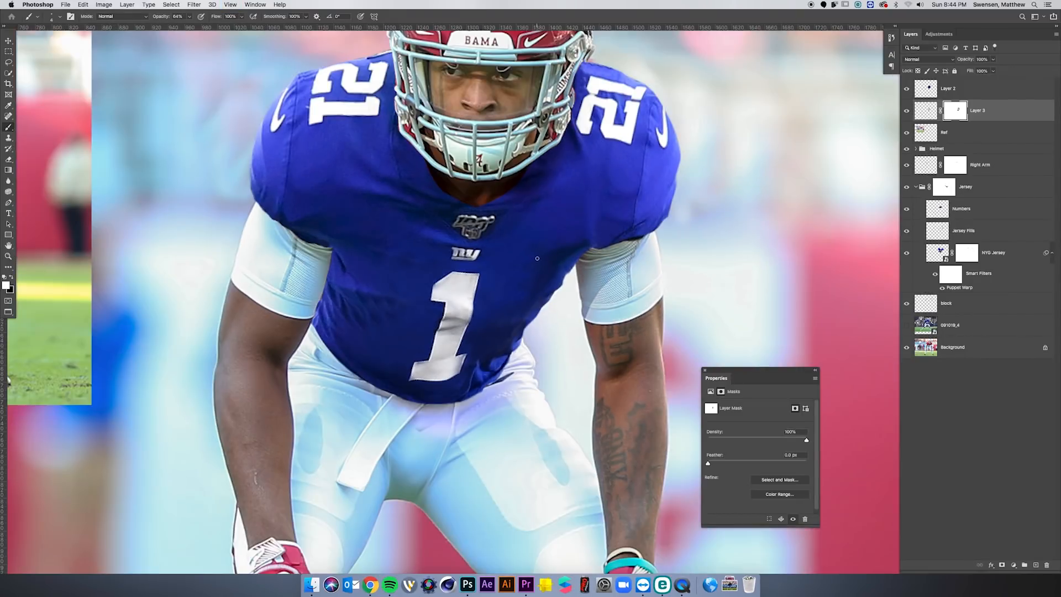
{"action": "key", "text": "super+minus"}
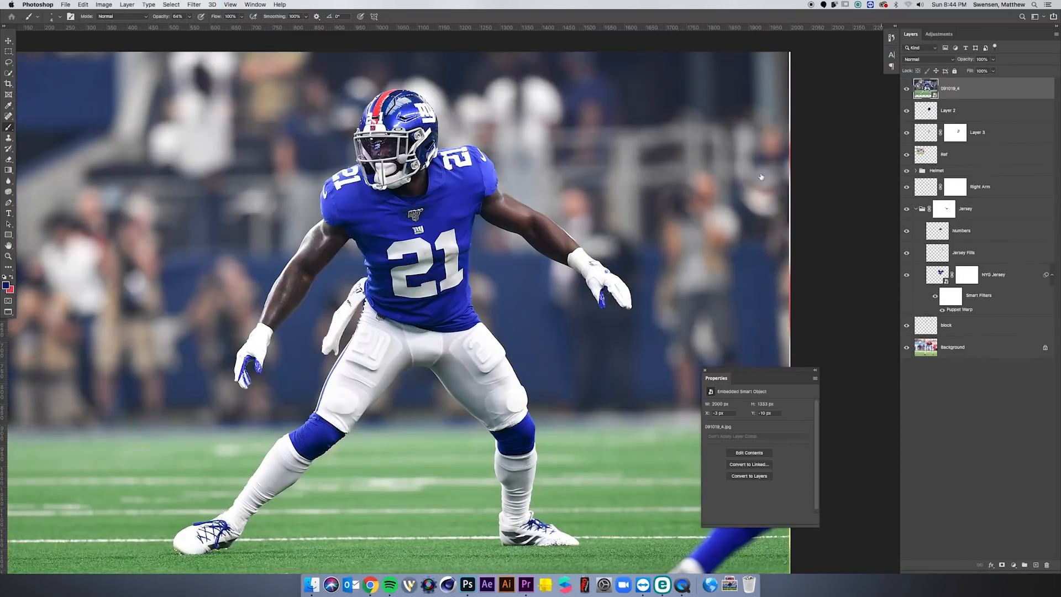
Outline the blue fabric below the reference photo's number 21 with a Pen path, turn it into a selection and copy it to a new layer.
{"action": "key", "text": "super+equal"}
{"action": "key", "text": "super+equal"}
{"action": "key", "text": "super+equal"}
{"action": "key", "text": "super+minus"}
{"action": "left_click_drag", "start_coordinate": [251, 292], "coordinate": [276, 296]}
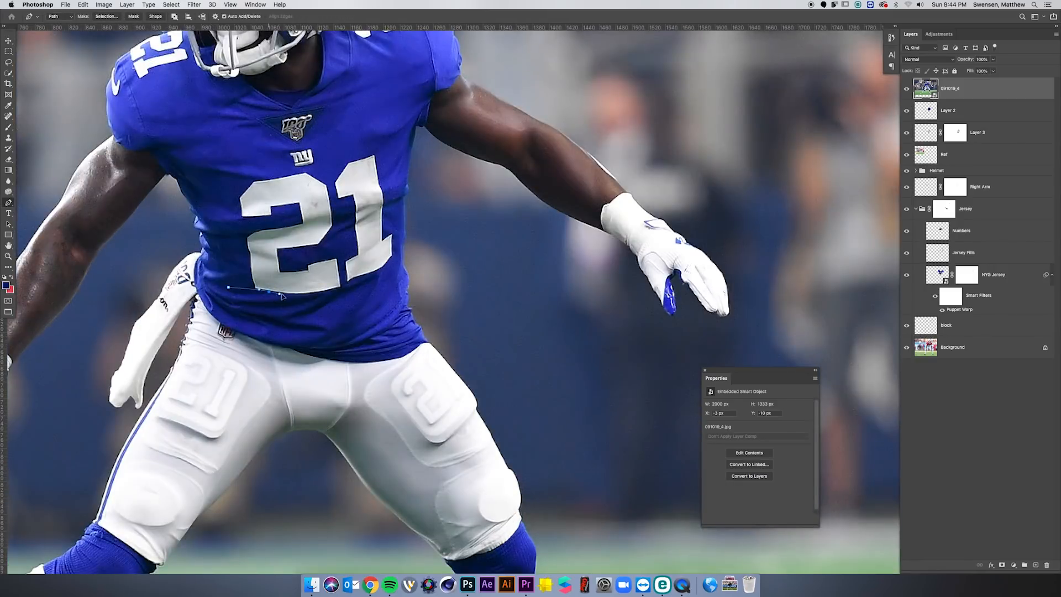
{"action": "left_click", "coordinate": [217, 318]}
{"action": "left_click", "coordinate": [228, 288]}
{"action": "right_click", "coordinate": [261, 304]}
{"action": "left_click", "coordinate": [281, 348]}
{"action": "key", "text": "Return"}
{"action": "key", "text": "super+j"}
Move the copied fabric patch onto the player's lower jersey, then hide Layer 4 and Layer 2.
{"action": "left_click", "coordinate": [906, 110]}
{"action": "key", "text": "v"}
{"action": "left_click_drag", "start_coordinate": [349, 311], "coordinate": [480, 365]}
{"action": "left_click_drag", "start_coordinate": [951, 89], "coordinate": [973, 121]}
{"action": "left_click_drag", "start_coordinate": [907, 112], "coordinate": [906, 136]}
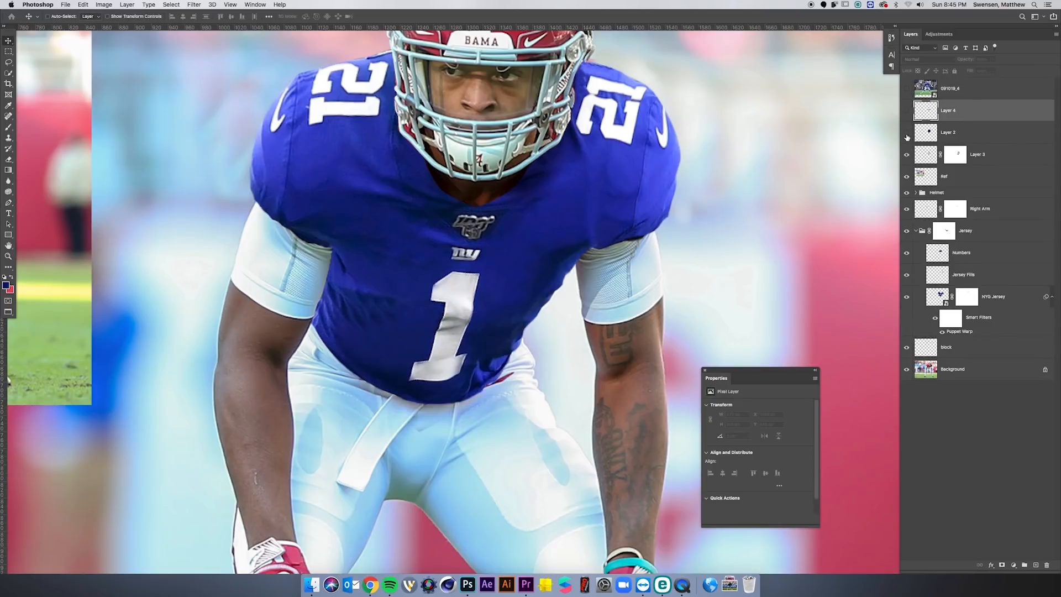
Toggle the visibility of Layer 2 and Layer 3 to check what each contributes to the chest number.
{"action": "left_click", "coordinate": [951, 132]}
{"action": "key", "text": "super+t"}
{"action": "key", "text": "Escape"}
{"action": "left_click", "coordinate": [906, 133]}
{"action": "left_click", "coordinate": [906, 133]}
{"action": "left_click_drag", "start_coordinate": [906, 134], "coordinate": [905, 157]}
{"action": "left_click", "coordinate": [906, 134]}
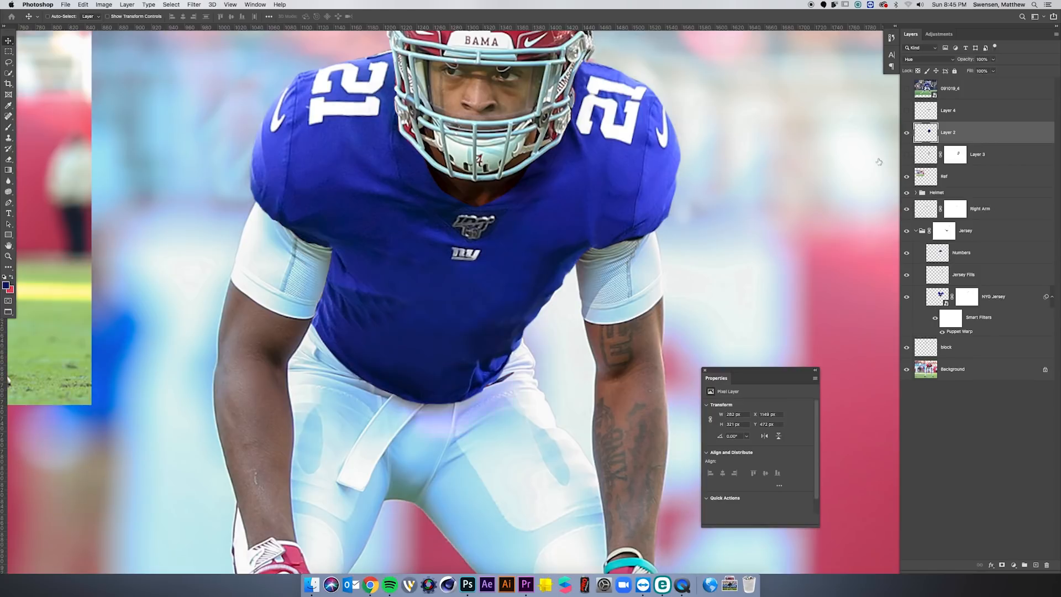
{"action": "left_click", "coordinate": [907, 155]}
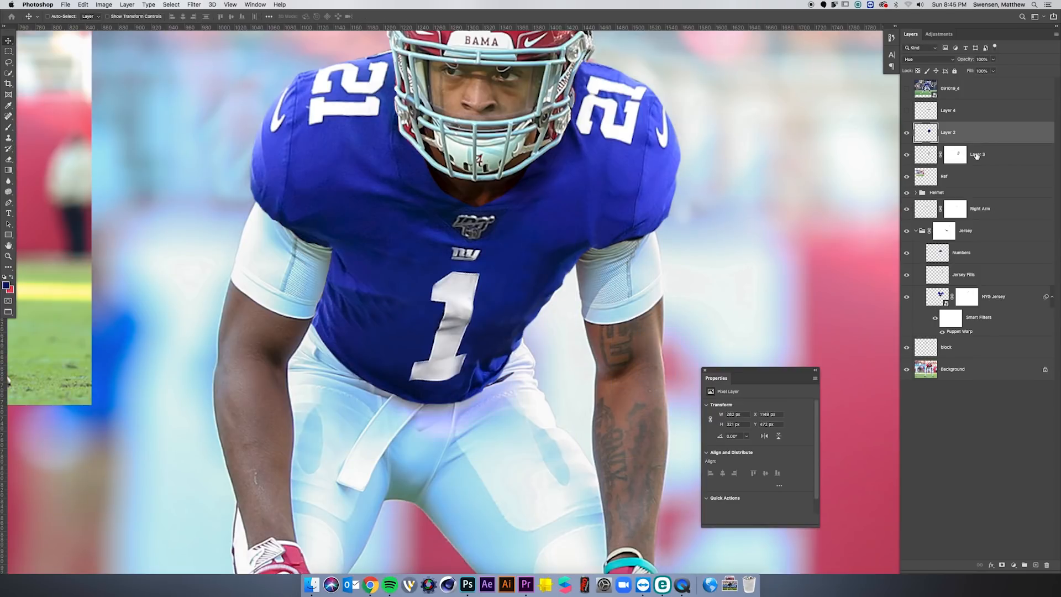
Rename Layer 3 as "Main Jersey Number" and delete Layer 2.
{"action": "double_click", "coordinate": [977, 154]}
{"action": "type", "text": "N"}
{"action": "type", "text": "ain Jersey Number"}
{"action": "key", "text": "Tab"}
{"action": "type", "text": "E"}
{"action": "right_click", "coordinate": [965, 132]}
{"action": "left_click", "coordinate": [915, 296]}
{"action": "left_click", "coordinate": [907, 133]}
{"action": "left_click", "coordinate": [1047, 564]}
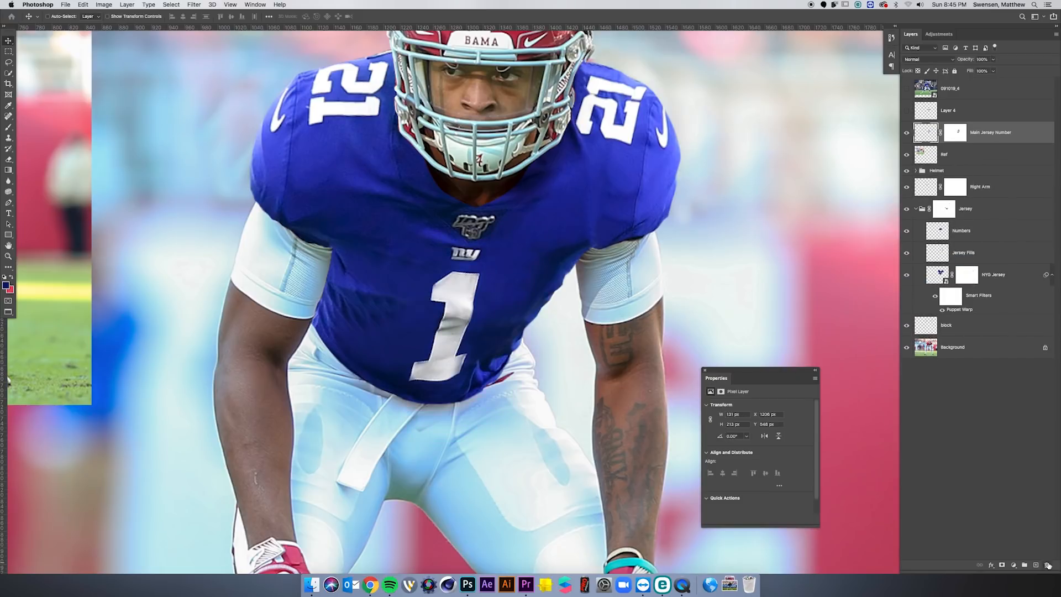
Rename Layer 4 as "Textures" and set its blending mode to Lighter Color.
{"action": "double_click", "coordinate": [948, 110]}
{"action": "type", "text": "Textures"}
{"action": "key", "text": "Return"}
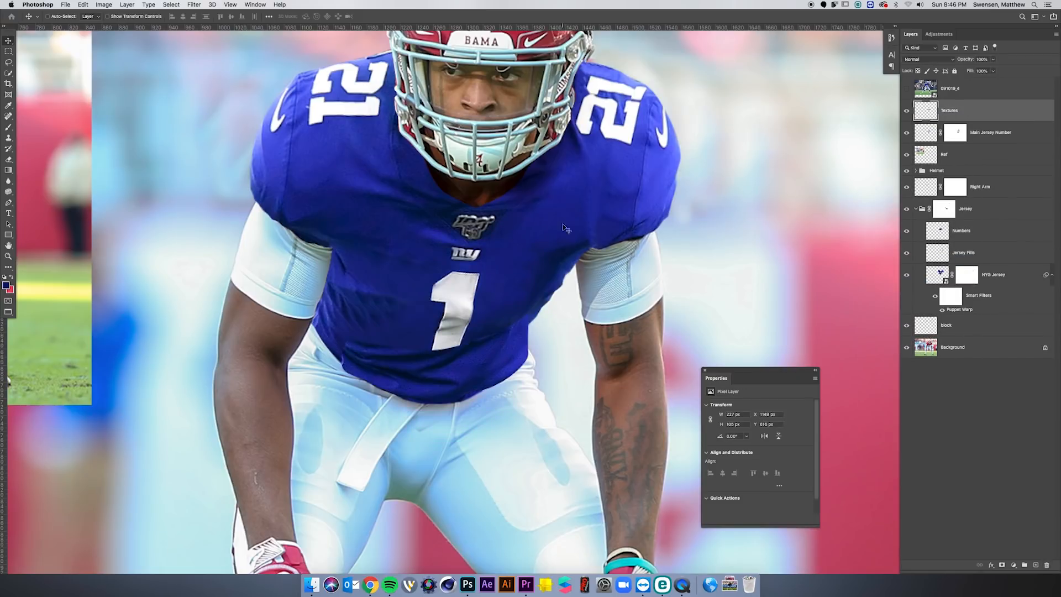
{"action": "key", "text": "shift+plus"}
{"action": "key", "text": "shift+plus"}
{"action": "key", "text": "shift+plus"}
{"action": "key", "text": "shift+plus"}
{"action": "key", "text": "shift+plus"}
{"action": "key", "text": "shift+plus"}
{"action": "key", "text": "shift+plus"}
{"action": "key", "text": "shift+plus"}
{"action": "key", "text": "shift+plus"}
{"action": "key", "text": "shift+plus"}
{"action": "key", "text": "shift+plus"}
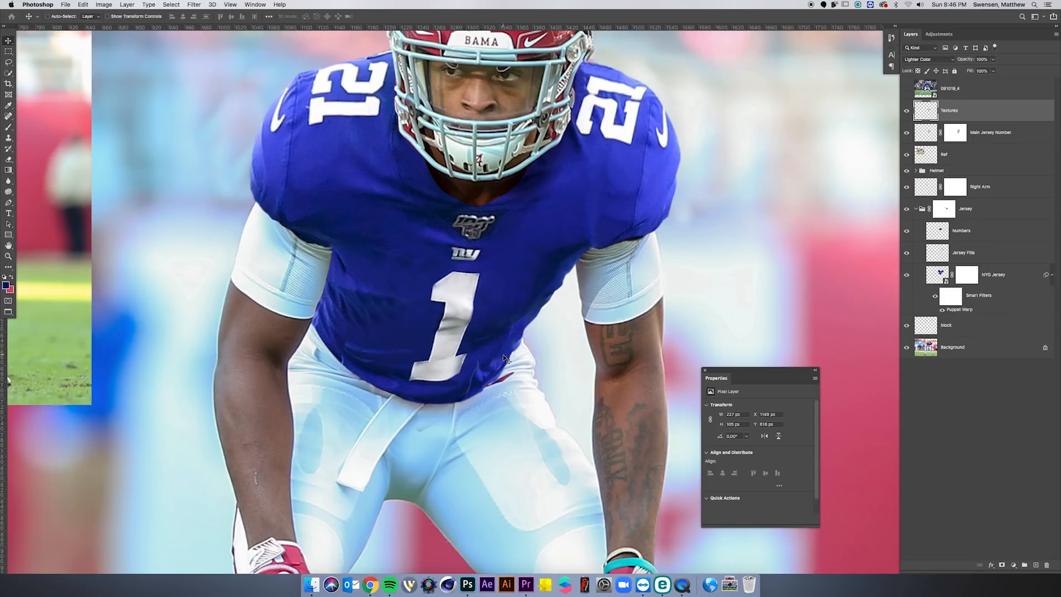
Add a layer mask to Textures and paint in black at reduced opacity to blend the patch into the jersey.
{"action": "left_click", "coordinate": [1001, 564]}
{"action": "key", "text": "b"}
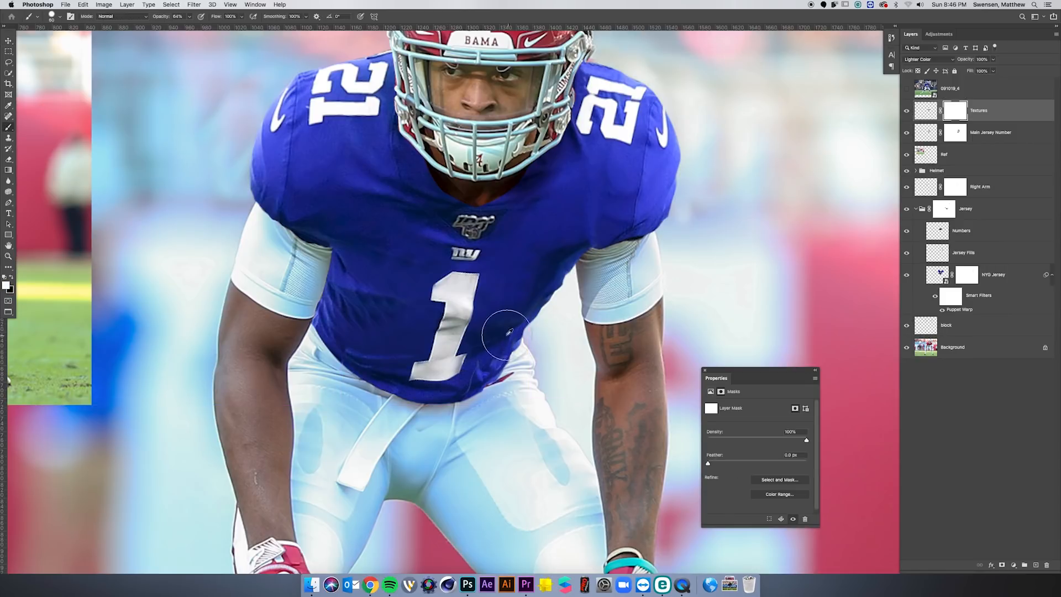
{"action": "left_click_drag", "start_coordinate": [191, 18], "coordinate": [180, 24]}
{"action": "key", "text": "x"}
{"action": "mouse_move", "coordinate": [376, 341]}
{"action": "left_mouse_down"}
{"action": "mouse_move", "coordinate": [355, 304]}
{"action": "mouse_move", "coordinate": [363, 338]}
{"action": "left_mouse_up"}
{"action": "left_click_drag", "start_coordinate": [490, 284], "coordinate": [485, 325]}
Leave full-screen view, show the 091019_4 reference photo layer and shift it horizontally to examine its jersey.
{"action": "key", "text": "super+minus"}
{"action": "key", "text": "f"}
{"action": "key", "text": "f"}
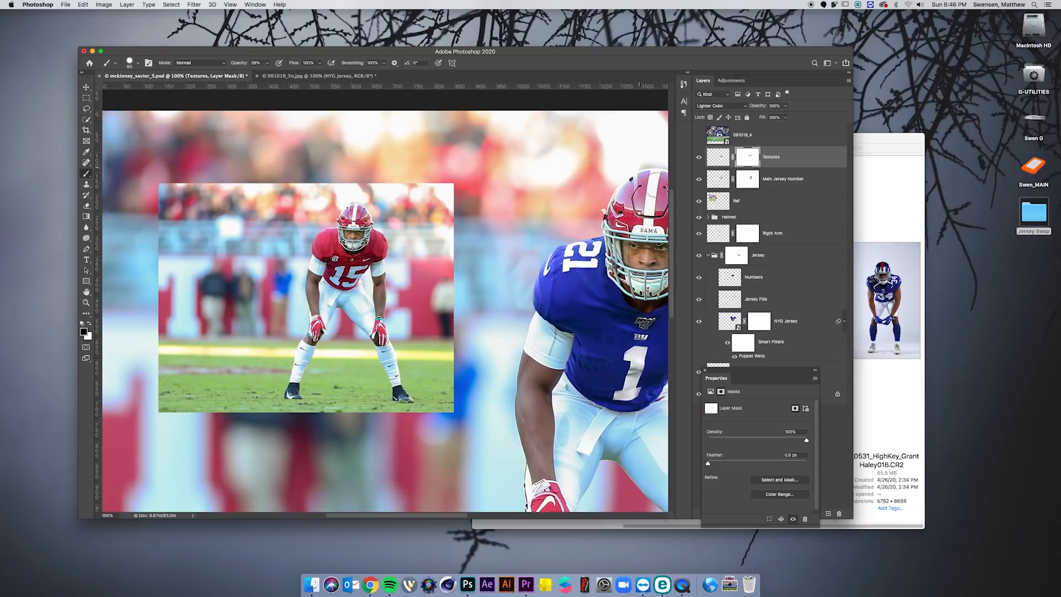
{"action": "key", "text": "v"}
{"action": "left_click", "coordinate": [699, 135]}
{"action": "left_click", "coordinate": [759, 138]}
{"action": "left_click_drag", "start_coordinate": [588, 264], "coordinate": [474, 264]}
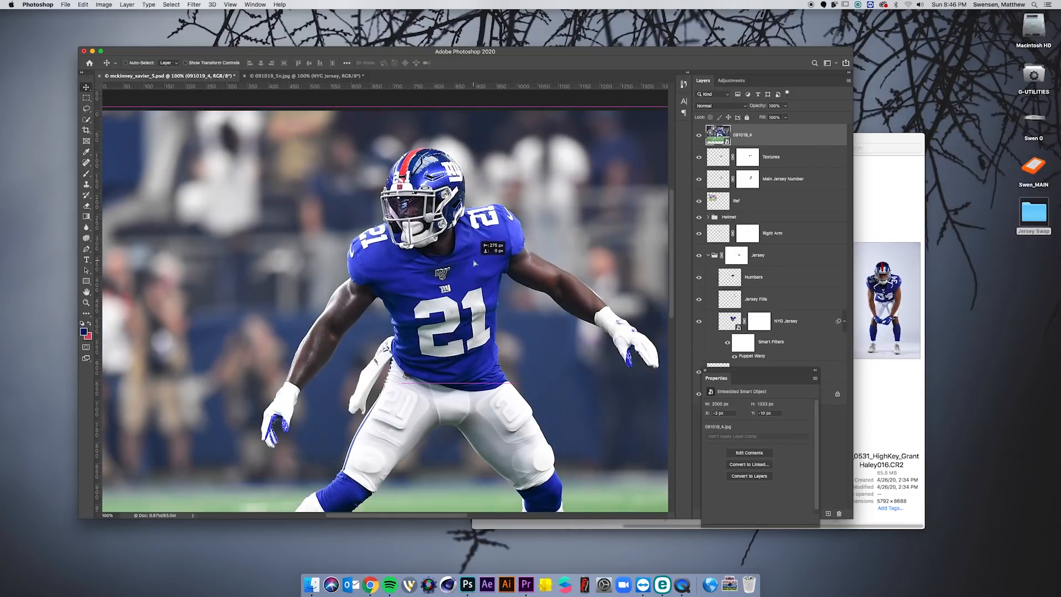
Switch to Finder and preview the reference photos in the Jersey Swap folder for more usable fabric.
{"action": "left_click_drag", "start_coordinate": [860, 139], "coordinate": [826, 143]}
{"action": "key", "text": "Down"}
{"action": "key", "text": "space"}
{"action": "key", "text": "Down"}
{"action": "key", "text": "Down"}
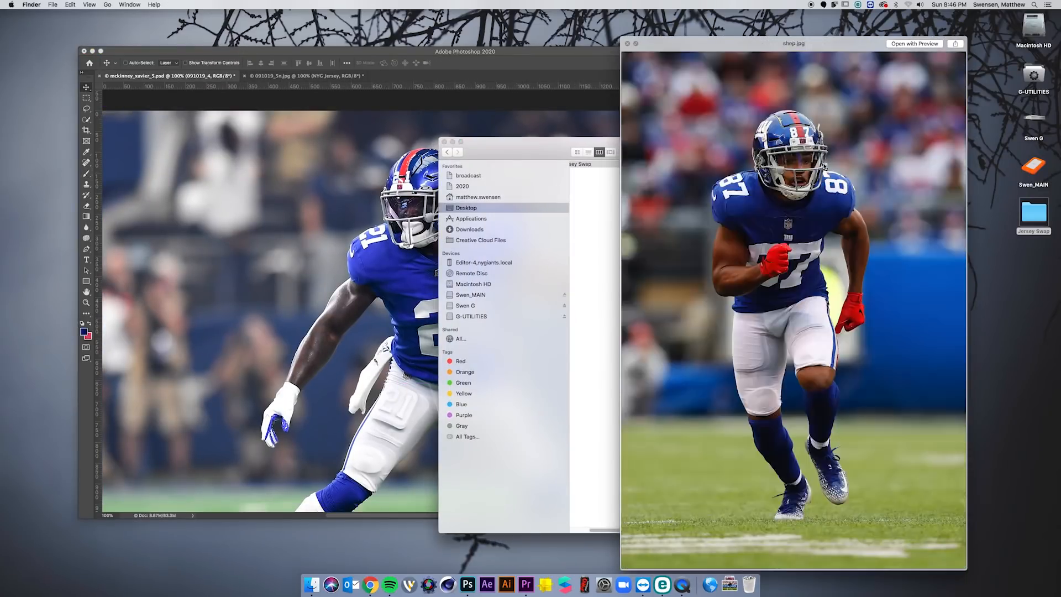
In Photoshop, trace the jersey fabric in 091019_8.jpg between the number 21 and the player's right side with a Pen path.
{"action": "left_click", "coordinate": [314, 230]}
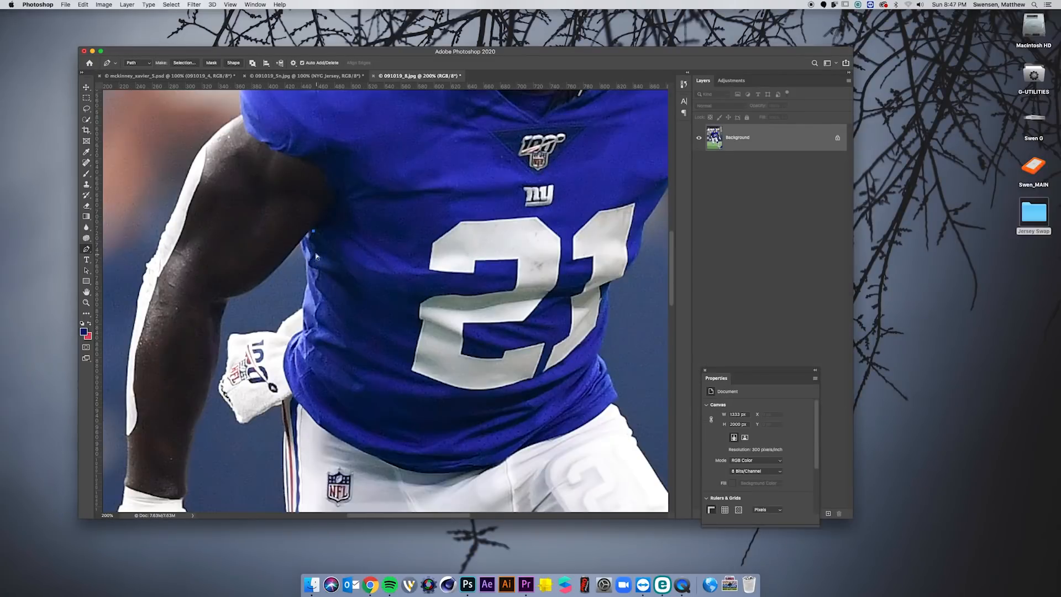
{"action": "left_click_drag", "start_coordinate": [297, 353], "coordinate": [303, 384]}
{"action": "left_click_drag", "start_coordinate": [397, 456], "coordinate": [484, 458]}
{"action": "left_click_drag", "start_coordinate": [434, 391], "coordinate": [413, 379]}
{"action": "left_click_drag", "start_coordinate": [408, 335], "coordinate": [414, 298]}
{"action": "left_click_drag", "start_coordinate": [425, 233], "coordinate": [426, 197]}
{"action": "left_click_drag", "start_coordinate": [414, 190], "coordinate": [391, 186]}
{"action": "left_click_drag", "start_coordinate": [375, 183], "coordinate": [366, 183]}
{"action": "left_click_drag", "start_coordinate": [358, 211], "coordinate": [350, 244]}
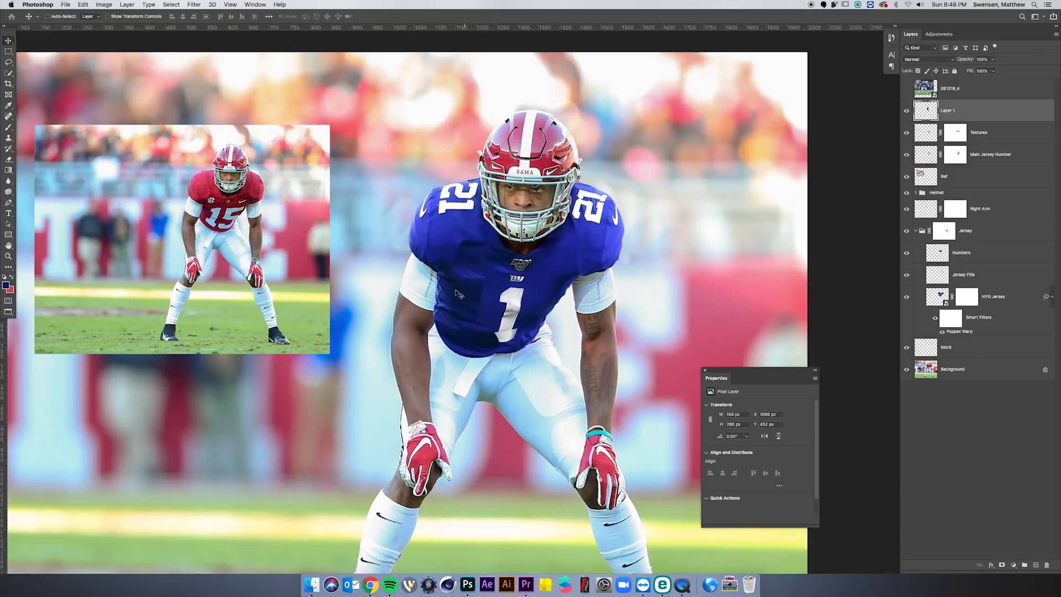
Position the copied fabric on the jersey beside the digit 1 and adjust its tones with Curves.
{"action": "left_click_drag", "start_coordinate": [455, 290], "coordinate": [462, 298]}
{"action": "left_click", "coordinate": [104, 4]}
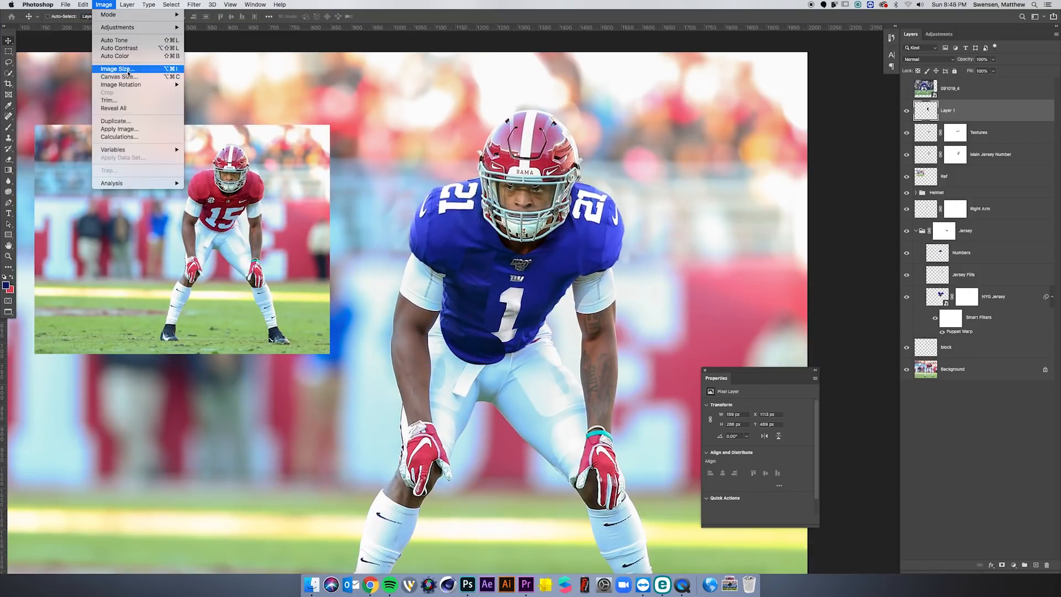
{"action": "mouse_move", "coordinate": [119, 26]}
{"action": "left_click", "coordinate": [202, 43]}
{"action": "left_click_drag", "start_coordinate": [775, 242], "coordinate": [756, 256]}
{"action": "key", "text": "Return"}
Set Layer 1's blending mode to Darken, add a layer mask and paint out the patch's excess edges.
{"action": "key", "text": "shift+alt+m"}
{"action": "key", "text": "shift+minus"}
{"action": "left_click", "coordinate": [1002, 564]}
{"action": "key", "text": "b"}
{"action": "left_click_drag", "start_coordinate": [497, 252], "coordinate": [476, 260]}
{"action": "left_click_drag", "start_coordinate": [494, 386], "coordinate": [483, 379]}
{"action": "left_click", "coordinate": [189, 17]}
{"action": "left_click_drag", "start_coordinate": [189, 25], "coordinate": [217, 25]}
{"action": "mouse_move", "coordinate": [489, 374]}
{"action": "left_mouse_down"}
{"action": "mouse_move", "coordinate": [443, 367]}
{"action": "mouse_move", "coordinate": [511, 381]}
{"action": "mouse_move", "coordinate": [446, 356]}
{"action": "mouse_move", "coordinate": [416, 298]}
{"action": "mouse_move", "coordinate": [508, 387]}
{"action": "mouse_move", "coordinate": [456, 364]}
{"action": "mouse_move", "coordinate": [505, 299]}
{"action": "left_mouse_up"}
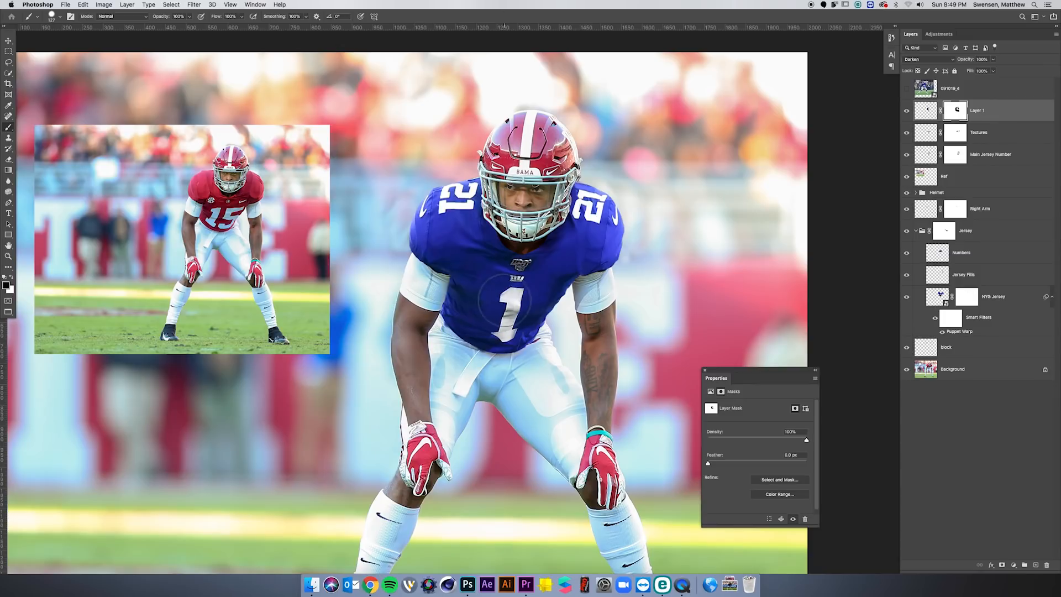
{"action": "left_click_drag", "start_coordinate": [188, 26], "coordinate": [173, 26]}
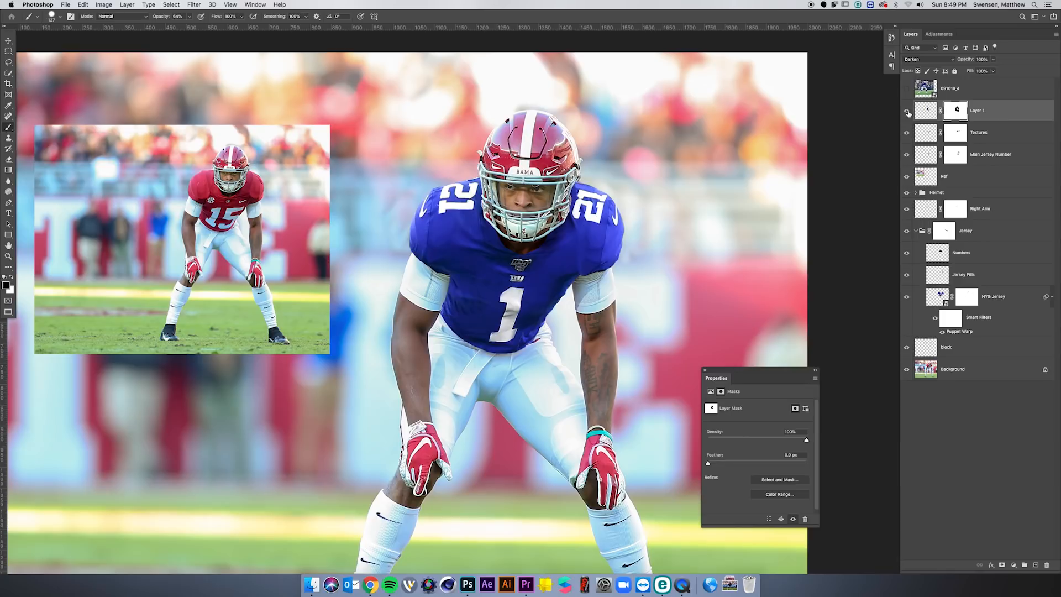
Duplicate the Textures patch, move the copy higher on the chest and transform it to fit.
{"action": "left_click", "coordinate": [925, 133]}
{"action": "key", "text": "v"}
{"action": "mouse_move", "coordinate": [559, 398]}
{"action": "left_mouse_down"}
{"action": "mouse_move", "coordinate": [521, 315]}
{"action": "mouse_move", "coordinate": [564, 276]}
{"action": "left_mouse_up"}
{"action": "key", "text": "super+t"}
{"action": "key", "text": "Return"}
{"action": "left_click_drag", "start_coordinate": [533, 305], "coordinate": [613, 298]}
Paint on the Textures copy mask at reduced brush opacity to blend the patch into the chest fabric.
{"action": "left_click", "coordinate": [955, 132]}
{"action": "key", "text": "b"}
{"action": "left_click_drag", "start_coordinate": [496, 268], "coordinate": [455, 268]}
{"action": "left_click", "coordinate": [189, 17]}
{"action": "left_click_drag", "start_coordinate": [190, 26], "coordinate": [176, 26]}
{"action": "left_click_drag", "start_coordinate": [531, 286], "coordinate": [506, 282]}
{"action": "key", "text": "super+minus"}
{"action": "key", "text": "super+minus"}
{"action": "left_click_drag", "start_coordinate": [560, 217], "coordinate": [587, 261]}
{"action": "key", "text": "Tab"}
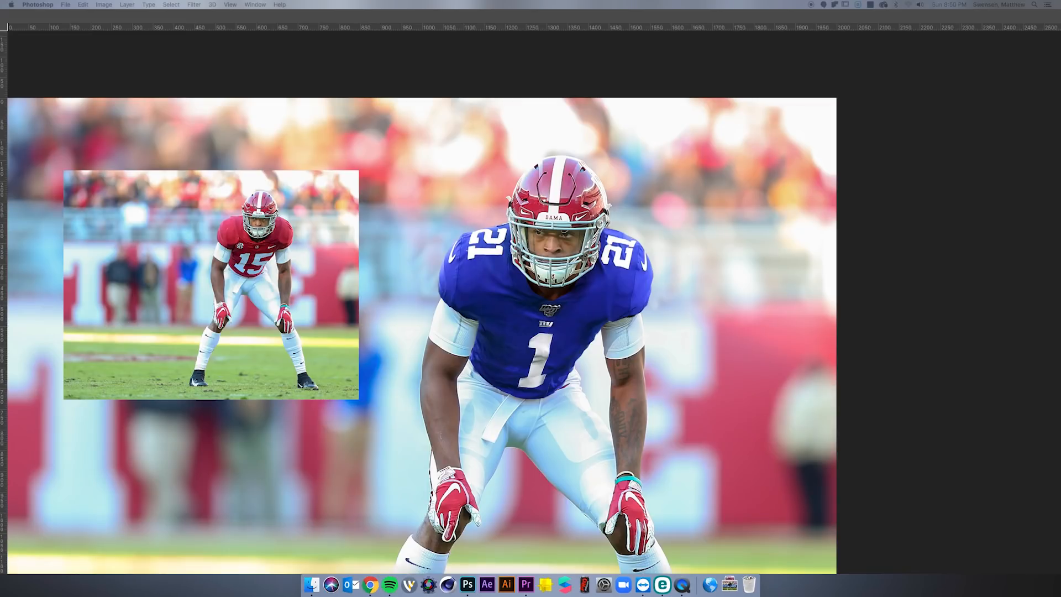
Apply 0.5% uniform monochromatic noise to the Numbers copy layer, and select Layer 2's mask with a black brush.
{"action": "key", "text": "Tab"}
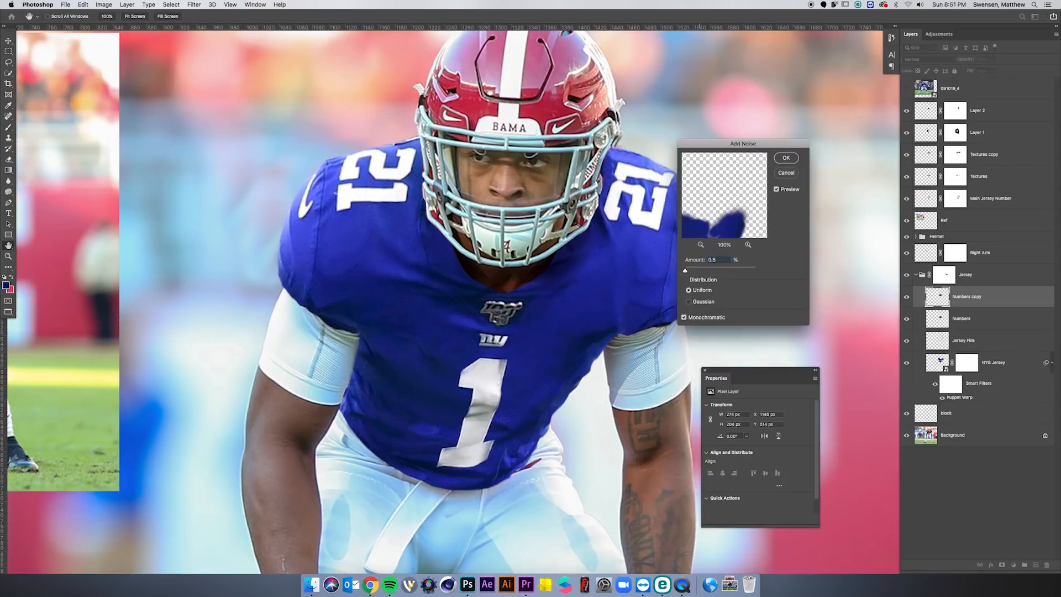
{"action": "key", "text": "Return"}
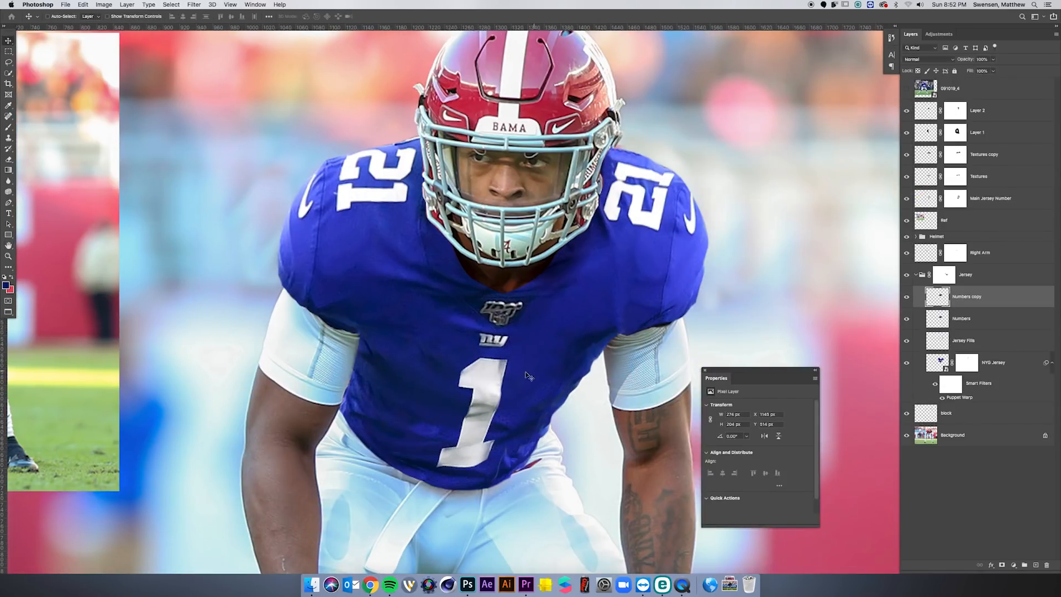
{"action": "left_click", "coordinate": [945, 112]}
{"action": "left_click", "coordinate": [955, 110]}
{"action": "key", "text": "b"}
{"action": "key", "text": "d"}
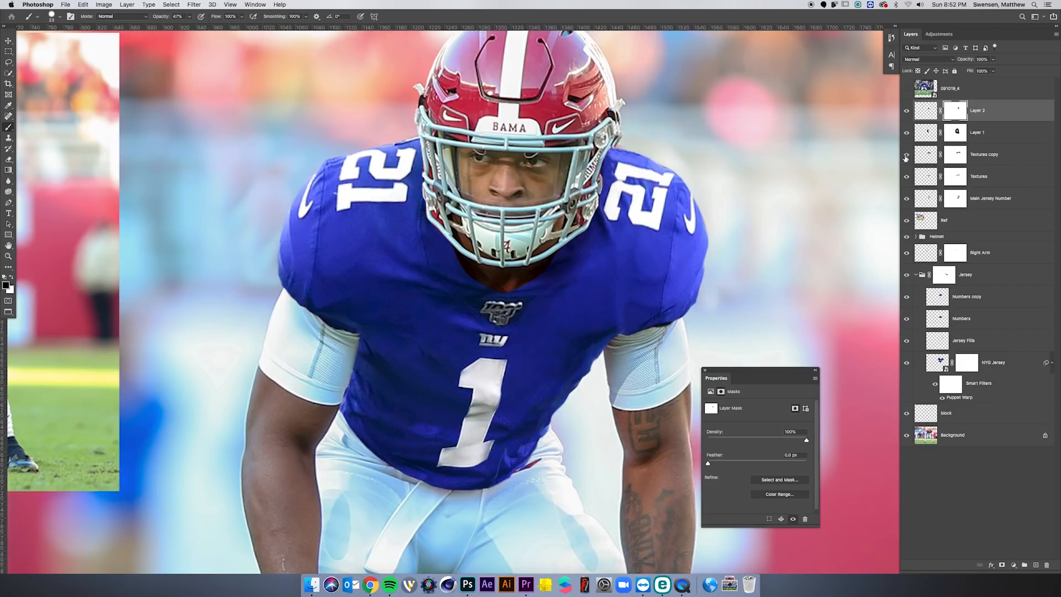
Duplicate Textures copy, bring the duplicate above Layer 2 and transform it onto the jersey's side beside the digit 1.
{"action": "left_click", "coordinate": [990, 155]}
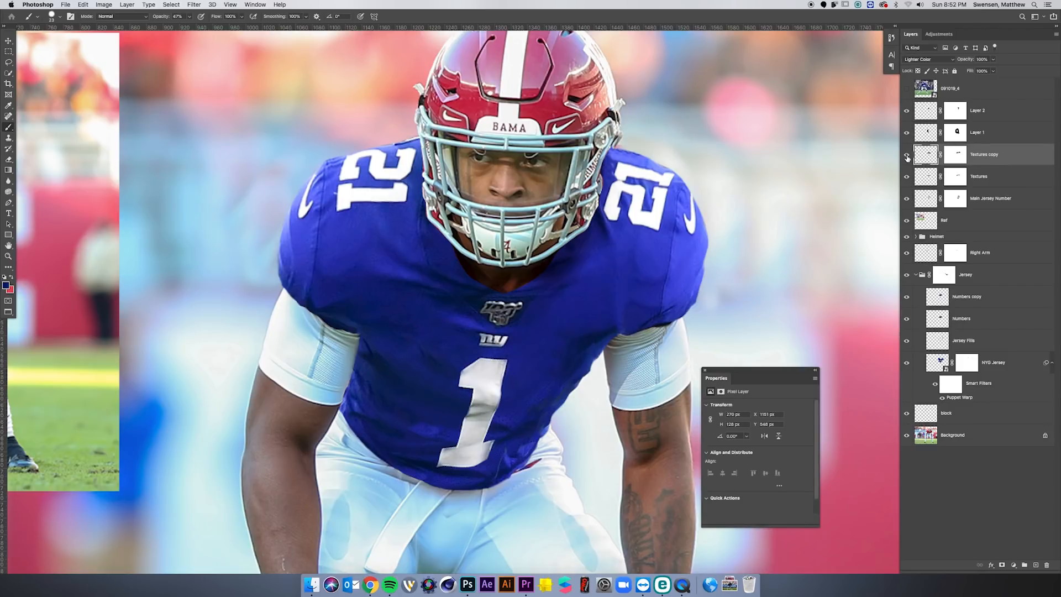
{"action": "key", "text": "ctrl+j"}
{"action": "key", "text": "ctrl+bracketright"}
{"action": "key", "text": "ctrl+bracketright"}
{"action": "key", "text": "ctrl+t"}
{"action": "left_click_drag", "start_coordinate": [510, 323], "coordinate": [525, 396]}
{"action": "left_click_drag", "start_coordinate": [421, 433], "coordinate": [418, 427]}
{"action": "left_click_drag", "start_coordinate": [506, 420], "coordinate": [491, 452]}
{"action": "left_click_drag", "start_coordinate": [418, 431], "coordinate": [448, 424]}
{"action": "key", "text": "Return"}
{"action": "key", "text": "super+minus"}
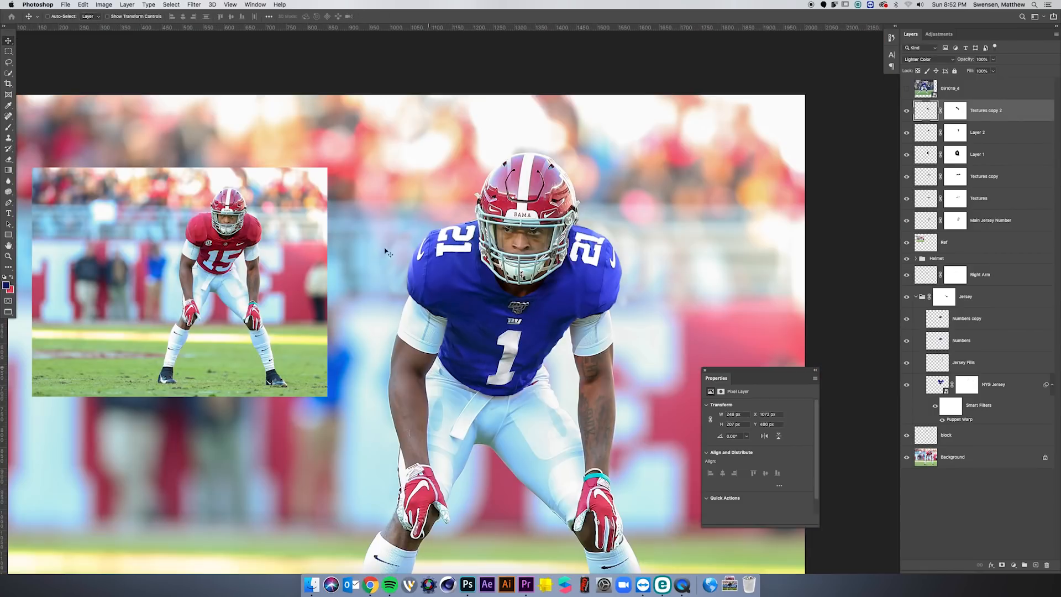
Paint on the Textures copy 2 mask with a soft brush to blend the fabric patch's edges.
{"action": "left_click", "coordinate": [955, 111]}
{"action": "key", "text": "b"}
{"action": "left_click_drag", "start_coordinate": [459, 333], "coordinate": [413, 393]}
{"action": "left_click_drag", "start_coordinate": [189, 16], "coordinate": [178, 27]}
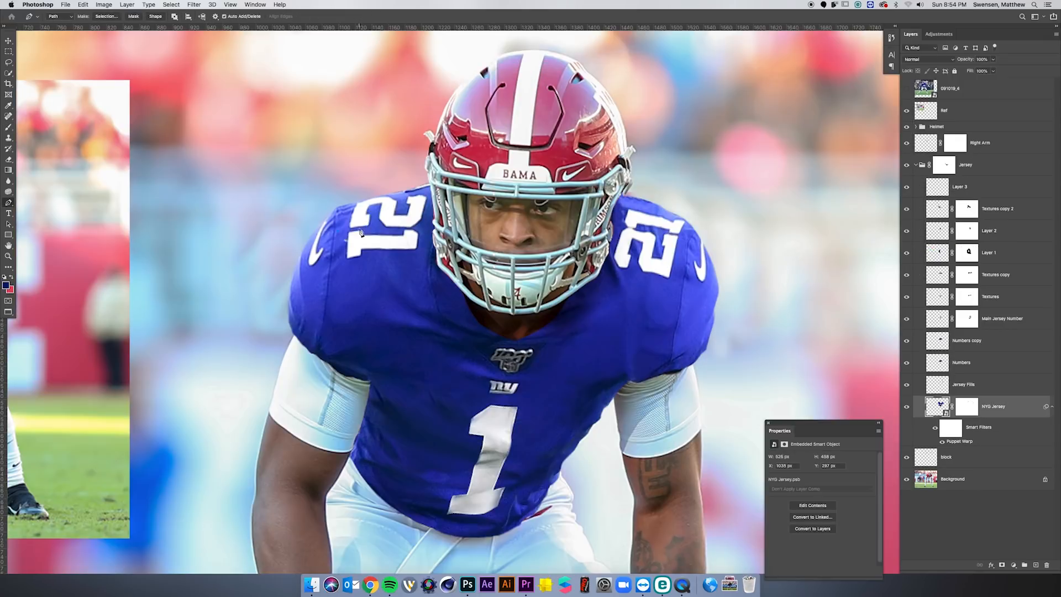
Turn the path around the player's right shoulder digit 1 into a selection and copy it to a layer named "Shoulder 1".
{"action": "right_click", "coordinate": [384, 247]}
{"action": "left_click", "coordinate": [422, 288]}
{"action": "type", "text": "houlder 1"}
{"action": "key", "text": "Return"}
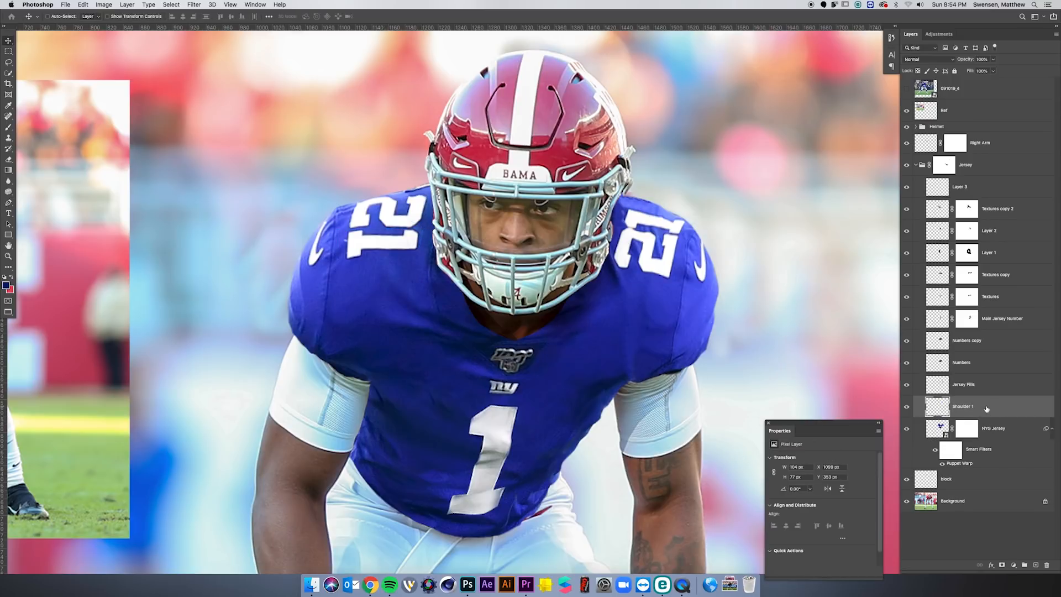
Bring Shoulder 1 to the top of the Jersey group and transform it into place over the right shoulder number.
{"action": "key", "text": "super+shift+bracketright"}
{"action": "key", "text": "super+t"}
{"action": "key", "text": "Return"}
{"action": "left_click_drag", "start_coordinate": [419, 231], "coordinate": [432, 253]}
{"action": "key", "text": "super+t"}
{"action": "key", "text": "Return"}
Add a layer mask to Shoulder 1 and brush its edges to blend with the shoulder fabric.
{"action": "left_click", "coordinate": [1002, 565]}
{"action": "key", "text": "b"}
{"action": "left_click_drag", "start_coordinate": [382, 285], "coordinate": [360, 288]}
{"action": "key", "text": "x"}
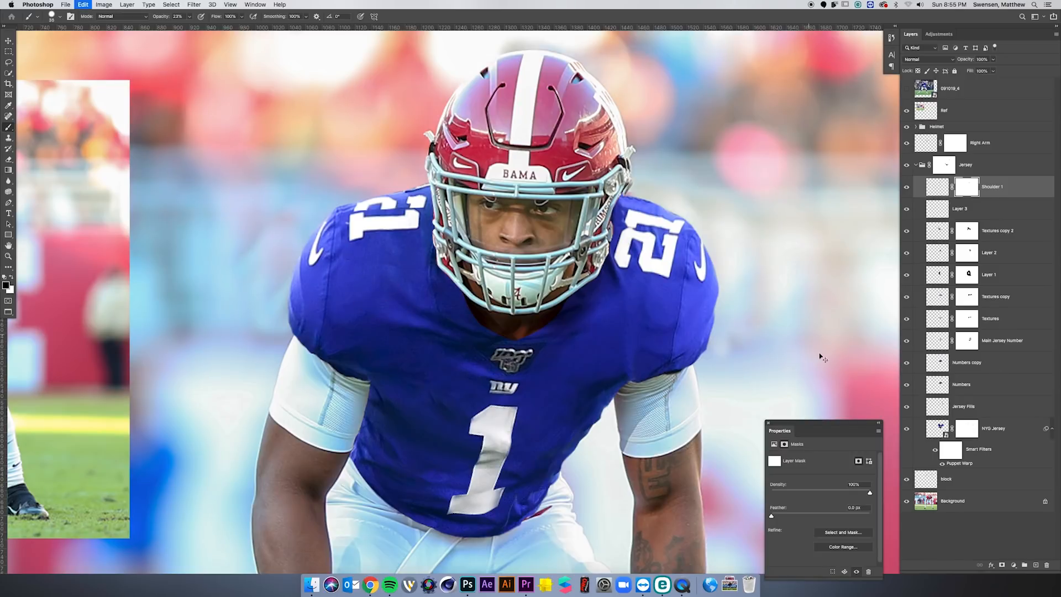
Create a layer named "Paint Over" and clone blue fabric over the leftover parts of the right shoulder number.
{"action": "key", "text": "super+shift+alt+n"}
{"action": "key", "text": "s"}
{"action": "left_click", "coordinate": [391, 276], "text": "alt"}
{"action": "mouse_move", "coordinate": [350, 265]}
{"action": "left_mouse_down"}
{"action": "mouse_move", "coordinate": [401, 280]}
{"action": "mouse_move", "coordinate": [388, 266]}
{"action": "mouse_move", "coordinate": [423, 306]}
{"action": "mouse_move", "coordinate": [418, 267]}
{"action": "mouse_move", "coordinate": [389, 286]}
{"action": "mouse_move", "coordinate": [422, 244]}
{"action": "left_mouse_up"}
{"action": "left_click", "coordinate": [428, 311], "text": "alt"}
{"action": "left_click", "coordinate": [418, 267]}
{"action": "key", "text": "super+z"}
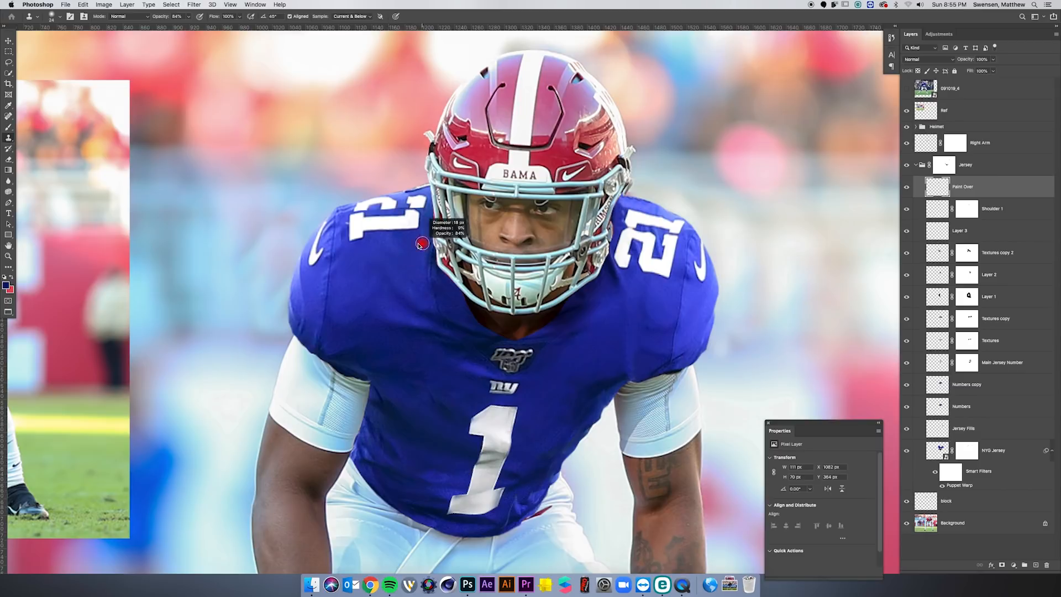
{"action": "left_click_drag", "start_coordinate": [341, 247], "coordinate": [337, 246]}
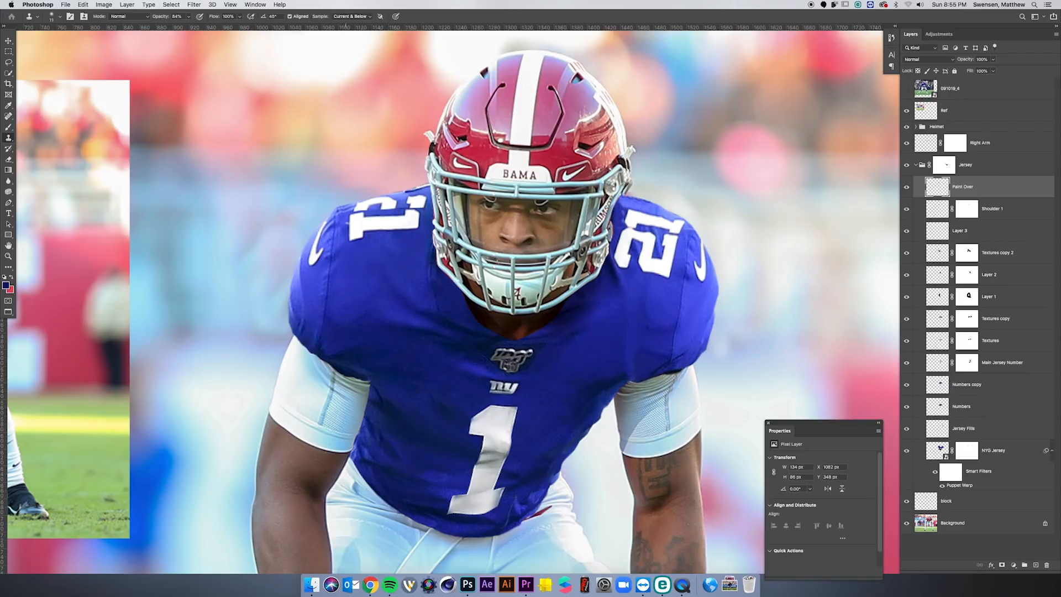
{"action": "key", "text": "super+plus"}
{"action": "left_click_drag", "start_coordinate": [348, 200], "coordinate": [408, 234]}
{"action": "key", "text": "v"}
{"action": "left_click", "coordinate": [996, 212]}
{"action": "key", "text": "super+j"}
{"action": "left_click_drag", "start_coordinate": [385, 282], "coordinate": [400, 188]}
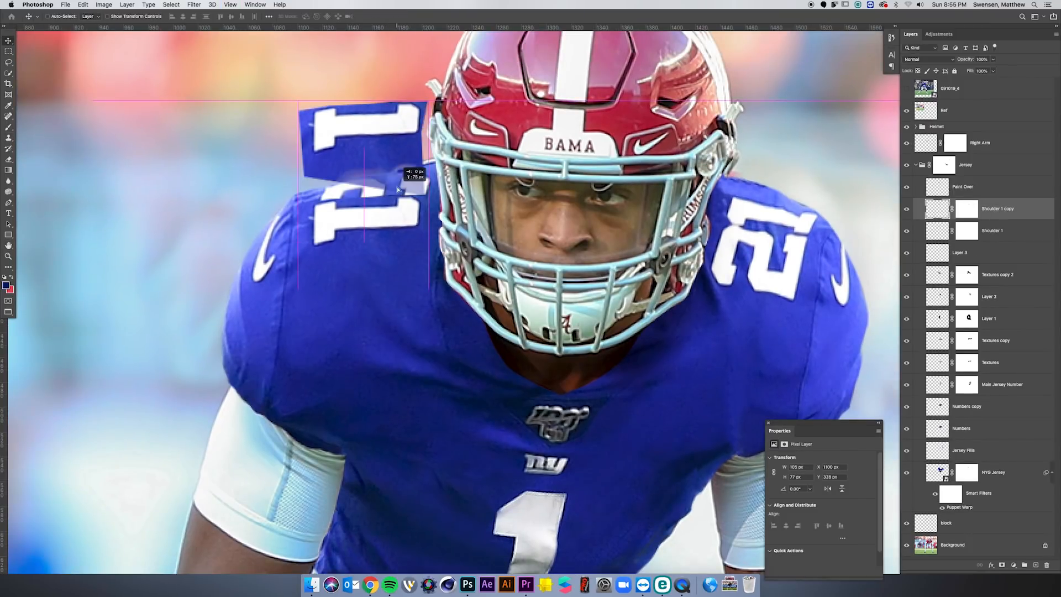
{"action": "left_click", "coordinate": [1047, 565]}
Create a new layer and clone blue fabric along the upper edge of the player's right shoulder.
{"action": "left_click", "coordinate": [1035, 564]}
{"action": "key", "text": "s"}
{"action": "left_click_drag", "start_coordinate": [336, 268], "coordinate": [348, 269]}
{"action": "left_click", "coordinate": [318, 269], "text": "alt"}
{"action": "mouse_move", "coordinate": [327, 191]}
{"action": "left_mouse_down"}
{"action": "mouse_move", "coordinate": [389, 179]}
{"action": "mouse_move", "coordinate": [318, 195]}
{"action": "mouse_move", "coordinate": [419, 180]}
{"action": "mouse_move", "coordinate": [320, 198]}
{"action": "mouse_move", "coordinate": [393, 198]}
{"action": "mouse_move", "coordinate": [415, 182]}
{"action": "left_mouse_up"}
Place the new layer directly above NYG Jersey, name it "Shoulder Edge" and clip it to the jersey.
{"action": "left_click_drag", "start_coordinate": [987, 218], "coordinate": [972, 449]}
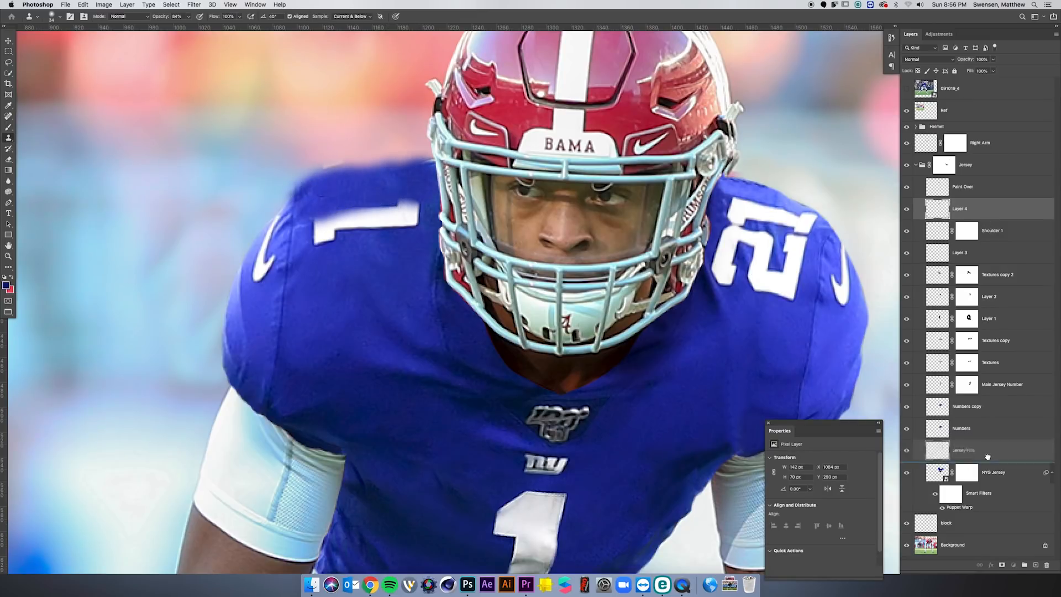
{"action": "double_click", "coordinate": [971, 450]}
{"action": "type", "text": "Shoulder Egge"}
{"action": "key", "text": "BackSpace"}
{"action": "key", "text": "BackSpace"}
{"action": "key", "text": "BackSpace"}
{"action": "type", "text": "dge"}
{"action": "key", "text": "Return"}
{"action": "key", "text": "v"}
{"action": "left_click", "coordinate": [1032, 204]}
Set the Clone Stamp to 100% opacity and clone blue fabric above the right shoulder number on the Paint Over layer.
{"action": "left_click", "coordinate": [967, 210]}
{"action": "left_click", "coordinate": [963, 187]}
{"action": "key", "text": "s"}
{"action": "right_click", "coordinate": [383, 194]}
{"action": "left_click", "coordinate": [189, 17]}
{"action": "left_click_drag", "start_coordinate": [196, 26], "coordinate": [164, 26]}
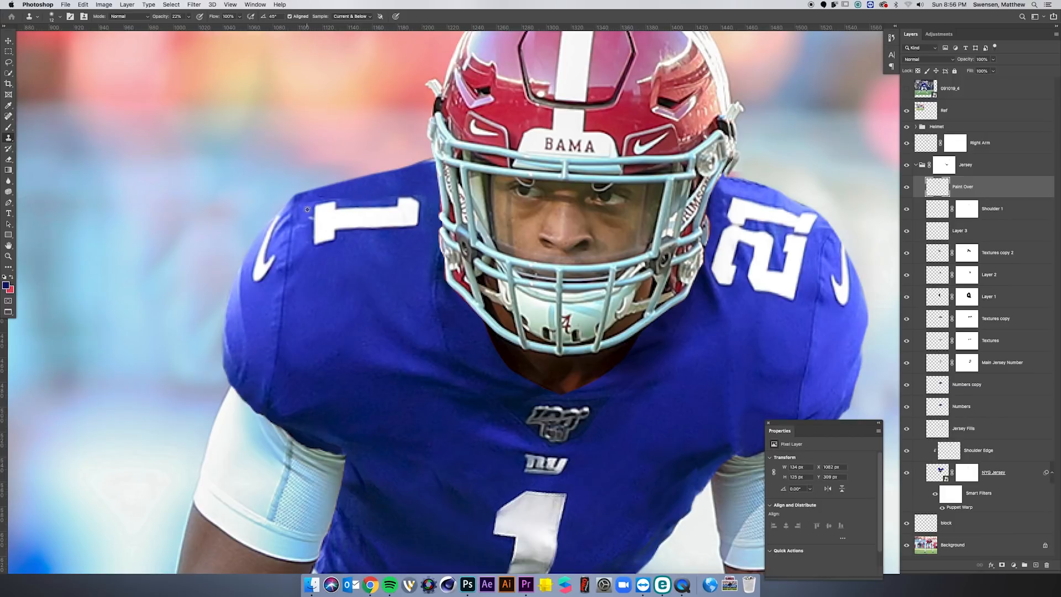
{"action": "key", "text": "0"}
{"action": "key", "text": "super+z"}
{"action": "left_click", "coordinate": [303, 239], "text": "alt"}
{"action": "mouse_move", "coordinate": [391, 191]}
{"action": "left_mouse_down"}
{"action": "mouse_move", "coordinate": [370, 190]}
{"action": "mouse_move", "coordinate": [382, 187]}
{"action": "mouse_move", "coordinate": [344, 198]}
{"action": "left_mouse_up"}
{"action": "key", "text": "super+z"}
Touch up the fabric along the upper edge of the right shoulder's number 1.
{"action": "key", "text": "super+minus"}
{"action": "key", "text": "super+minus"}
{"action": "key", "text": "super+minus"}
{"action": "key", "text": "super+plus"}
{"action": "key", "text": "super+plus"}
{"action": "key", "text": "super+plus"}
{"action": "key", "text": "v"}
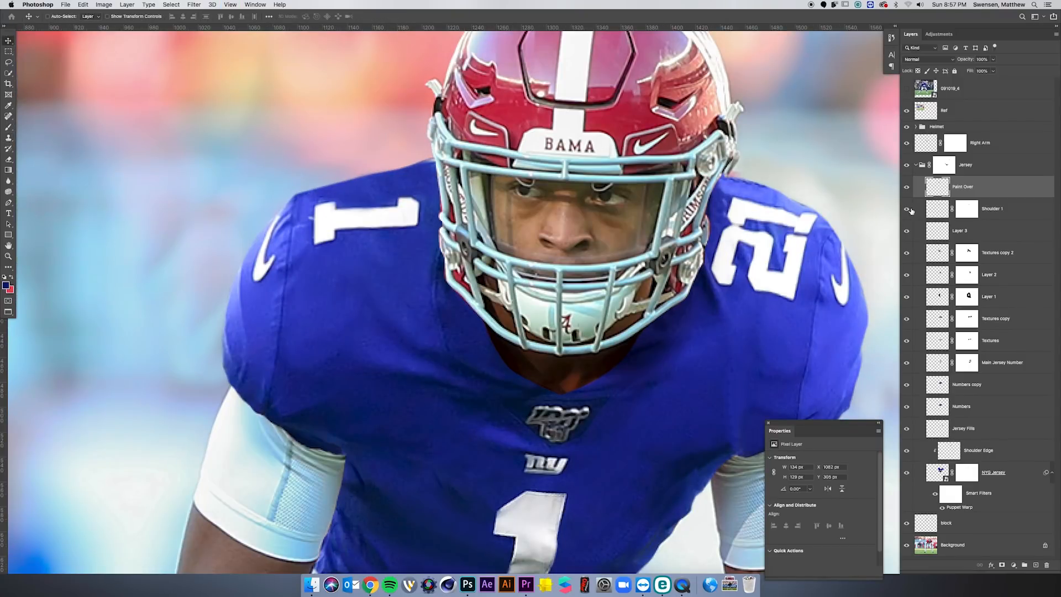
{"action": "left_click", "coordinate": [966, 208]}
{"action": "key", "text": "b"}
{"action": "key", "text": "x"}
{"action": "key", "text": "s"}
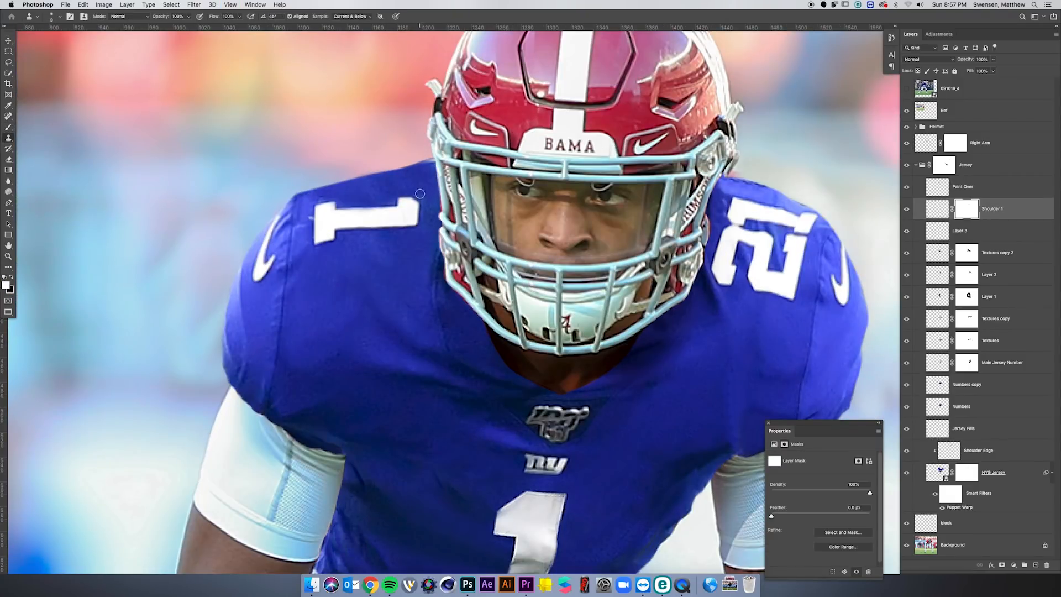
{"action": "left_click_drag", "start_coordinate": [419, 187], "coordinate": [422, 194]}
{"action": "left_click_drag", "start_coordinate": [333, 196], "coordinate": [330, 197]}
{"action": "left_click", "coordinate": [936, 190]}
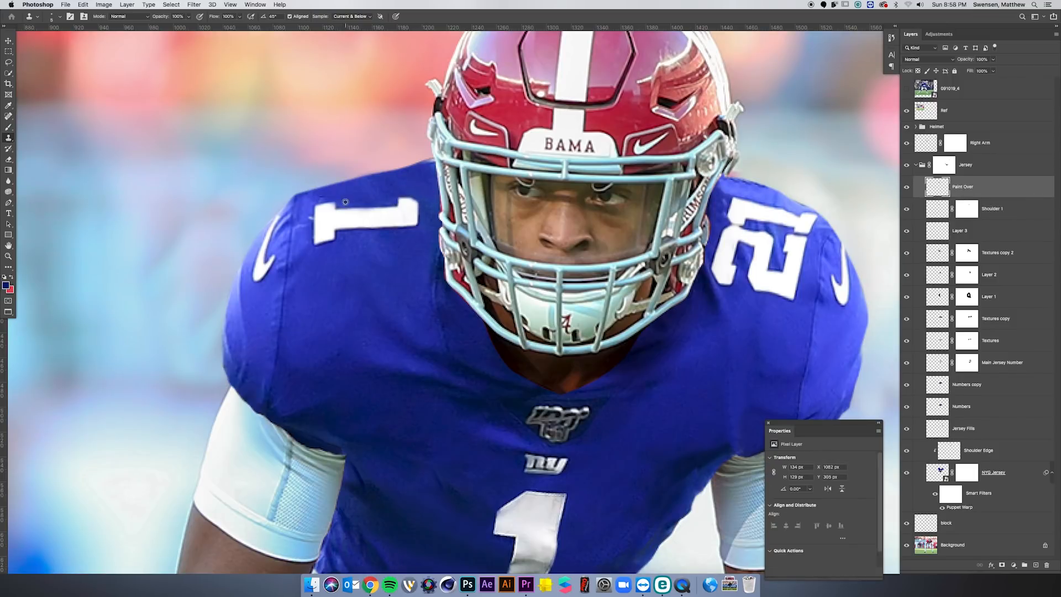
Rename the Paint Over layer as "Paint Over Shoulder 1" and create a new layer above it.
{"action": "key", "text": "super+minus"}
{"action": "key", "text": "super+minus"}
{"action": "key", "text": "v"}
{"action": "left_click_drag", "start_coordinate": [694, 262], "coordinate": [602, 236]}
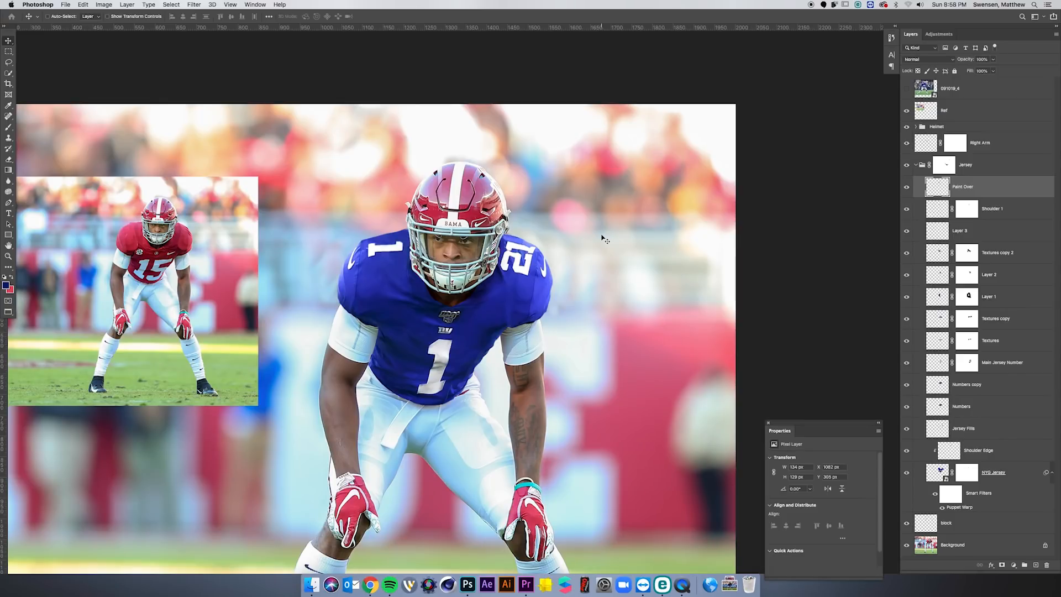
{"action": "key", "text": "super+equal"}
{"action": "left_click_drag", "start_coordinate": [619, 187], "coordinate": [627, 188]}
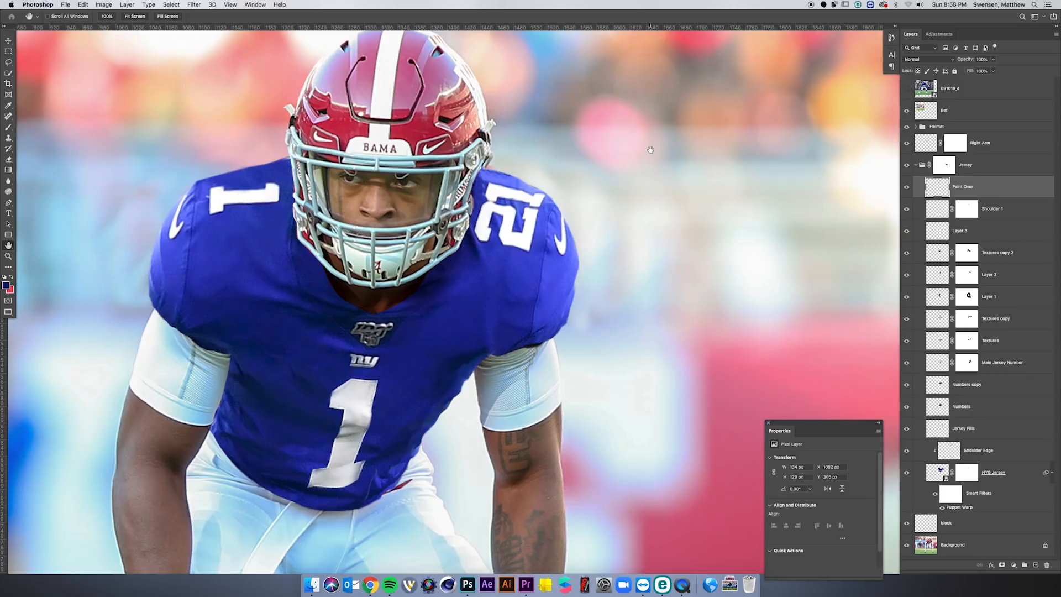
{"action": "mouse_move", "coordinate": [906, 188]}
{"action": "left_mouse_down"}
{"action": "mouse_move", "coordinate": [907, 232]}
{"action": "mouse_move", "coordinate": [906, 188]}
{"action": "left_mouse_up"}
{"action": "key", "text": "super+alt+shift+n"}
{"action": "key", "text": "s"}
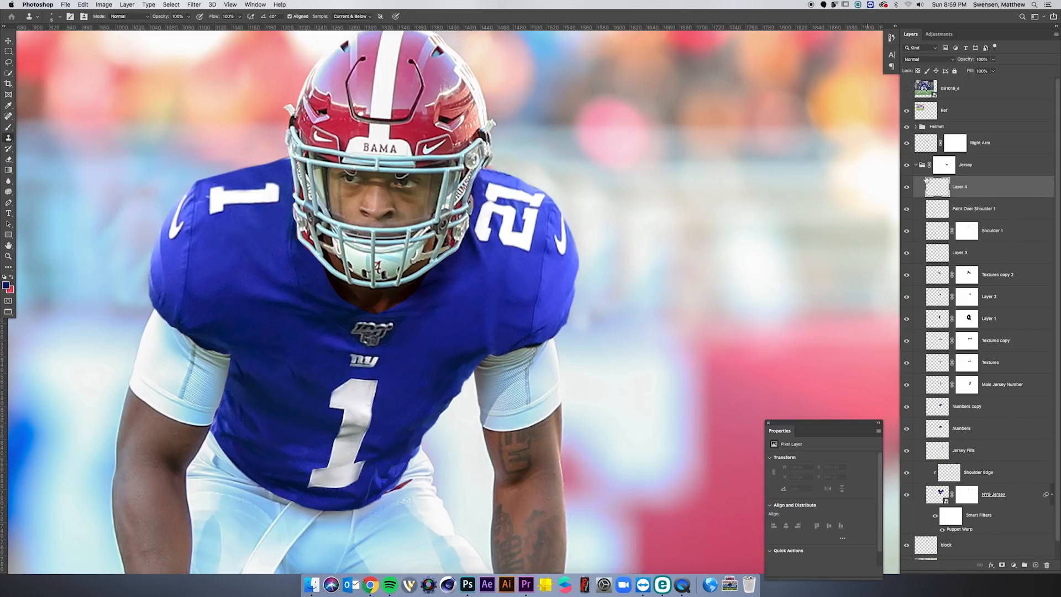
Name the new layer "Paint Shoulder 2" and clone blue fabric over the digit 2 on the left shoulder.
{"action": "mouse_move", "coordinate": [495, 267]}
{"action": "left_mouse_down"}
{"action": "mouse_move", "coordinate": [514, 268]}
{"action": "mouse_move", "coordinate": [528, 223]}
{"action": "mouse_move", "coordinate": [514, 234]}
{"action": "mouse_move", "coordinate": [505, 218]}
{"action": "mouse_move", "coordinate": [497, 230]}
{"action": "left_mouse_up"}
{"action": "left_click", "coordinate": [511, 263], "text": "alt"}
{"action": "left_click", "coordinate": [482, 242], "text": "alt"}
{"action": "mouse_move", "coordinate": [487, 238]}
{"action": "left_mouse_down"}
{"action": "mouse_move", "coordinate": [487, 217]}
{"action": "mouse_move", "coordinate": [482, 238]}
{"action": "left_mouse_up"}
{"action": "key", "text": "bracketright"}
{"action": "left_click", "coordinate": [486, 236], "text": "alt"}
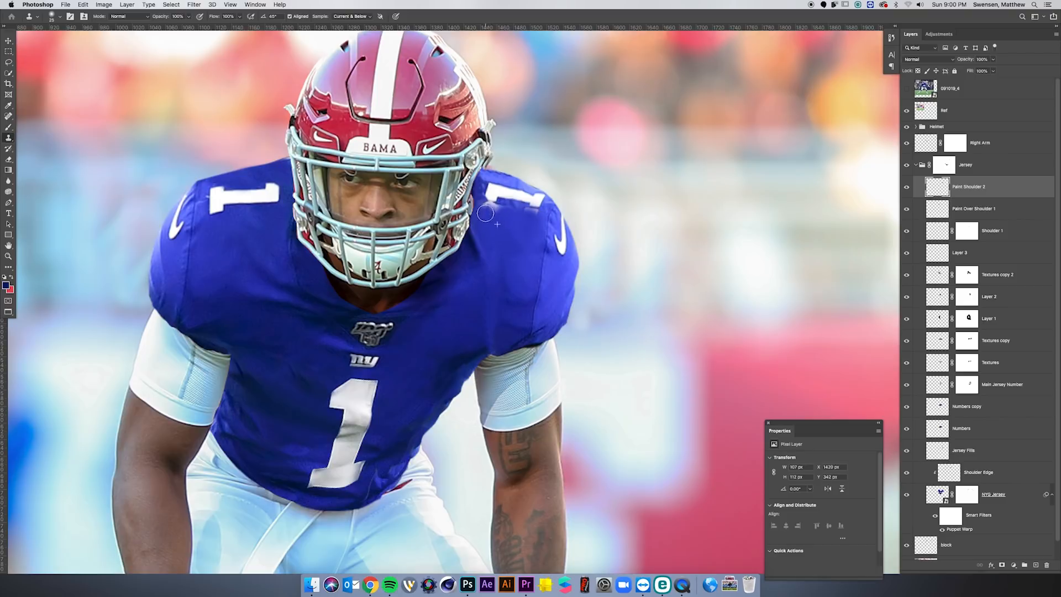
Clone blue fabric with a larger brush over the inner end of the left shoulder's digit 1.
{"action": "key", "text": "bracketright"}
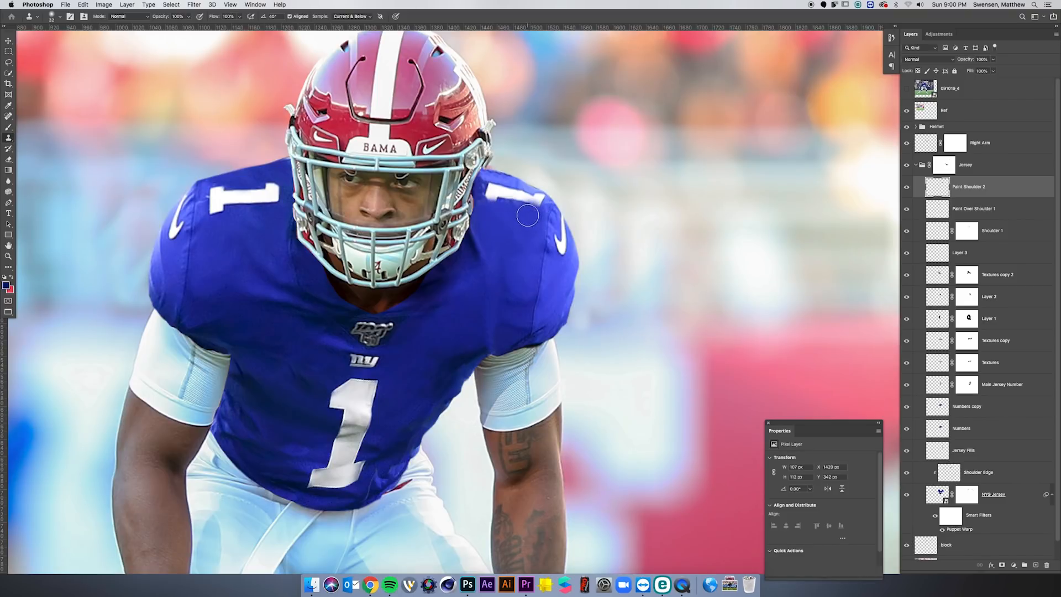
{"action": "left_click", "coordinate": [502, 214], "text": "alt"}
{"action": "left_click_drag", "start_coordinate": [497, 192], "coordinate": [488, 192]}
{"action": "left_click_drag", "start_coordinate": [488, 187], "coordinate": [517, 195]}
{"action": "key", "text": "super+z"}
{"action": "left_click", "coordinate": [513, 209], "text": "alt"}
{"action": "left_click_drag", "start_coordinate": [504, 185], "coordinate": [501, 185]}
{"action": "right_click", "coordinate": [504, 183]}
{"action": "key", "text": "Escape"}
Clone out the rest of the digit 1 along the top of the left shoulder.
{"action": "key", "text": "super+plus"}
{"action": "key", "text": "super+plus"}
{"action": "left_click_drag", "start_coordinate": [511, 229], "coordinate": [500, 353]}
{"action": "left_click", "coordinate": [458, 204], "text": "alt"}
{"action": "left_click_drag", "start_coordinate": [450, 189], "coordinate": [472, 198]}
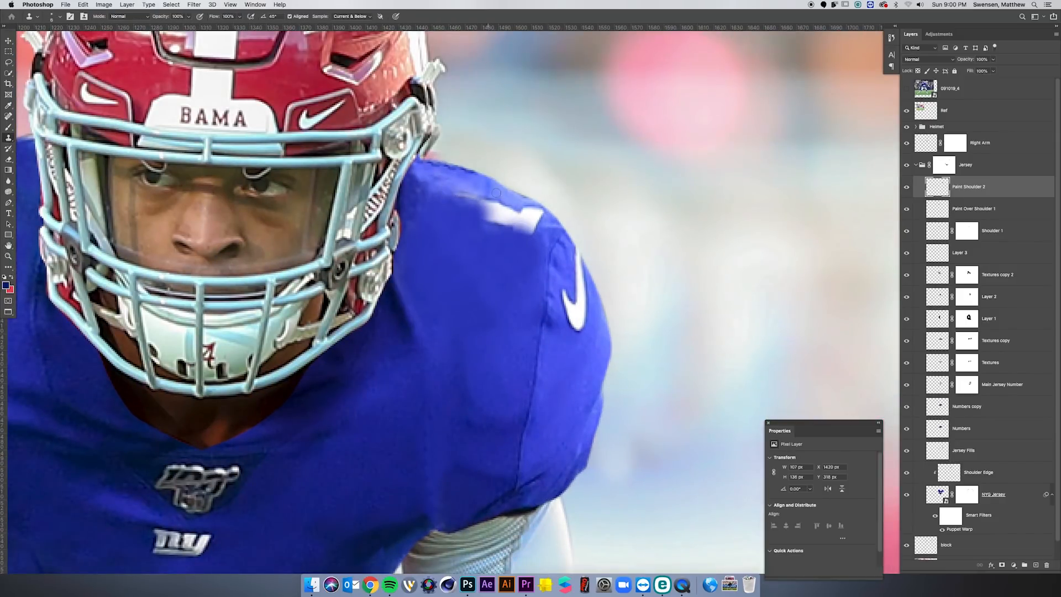
{"action": "left_click", "coordinate": [541, 239], "text": "alt"}
{"action": "mouse_move", "coordinate": [536, 230]}
{"action": "left_mouse_down"}
{"action": "mouse_move", "coordinate": [496, 223]}
{"action": "mouse_move", "coordinate": [511, 223]}
{"action": "left_mouse_up"}
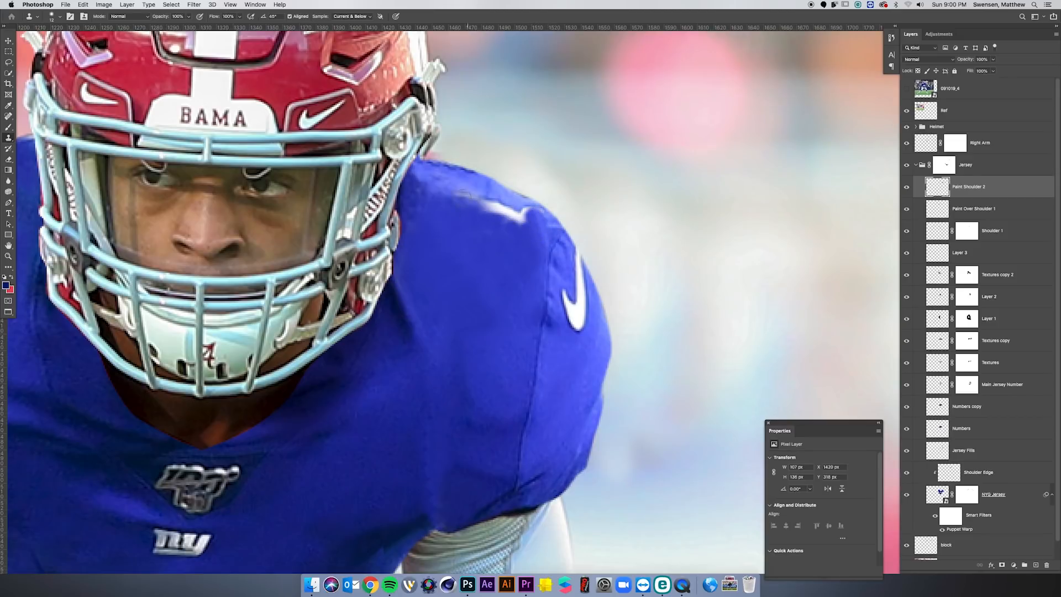
{"action": "left_click", "coordinate": [445, 183], "text": "alt"}
{"action": "mouse_move", "coordinate": [462, 194]}
{"action": "left_mouse_down"}
{"action": "mouse_move", "coordinate": [519, 217]}
{"action": "mouse_move", "coordinate": [486, 217]}
{"action": "left_mouse_up"}
{"action": "left_click", "coordinate": [531, 232], "text": "alt"}
{"action": "left_click_drag", "start_coordinate": [521, 230], "coordinate": [528, 230]}
Lower the Clone Stamp opacity to 41% and blend the cloned fabric across the left shoulder with a larger brush.
{"action": "left_click_drag", "start_coordinate": [188, 16], "coordinate": [178, 25]}
{"action": "left_click_drag", "start_coordinate": [506, 253], "coordinate": [509, 253]}
{"action": "left_click_drag", "start_coordinate": [509, 221], "coordinate": [501, 214]}
{"action": "left_click_drag", "start_coordinate": [189, 17], "coordinate": [180, 25]}
{"action": "key", "text": "bracketright"}
{"action": "key", "text": "bracketright"}
{"action": "key", "text": "bracketright"}
{"action": "key", "text": "bracketright"}
{"action": "key", "text": "bracketright"}
{"action": "left_click", "coordinate": [540, 308], "text": "alt"}
{"action": "left_click_drag", "start_coordinate": [521, 282], "coordinate": [481, 273]}
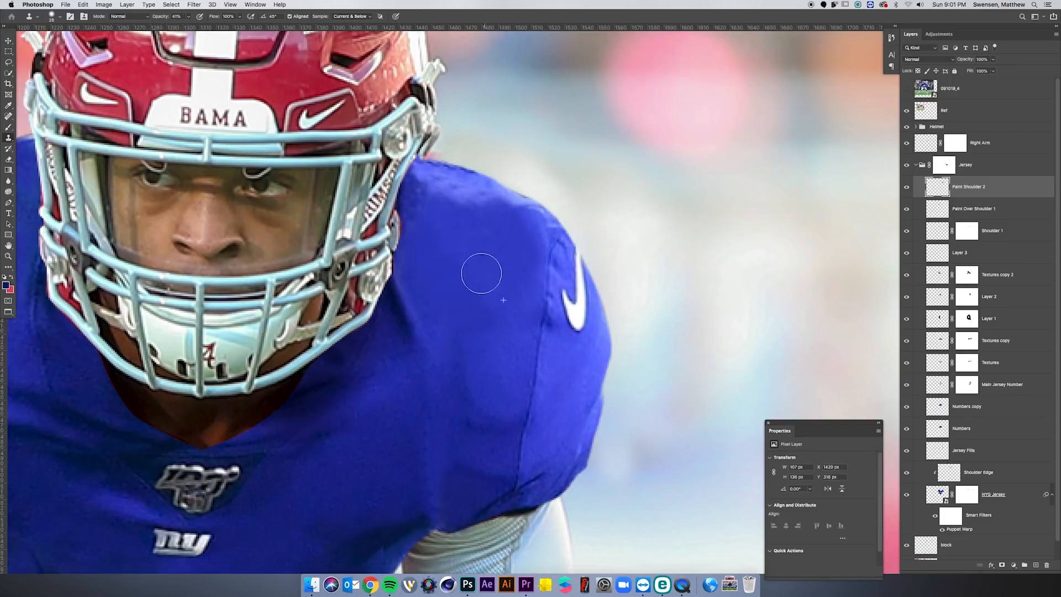
{"action": "right_click", "coordinate": [501, 280]}
{"action": "left_click_drag", "start_coordinate": [553, 322], "coordinate": [597, 322]}
{"action": "left_click", "coordinate": [486, 275]}
Duplicate the Shoulder 1 layer as "Shoulder 2" and bring it to the top of the Jersey group.
{"action": "key", "text": "super+minus"}
{"action": "key", "text": "super+minus"}
{"action": "key", "text": "super+minus"}
{"action": "key", "text": "v"}
{"action": "right_click", "coordinate": [399, 273]}
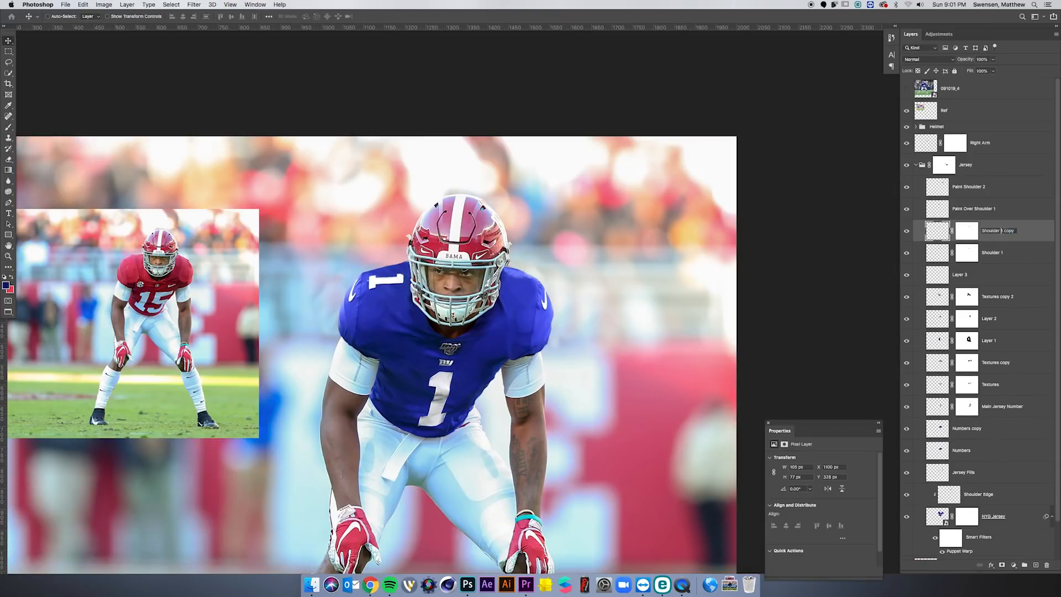
{"action": "key", "text": "Return"}
{"action": "left_click_drag", "start_coordinate": [1020, 231], "coordinate": [1005, 181]}
Move the Shoulder 2 number onto the left shoulder and flip it horizontally and vertically.
{"action": "left_click_drag", "start_coordinate": [385, 282], "coordinate": [518, 284]}
{"action": "key", "text": "super+t"}
{"action": "right_click", "coordinate": [519, 284]}
{"action": "left_click", "coordinate": [573, 429]}
{"action": "key", "text": "Return"}
{"action": "right_click", "coordinate": [517, 282]}
{"action": "key", "text": "super+t"}
{"action": "right_click", "coordinate": [517, 282]}
{"action": "left_click", "coordinate": [556, 436]}
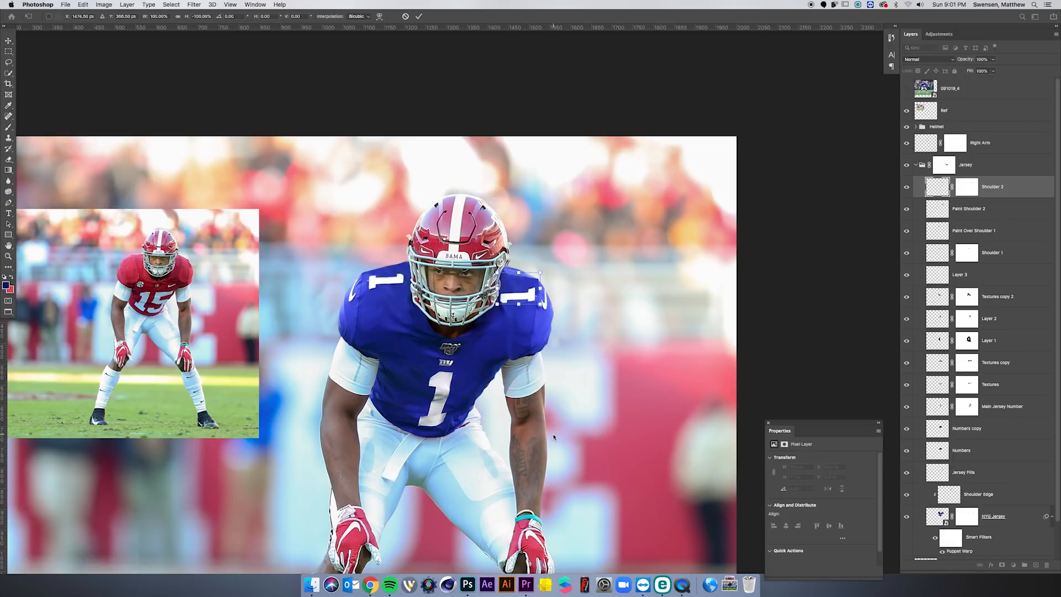
{"action": "key", "text": "Return"}
Reposition the Shoulder 2 number between the helmet and the swoosh on the left shoulder.
{"action": "key", "text": "super+equal"}
{"action": "key", "text": "super+equal"}
{"action": "left_click_drag", "start_coordinate": [419, 228], "coordinate": [481, 307]}
{"action": "left_click_drag", "start_coordinate": [537, 348], "coordinate": [545, 332]}
{"action": "key", "text": "super+t"}
{"action": "key", "text": "Return"}
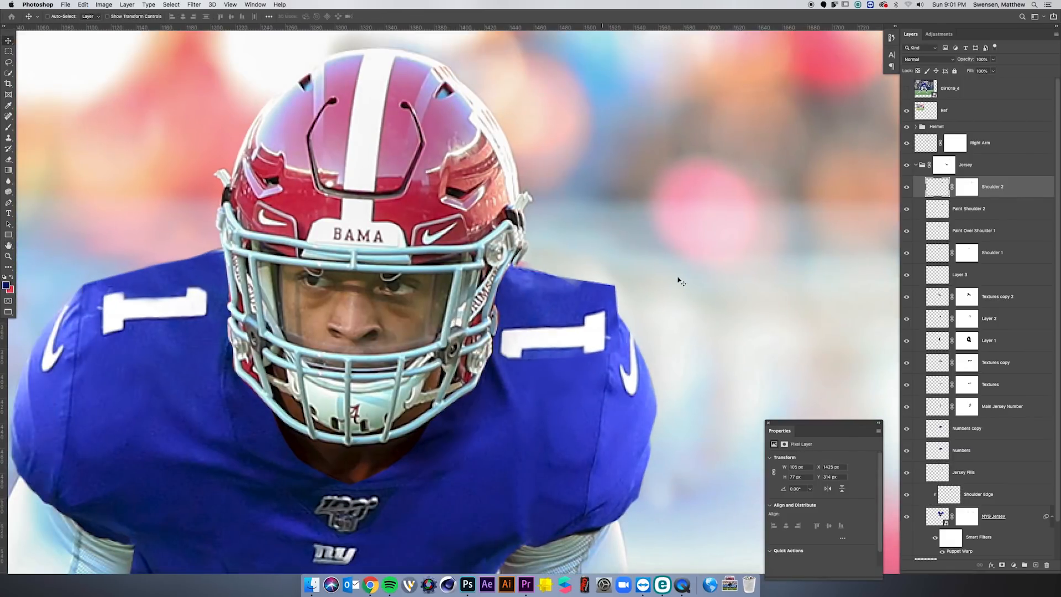
Transform the Shoulder 2 number so that it follows the slope of the left shoulder.
{"action": "left_click", "coordinate": [906, 210]}
{"action": "left_click", "coordinate": [907, 189]}
{"action": "left_click", "coordinate": [908, 189]}
{"action": "key", "text": "super+t"}
{"action": "mouse_move", "coordinate": [627, 289]}
{"action": "left_mouse_down"}
{"action": "mouse_move", "coordinate": [632, 304]}
{"action": "mouse_move", "coordinate": [613, 287]}
{"action": "left_mouse_up"}
{"action": "left_click_drag", "start_coordinate": [579, 343], "coordinate": [583, 347]}
{"action": "left_click_drag", "start_coordinate": [487, 350], "coordinate": [559, 344]}
{"action": "key", "text": "Return"}
Brush the Shoulder 2 layer mask to blend the patch's outer edges into the left shoulder.
{"action": "left_click", "coordinate": [906, 209]}
{"action": "left_click", "coordinate": [964, 188]}
{"action": "key", "text": "b"}
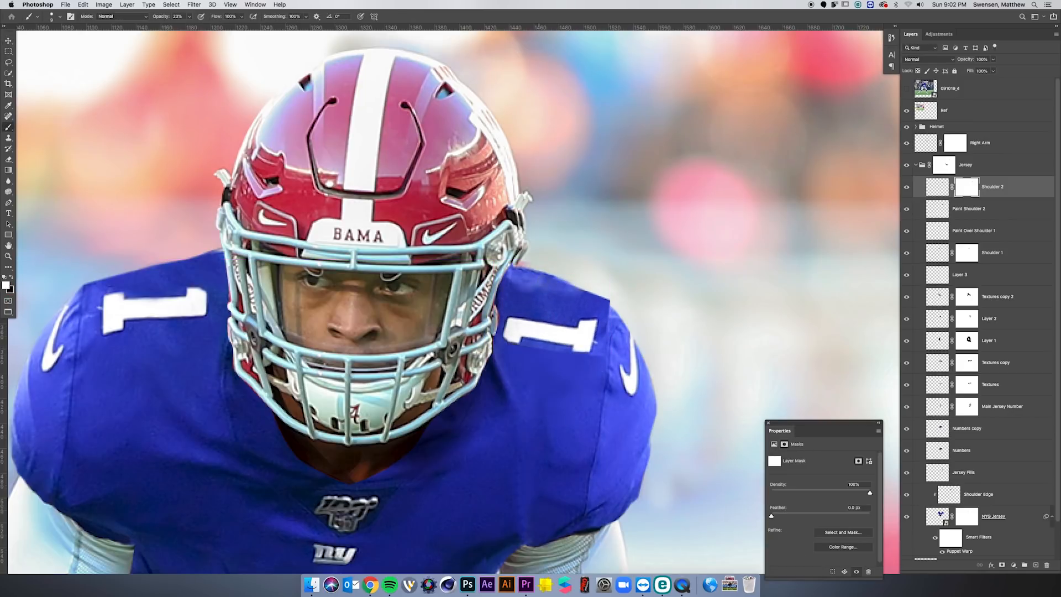
{"action": "mouse_move", "coordinate": [548, 281]}
{"action": "left_mouse_down"}
{"action": "mouse_move", "coordinate": [562, 281]}
{"action": "mouse_move", "coordinate": [462, 251]}
{"action": "left_mouse_up"}
{"action": "key", "text": "x"}
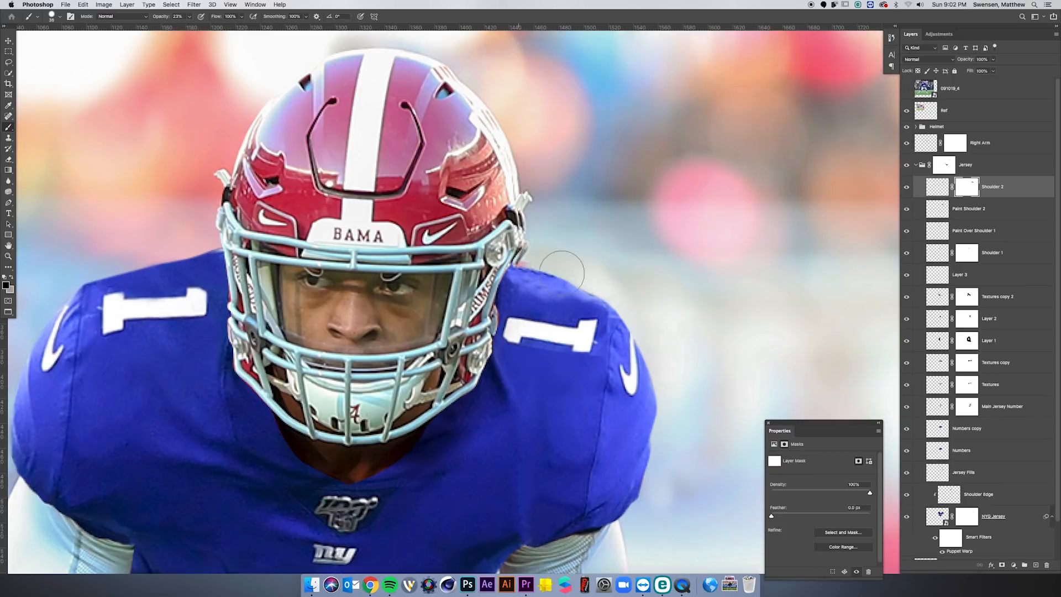
Create a layer named "Paint Over Shoulder 2" and clone blue fabric below the left shoulder number.
{"action": "left_click", "coordinate": [1036, 565]}
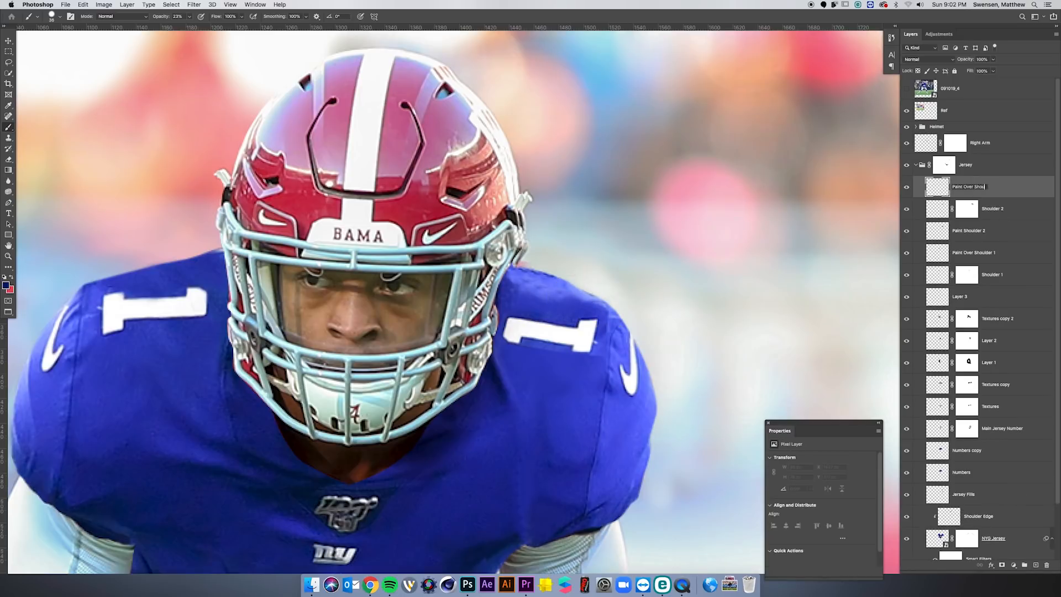
{"action": "key", "text": "s"}
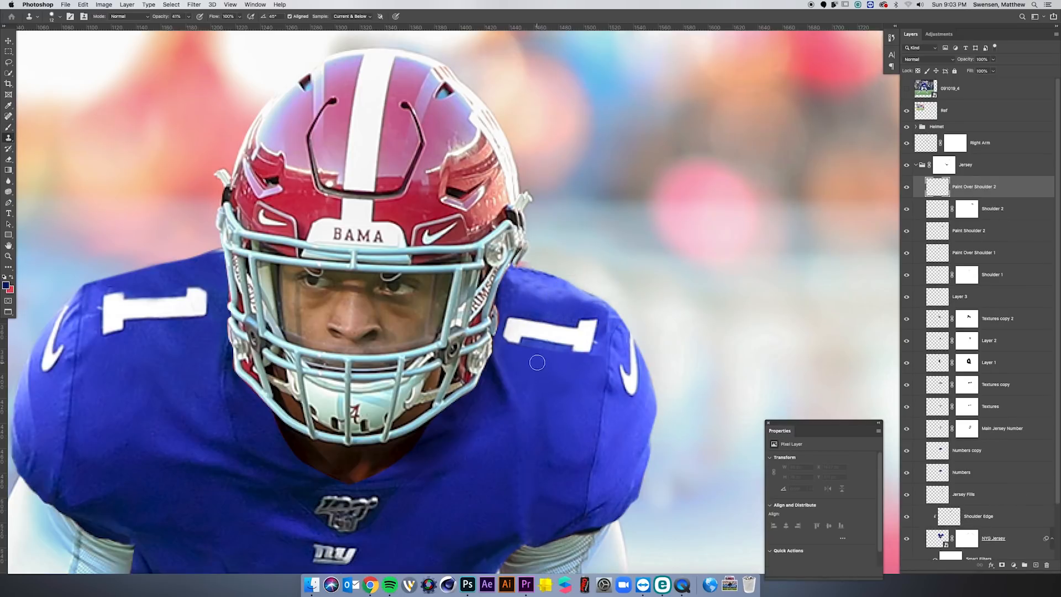
{"action": "left_click_drag", "start_coordinate": [531, 350], "coordinate": [532, 352]}
{"action": "left_click", "coordinate": [967, 209]}
{"action": "key", "text": "b"}
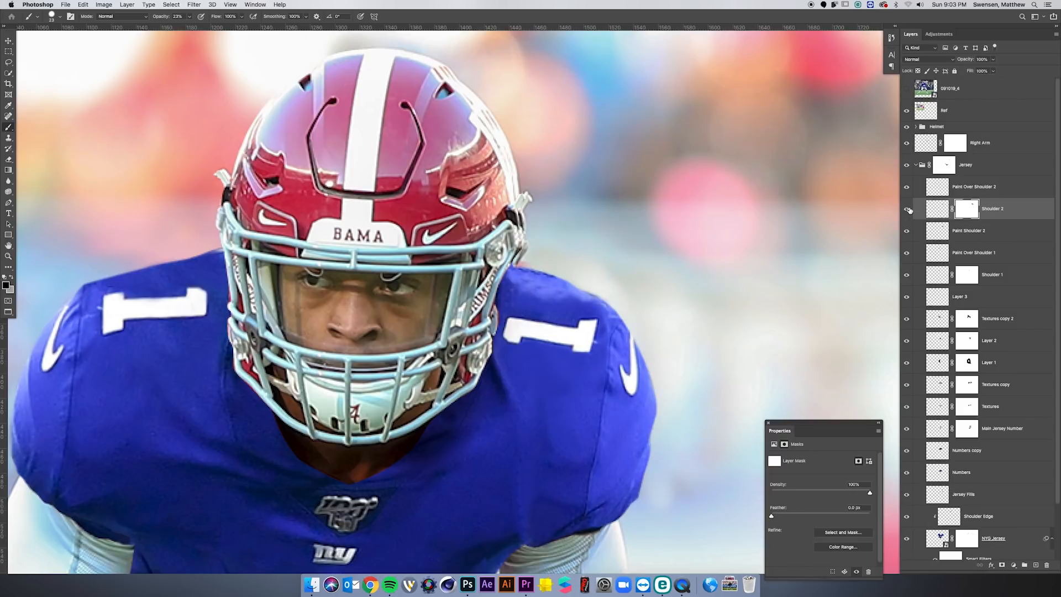
Nudge the Shoulder 2 number slightly to refine its position on the left shoulder.
{"action": "key", "text": "v"}
{"action": "key", "text": "super+minus"}
{"action": "key", "text": "super+minus"}
{"action": "key", "text": "super+minus"}
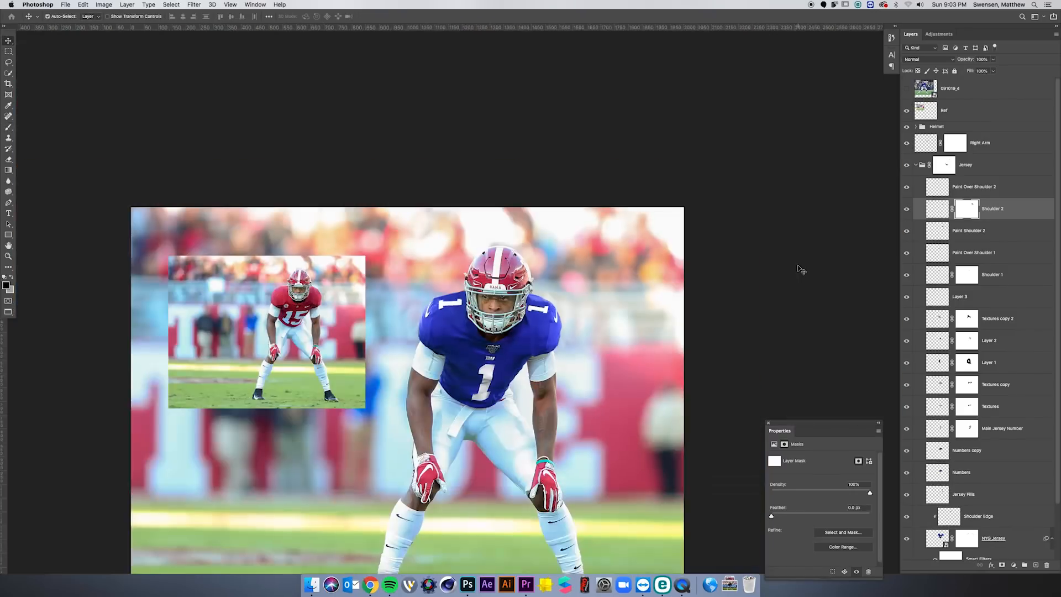
{"action": "key", "text": "super+plus"}
{"action": "key", "text": "super+plus"}
{"action": "left_click", "coordinate": [938, 187]}
{"action": "key", "text": "s"}
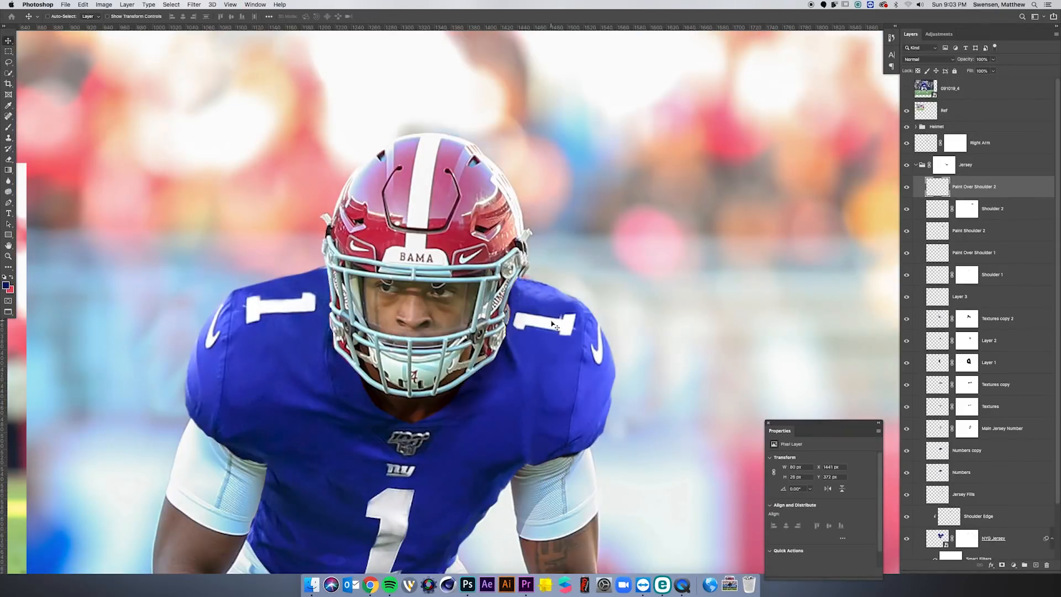
{"action": "key", "text": "v"}
{"action": "left_click", "coordinate": [937, 209]}
{"action": "key", "text": "super+minus"}
{"action": "key", "text": "Left"}
{"action": "key", "text": "super+plus"}
{"action": "key", "text": "super+plus"}
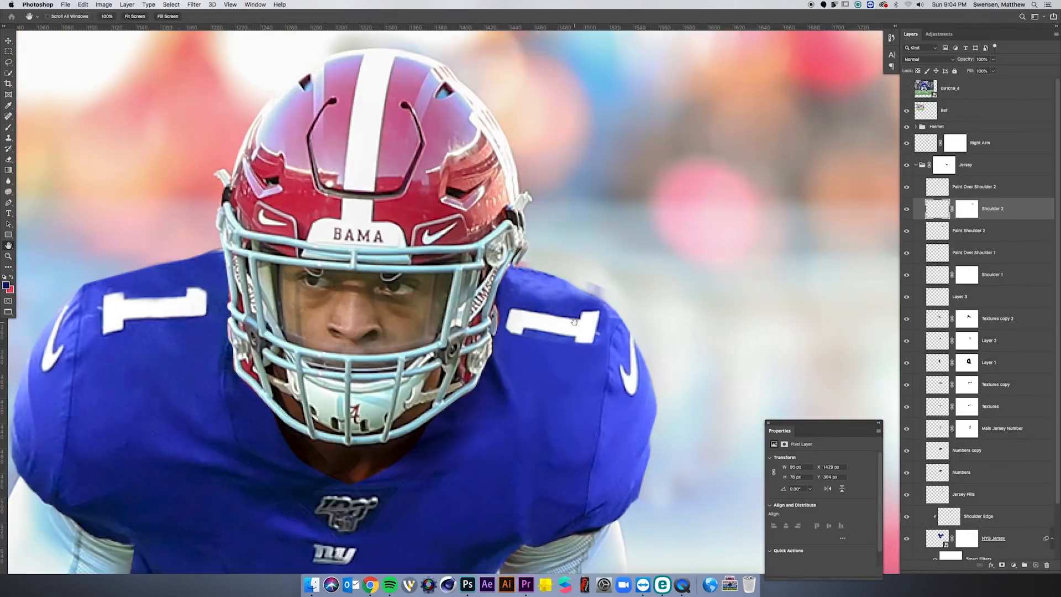
Touch up the shoulder edge beside the left shoulder number on the Shoulder 2 mask and the Paint Over Shoulder 2 layer.
{"action": "left_click_drag", "start_coordinate": [701, 289], "coordinate": [656, 253]}
{"action": "key", "text": "super+backslash"}
{"action": "key", "text": "b"}
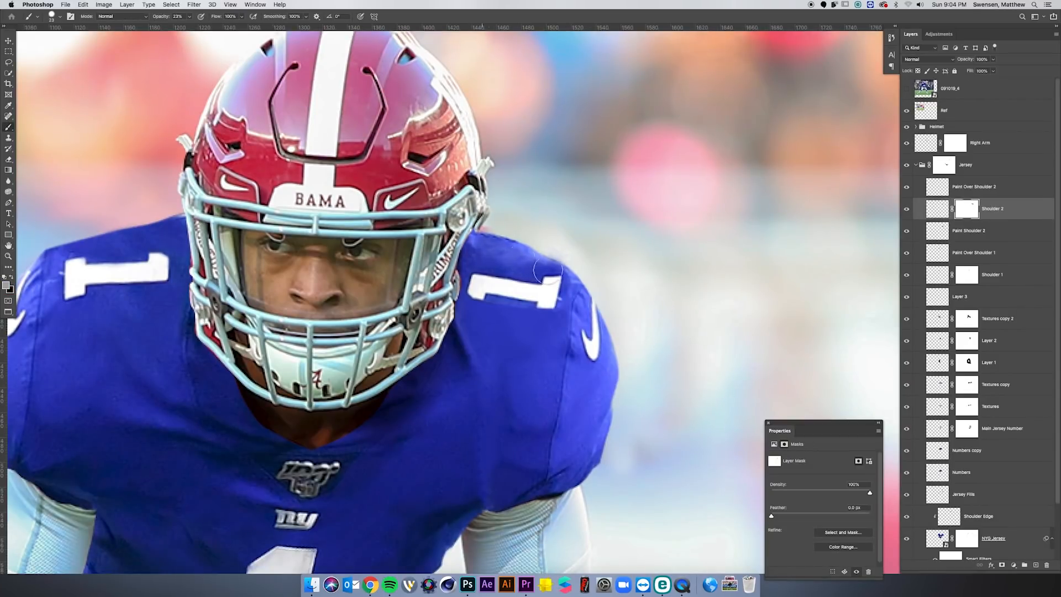
{"action": "left_click", "coordinate": [960, 191]}
{"action": "key", "text": "s"}
{"action": "key", "text": "super+minus"}
{"action": "key", "text": "super+minus"}
{"action": "key", "text": "super+minus"}
{"action": "key", "text": "super+equal"}
{"action": "key", "text": "super+equal"}
{"action": "key", "text": "super+equal"}
Brush the Shoulder 2 layer mask at 48% opacity to clean up the outer edge of the left shoulder.
{"action": "left_click", "coordinate": [968, 211]}
{"action": "key", "text": "b"}
{"action": "key", "text": "4"}
{"action": "key", "text": "8"}
{"action": "key", "text": "x"}
{"action": "key", "text": "x"}
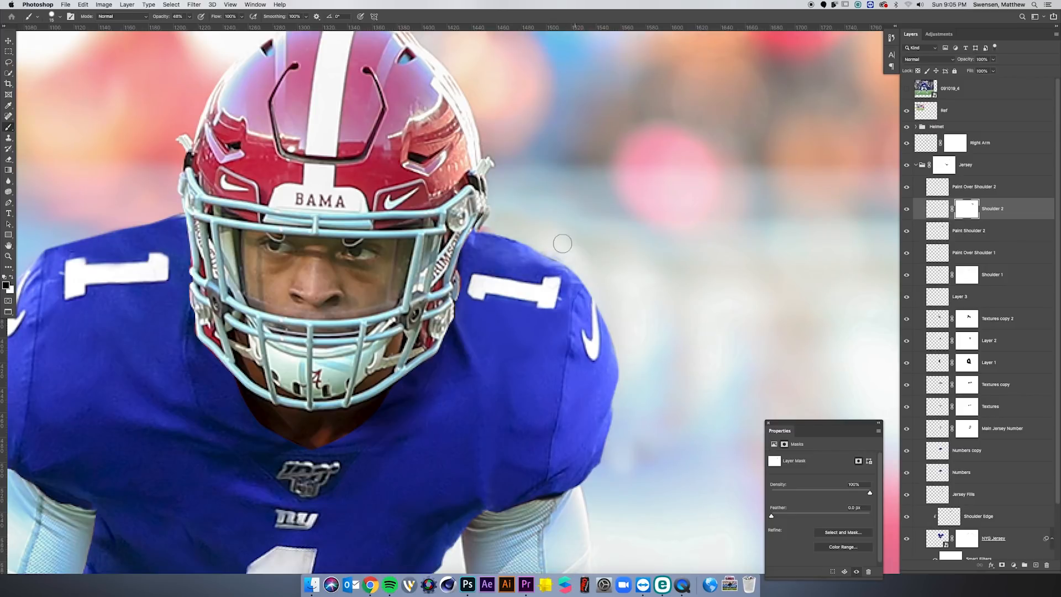
{"action": "key", "text": "x"}
{"action": "key", "text": "super+minus"}
{"action": "key", "text": "super+minus"}
{"action": "key", "text": "super+minus"}
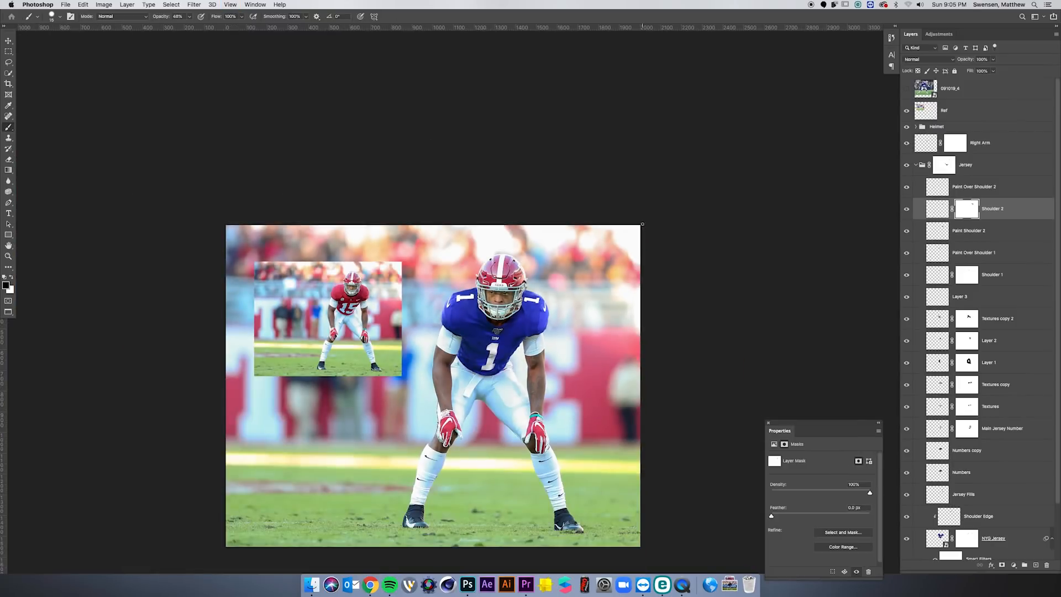
{"action": "key", "text": "super+equal"}
{"action": "key", "text": "super+equal"}
{"action": "key", "text": "super+equal"}
{"action": "left_click", "coordinate": [907, 188]}
{"action": "left_click", "coordinate": [907, 188]}
Reshape the Shoulder 2 number by its corners so that its slant better follows the left shoulder.
{"action": "left_click", "coordinate": [937, 209]}
{"action": "left_click", "coordinate": [83, 5]}
{"action": "left_click", "coordinate": [212, 249]}
{"action": "left_click_drag", "start_coordinate": [576, 313], "coordinate": [571, 312]}
{"action": "left_click_drag", "start_coordinate": [576, 219], "coordinate": [572, 269]}
{"action": "left_click_drag", "start_coordinate": [572, 313], "coordinate": [571, 321]}
{"action": "mouse_move", "coordinate": [572, 270]}
{"action": "left_mouse_down"}
{"action": "mouse_move", "coordinate": [563, 292]}
{"action": "mouse_move", "coordinate": [571, 284]}
{"action": "left_mouse_up"}
{"action": "left_click_drag", "start_coordinate": [458, 218], "coordinate": [464, 227]}
{"action": "left_click_drag", "start_coordinate": [571, 321], "coordinate": [568, 311]}
{"action": "key", "text": "Return"}
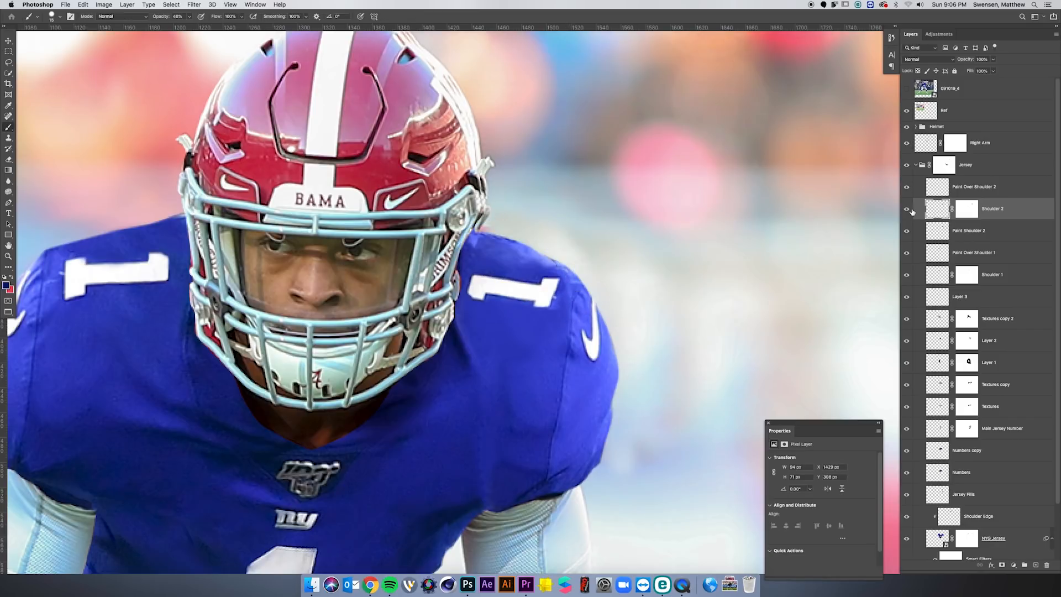
{"action": "left_click", "coordinate": [963, 210]}
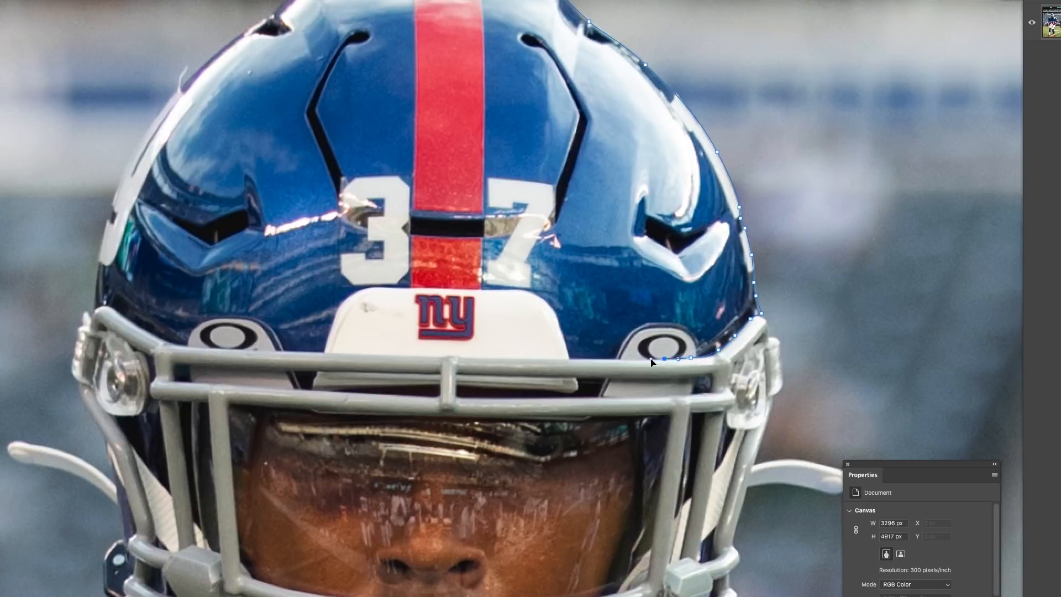
Finish the Pen path around the Giants helmet shell above the facemask, create a vector mask from it and duplicate the layer.
{"action": "left_click_drag", "start_coordinate": [457, 356], "coordinate": [462, 356]}
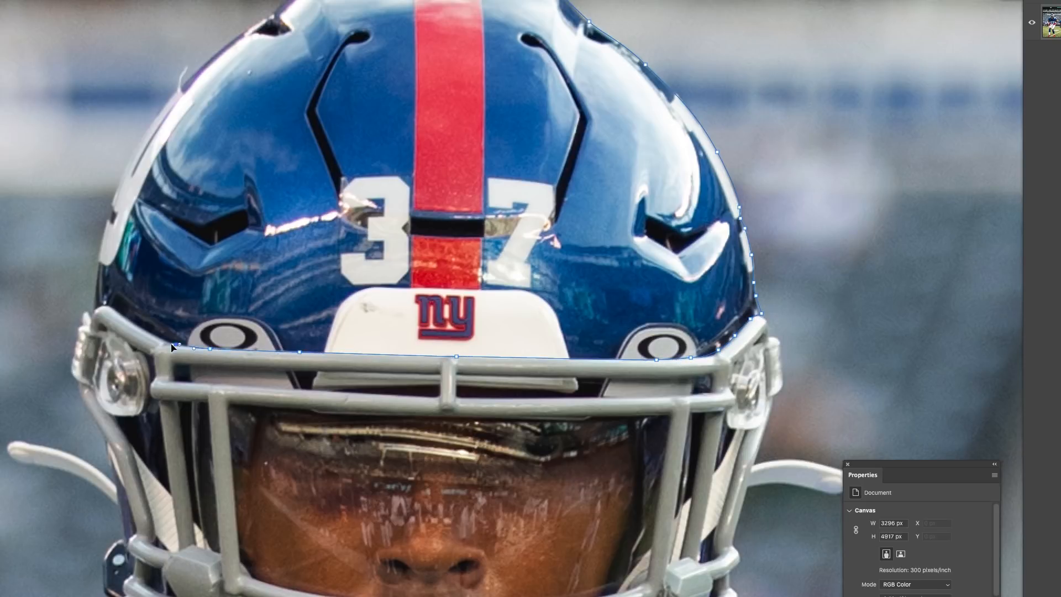
{"action": "left_click_drag", "start_coordinate": [164, 105], "coordinate": [188, 81]}
{"action": "right_click", "coordinate": [510, 89]}
{"action": "left_click", "coordinate": [528, 100]}
{"action": "key", "text": "Return"}
{"action": "key", "text": "super+minus"}
{"action": "key", "text": "super+plus"}
{"action": "key", "text": "super+j"}
{"action": "key", "text": "super+z"}
{"action": "key", "text": "super+plus"}
Trace the gap between the upper facemask bars right of the center post with the Pen tool and mask the duplicate layer to it.
{"action": "left_click_drag", "start_coordinate": [664, 278], "coordinate": [547, 160]}
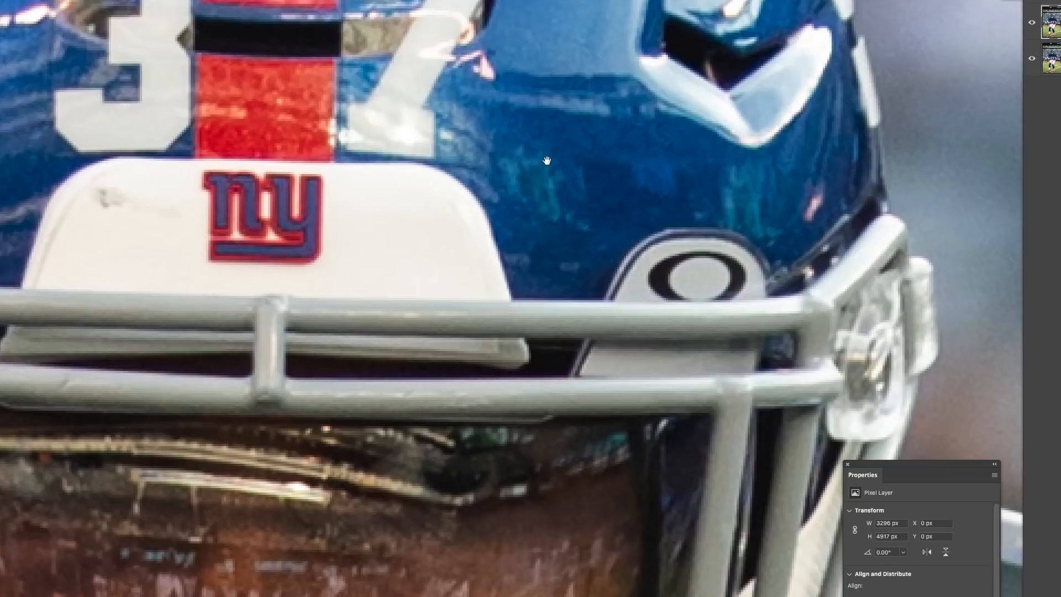
{"action": "left_click", "coordinate": [794, 330]}
{"action": "left_click_drag", "start_coordinate": [756, 337], "coordinate": [735, 340]}
{"action": "key", "text": "super+z"}
{"action": "left_click", "coordinate": [799, 368]}
{"action": "left_click_drag", "start_coordinate": [673, 377], "coordinate": [645, 382]}
{"action": "left_click", "coordinate": [285, 377]}
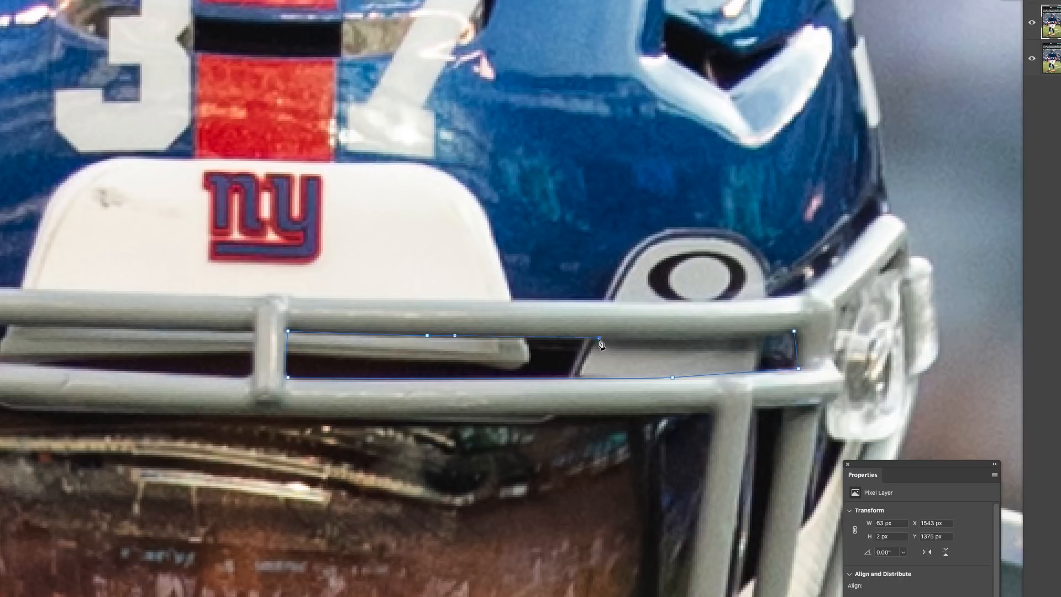
{"action": "left_click", "coordinate": [794, 332]}
{"action": "right_click", "coordinate": [734, 346]}
{"action": "left_click", "coordinate": [790, 392]}
{"action": "left_click", "coordinate": [713, 331]}
{"action": "right_click", "coordinate": [637, 356]}
{"action": "left_click", "coordinate": [559, 361]}
Duplicate the photo layer without its mask, trace the facemask gap left of the center post and mask the layer to it.
{"action": "left_click", "coordinate": [1051, 58]}
{"action": "key", "text": "super+j"}
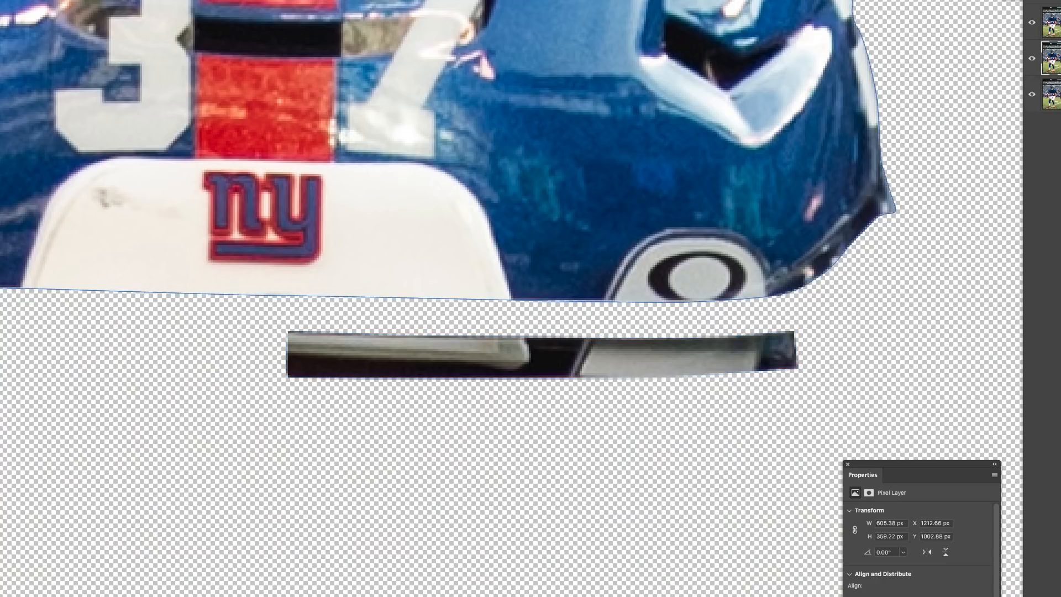
{"action": "key", "text": "Delete"}
{"action": "key", "text": "super+bracketright"}
{"action": "left_click_drag", "start_coordinate": [180, 237], "coordinate": [620, 225]}
{"action": "left_click", "coordinate": [694, 320]}
{"action": "left_click", "coordinate": [693, 360]}
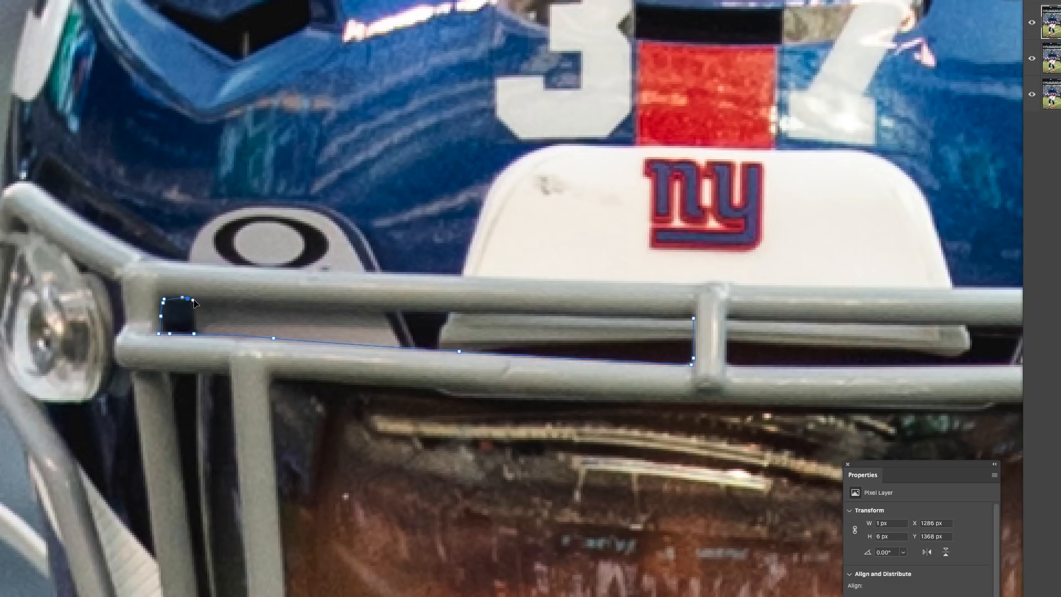
{"action": "left_click_drag", "start_coordinate": [419, 311], "coordinate": [443, 313]}
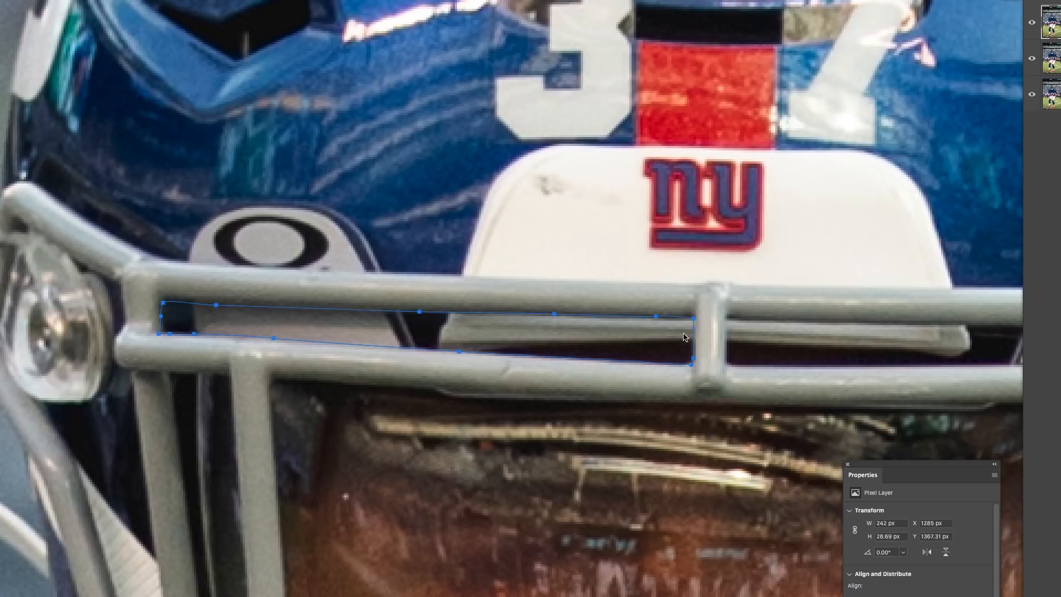
{"action": "right_click", "coordinate": [685, 335]}
{"action": "left_click", "coordinate": [745, 342]}
{"action": "left_click_drag", "start_coordinate": [748, 346], "coordinate": [557, 364]}
Group the three Giants helmet layers and bring the group into the player document above the Helmet group.
{"action": "left_click", "coordinate": [1051, 94]}
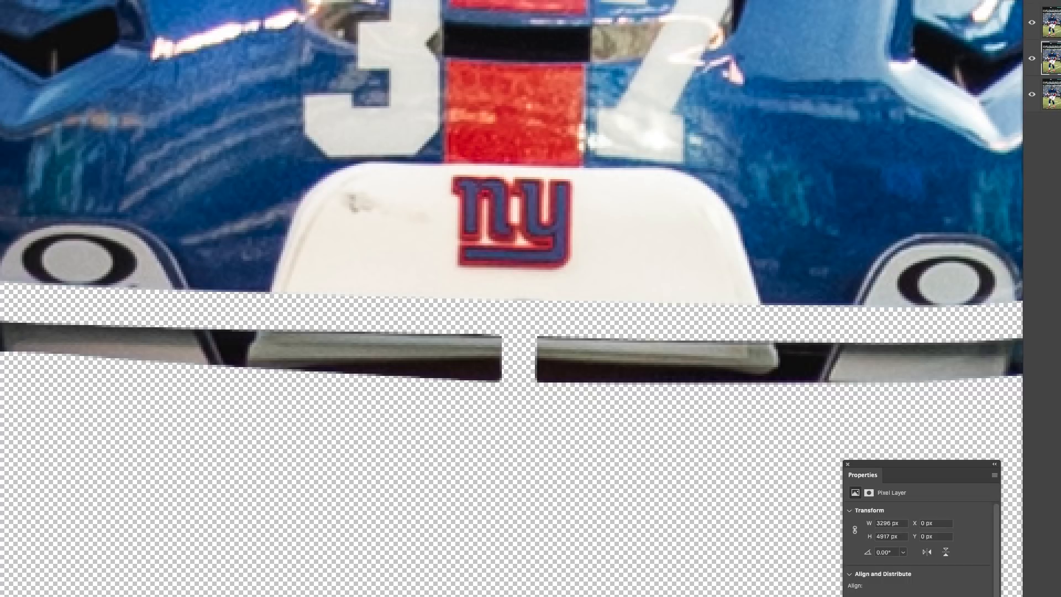
{"action": "key", "text": "ctrl+g"}
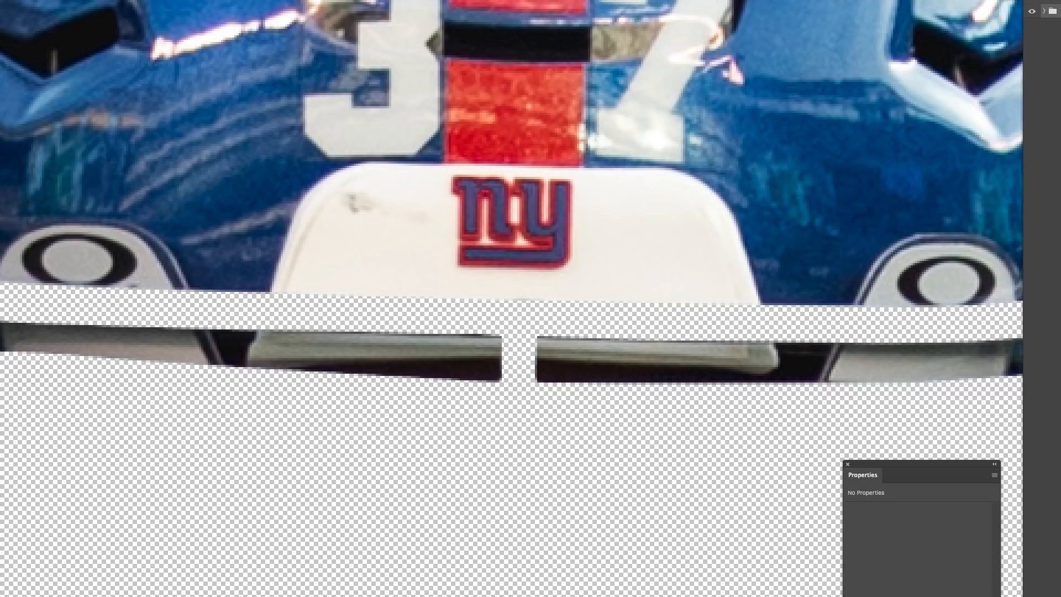
{"action": "key", "text": "ctrl+minus"}
{"action": "key", "text": "ctrl+minus"}
{"action": "key", "text": "ctrl+minus"}
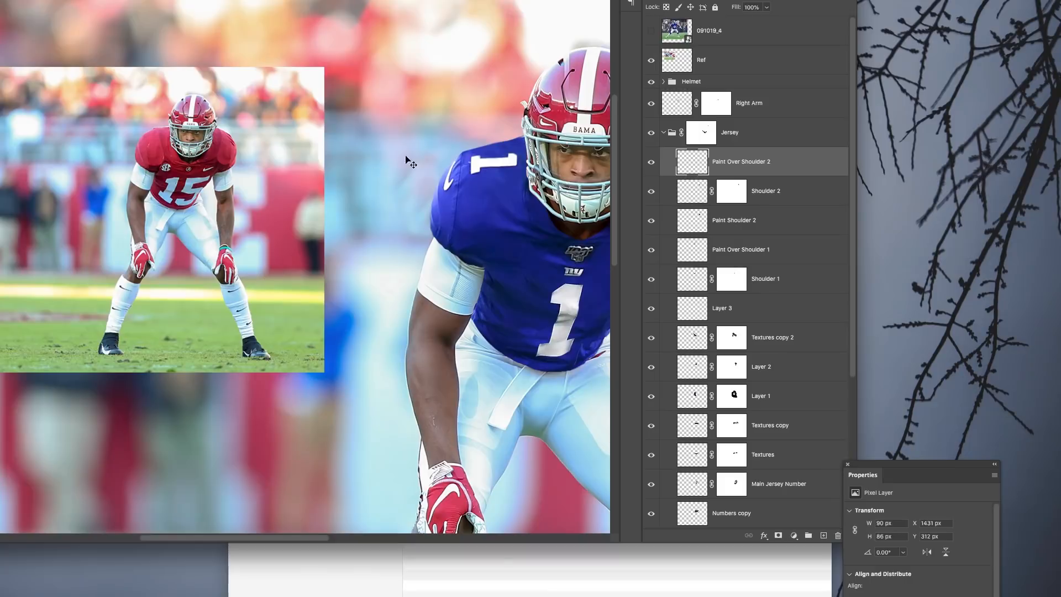
{"action": "key", "text": "ctrl+v"}
{"action": "key", "text": "Return"}
{"action": "left_click_drag", "start_coordinate": [687, 163], "coordinate": [685, 88]}
{"action": "left_click_drag", "start_coordinate": [254, 249], "coordinate": [342, 201]}
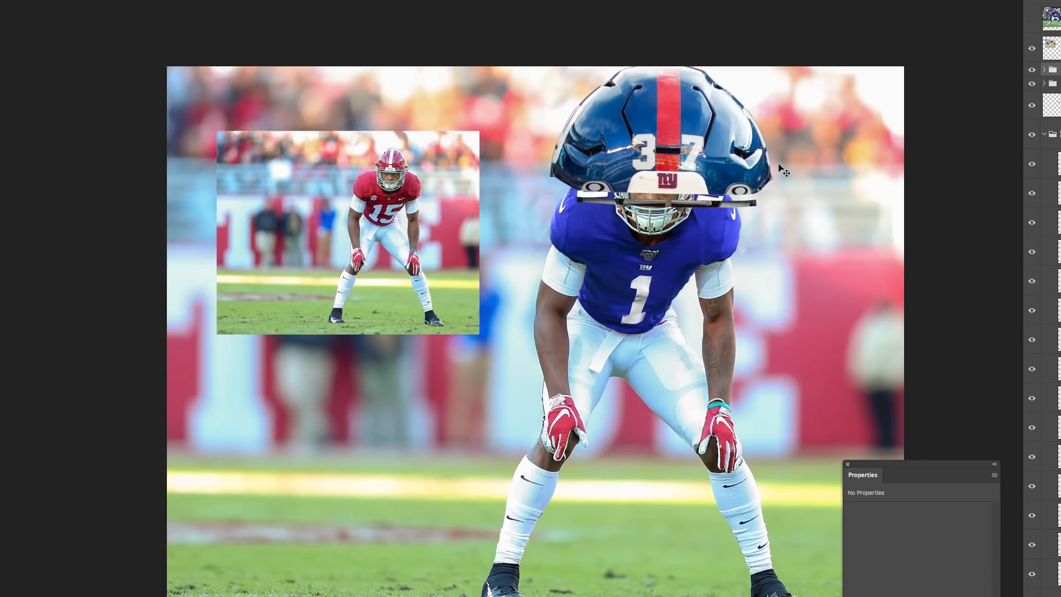
Scale, rotate and position the semi-transparent Giants helmet over the player's red helmet.
{"action": "left_click_drag", "start_coordinate": [779, 168], "coordinate": [677, 253]}
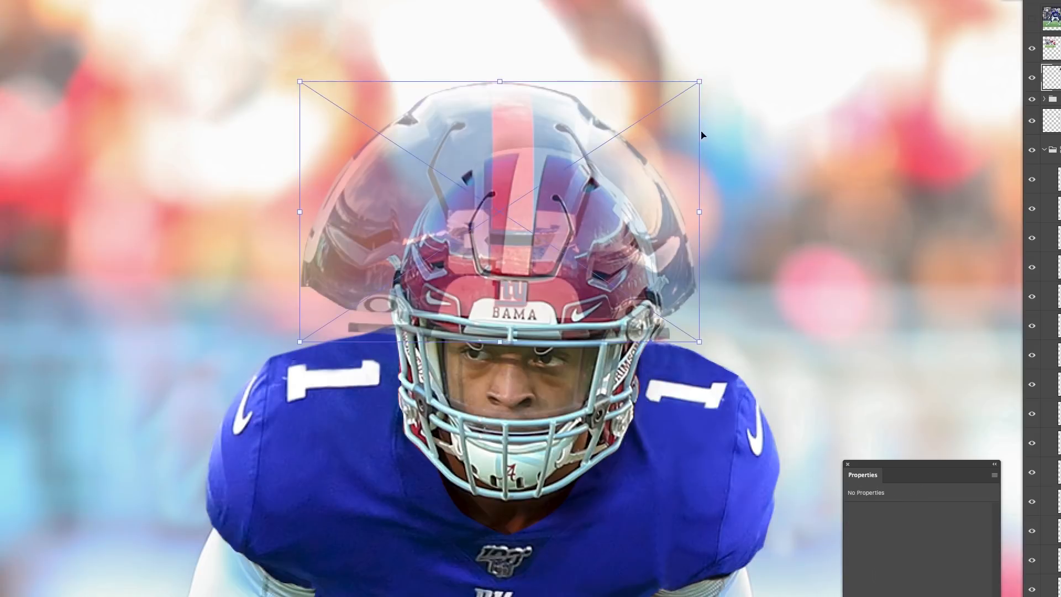
{"action": "left_click_drag", "start_coordinate": [698, 84], "coordinate": [534, 151]}
{"action": "left_click_drag", "start_coordinate": [404, 265], "coordinate": [494, 252]}
{"action": "left_click_drag", "start_coordinate": [641, 167], "coordinate": [671, 154]}
{"action": "left_click_drag", "start_coordinate": [574, 231], "coordinate": [570, 231]}
{"action": "left_click_drag", "start_coordinate": [662, 149], "coordinate": [698, 125]}
{"action": "left_click_drag", "start_coordinate": [599, 230], "coordinate": [578, 238]}
{"action": "key", "text": "Return"}
Distort the corners of the Giants helmet so its shell, stripe and vents line up with the red helmet.
{"action": "left_click", "coordinate": [0, 0]}
{"action": "mouse_move", "coordinate": [33, 163]}
{"action": "left_click", "coordinate": [158, 212]}
{"action": "left_click_drag", "start_coordinate": [367, 333], "coordinate": [376, 330]}
{"action": "left_click_drag", "start_coordinate": [367, 130], "coordinate": [390, 146]}
{"action": "left_click_drag", "start_coordinate": [680, 130], "coordinate": [669, 140]}
{"action": "left_click_drag", "start_coordinate": [680, 334], "coordinate": [659, 333]}
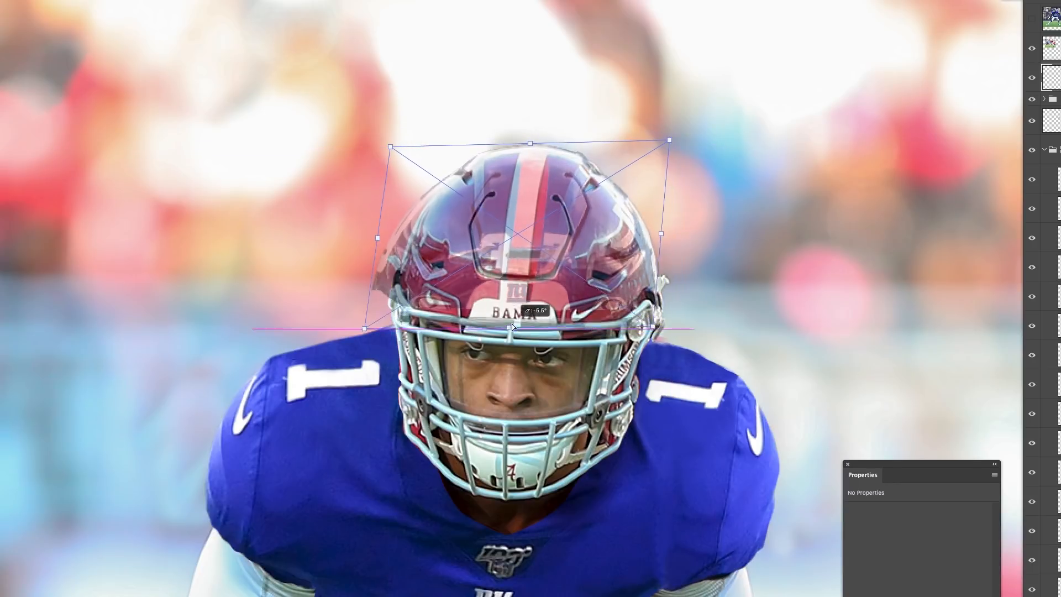
{"action": "left_click_drag", "start_coordinate": [669, 140], "coordinate": [669, 147]}
{"action": "mouse_move", "coordinate": [371, 335]}
{"action": "left_mouse_down"}
{"action": "mouse_move", "coordinate": [390, 329]}
{"action": "mouse_move", "coordinate": [380, 329]}
{"action": "left_mouse_up"}
{"action": "left_click_drag", "start_coordinate": [590, 261], "coordinate": [575, 273]}
{"action": "left_click_drag", "start_coordinate": [654, 159], "coordinate": [688, 133]}
{"action": "left_click_drag", "start_coordinate": [365, 341], "coordinate": [390, 328]}
{"action": "left_click_drag", "start_coordinate": [690, 134], "coordinate": [704, 124]}
{"action": "key", "text": "Return"}
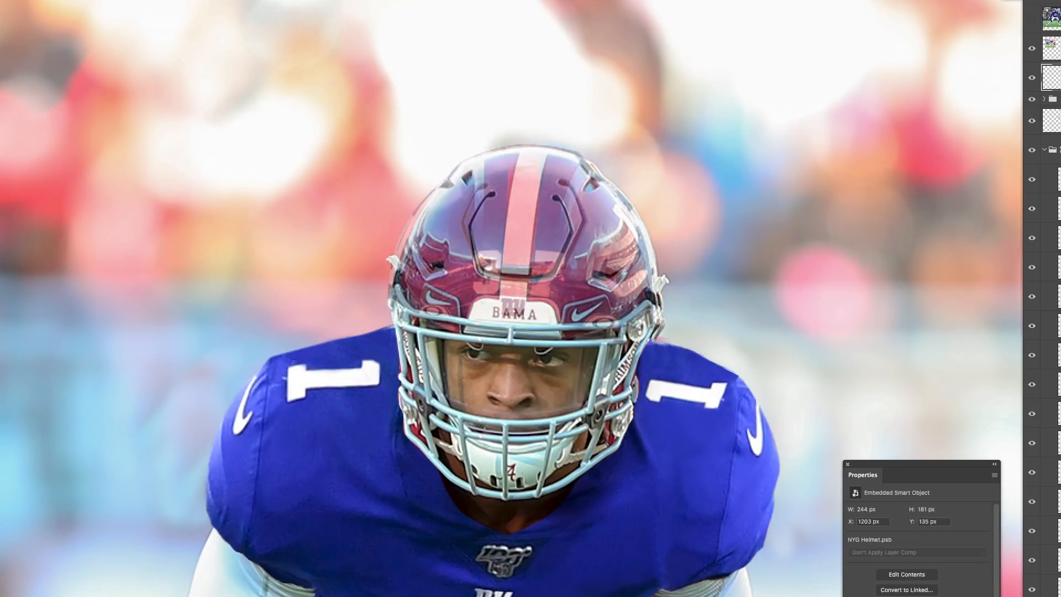
Set the Giants helmet to 100% opacity, nudge it slightly and clip it to the Helmet group below.
{"action": "key", "text": "0"}
{"action": "key", "text": "super+minus"}
{"action": "key", "text": "super+minus"}
{"action": "key", "text": "super+plus"}
{"action": "key", "text": "super+plus"}
{"action": "left_click_drag", "start_coordinate": [575, 260], "coordinate": [545, 251]}
{"action": "right_click", "coordinate": [1058, 77]}
{"action": "left_click", "coordinate": [1039, 322]}
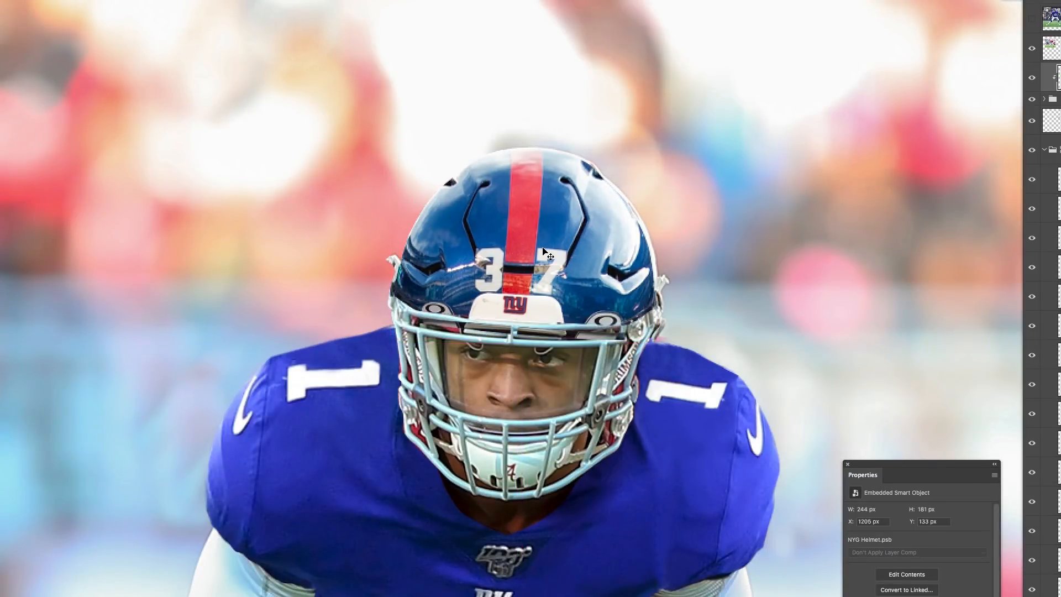
Fine-tune the transform of the clipped Giants helmet and nudge its position slightly.
{"action": "left_click", "coordinate": [1032, 78]}
{"action": "left_click", "coordinate": [1033, 80]}
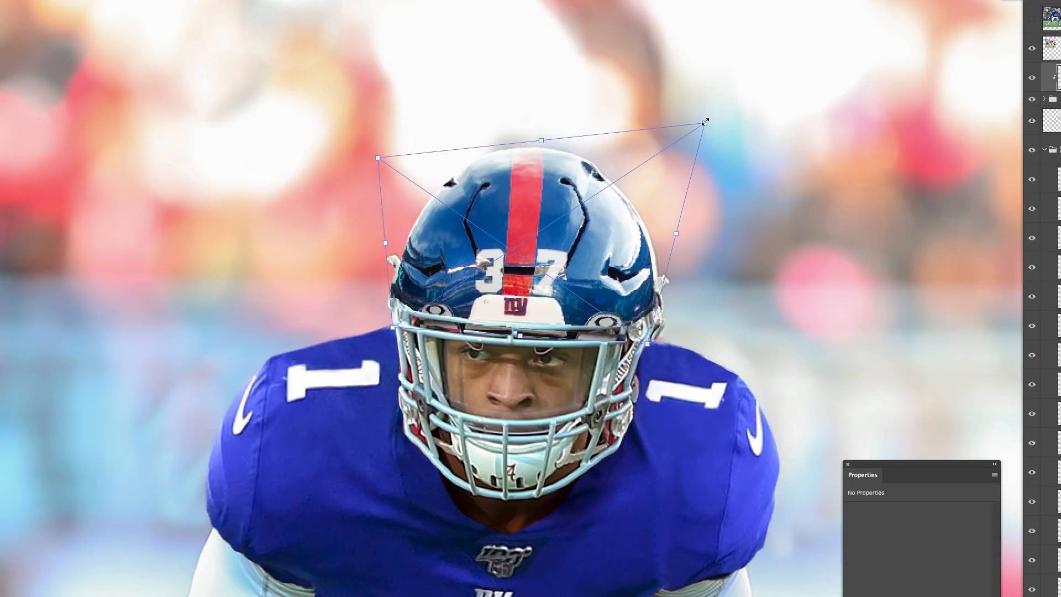
{"action": "left_click_drag", "start_coordinate": [707, 121], "coordinate": [707, 121]}
{"action": "key", "text": "Return"}
{"action": "left_click_drag", "start_coordinate": [633, 275], "coordinate": [632, 275]}
Compare the player with and without the Giants helmet, and release the helmet layer's clipping mask.
{"action": "left_click", "coordinate": [1032, 78]}
{"action": "left_click", "coordinate": [1032, 79]}
{"action": "left_click", "coordinate": [1031, 78]}
{"action": "left_click", "coordinate": [1031, 78]}
{"action": "key", "text": "super+minus"}
{"action": "key", "text": "super+minus"}
{"action": "key", "text": "super+minus"}
{"action": "key", "text": "super+plus"}
{"action": "key", "text": "super+plus"}
{"action": "key", "text": "super+plus"}
{"action": "right_click", "coordinate": [1060, 77]}
{"action": "left_click", "coordinate": [1039, 320]}
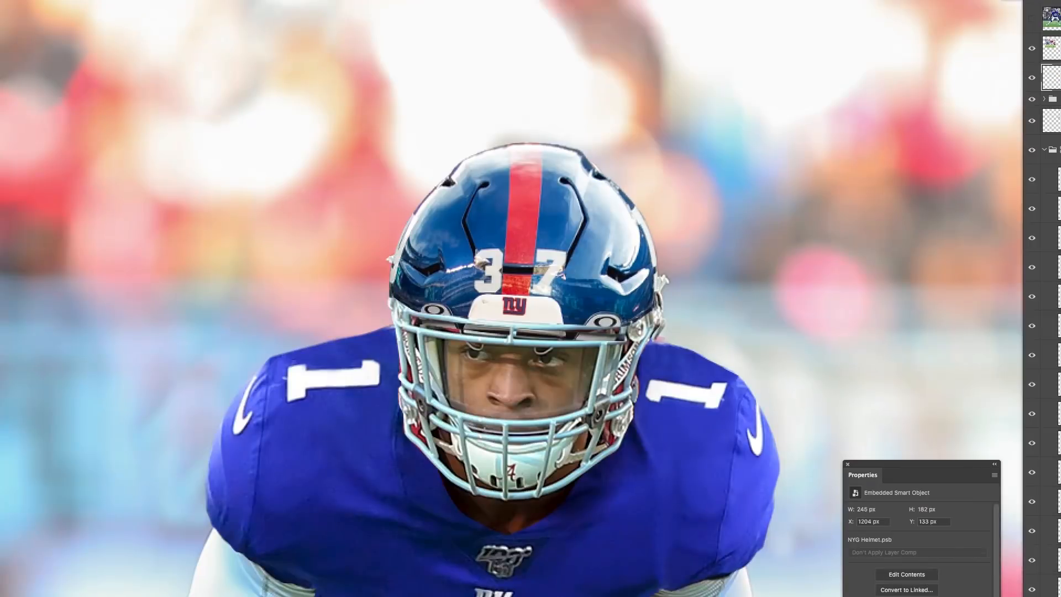
Warp the semi-transparent Giants helmet so its outline and front bumper fit the shape of the red helmet.
{"action": "left_click", "coordinate": [1, 1]}
{"action": "mouse_move", "coordinate": [45, 163]}
{"action": "left_click", "coordinate": [155, 240]}
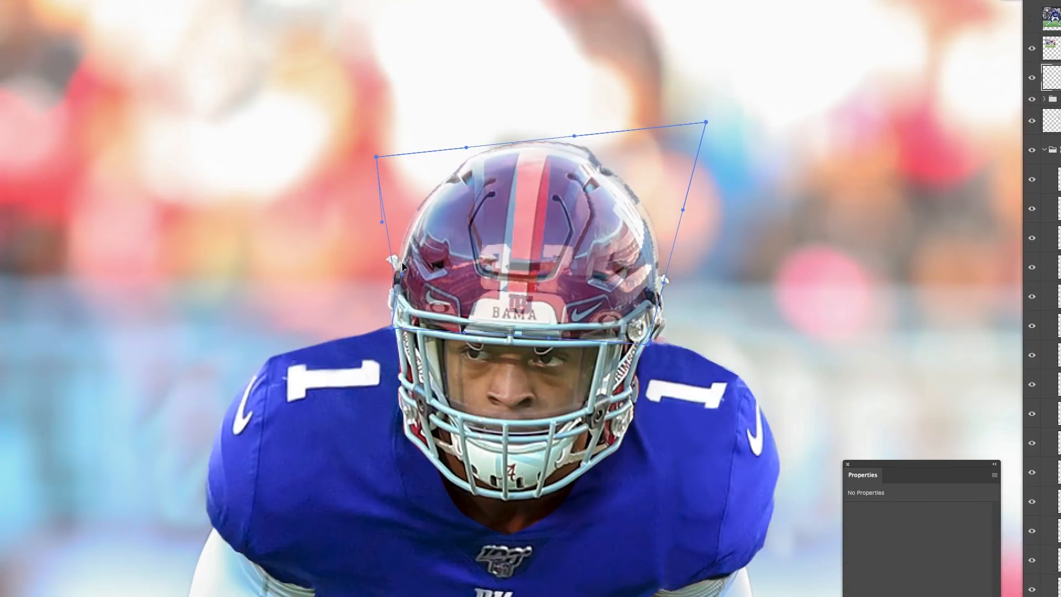
{"action": "left_click_drag", "start_coordinate": [375, 157], "coordinate": [382, 159]}
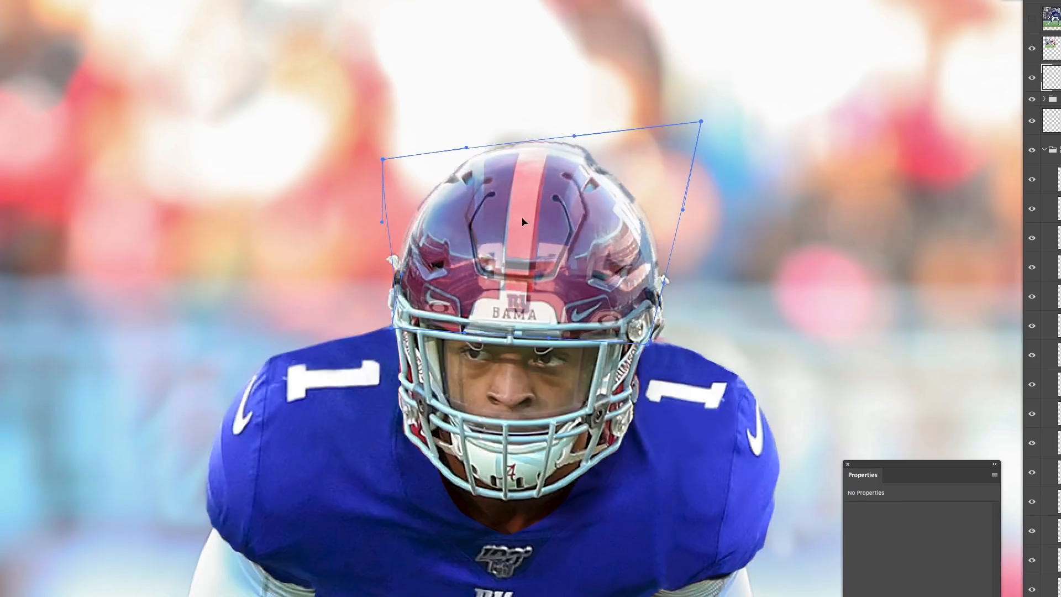
{"action": "left_click_drag", "start_coordinate": [701, 121], "coordinate": [701, 145]}
{"action": "left_click_drag", "start_coordinate": [647, 342], "coordinate": [624, 316]}
{"action": "left_click_drag", "start_coordinate": [507, 302], "coordinate": [510, 304]}
{"action": "left_click_drag", "start_coordinate": [424, 308], "coordinate": [432, 309]}
{"action": "key", "text": "Return"}
Restore the Giants helmet to 100% opacity, check the fit and collapse the Jersey group.
{"action": "key", "text": "0"}
{"action": "key", "text": "super+minus"}
{"action": "key", "text": "super+minus"}
{"action": "key", "text": "super+minus"}
{"action": "key", "text": "super+plus"}
{"action": "key", "text": "super+plus"}
{"action": "key", "text": "super+plus"}
{"action": "key", "text": "super+plus"}
{"action": "left_click", "coordinate": [1044, 150]}
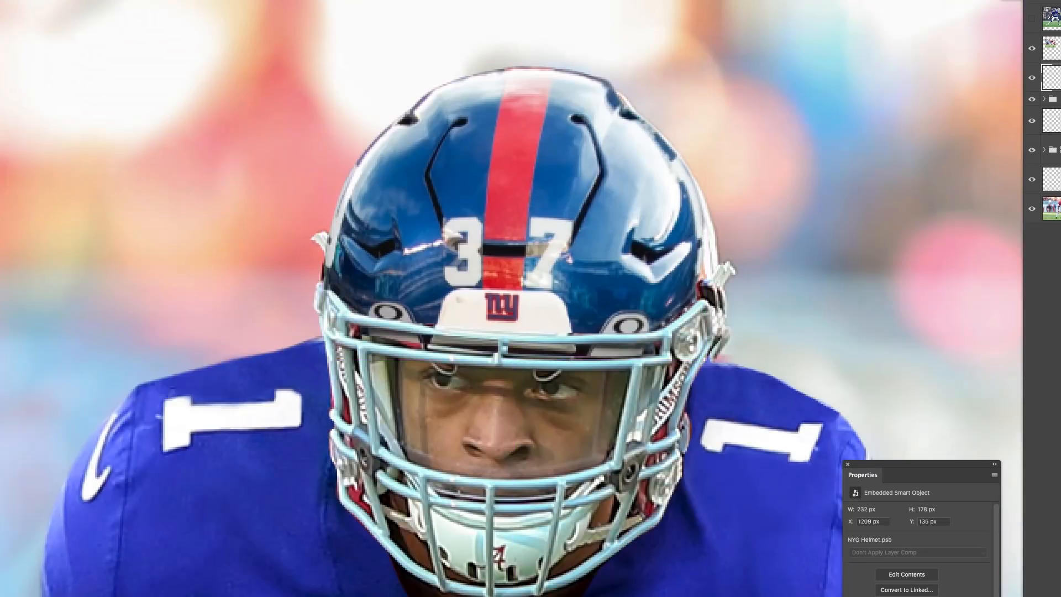
Clone blurred background on the block layer over the original helmet's remains beside the Giants helmet's right edge.
{"action": "left_click", "coordinate": [1051, 179]}
{"action": "key", "text": "s"}
{"action": "left_click_drag", "start_coordinate": [765, 241], "coordinate": [689, 249]}
{"action": "left_click", "coordinate": [709, 241], "text": "alt"}
{"action": "left_click", "coordinate": [671, 268]}
{"action": "left_click", "coordinate": [675, 178]}
{"action": "key", "text": "super+minus"}
{"action": "key", "text": "super+z"}
Adjust the clone brush size and continue covering the leftover helmet edge beside the right earhole with background.
{"action": "right_click", "coordinate": [669, 183]}
{"action": "left_click", "coordinate": [751, 234]}
{"action": "left_click_drag", "start_coordinate": [747, 209], "coordinate": [767, 210]}
{"action": "left_click", "coordinate": [659, 150], "text": "alt"}
{"action": "left_click_drag", "start_coordinate": [632, 268], "coordinate": [628, 224]}
{"action": "right_click", "coordinate": [763, 205]}
{"action": "left_click", "coordinate": [856, 256]}
{"action": "left_click_drag", "start_coordinate": [858, 233], "coordinate": [845, 233]}
Clone background around the helmet's top and left edge, undo the unwanted strokes and check the helmet's outline.
{"action": "left_click", "coordinate": [654, 218], "text": "alt"}
{"action": "mouse_move", "coordinate": [539, 150]}
{"action": "left_mouse_down"}
{"action": "mouse_move", "coordinate": [485, 143]}
{"action": "mouse_move", "coordinate": [369, 160]}
{"action": "mouse_move", "coordinate": [305, 263]}
{"action": "left_mouse_up"}
{"action": "key", "text": "super+z"}
{"action": "left_click", "coordinate": [339, 214]}
{"action": "key", "text": "super+z"}
{"action": "left_click", "coordinate": [322, 191], "text": "alt"}
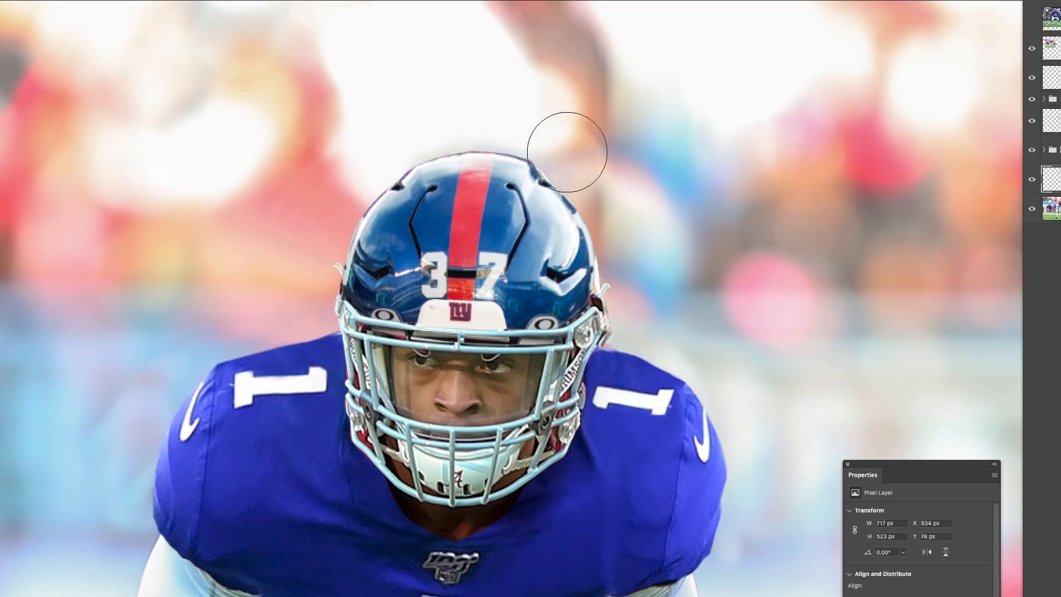
{"action": "key", "text": "super+minus"}
{"action": "key", "text": "super+minus"}
{"action": "key", "text": "super+plus"}
{"action": "key", "text": "super+plus"}
{"action": "key", "text": "super+plus"}
{"action": "key", "text": "super+plus"}
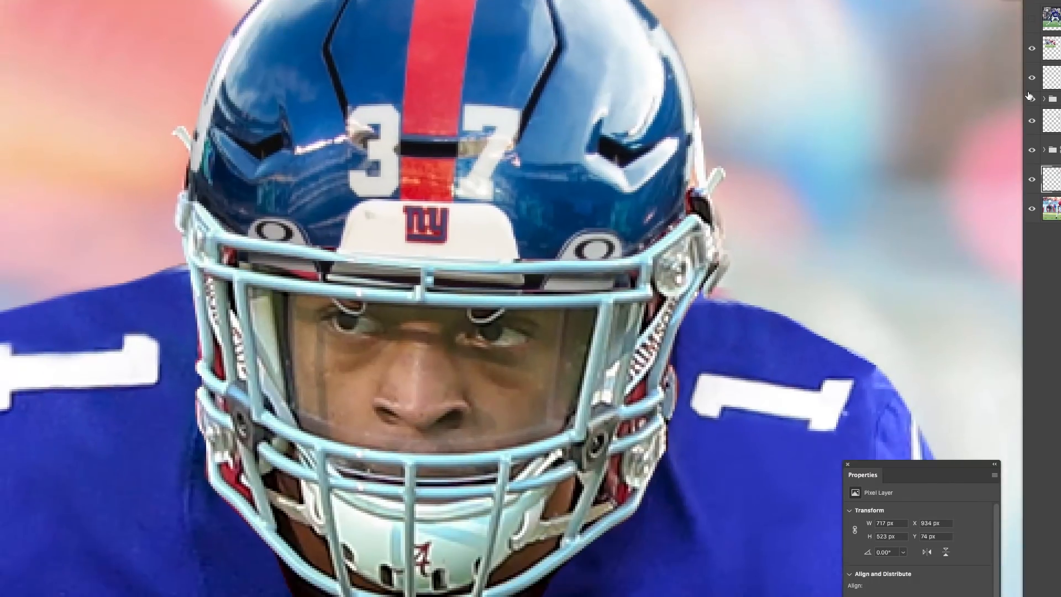
{"action": "left_click", "coordinate": [1031, 79]}
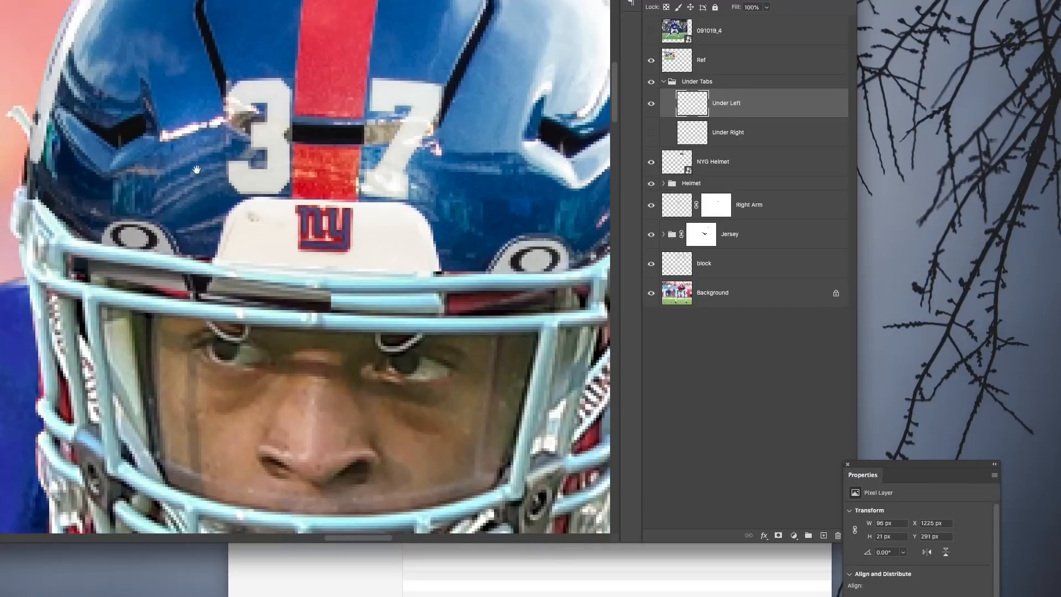
Enlarge the Under Left tab to about 124 × 27 px and add a layer mask to it.
{"action": "key", "text": "super+t"}
{"action": "left_click_drag", "start_coordinate": [371, 278], "coordinate": [446, 299]}
{"action": "left_click_drag", "start_coordinate": [240, 254], "coordinate": [239, 255]}
{"action": "key", "text": "Return"}
{"action": "left_click", "coordinate": [778, 535]}
{"action": "left_click_drag", "start_coordinate": [307, 238], "coordinate": [311, 304]}
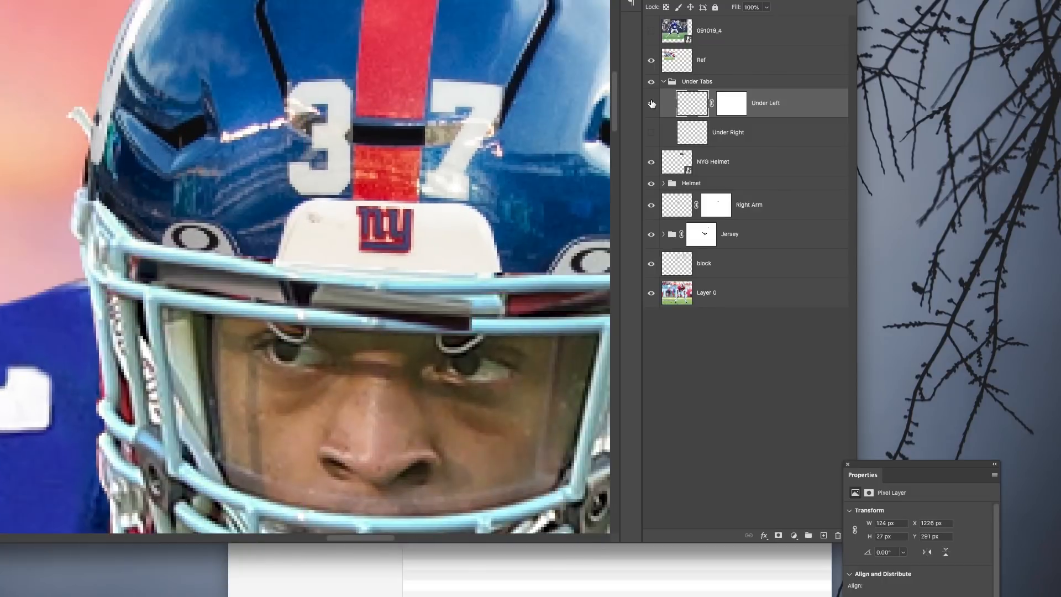
Narrow the Under Left tab and shift it slightly so it sits between the facemask's upper bars.
{"action": "left_click", "coordinate": [731, 103]}
{"action": "key", "text": "super+t"}
{"action": "mouse_move", "coordinate": [476, 295]}
{"action": "left_mouse_down"}
{"action": "mouse_move", "coordinate": [301, 298]}
{"action": "mouse_move", "coordinate": [399, 313]}
{"action": "mouse_move", "coordinate": [288, 293]}
{"action": "left_mouse_up"}
{"action": "key", "text": "Return"}
{"action": "key", "text": "super+2"}
{"action": "key", "text": "super+t"}
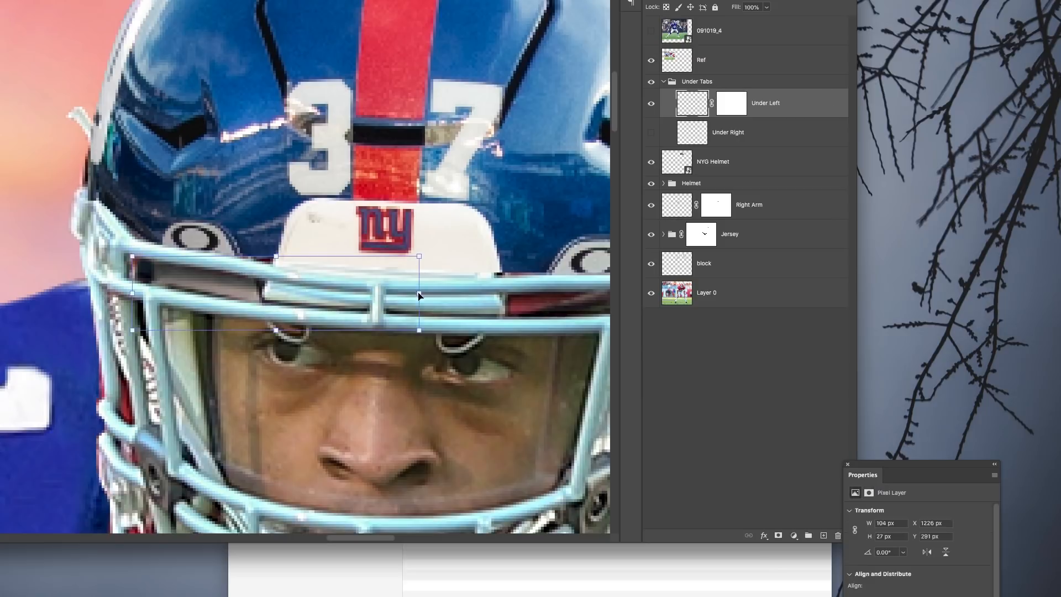
{"action": "left_click_drag", "start_coordinate": [420, 291], "coordinate": [392, 290]}
{"action": "left_click_drag", "start_coordinate": [212, 285], "coordinate": [223, 284]}
{"action": "key", "text": "Return"}
Fine-tune the Under Left tab's position and width, and activate its layer mask.
{"action": "key", "text": "super+equal"}
{"action": "left_click_drag", "start_coordinate": [301, 251], "coordinate": [391, 240]}
{"action": "key", "text": "super+t"}
{"action": "left_click_drag", "start_coordinate": [481, 231], "coordinate": [479, 227]}
{"action": "key", "text": "Return"}
{"action": "key", "text": "super+t"}
{"action": "left_click_drag", "start_coordinate": [527, 287], "coordinate": [509, 287]}
{"action": "key", "text": "Return"}
{"action": "key", "text": "super+equal"}
{"action": "key", "text": "super+backslash"}
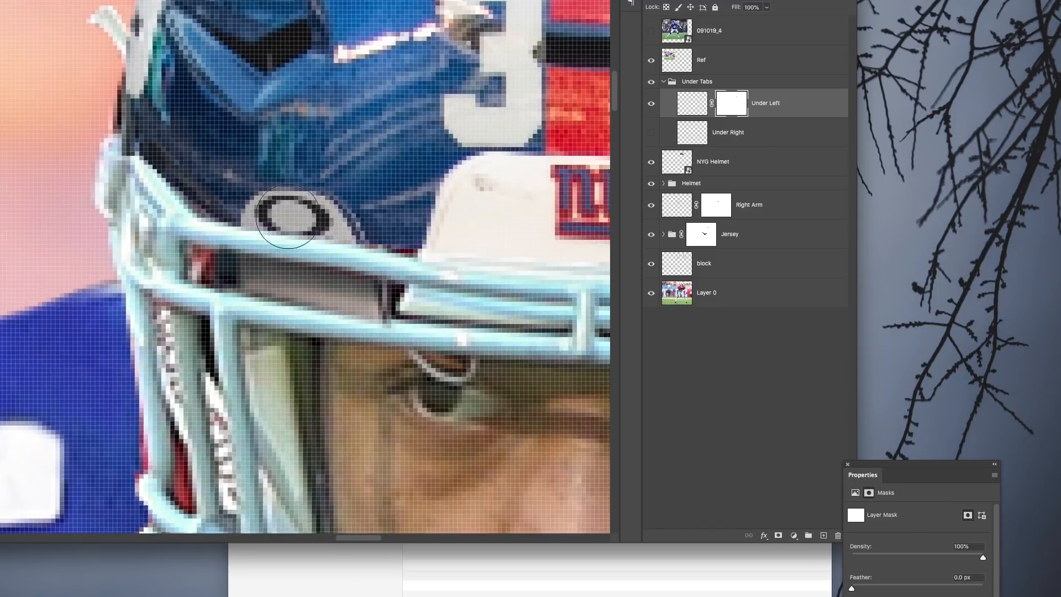
{"action": "scroll", "coordinate": [212, 252], "scroll_direction": "down", "scroll_amount": 2}
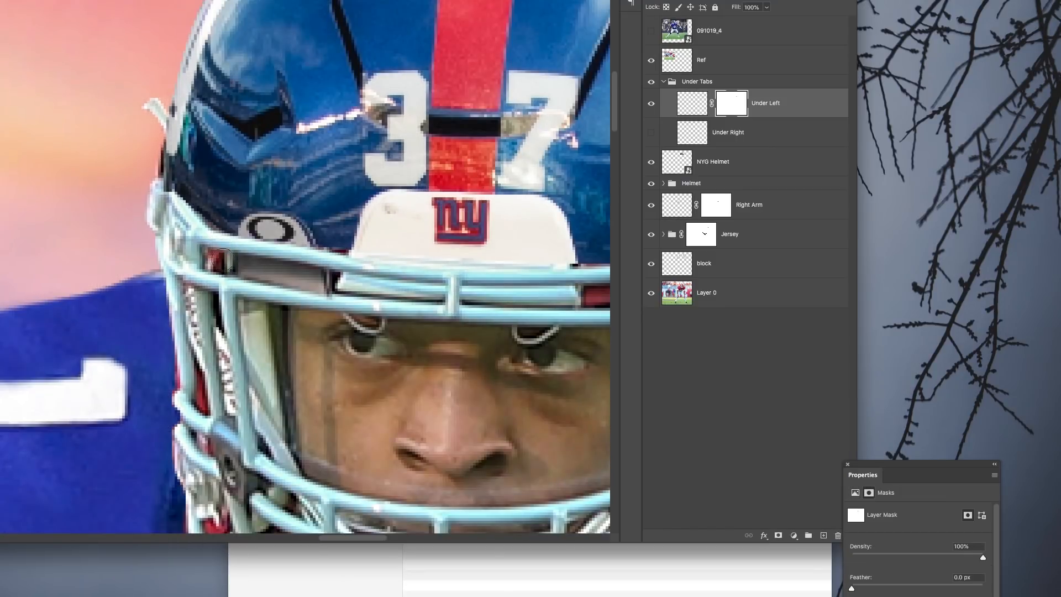
{"action": "left_click_drag", "start_coordinate": [488, 298], "coordinate": [422, 306]}
Show the Under Right tab, resize and position it between the upper facemask bars, and add a layer mask.
{"action": "left_click", "coordinate": [651, 133]}
{"action": "left_click", "coordinate": [724, 133]}
{"action": "key", "text": "v"}
{"action": "key", "text": "super+t"}
{"action": "left_click_drag", "start_coordinate": [377, 294], "coordinate": [474, 307]}
{"action": "mouse_move", "coordinate": [185, 308]}
{"action": "left_mouse_down"}
{"action": "mouse_move", "coordinate": [164, 309]}
{"action": "mouse_move", "coordinate": [208, 291]}
{"action": "mouse_move", "coordinate": [276, 293]}
{"action": "left_mouse_up"}
{"action": "key", "text": "Return"}
{"action": "left_click", "coordinate": [778, 534]}
{"action": "key", "text": "b"}
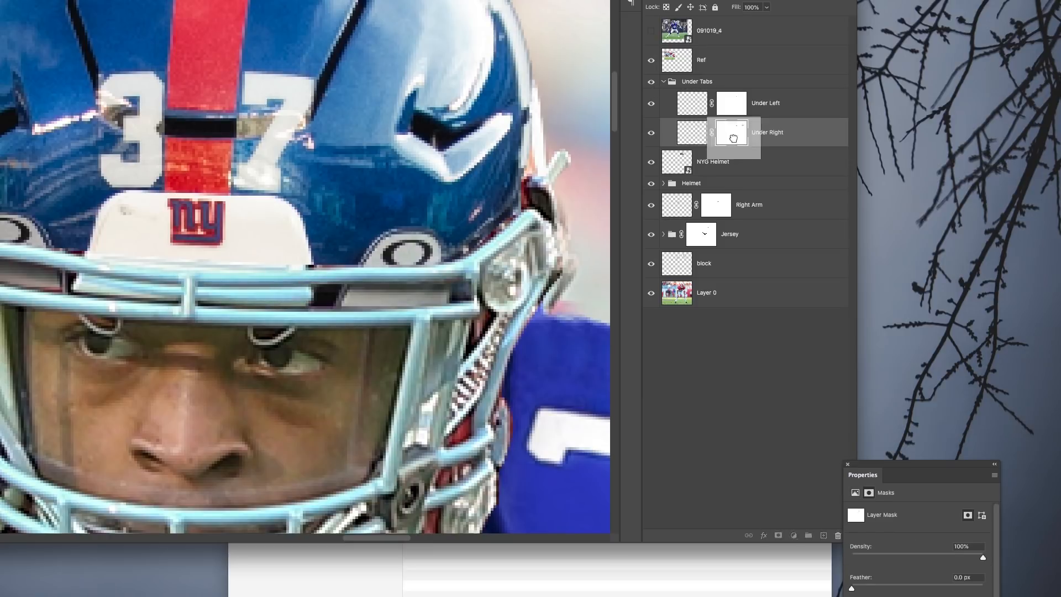
Transform the Under Right tab slightly and nudge it vertically to fit the facemask bars.
{"action": "key", "text": "super+t"}
{"action": "mouse_move", "coordinate": [465, 294]}
{"action": "left_mouse_down"}
{"action": "mouse_move", "coordinate": [475, 294]}
{"action": "mouse_move", "coordinate": [461, 297]}
{"action": "left_mouse_up"}
{"action": "key", "text": "Return"}
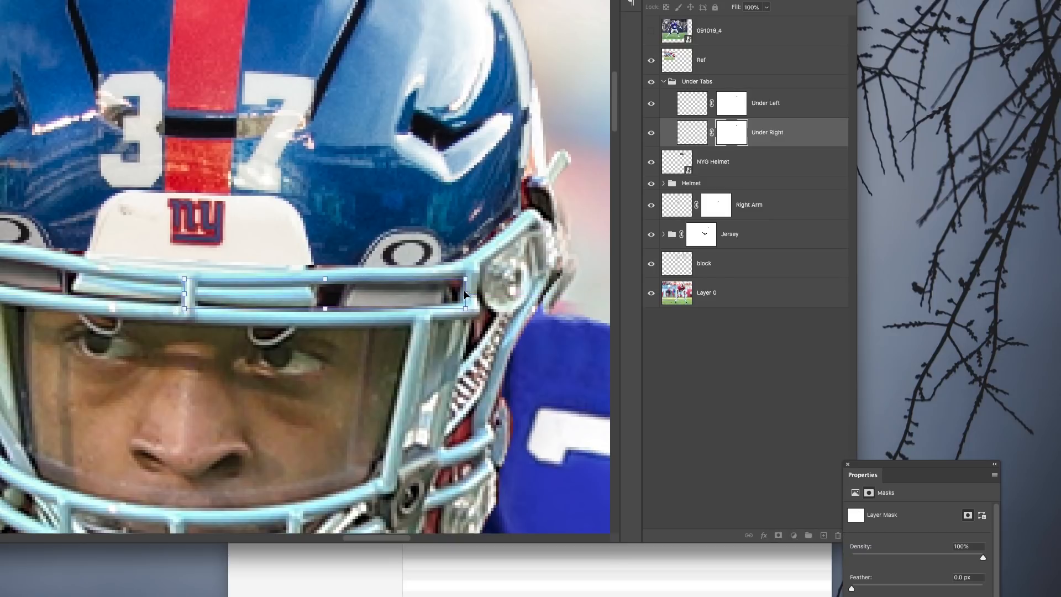
{"action": "left_click", "coordinate": [736, 172]}
{"action": "key", "text": "Down"}
{"action": "key", "text": "Up"}
{"action": "key", "text": "Down"}
Inspect the fitted under-helmet tabs at several scales and compare the helmet with and without the Under Left tab.
{"action": "key", "text": "super+minus"}
{"action": "key", "text": "super+minus"}
{"action": "key", "text": "super+minus"}
{"action": "key", "text": "super+equal"}
{"action": "key", "text": "super+equal"}
{"action": "key", "text": "super+equal"}
{"action": "key", "text": "super+equal"}
{"action": "key", "text": "super+minus"}
{"action": "key", "text": "super+minus"}
{"action": "key", "text": "super+minus"}
{"action": "left_click_drag", "start_coordinate": [221, 425], "coordinate": [328, 409]}
{"action": "key", "text": "super+equal"}
{"action": "left_click", "coordinate": [651, 104]}
{"action": "left_click", "coordinate": [651, 104]}
Mask the lower edge of the Under Left tab where it meets the facemask bar, and check the whole player.
{"action": "left_click", "coordinate": [732, 103]}
{"action": "left_click_drag", "start_coordinate": [247, 249], "coordinate": [234, 253]}
{"action": "scroll", "coordinate": [234, 252], "scroll_direction": "up", "scroll_amount": 2}
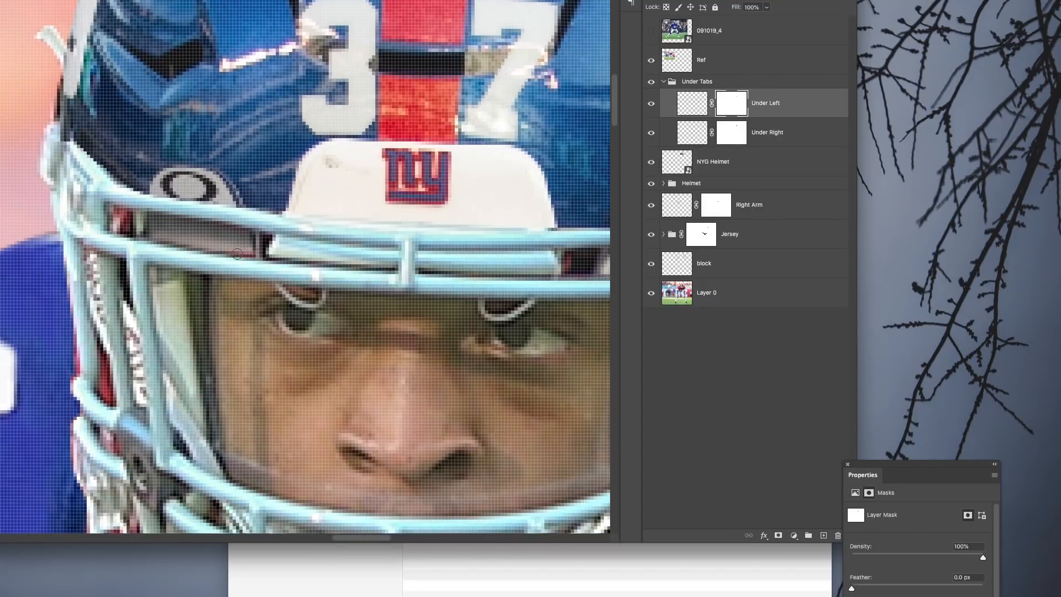
{"action": "scroll", "coordinate": [246, 252], "scroll_direction": "down", "scroll_amount": 8}
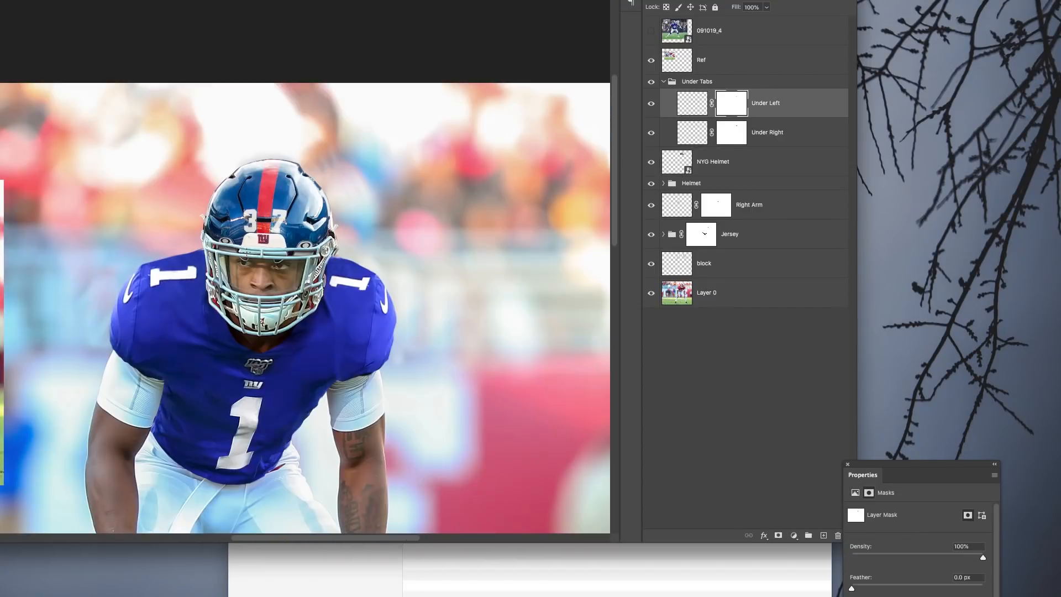
{"action": "scroll", "coordinate": [247, 252], "scroll_direction": "up", "scroll_amount": 2}
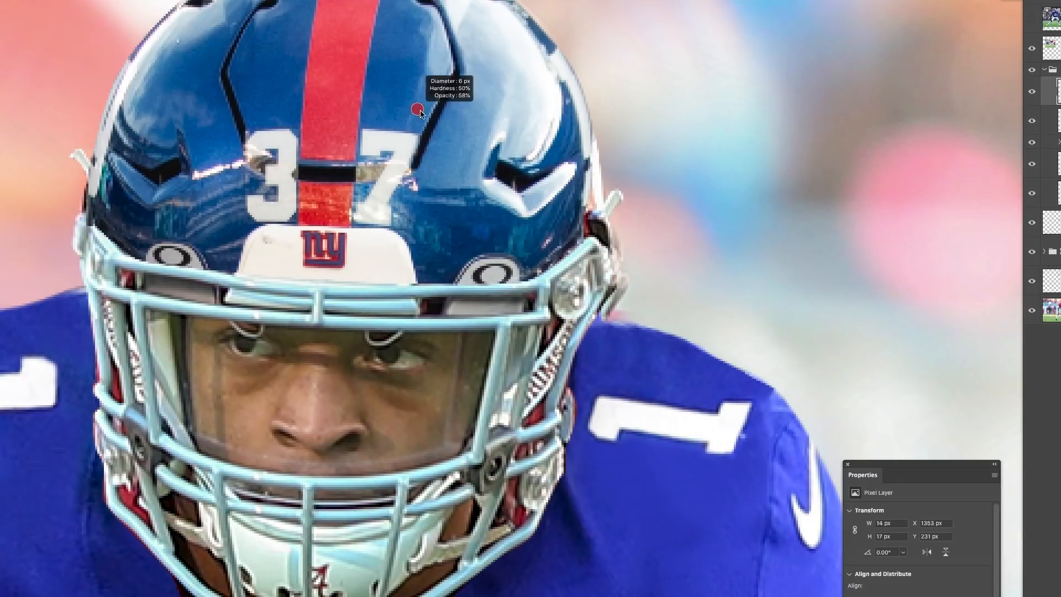
Paint sampled helmet blue over the top of the 7 and extend the black groove beside it.
{"action": "right_click", "coordinate": [417, 134]}
{"action": "left_click", "coordinate": [417, 133], "text": "alt"}
{"action": "left_click", "coordinate": [388, 117], "text": "alt"}
{"action": "mouse_move", "coordinate": [371, 144]}
{"action": "left_mouse_down"}
{"action": "mouse_move", "coordinate": [391, 152]}
{"action": "mouse_move", "coordinate": [412, 138]}
{"action": "mouse_move", "coordinate": [375, 147]}
{"action": "mouse_move", "coordinate": [389, 156]}
{"action": "mouse_move", "coordinate": [376, 157]}
{"action": "mouse_move", "coordinate": [404, 147]}
{"action": "left_mouse_up"}
{"action": "key", "text": "super+z"}
Paint sampled colors over the upper part of the 3 and continue its black groove toward the red stripe.
{"action": "mouse_move", "coordinate": [268, 119]}
{"action": "left_mouse_down"}
{"action": "mouse_move", "coordinate": [253, 154]}
{"action": "mouse_move", "coordinate": [260, 166]}
{"action": "mouse_move", "coordinate": [305, 174]}
{"action": "left_mouse_up"}
{"action": "left_click", "coordinate": [285, 114], "text": "alt"}
{"action": "left_click", "coordinate": [273, 115], "text": "alt"}
{"action": "right_click", "coordinate": [242, 128]}
{"action": "left_click", "coordinate": [244, 134], "text": "alt"}
{"action": "right_click", "coordinate": [296, 173]}
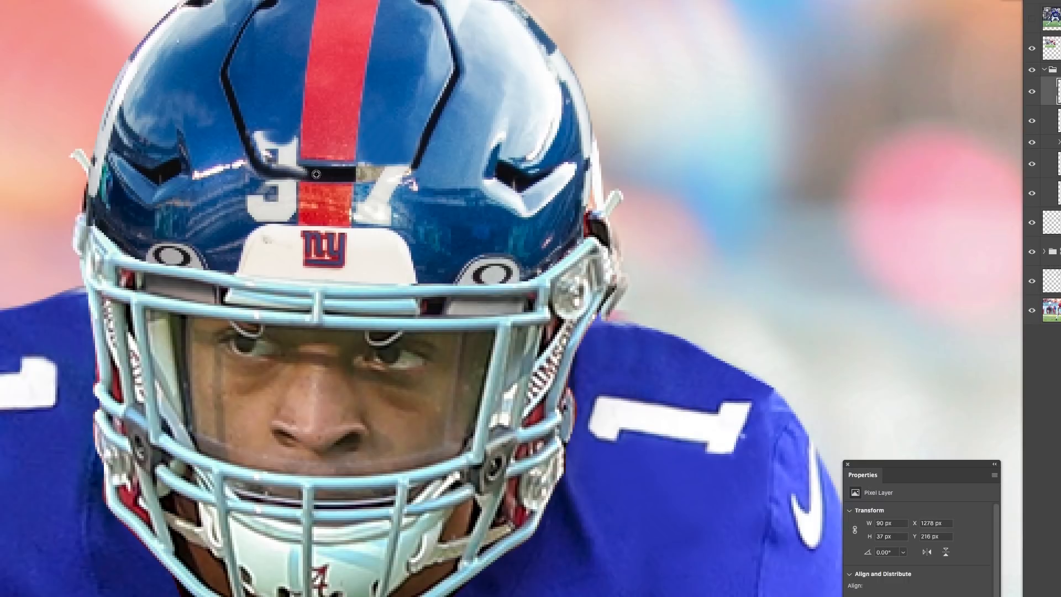
Join the two black grooves with a line across the helmet front and cover more of the 3 with sampled blue.
{"action": "left_click", "coordinate": [414, 165], "text": "alt"}
{"action": "left_click_drag", "start_coordinate": [413, 166], "coordinate": [355, 176]}
{"action": "left_click", "coordinate": [355, 176], "text": "alt"}
{"action": "left_click", "coordinate": [271, 121], "text": "alt"}
{"action": "mouse_move", "coordinate": [265, 134]}
{"action": "left_mouse_down"}
{"action": "mouse_move", "coordinate": [290, 162]}
{"action": "mouse_move", "coordinate": [251, 142]}
{"action": "left_mouse_up"}
{"action": "left_click", "coordinate": [276, 128], "text": "alt"}
{"action": "left_click", "coordinate": [262, 136], "text": "alt"}
{"action": "left_click", "coordinate": [273, 141], "text": "alt"}
{"action": "left_click", "coordinate": [259, 160], "text": "alt"}
Touch up the blue and the red stripe just above the horizontal groove, and check the helmet.
{"action": "left_click", "coordinate": [379, 154], "text": "alt"}
{"action": "mouse_move", "coordinate": [400, 163]}
{"action": "left_mouse_down"}
{"action": "mouse_move", "coordinate": [362, 167]}
{"action": "mouse_move", "coordinate": [343, 142]}
{"action": "mouse_move", "coordinate": [312, 160]}
{"action": "mouse_move", "coordinate": [316, 150]}
{"action": "mouse_move", "coordinate": [342, 162]}
{"action": "mouse_move", "coordinate": [316, 166]}
{"action": "left_mouse_up"}
{"action": "left_click", "coordinate": [329, 140], "text": "alt"}
{"action": "left_click_drag", "start_coordinate": [312, 154], "coordinate": [310, 169]}
{"action": "scroll", "coordinate": [344, 174], "scroll_direction": "up", "scroll_amount": 2}
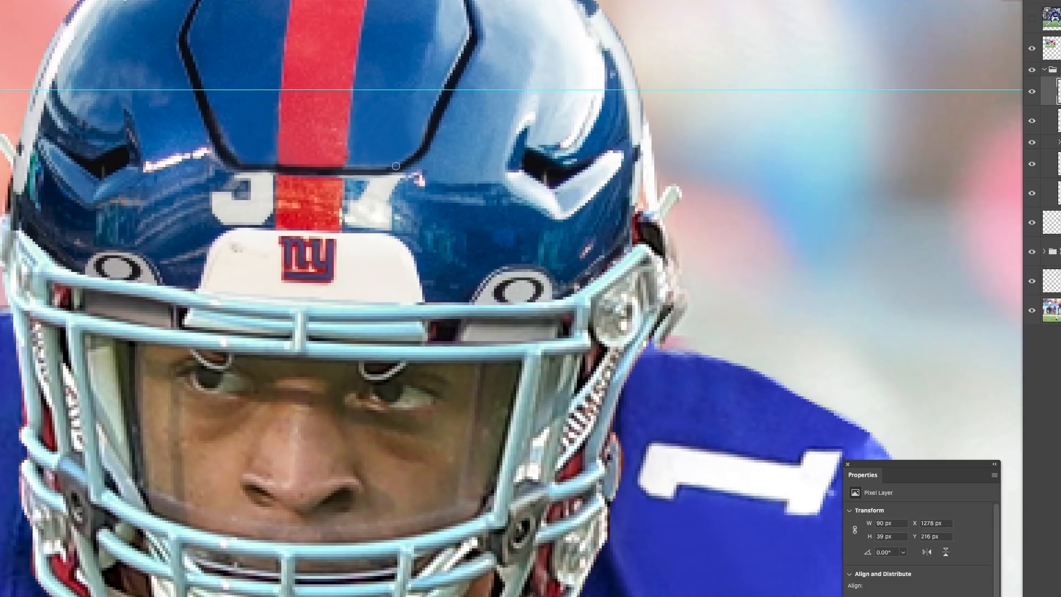
{"action": "scroll", "coordinate": [396, 165], "scroll_direction": "down", "scroll_amount": 8}
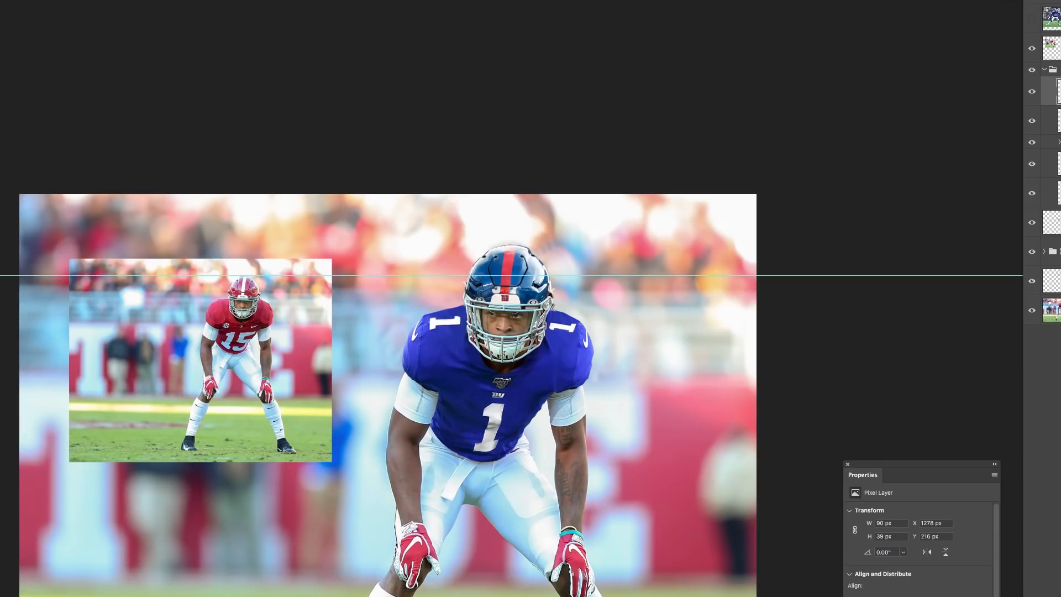
{"action": "scroll", "coordinate": [536, 299], "scroll_direction": "up", "scroll_amount": 8}
Copy a blue patch of the NYG Helmet to a new top layer and move it over the remains of the 7.
{"action": "left_click", "coordinate": [1056, 120]}
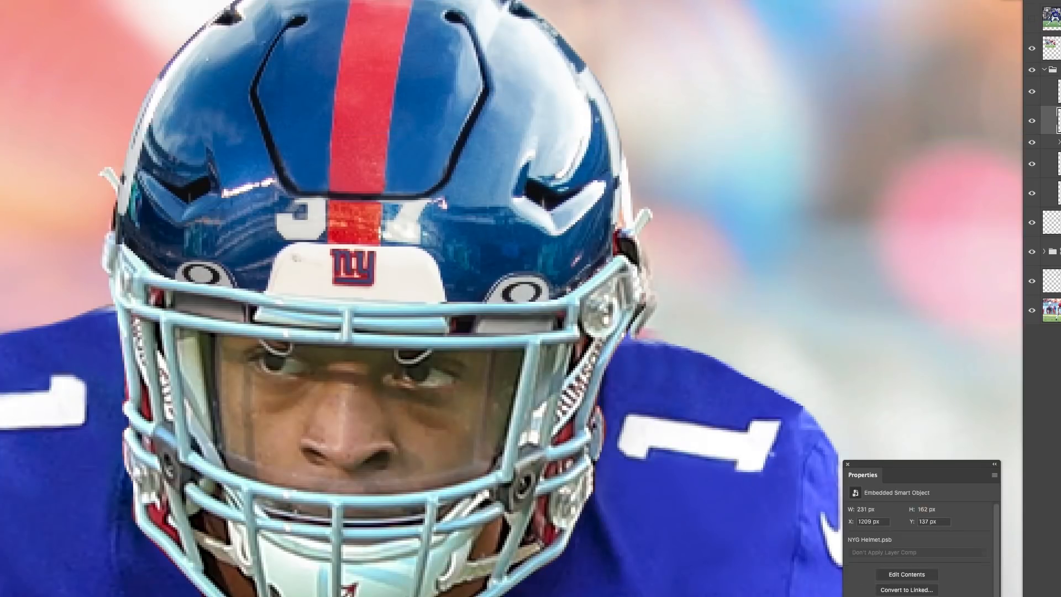
{"action": "left_click_drag", "start_coordinate": [511, 214], "coordinate": [525, 231]}
{"action": "left_click", "coordinate": [434, 209]}
{"action": "left_click", "coordinate": [500, 196]}
{"action": "key", "text": "Return"}
{"action": "key", "text": "super+j"}
{"action": "key", "text": "super+]"}
{"action": "left_click_drag", "start_coordinate": [453, 200], "coordinate": [405, 186]}
{"action": "left_click_drag", "start_coordinate": [452, 218], "coordinate": [457, 225]}
{"action": "key", "text": "super+z"}
Sharpen the blue patch, add a layer mask and mask out its upper part over the helmet's groove.
{"action": "left_click", "coordinate": [83, 1]}
{"action": "mouse_move", "coordinate": [95, 102]}
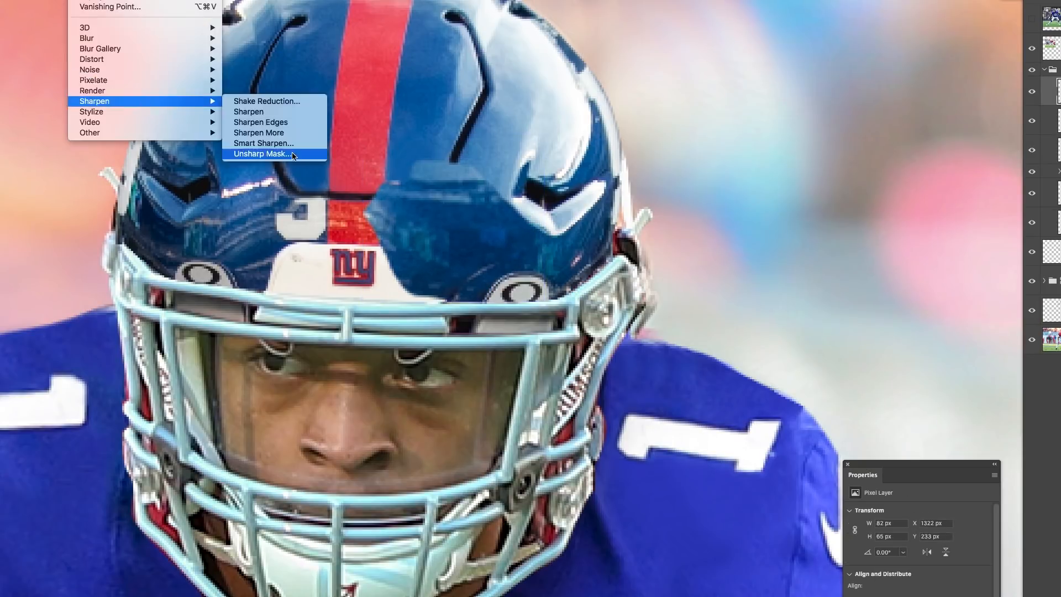
{"action": "left_click", "coordinate": [288, 143]}
{"action": "key", "text": "Return"}
{"action": "left_click", "coordinate": [1060, 596]}
{"action": "key", "text": "b"}
{"action": "left_click_drag", "start_coordinate": [395, 167], "coordinate": [454, 165]}
{"action": "left_click_drag", "start_coordinate": [393, 200], "coordinate": [495, 193]}
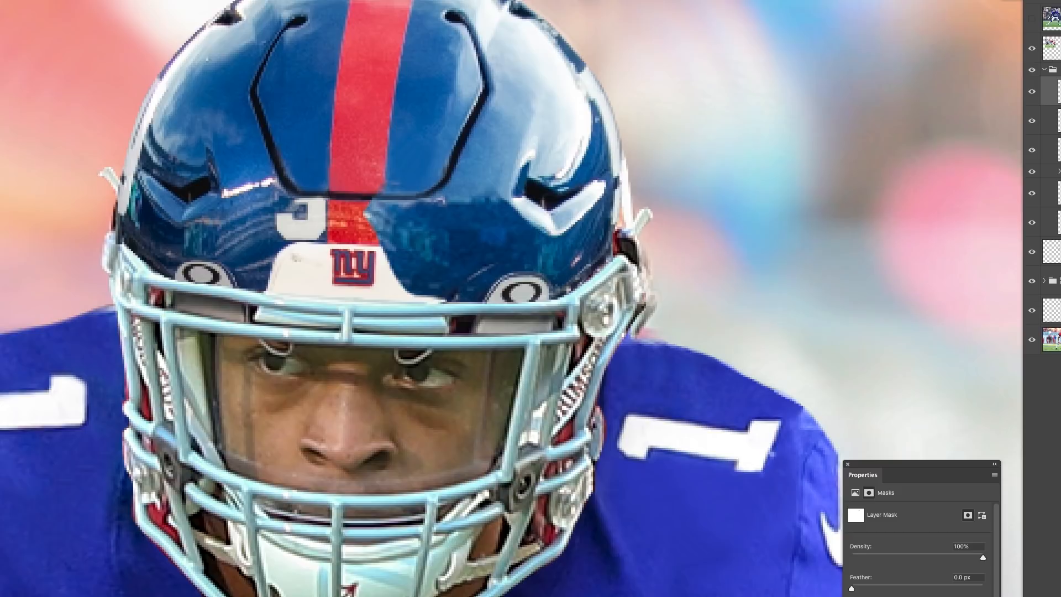
Mask the blue patch off the white bumper and red stripe, enlarging the brush and undoing unwanted strokes.
{"action": "mouse_move", "coordinate": [395, 275]}
{"action": "left_mouse_down"}
{"action": "mouse_move", "coordinate": [408, 275]}
{"action": "mouse_move", "coordinate": [354, 215]}
{"action": "mouse_move", "coordinate": [454, 195]}
{"action": "mouse_move", "coordinate": [395, 209]}
{"action": "left_mouse_up"}
{"action": "key", "text": "bracketright"}
{"action": "key", "text": "bracketright"}
{"action": "key", "text": "bracketright"}
{"action": "key", "text": "super+z"}
{"action": "key", "text": "super+z"}
{"action": "key", "text": "super+z"}
{"action": "key", "text": "super+z"}
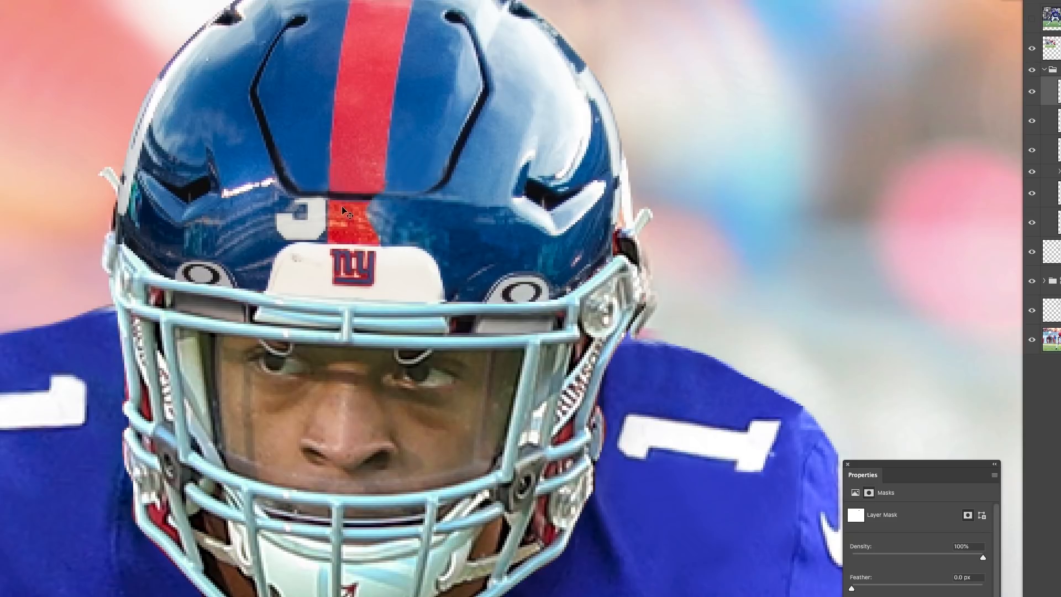
{"action": "key", "text": "super+minus"}
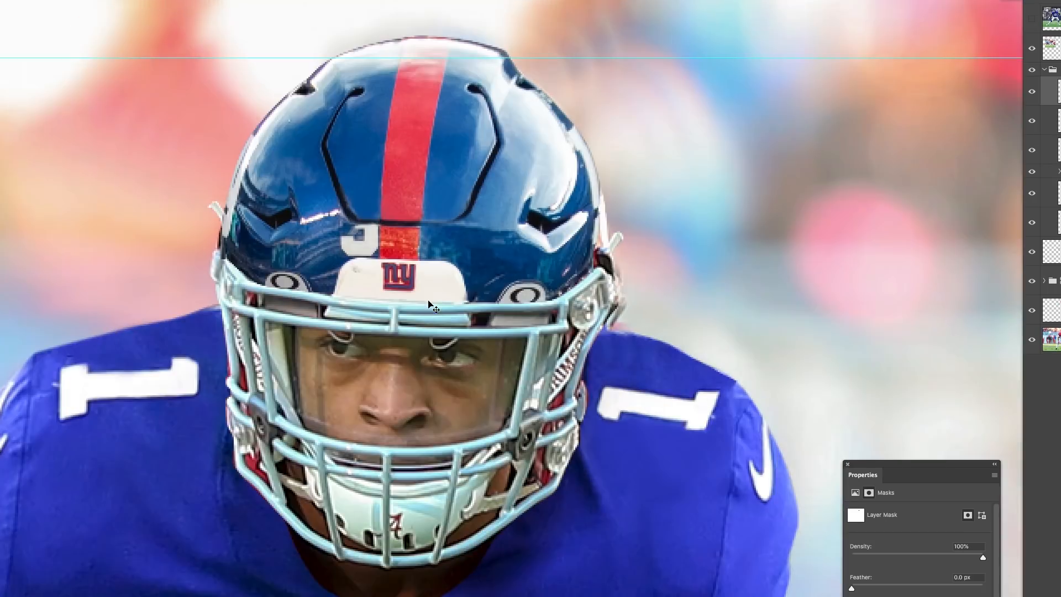
Mask the blue patch over the removed 7 a little further along its right edge with a small brush.
{"action": "key", "text": "super+2"}
{"action": "key", "text": "bracketright"}
{"action": "key", "text": "bracketright"}
{"action": "key", "text": "bracketright"}
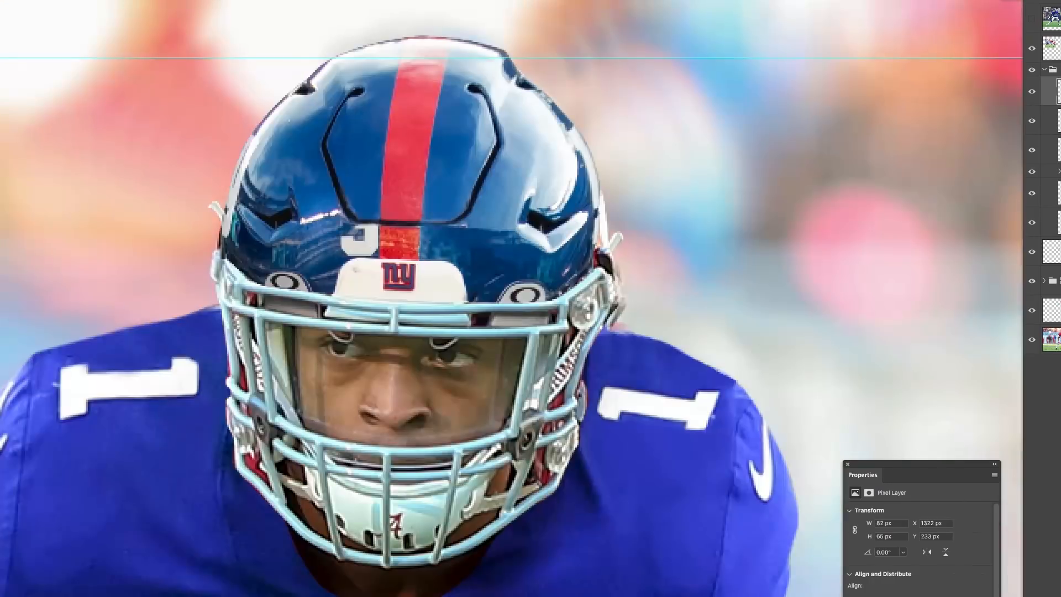
{"action": "key", "text": "super+backslash"}
{"action": "key", "text": "bracketleft"}
{"action": "key", "text": "bracketleft"}
{"action": "mouse_move", "coordinate": [498, 239]}
{"action": "left_mouse_down"}
{"action": "mouse_move", "coordinate": [494, 204]}
{"action": "mouse_move", "coordinate": [512, 161]}
{"action": "mouse_move", "coordinate": [498, 146]}
{"action": "mouse_move", "coordinate": [502, 174]}
{"action": "mouse_move", "coordinate": [629, 284]}
{"action": "mouse_move", "coordinate": [410, 233]}
{"action": "mouse_move", "coordinate": [473, 252]}
{"action": "mouse_move", "coordinate": [436, 239]}
{"action": "left_mouse_up"}
{"action": "key", "text": "bracketleft"}
Merge the blue patch layers and clone nearby helmet blue over the patch's seams with the Clone Stamp.
{"action": "key", "text": "super+alt+shift+n"}
{"action": "key", "text": "super+e"}
{"action": "key", "text": "super+e"}
{"action": "key", "text": "s"}
{"action": "left_click", "coordinate": [501, 265], "text": "alt"}
{"action": "left_click_drag", "start_coordinate": [474, 236], "coordinate": [426, 250]}
{"action": "left_click", "coordinate": [466, 228]}
{"action": "key", "text": "super+equal"}
{"action": "key", "text": "super+equal"}
{"action": "mouse_move", "coordinate": [416, 184]}
{"action": "left_mouse_down"}
{"action": "mouse_move", "coordinate": [445, 179]}
{"action": "mouse_move", "coordinate": [444, 154]}
{"action": "mouse_move", "coordinate": [485, 178]}
{"action": "left_mouse_up"}
{"action": "key", "text": "super+minus"}
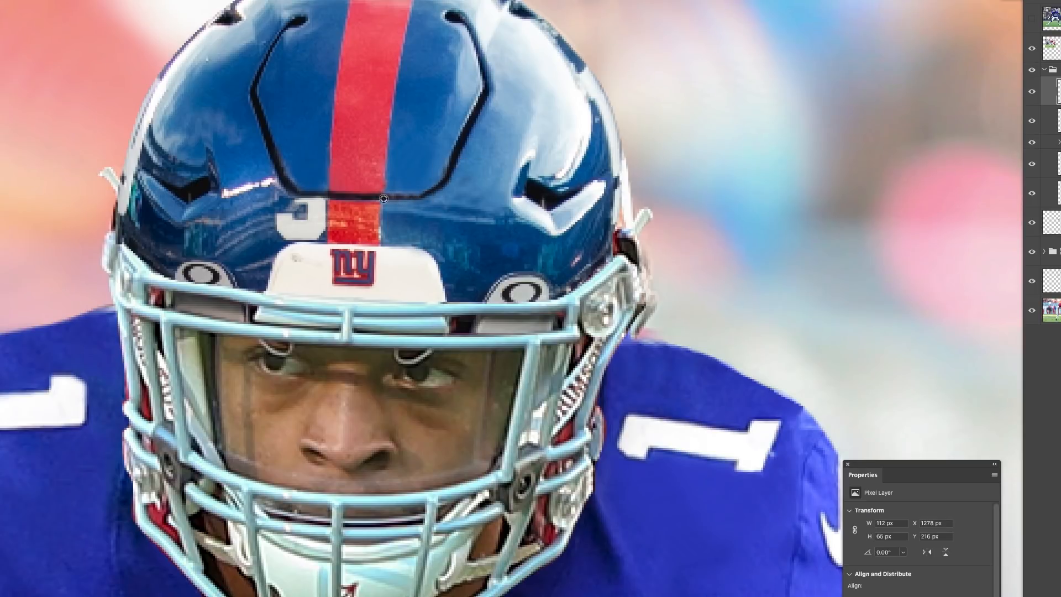
{"action": "key", "text": "p"}
{"action": "key", "text": "super+minus"}
{"action": "key", "text": "super+minus"}
{"action": "key", "text": "super+minus"}
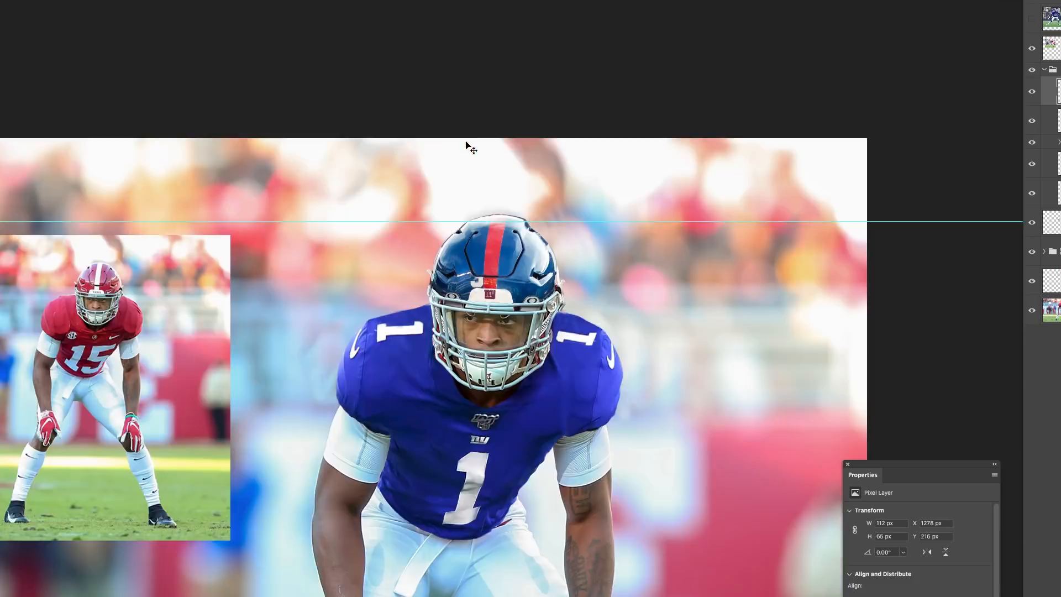
Trace the blue area left of the white digit on the NYG Helmet layer with the Pen tool and make it a selection with 0 px feather.
{"action": "key", "text": "super+plus"}
{"action": "key", "text": "super+plus"}
{"action": "key", "text": "super+plus"}
{"action": "key", "text": "alt+shift+super+n"}
{"action": "key", "text": "super+z"}
{"action": "left_click", "coordinate": [1052, 120]}
{"action": "left_click", "coordinate": [294, 184]}
{"action": "left_click", "coordinate": [272, 206]}
{"action": "left_click", "coordinate": [230, 251]}
{"action": "left_click", "coordinate": [221, 280]}
{"action": "left_click", "coordinate": [272, 282]}
{"action": "left_click", "coordinate": [305, 308]}
{"action": "left_click", "coordinate": [327, 271]}
{"action": "left_click", "coordinate": [371, 258]}
{"action": "left_click", "coordinate": [333, 205]}
{"action": "left_click", "coordinate": [294, 184]}
{"action": "right_click", "coordinate": [309, 196]}
{"action": "left_click", "coordinate": [342, 239]}
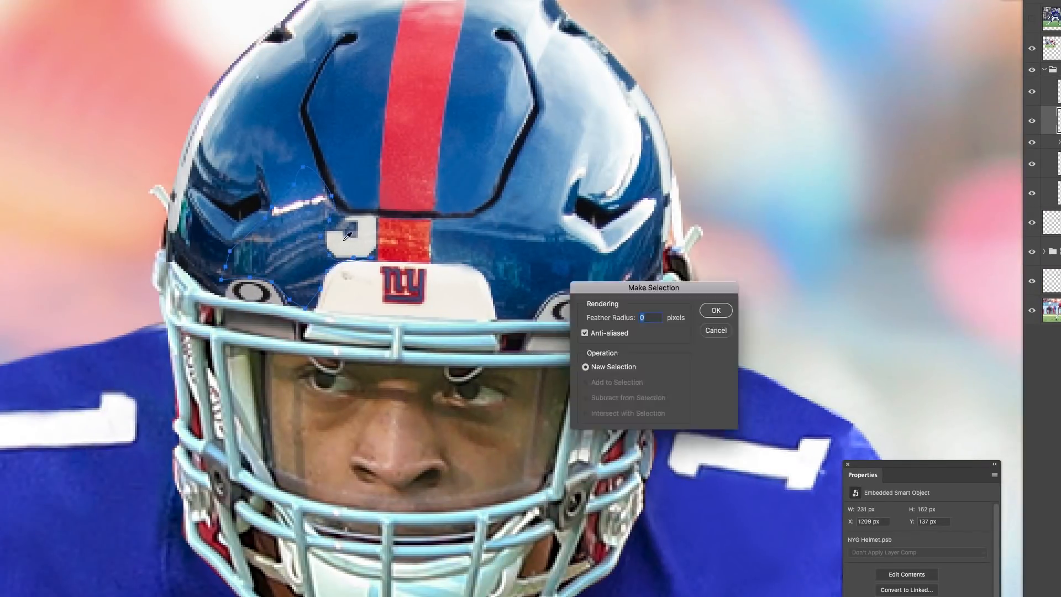
{"action": "key", "text": "Return"}
Copy the selected helmet blue to a new layer and transform it to cover the white digit left of the red stripe.
{"action": "key", "text": "super+j"}
{"action": "key", "text": "super+t"}
{"action": "left_click_drag", "start_coordinate": [373, 164], "coordinate": [454, 83]}
{"action": "left_click_drag", "start_coordinate": [405, 179], "coordinate": [408, 194]}
{"action": "mouse_move", "coordinate": [335, 184]}
{"action": "left_mouse_down"}
{"action": "mouse_move", "coordinate": [330, 240]}
{"action": "mouse_move", "coordinate": [342, 225]}
{"action": "mouse_move", "coordinate": [356, 234]}
{"action": "left_mouse_up"}
{"action": "key", "text": "Return"}
{"action": "key", "text": "super+z"}
Brush the edges of the new blue patch into the bumper, groove and red stripe, comparing with the patch layer hidden.
{"action": "key", "text": "b"}
{"action": "mouse_move", "coordinate": [357, 327]}
{"action": "left_mouse_down"}
{"action": "mouse_move", "coordinate": [385, 303]}
{"action": "mouse_move", "coordinate": [359, 287]}
{"action": "mouse_move", "coordinate": [249, 301]}
{"action": "left_mouse_up"}
{"action": "left_click", "coordinate": [1031, 91]}
{"action": "left_click", "coordinate": [1032, 92]}
{"action": "left_click_drag", "start_coordinate": [279, 265], "coordinate": [290, 255]}
{"action": "mouse_move", "coordinate": [351, 180]}
{"action": "left_mouse_down"}
{"action": "mouse_move", "coordinate": [406, 243]}
{"action": "mouse_move", "coordinate": [401, 208]}
{"action": "left_mouse_up"}
{"action": "key", "text": "super+minus"}
{"action": "key", "text": "super+minus"}
{"action": "key", "text": "super+equal"}
{"action": "key", "text": "super+equal"}
{"action": "key", "text": "super+equal"}
{"action": "left_click", "coordinate": [1049, 121]}
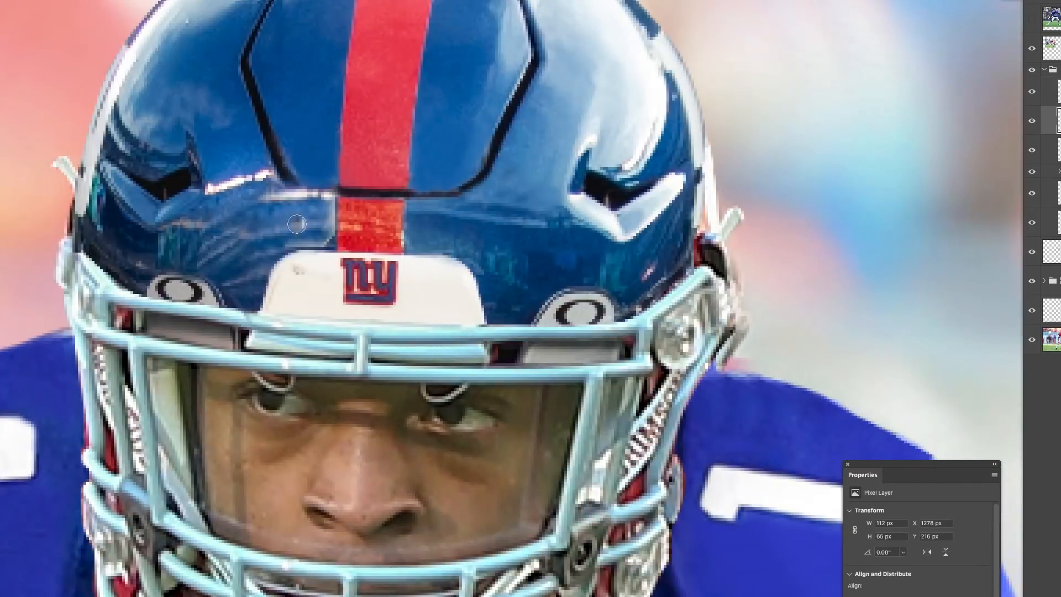
{"action": "right_click", "coordinate": [260, 221]}
{"action": "key", "text": "Escape"}
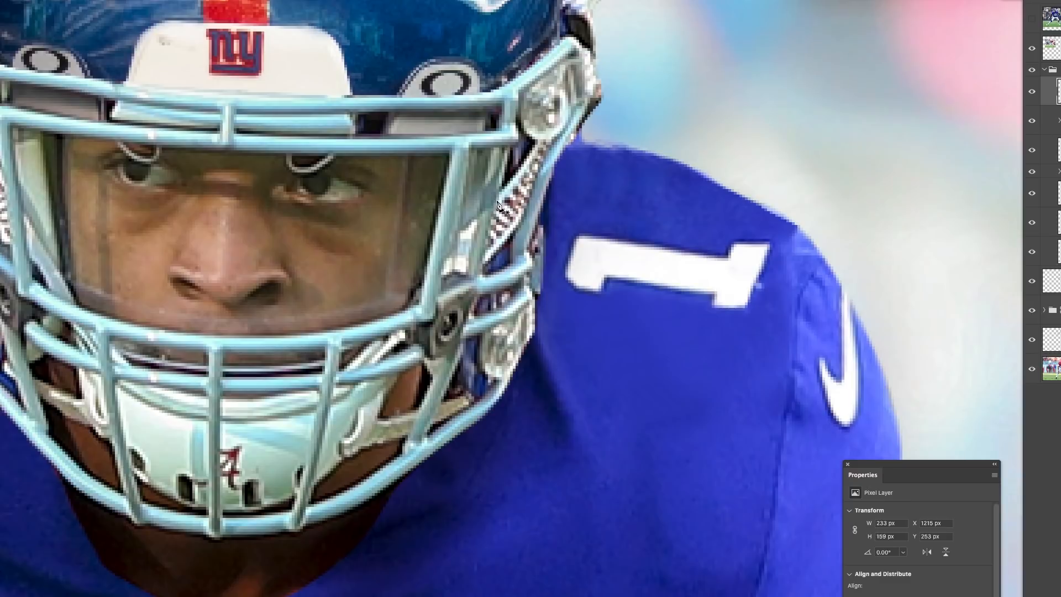
Select the lettering on the strap at the facemask's right side and cover it with a #f8ffff fill on a new layer, then deselect.
{"action": "mouse_move", "coordinate": [500, 201]}
{"action": "left_mouse_down"}
{"action": "mouse_move", "coordinate": [552, 140]}
{"action": "mouse_move", "coordinate": [520, 221]}
{"action": "mouse_move", "coordinate": [485, 260]}
{"action": "mouse_move", "coordinate": [501, 200]}
{"action": "left_mouse_up"}
{"action": "right_click", "coordinate": [512, 200]}
{"action": "left_click", "coordinate": [531, 243]}
{"action": "key", "text": "Return"}
{"action": "left_click", "coordinate": [500, 236]}
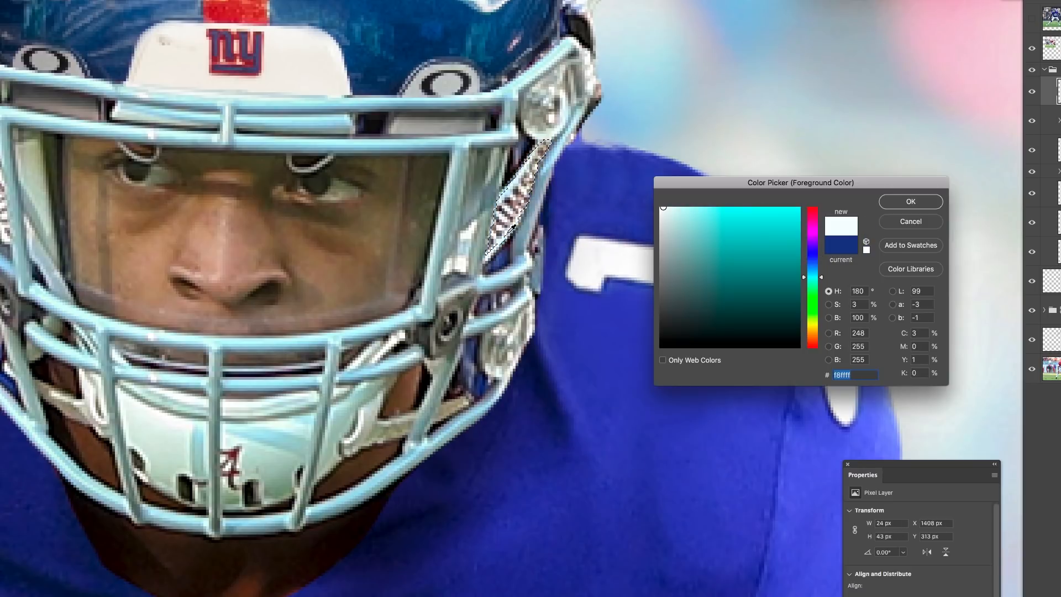
{"action": "key", "text": "Return"}
{"action": "key", "text": "alt+BackSpace"}
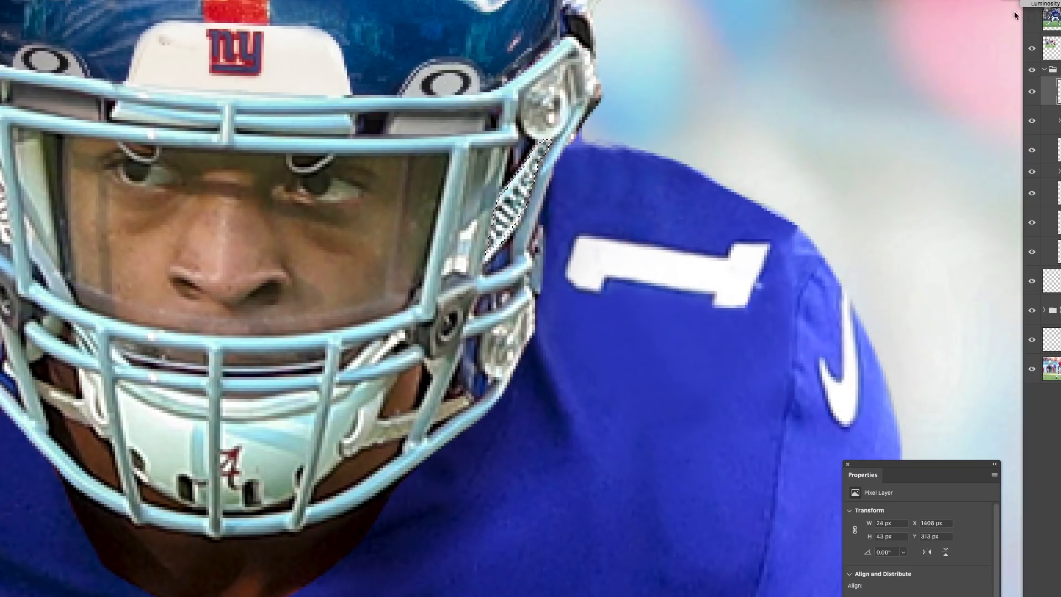
{"action": "key", "text": "ctrl+j"}
{"action": "key", "text": "alt+BackSpace"}
{"action": "key", "text": "ctrl+d"}
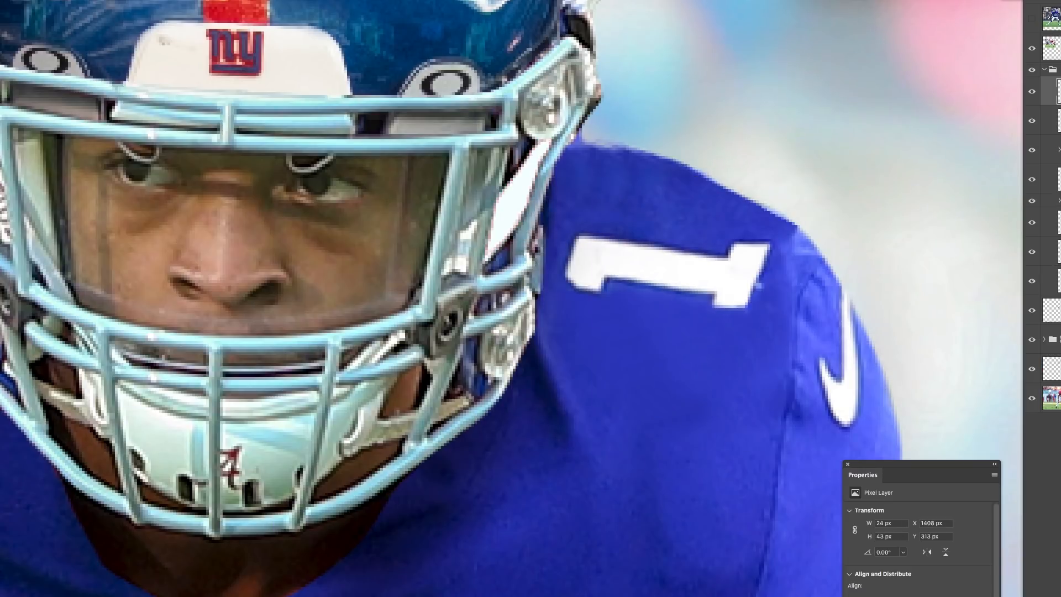
Try Satin on the white strap fill, then replace it with an Inner Shadow and adjust its opacity, choke and size.
{"action": "left_click", "coordinate": [1033, 228]}
{"action": "left_click", "coordinate": [1033, 228]}
{"action": "left_click", "coordinate": [1047, 226]}
{"action": "right_click", "coordinate": [1046, 225]}
{"action": "left_click", "coordinate": [1053, 280]}
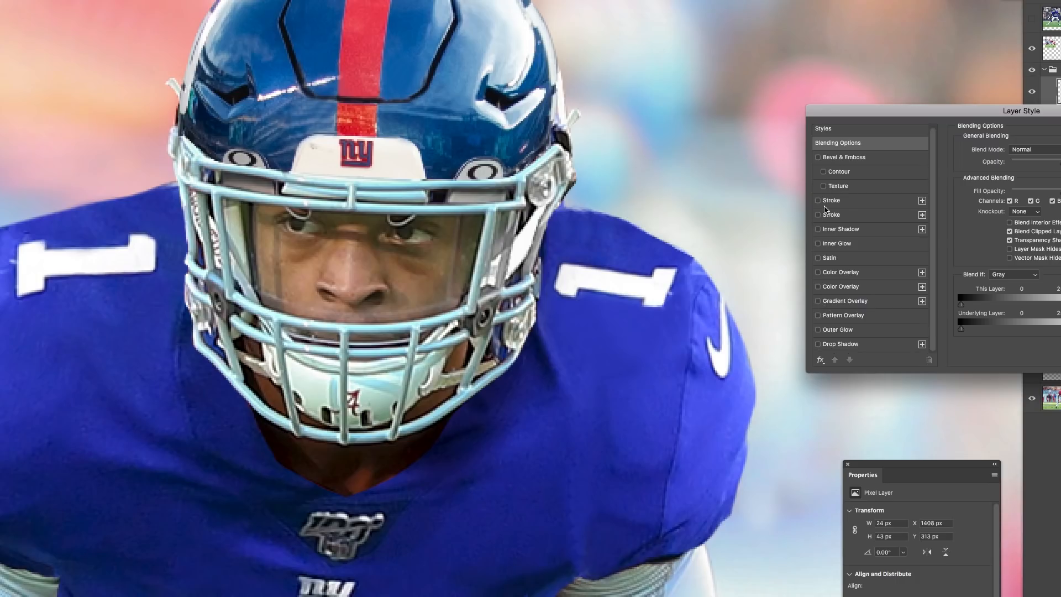
{"action": "left_click", "coordinate": [819, 258]}
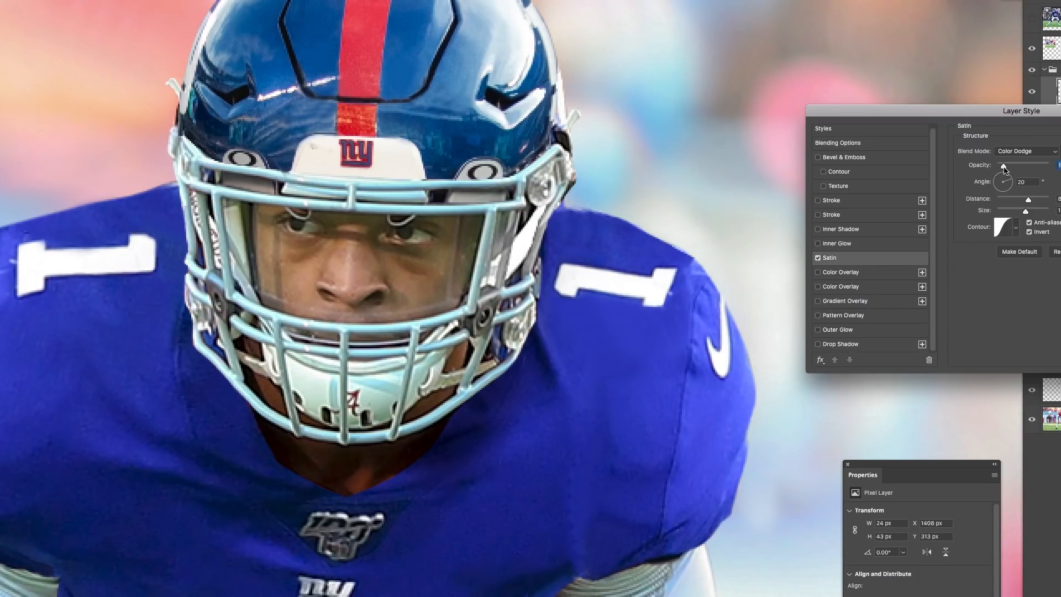
{"action": "left_click", "coordinate": [818, 258]}
{"action": "left_click", "coordinate": [840, 228]}
{"action": "left_click", "coordinate": [1016, 257]}
{"action": "left_click", "coordinate": [986, 283]}
{"action": "left_click_drag", "start_coordinate": [1002, 222], "coordinate": [1003, 201]}
{"action": "left_click_drag", "start_coordinate": [997, 211], "coordinate": [1002, 224]}
{"action": "left_click_drag", "start_coordinate": [1013, 167], "coordinate": [1011, 166]}
{"action": "key", "text": "Return"}
{"action": "key", "text": "super+minus"}
{"action": "key", "text": "super+minus"}
{"action": "key", "text": "super+minus"}
Add a second Inner Shadow in Multiply mode to the white strap fill and adjust its settings.
{"action": "key", "text": "super+plus"}
{"action": "key", "text": "super+plus"}
{"action": "key", "text": "super+plus"}
{"action": "key", "text": "super+plus"}
{"action": "double_click", "coordinate": [1057, 91]}
{"action": "left_click", "coordinate": [840, 232]}
{"action": "left_click", "coordinate": [821, 360]}
{"action": "left_click", "coordinate": [840, 407]}
{"action": "left_click_drag", "start_coordinate": [1015, 191], "coordinate": [999, 167]}
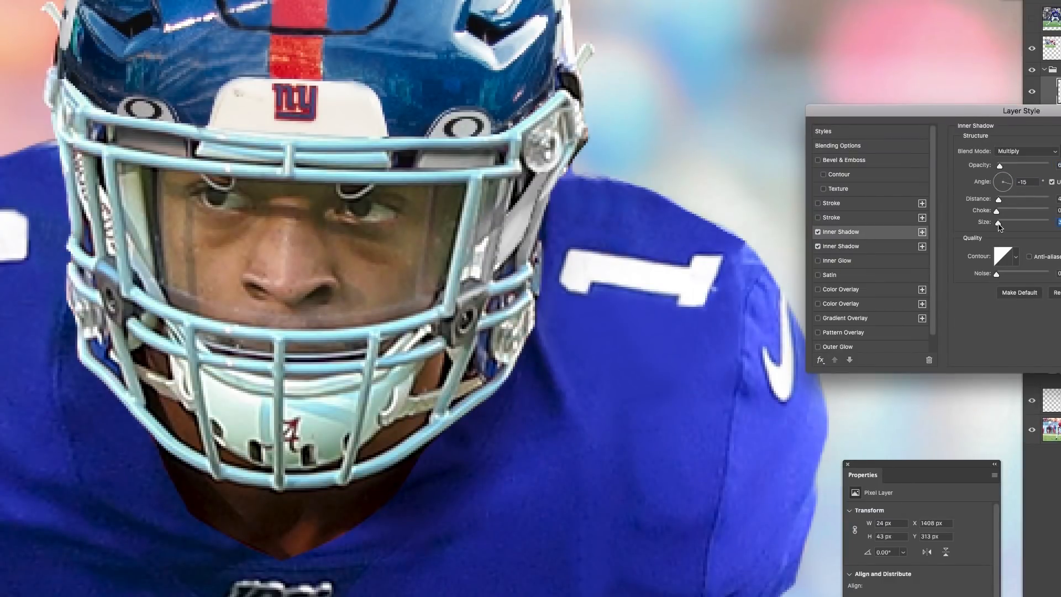
{"action": "key", "text": "Return"}
{"action": "key", "text": "super+minus"}
{"action": "key", "text": "super+minus"}
{"action": "key", "text": "super+minus"}
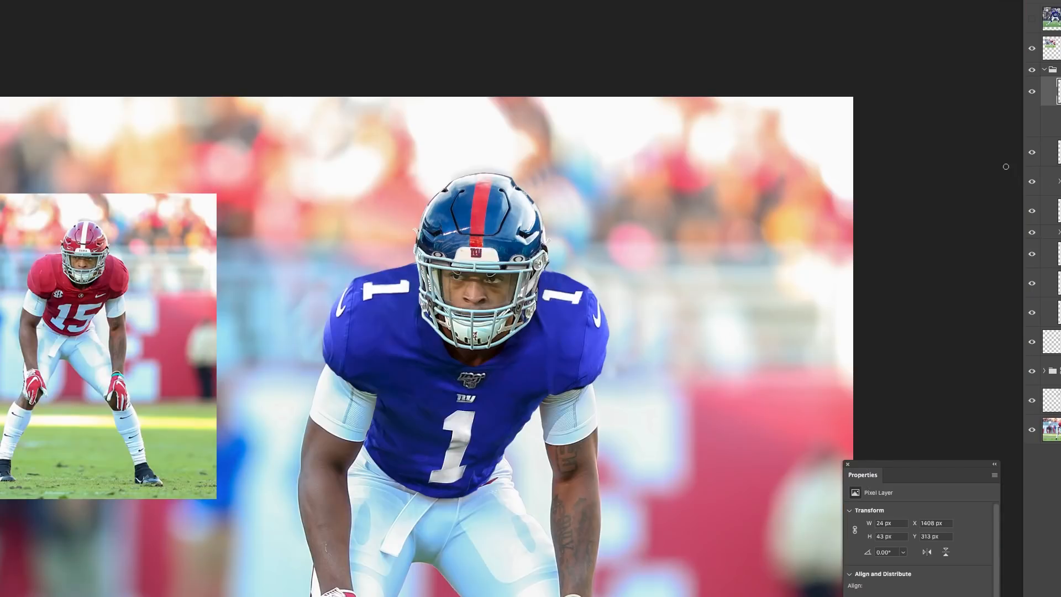
Paint over the lettering on the facemask's left strap on a new layer and compare with the layer hidden.
{"action": "key", "text": "super+plus"}
{"action": "key", "text": "super+plus"}
{"action": "left_click_drag", "start_coordinate": [374, 122], "coordinate": [670, 122]}
{"action": "key", "text": "super+plus"}
{"action": "key", "text": "super+plus"}
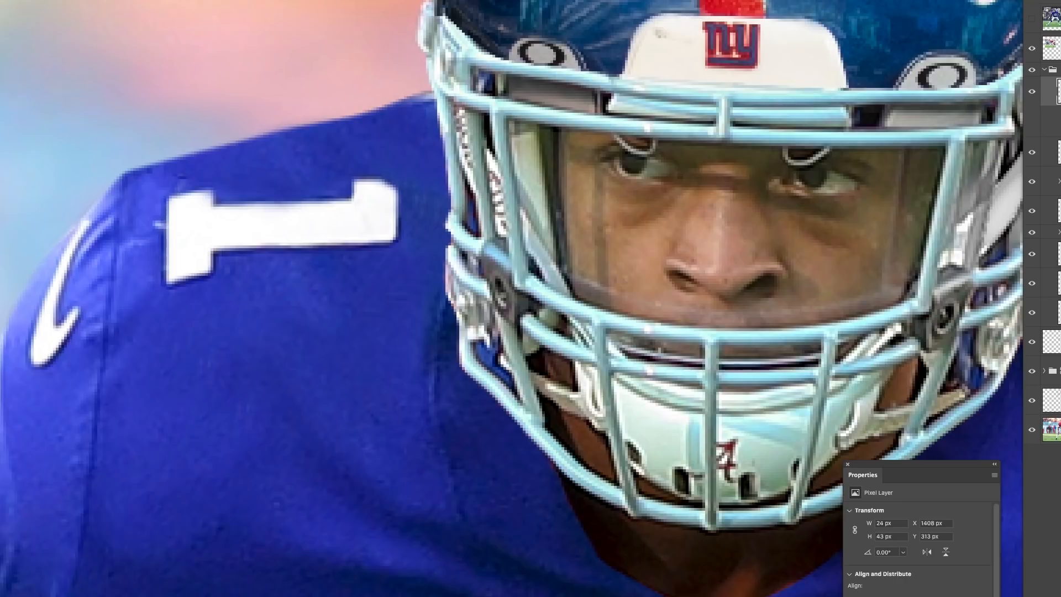
{"action": "left_click_drag", "start_coordinate": [745, 143], "coordinate": [617, 143]}
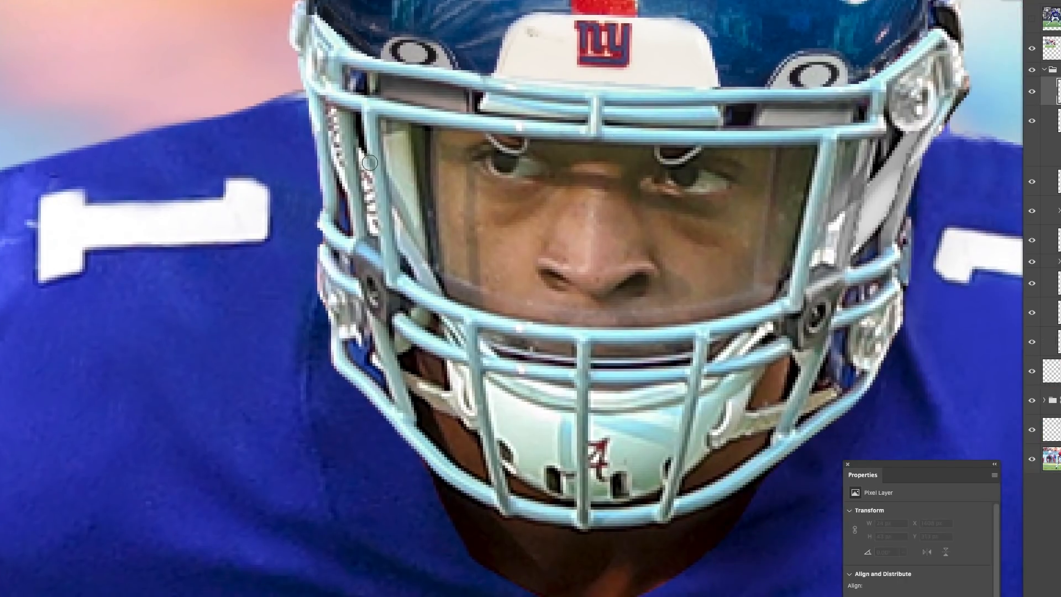
{"action": "left_click_drag", "start_coordinate": [365, 169], "coordinate": [371, 221]}
{"action": "right_click", "coordinate": [368, 182]}
{"action": "left_click", "coordinate": [368, 184]}
{"action": "left_click_drag", "start_coordinate": [335, 161], "coordinate": [335, 117]}
{"action": "left_click", "coordinate": [1030, 97]}
{"action": "left_click", "coordinate": [1030, 97]}
{"action": "key", "text": "super+minus"}
{"action": "key", "text": "super+minus"}
{"action": "key", "text": "super+minus"}
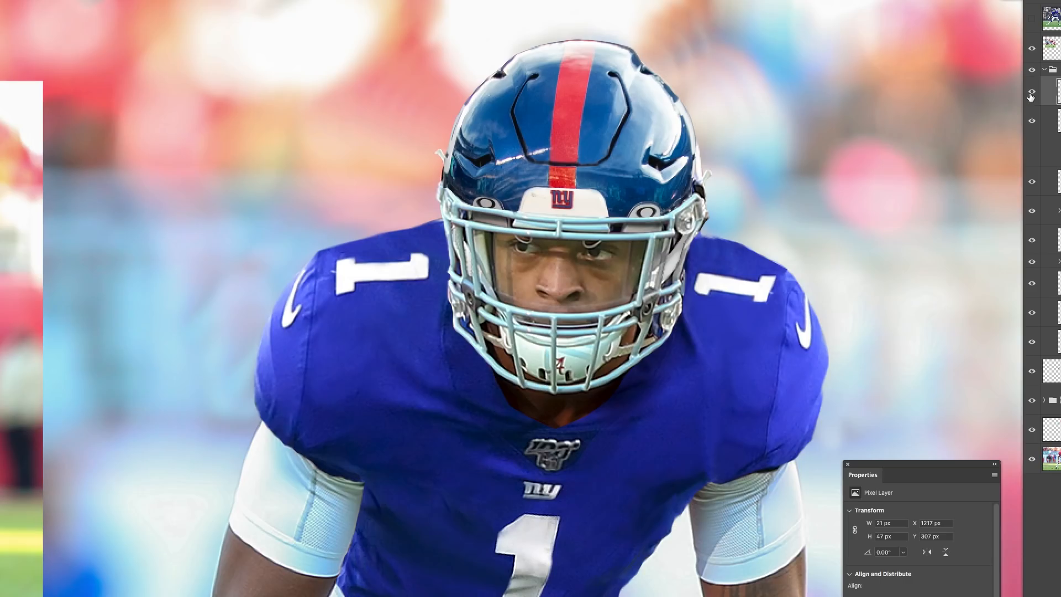
{"action": "key", "text": "super+equal"}
{"action": "key", "text": "super+equal"}
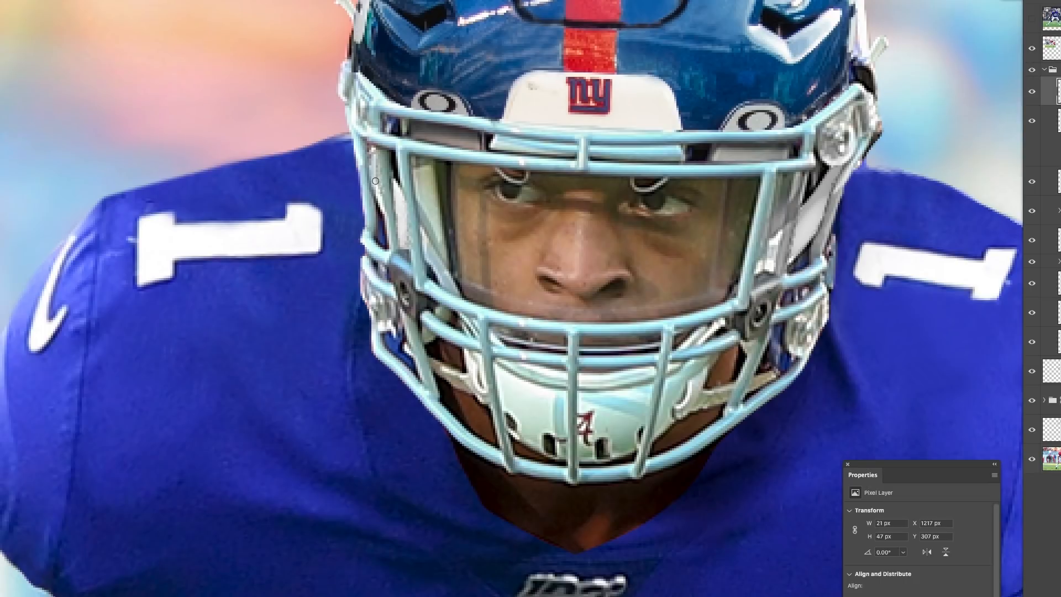
Select the red glove on the player's right hand in Layer 0 with the Quick Selection tool, including fingers and cuff.
{"action": "key", "text": "super+minus"}
{"action": "key", "text": "super+minus"}
{"action": "key", "text": "super+minus"}
{"action": "key", "text": "super+minus"}
{"action": "left_click_drag", "start_coordinate": [832, 289], "coordinate": [814, 209]}
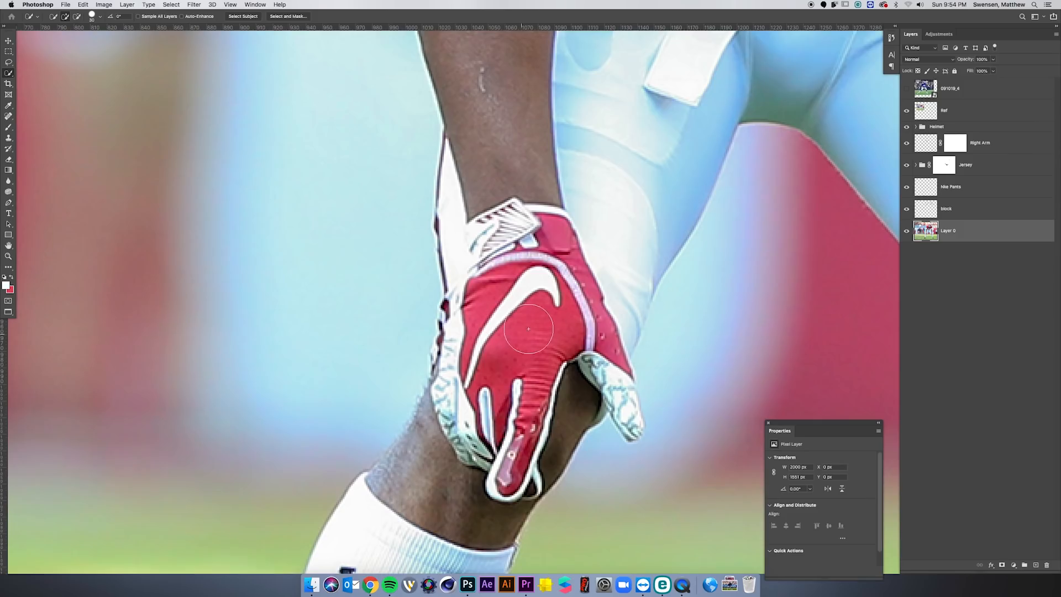
{"action": "left_click", "coordinate": [536, 301]}
{"action": "mouse_move", "coordinate": [555, 241]}
{"action": "left_mouse_down"}
{"action": "mouse_move", "coordinate": [580, 279]}
{"action": "mouse_move", "coordinate": [524, 281]}
{"action": "mouse_move", "coordinate": [508, 310]}
{"action": "mouse_move", "coordinate": [519, 332]}
{"action": "left_mouse_up"}
{"action": "left_click_drag", "start_coordinate": [522, 441], "coordinate": [509, 482]}
{"action": "mouse_move", "coordinate": [480, 411]}
{"action": "left_mouse_down"}
{"action": "mouse_move", "coordinate": [463, 412]}
{"action": "mouse_move", "coordinate": [461, 382]}
{"action": "left_mouse_up"}
{"action": "left_click", "coordinate": [499, 234]}
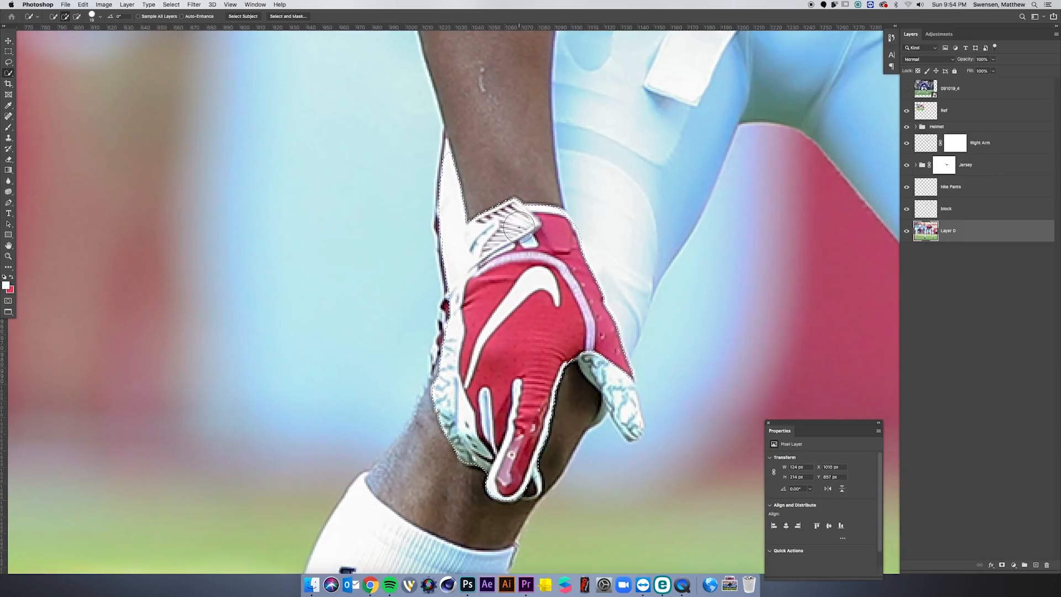
{"action": "left_click_drag", "start_coordinate": [524, 441], "coordinate": [524, 440]}
{"action": "left_click", "coordinate": [528, 486]}
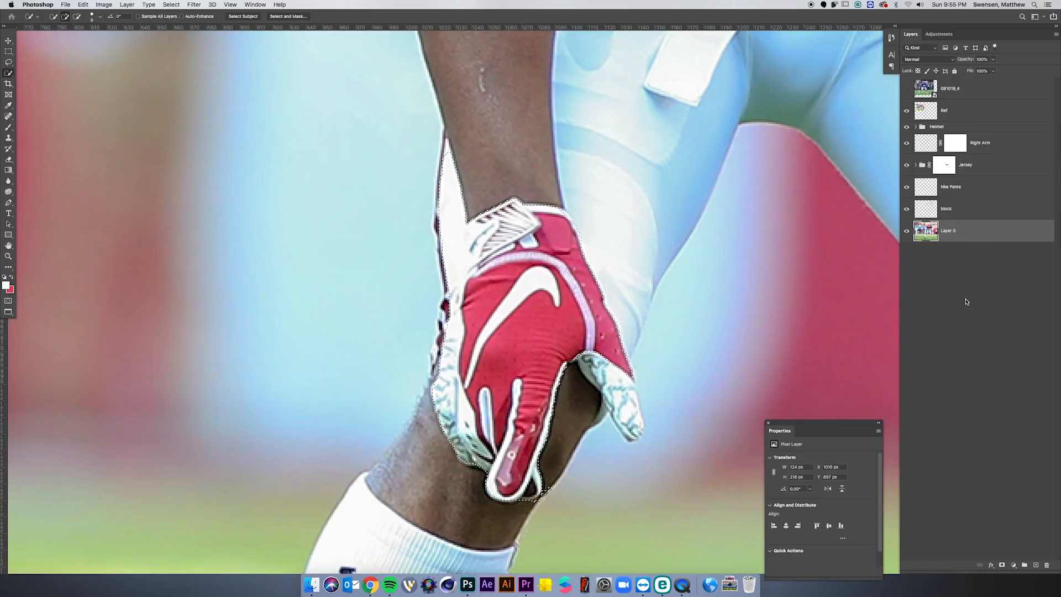
Copy the selected glove to a new layer and name it Hand 1.
{"action": "key", "text": "super+j"}
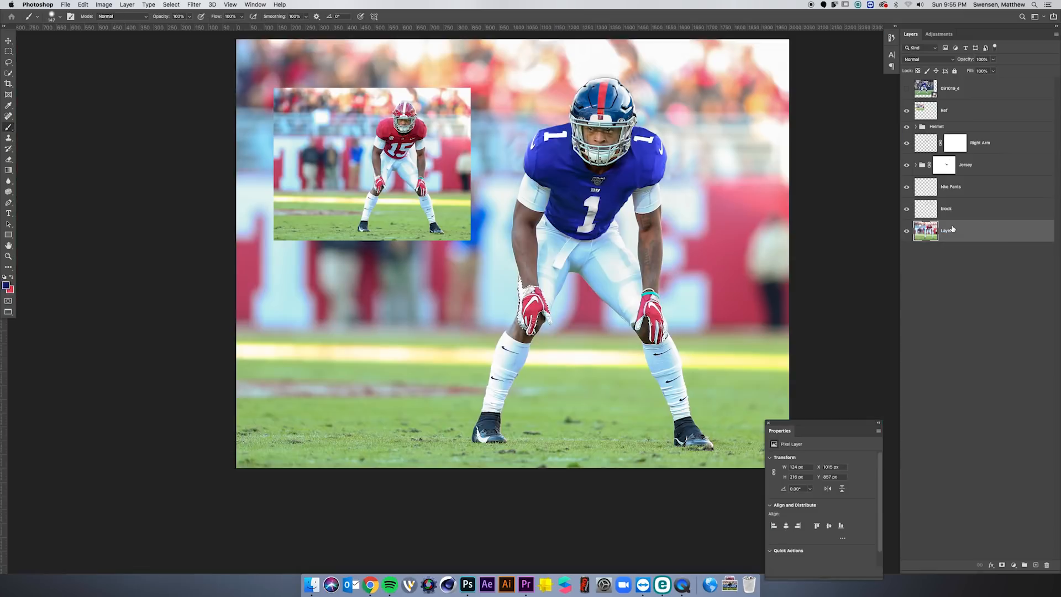
{"action": "key", "text": "super+j"}
{"action": "double_click", "coordinate": [951, 229]}
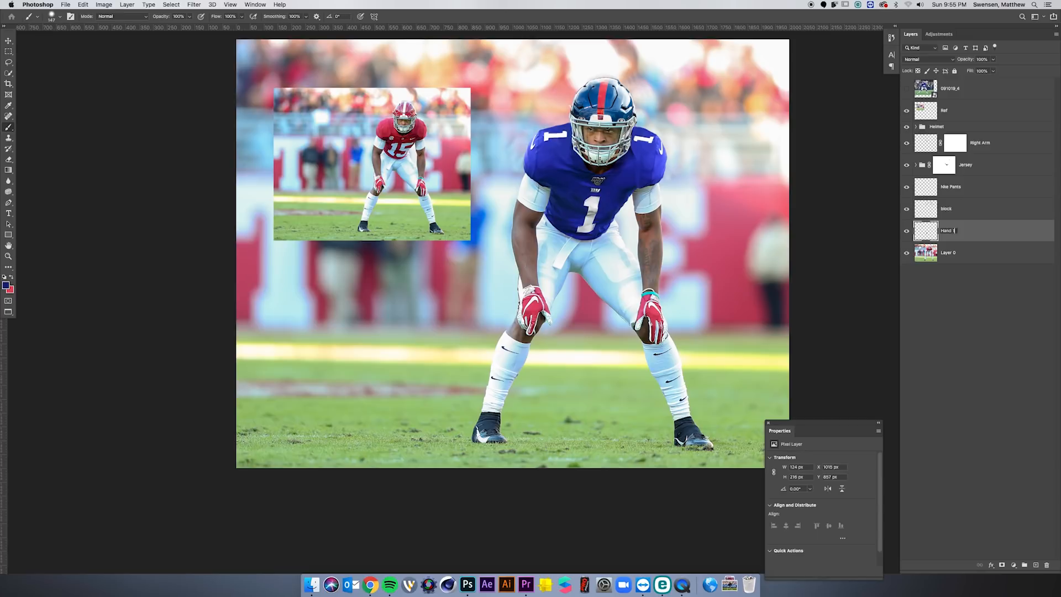
Paint dark blue over the glove on a new layer, clip it to Hand 1 and set its blend mode to Hue.
{"action": "left_click", "coordinate": [1036, 565]}
{"action": "mouse_move", "coordinate": [534, 303]}
{"action": "left_mouse_down"}
{"action": "mouse_move", "coordinate": [542, 327]}
{"action": "mouse_move", "coordinate": [519, 311]}
{"action": "left_mouse_up"}
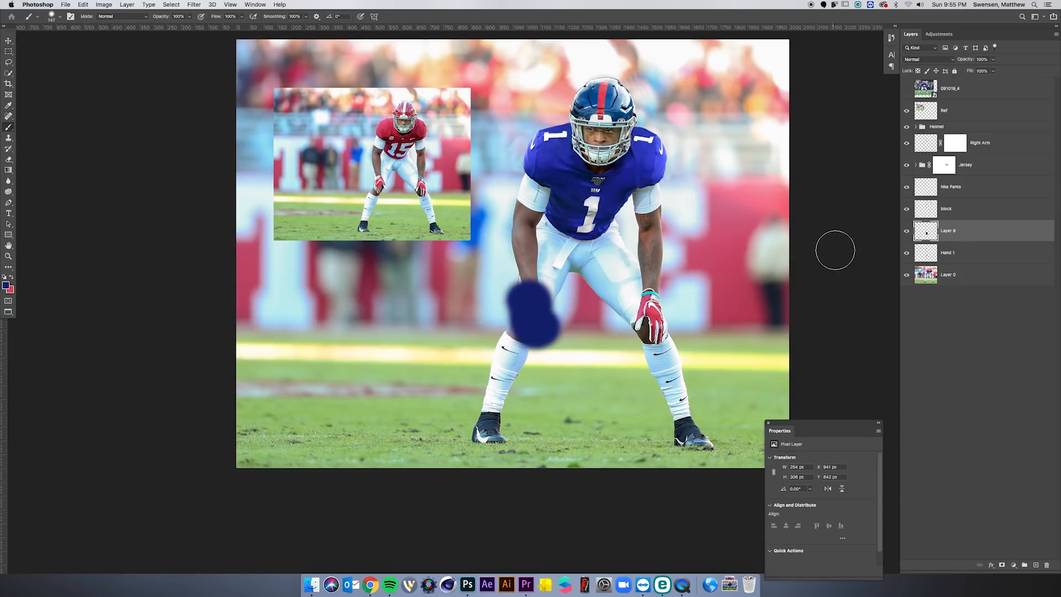
{"action": "right_click", "coordinate": [979, 232]}
{"action": "left_click", "coordinate": [934, 370]}
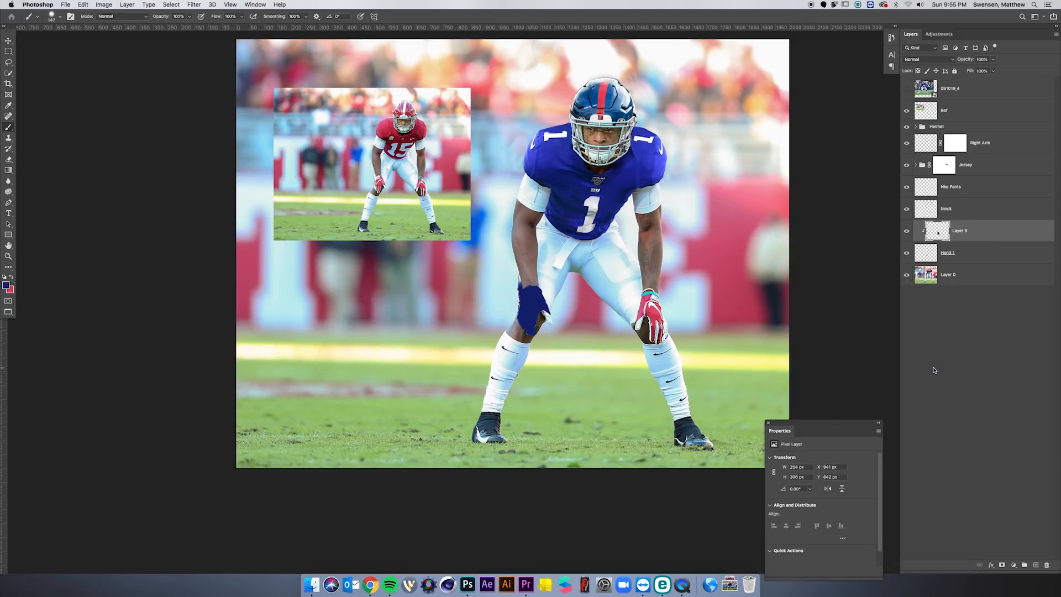
{"action": "left_click", "coordinate": [922, 58]}
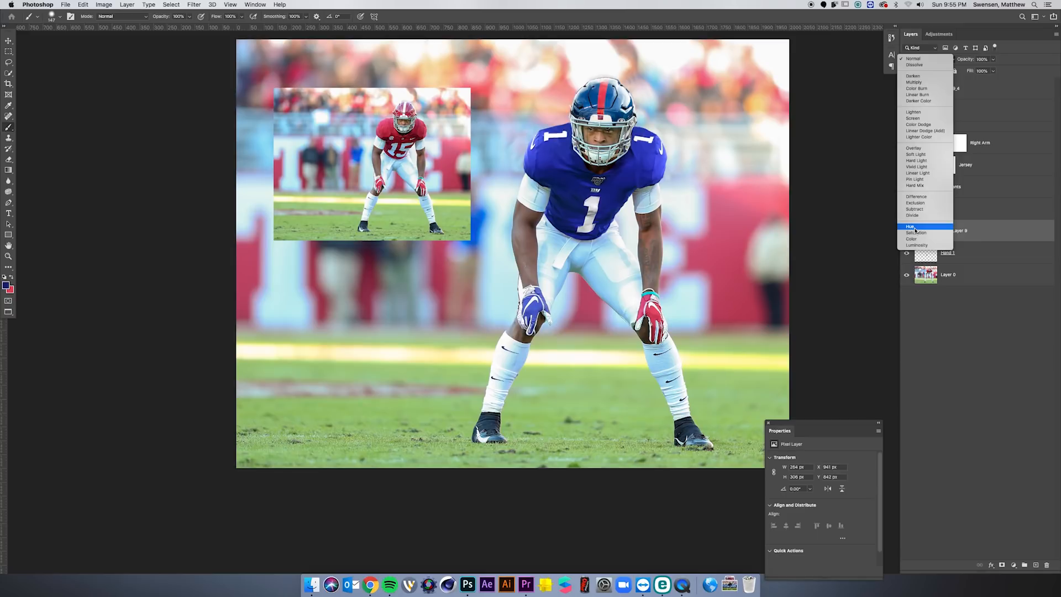
{"action": "left_click", "coordinate": [915, 228]}
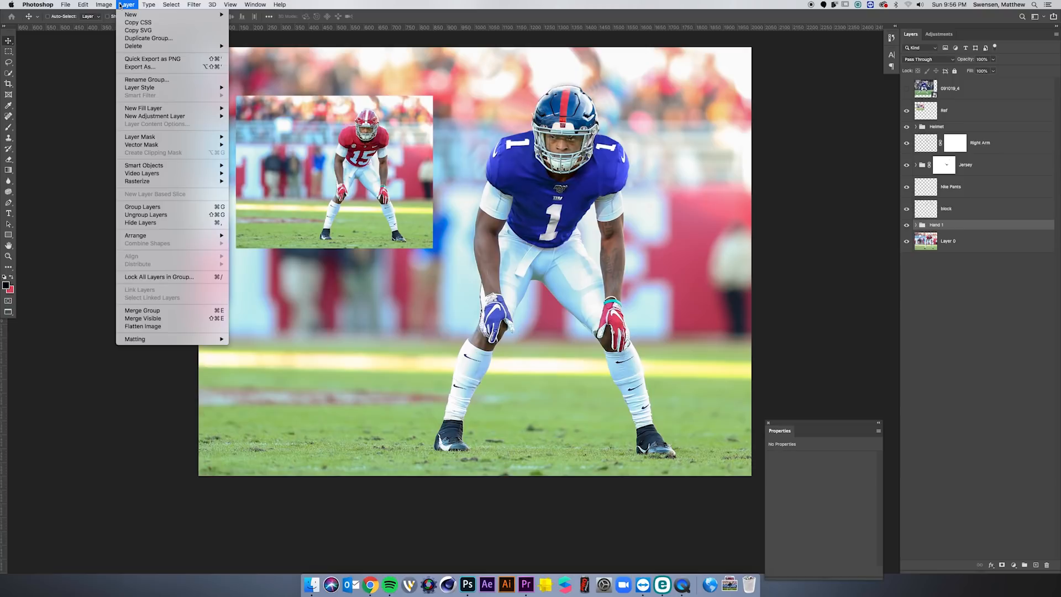
Add a Curves adjustment clipped to the Hand 1 group and pull the curve's midtones down to darken the blue glove.
{"action": "mouse_move", "coordinate": [113, 6]}
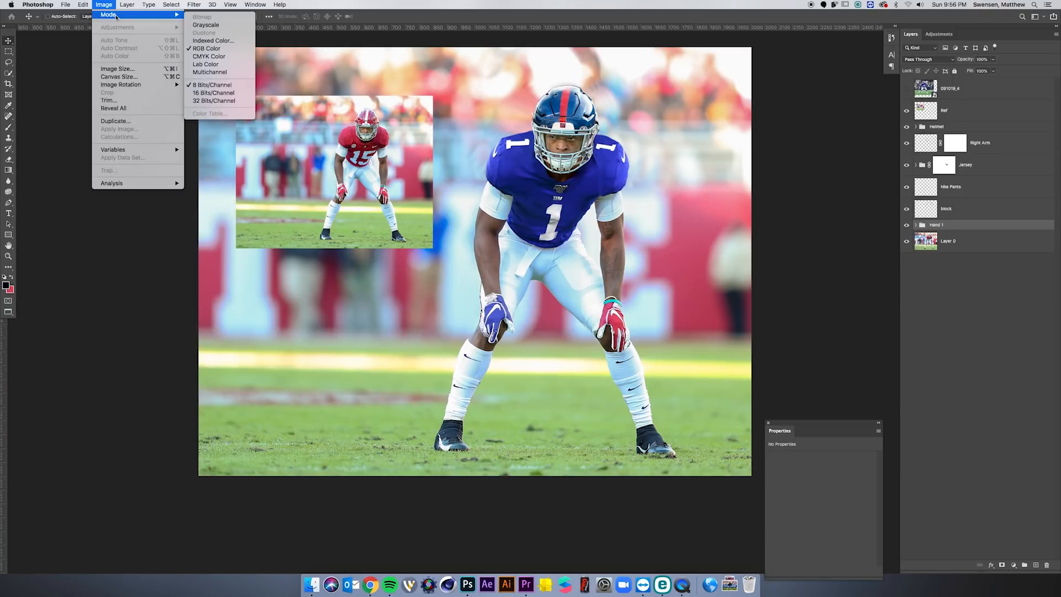
{"action": "key", "text": "Escape"}
{"action": "left_click", "coordinate": [1013, 564]}
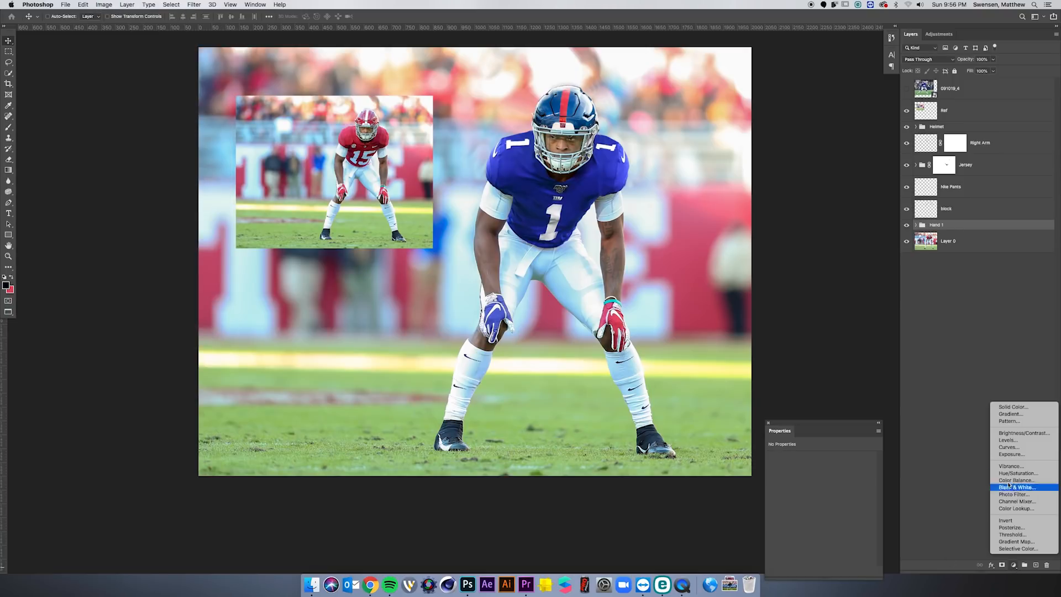
{"action": "left_click", "coordinate": [1007, 447]}
{"action": "right_click", "coordinate": [989, 232]}
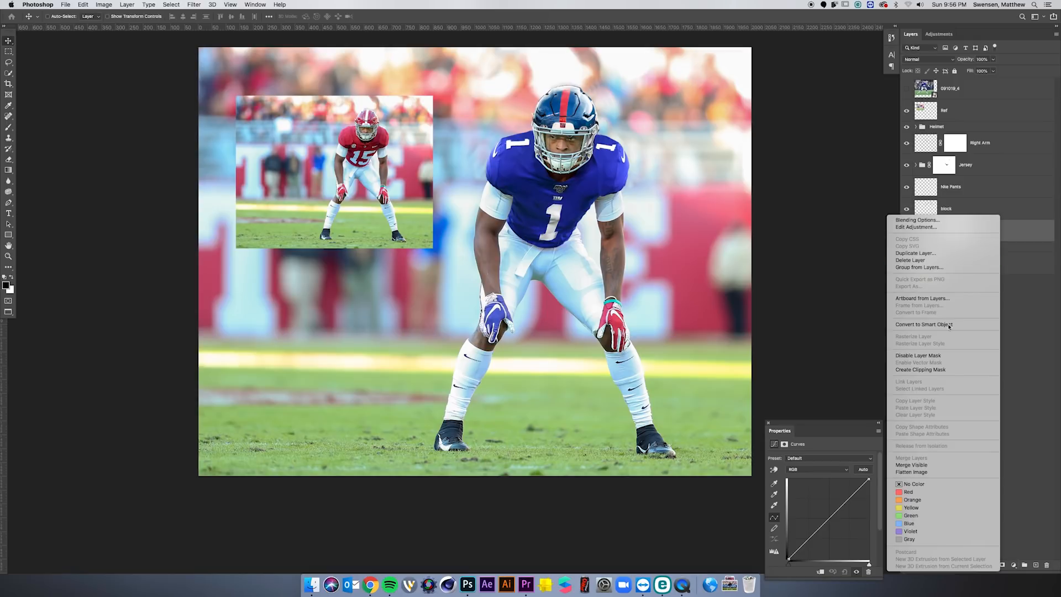
{"action": "left_click", "coordinate": [920, 369]}
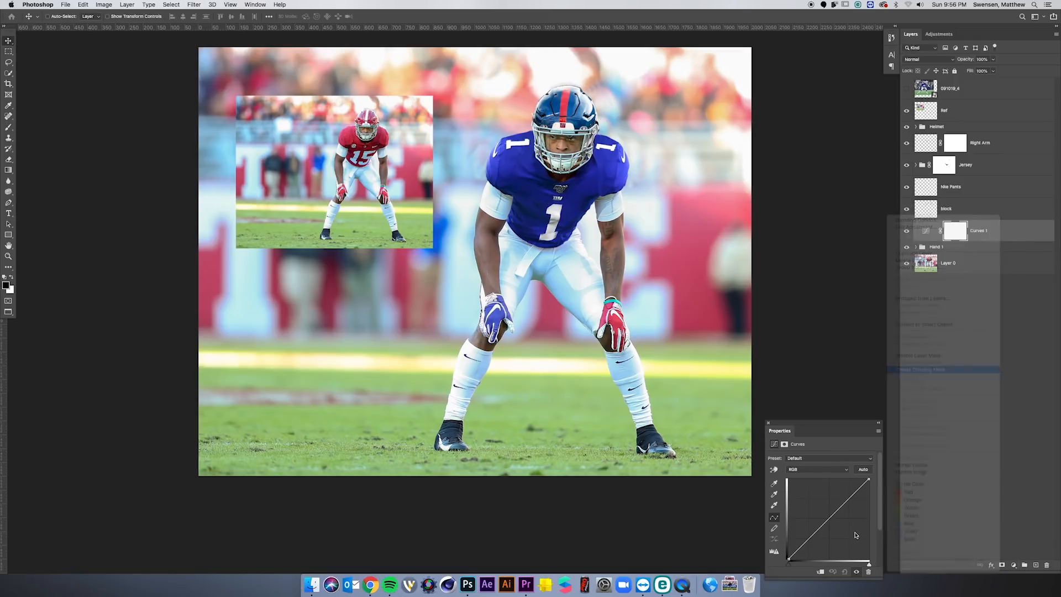
{"action": "left_click_drag", "start_coordinate": [823, 528], "coordinate": [830, 528]}
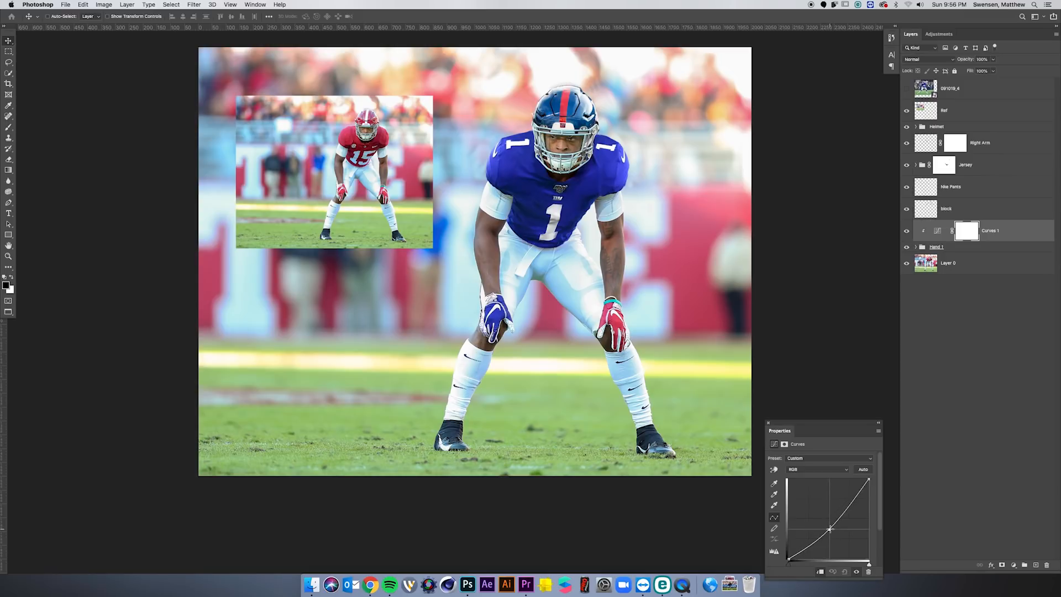
{"action": "left_click", "coordinate": [965, 432]}
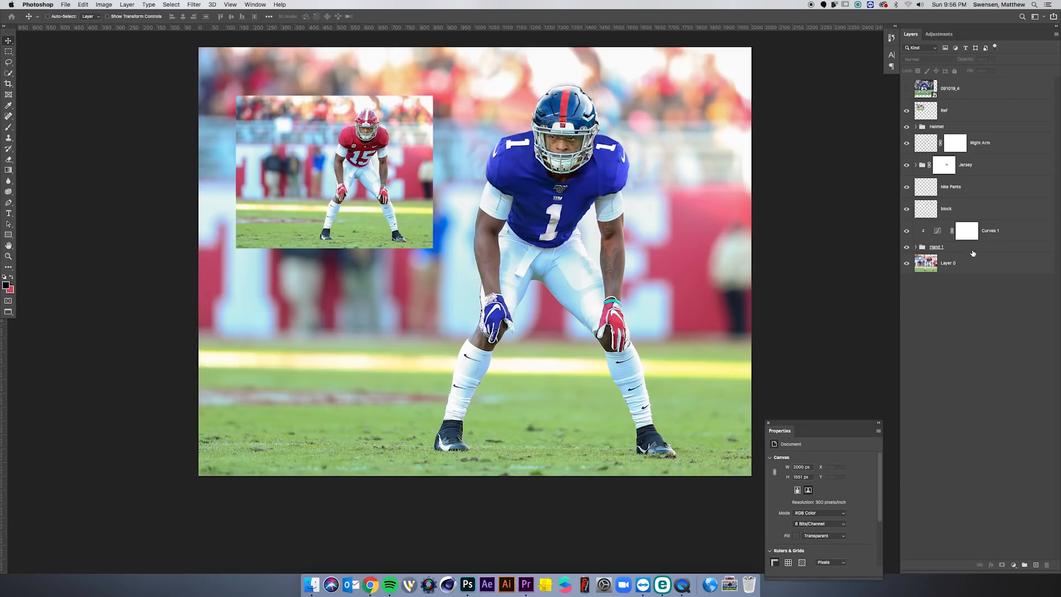
Examine the recoloured blue glove and the red glove on the other hand up close.
{"action": "key", "text": "super+plus"}
{"action": "key", "text": "super+plus"}
{"action": "key", "text": "super+plus"}
{"action": "key", "text": "super+plus"}
{"action": "key", "text": "super+minus"}
{"action": "key", "text": "space"}
{"action": "scroll", "coordinate": [603, 338], "scroll_direction": "down", "scroll_amount": 3}
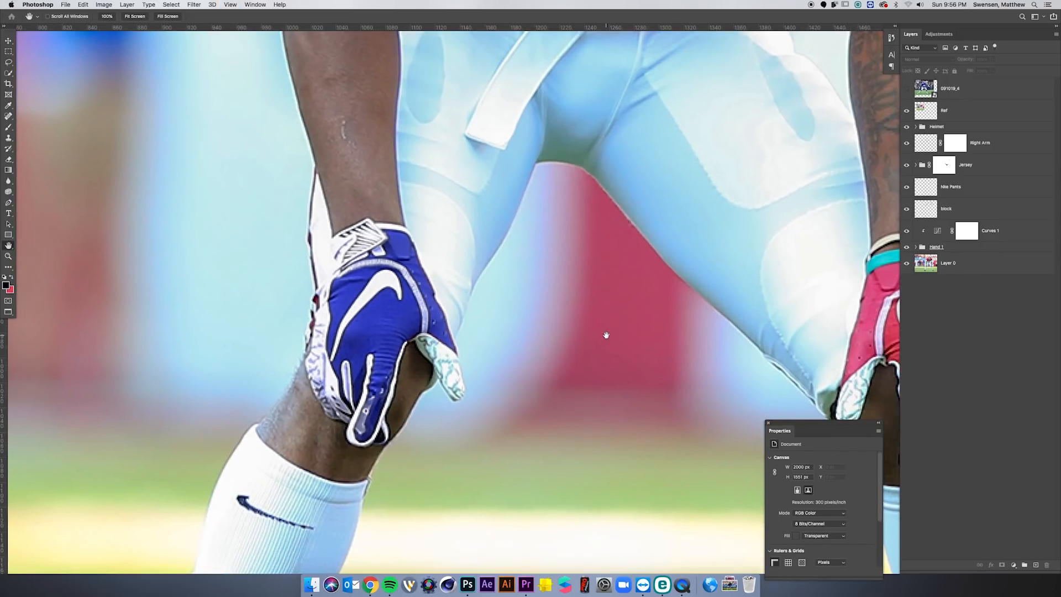
{"action": "scroll", "coordinate": [631, 342], "scroll_direction": "right", "scroll_amount": 10}
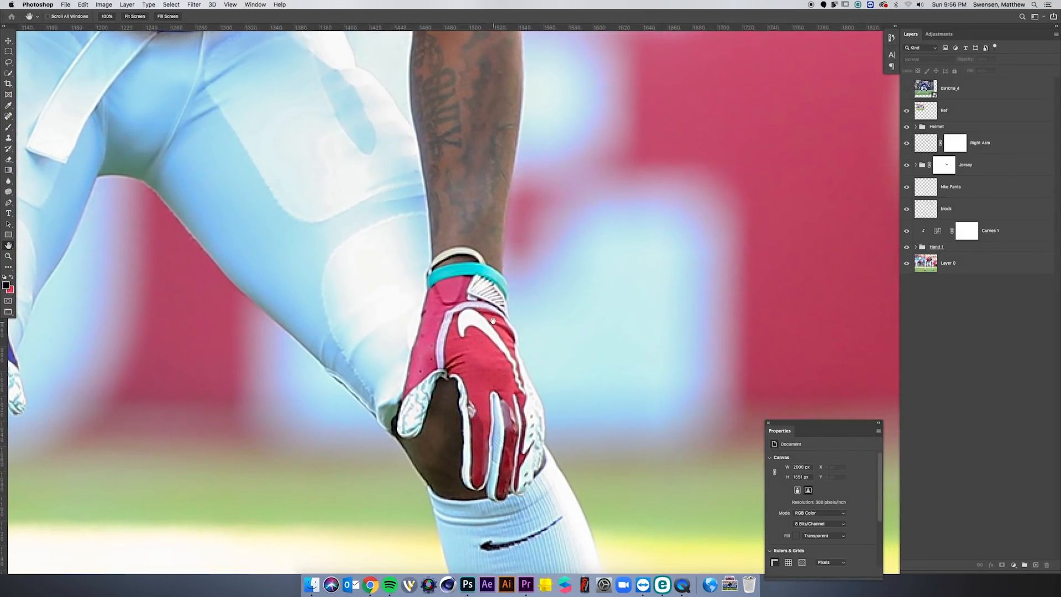
{"action": "left_click_drag", "start_coordinate": [493, 321], "coordinate": [482, 300]}
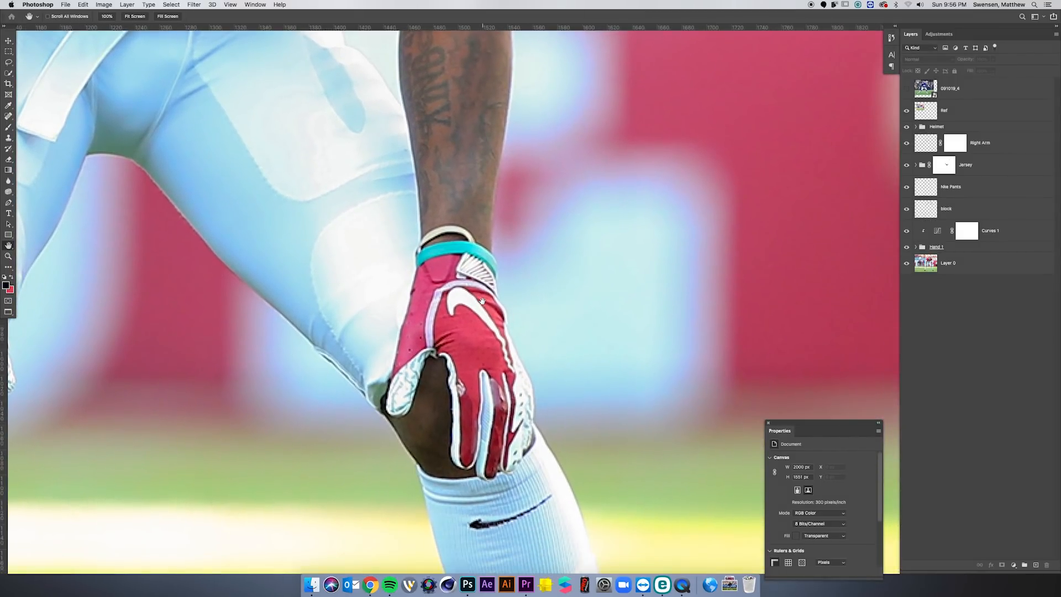
Select the red glove on the other hand from Layer 0 and copy it to a new layer, Hand 2.
{"action": "left_click", "coordinate": [968, 265]}
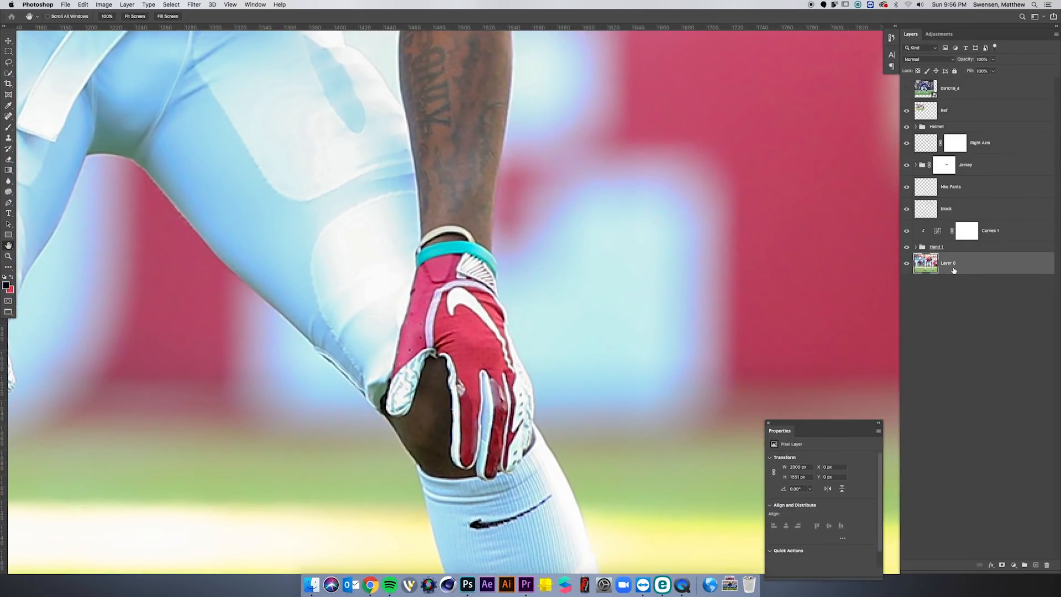
{"action": "left_click", "coordinate": [8, 73]}
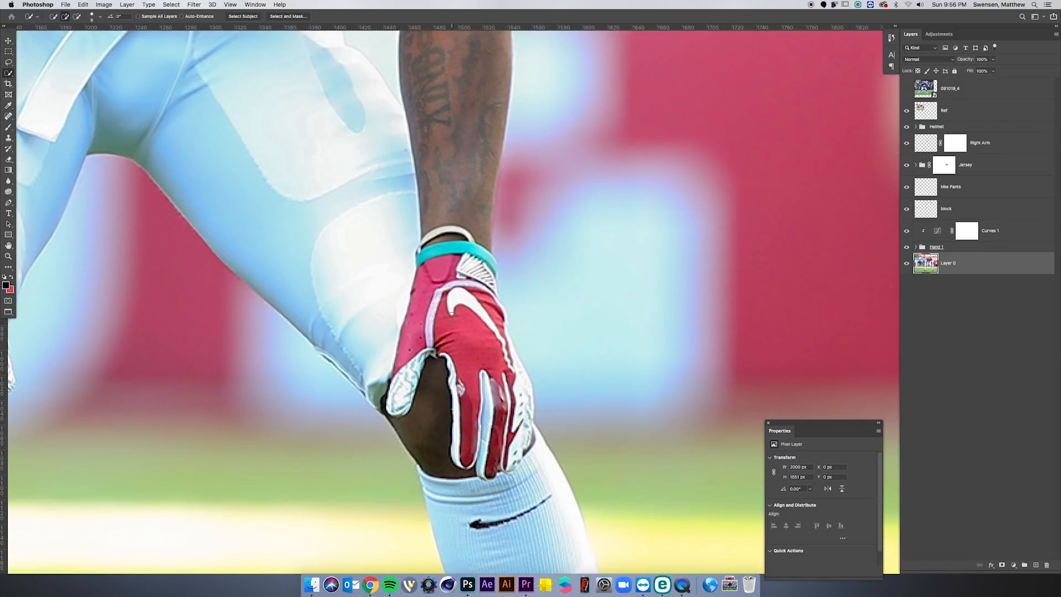
{"action": "left_click_drag", "start_coordinate": [452, 316], "coordinate": [459, 330]}
{"action": "left_click", "coordinate": [425, 297]}
{"action": "mouse_move", "coordinate": [516, 382]}
{"action": "left_mouse_down"}
{"action": "mouse_move", "coordinate": [497, 455]}
{"action": "mouse_move", "coordinate": [512, 449]}
{"action": "left_mouse_up"}
{"action": "key", "text": "super+j"}
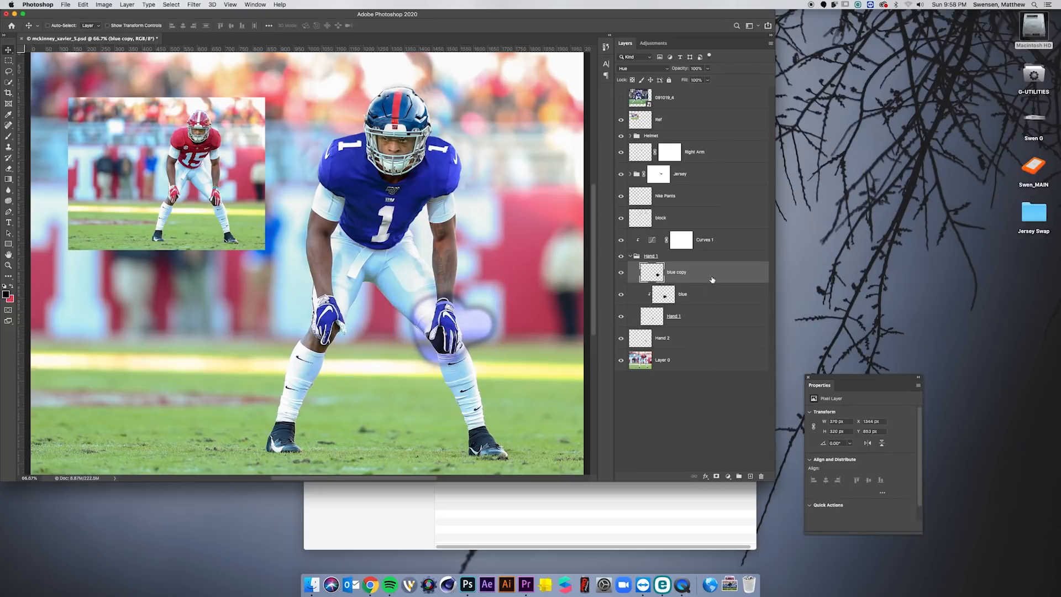
Place the duplicated blue hue layer directly above Hand 2 and clip it to that glove layer.
{"action": "left_click_drag", "start_coordinate": [712, 276], "coordinate": [694, 331]}
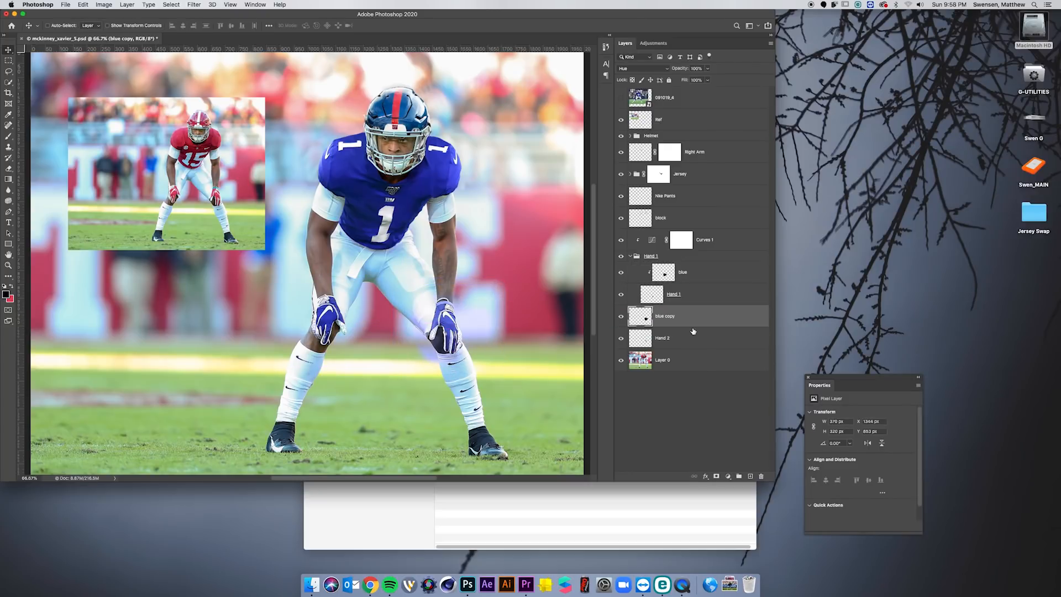
{"action": "right_click", "coordinate": [695, 318]}
{"action": "left_click", "coordinate": [742, 372]}
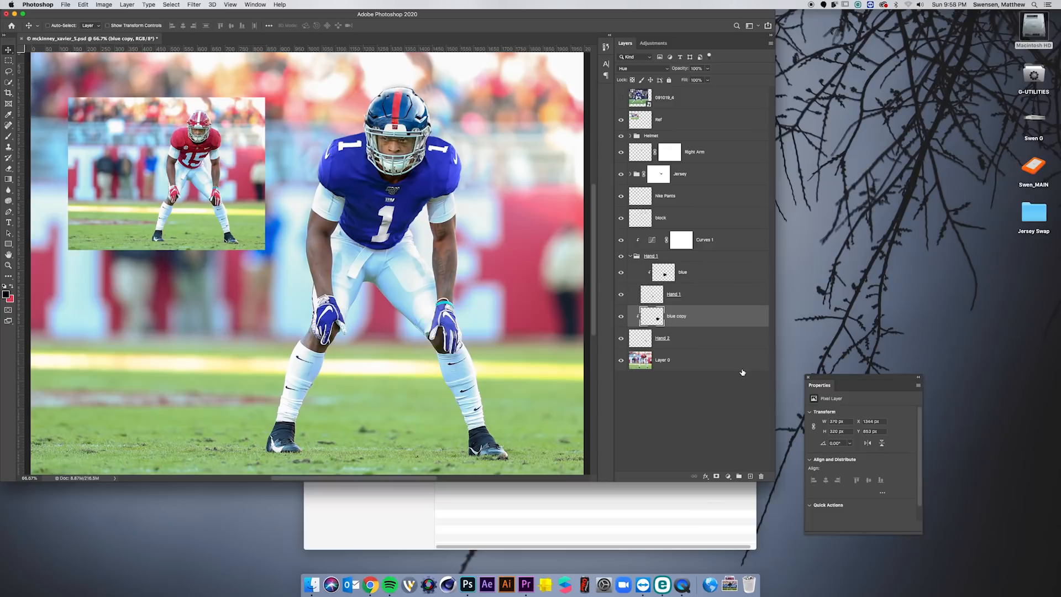
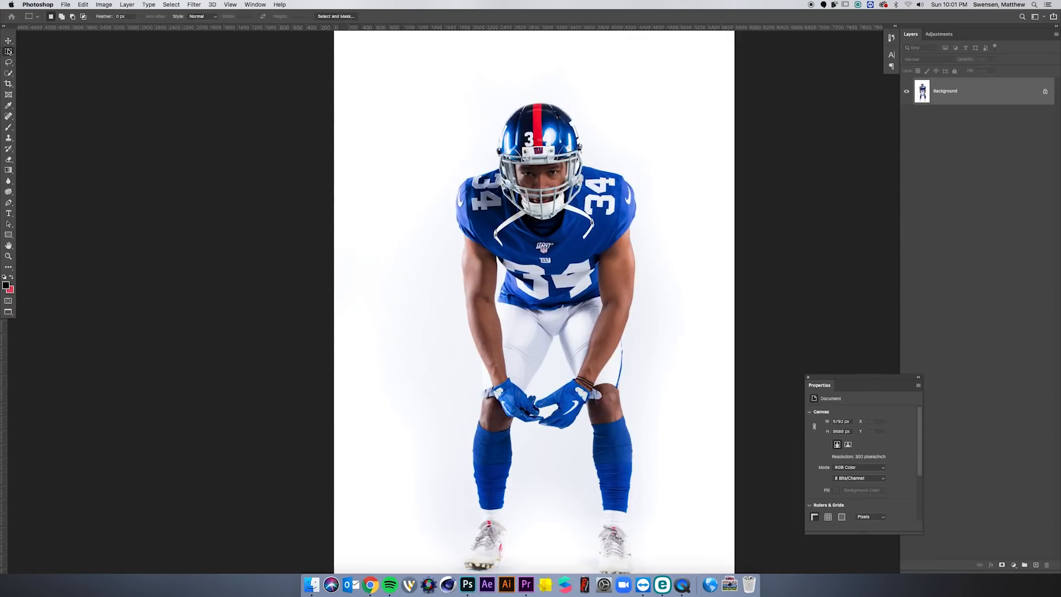
Cut the number 34 Giants player out of the white studio background using Select and Mask.
{"action": "left_click", "coordinate": [185, 24]}
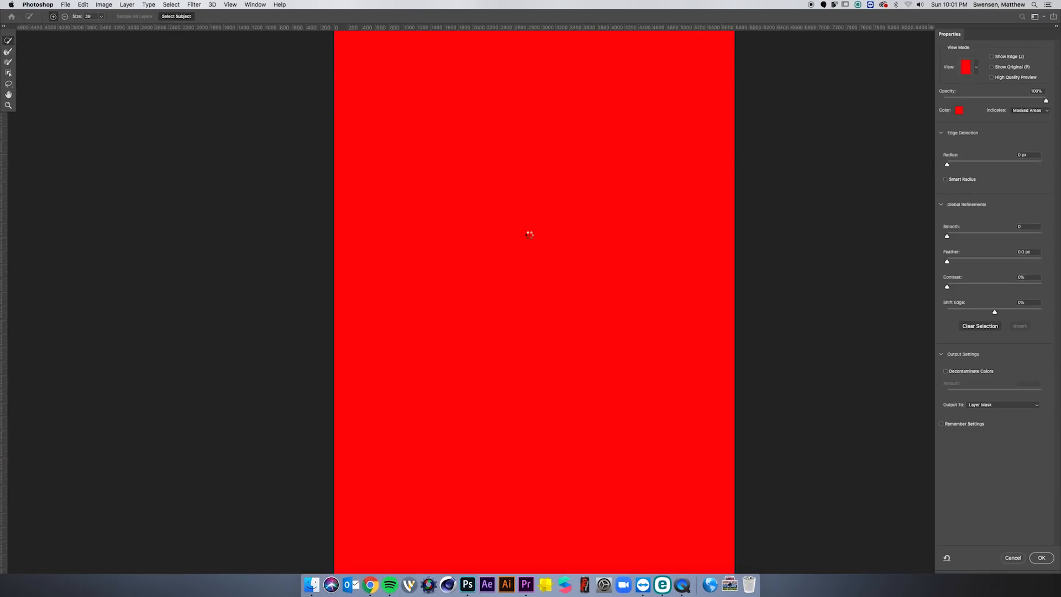
{"action": "key", "text": "super+plus"}
{"action": "key", "text": "super+minus"}
{"action": "left_click_drag", "start_coordinate": [488, 506], "coordinate": [445, 303]}
{"action": "left_click", "coordinate": [445, 304]}
{"action": "left_click_drag", "start_coordinate": [567, 310], "coordinate": [573, 323]}
{"action": "key", "text": "Return"}
Convert the cut-out Giants player to a smart object and copy each lower leg to its own layer.
{"action": "left_click_drag", "start_coordinate": [398, 194], "coordinate": [503, 315]}
{"action": "right_click", "coordinate": [1006, 92]}
{"action": "left_click", "coordinate": [956, 204]}
{"action": "key", "text": "super+j"}
{"action": "left_click_drag", "start_coordinate": [530, 204], "coordinate": [614, 331]}
{"action": "key", "text": "super+j"}
{"action": "key", "text": "Return"}
Name the two leg copies Left and Right and group them.
{"action": "left_click", "coordinate": [937, 118]}
{"action": "key", "text": "super+j"}
{"action": "double_click", "coordinate": [939, 91]}
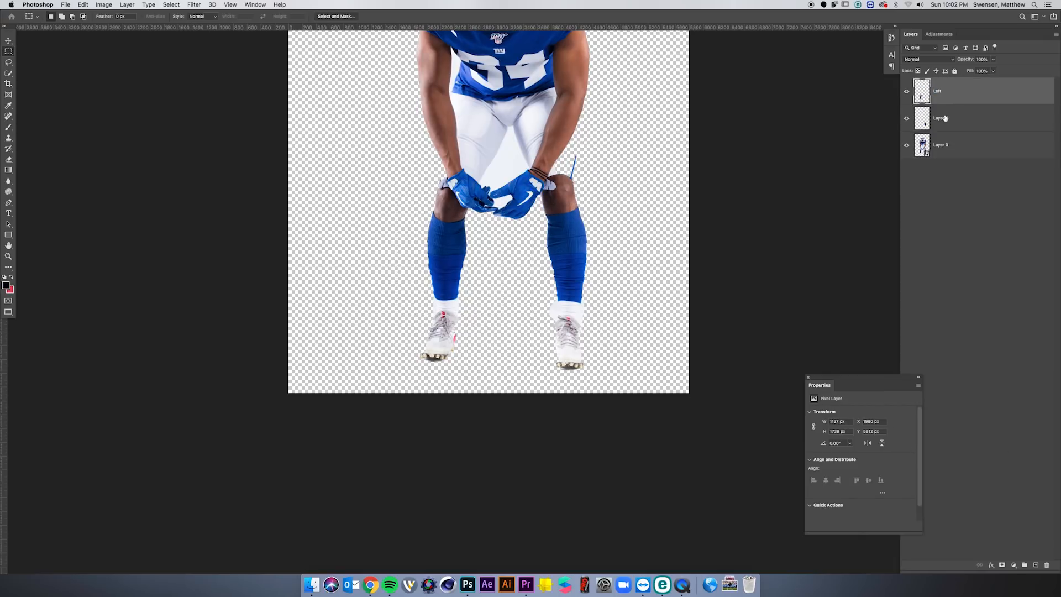
{"action": "left_click", "coordinate": [944, 115], "text": "shift"}
{"action": "key", "text": "super+g"}
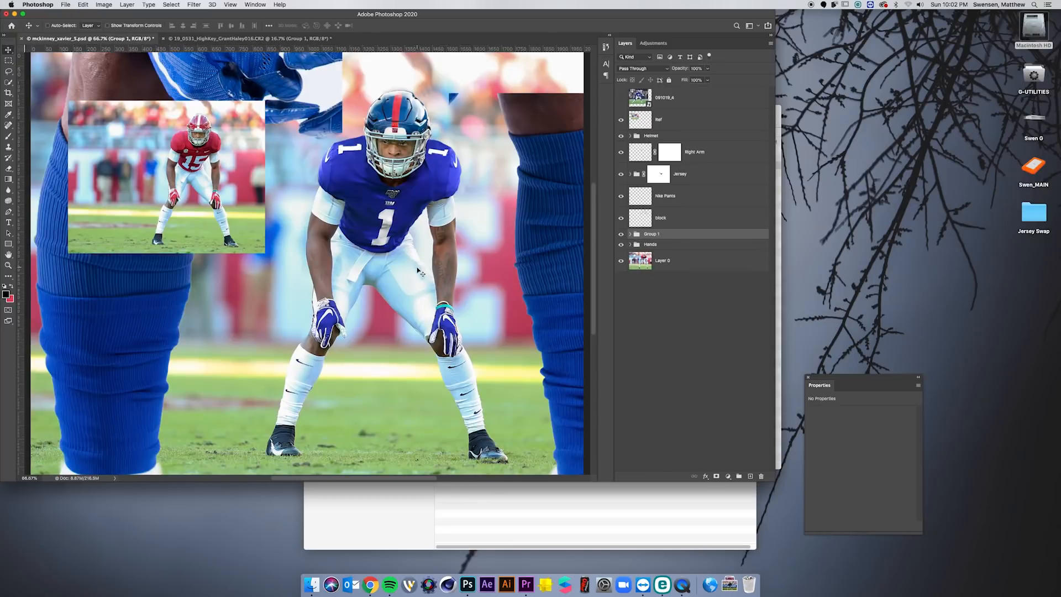
In the jersey-swap document, scale down the imported leg group and place it over the player's legs.
{"action": "key", "text": "super+minus"}
{"action": "key", "text": "super+minus"}
{"action": "key", "text": "super+t"}
{"action": "left_click_drag", "start_coordinate": [493, 157], "coordinate": [307, 312]}
{"action": "left_click_drag", "start_coordinate": [288, 339], "coordinate": [392, 280]}
{"action": "key", "text": "Return"}
Hide the Right leg, and shrink, rotate and position the Left leg over the player's matching lower leg.
{"action": "left_click", "coordinate": [629, 234]}
{"action": "left_click", "coordinate": [622, 272]}
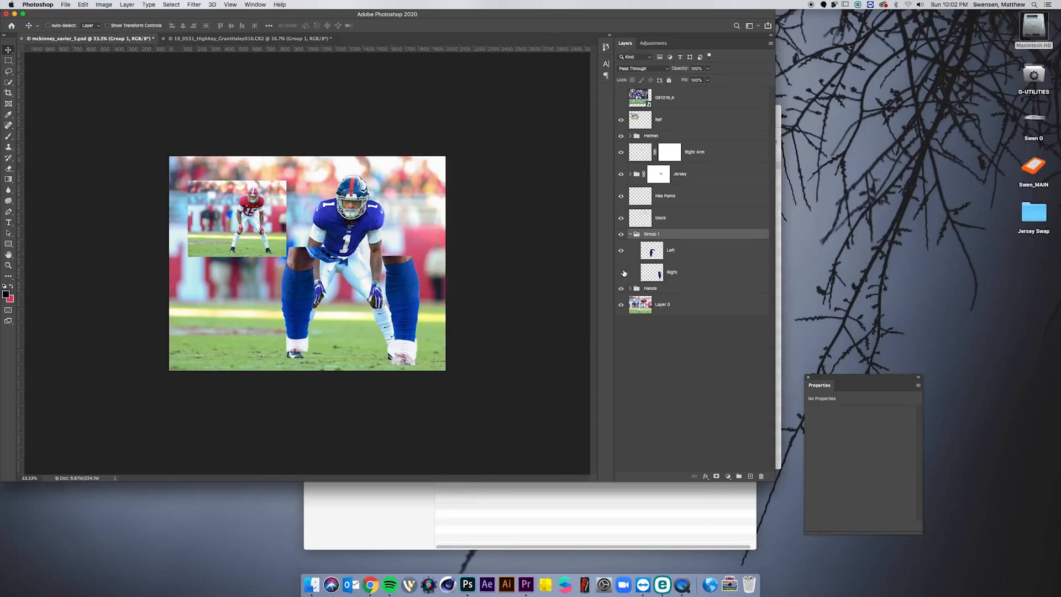
{"action": "key", "text": "super+plus"}
{"action": "key", "text": "super+plus"}
{"action": "left_click", "coordinate": [670, 250]}
{"action": "key", "text": "super+t"}
{"action": "left_click_drag", "start_coordinate": [390, 231], "coordinate": [370, 302]}
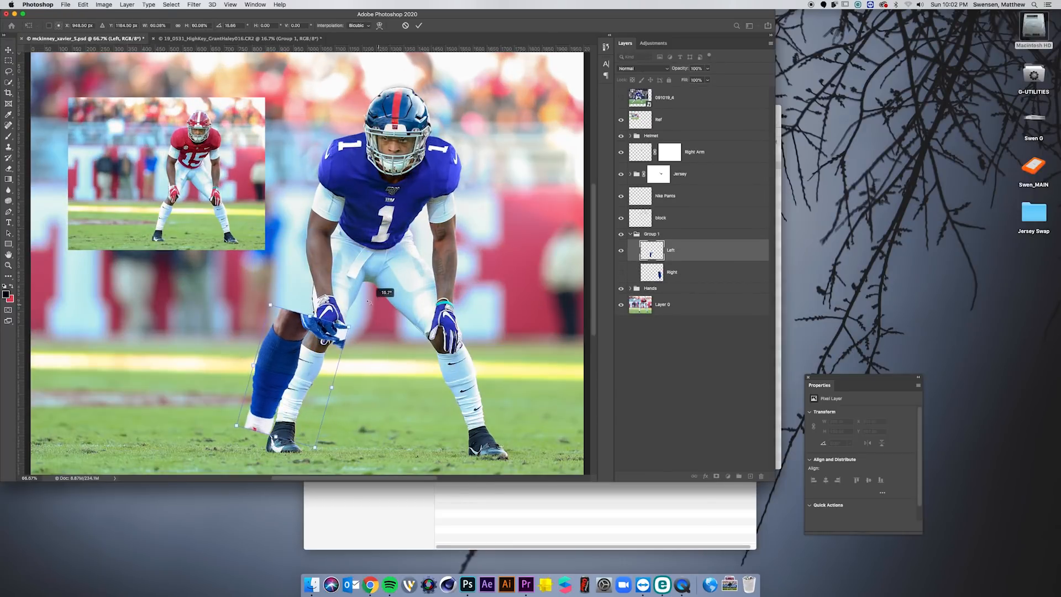
{"action": "left_click_drag", "start_coordinate": [293, 359], "coordinate": [320, 368]}
{"action": "key", "text": "Return"}
Lower the Left layer's opacity to 28% and shift the leg closer to the original sock.
{"action": "left_click", "coordinate": [707, 68]}
{"action": "left_click_drag", "start_coordinate": [710, 78], "coordinate": [680, 78]}
{"action": "mouse_move", "coordinate": [268, 395]}
{"action": "left_mouse_down"}
{"action": "mouse_move", "coordinate": [289, 384]}
{"action": "mouse_move", "coordinate": [275, 384]}
{"action": "left_mouse_up"}
{"action": "left_click", "coordinate": [244, 39]}
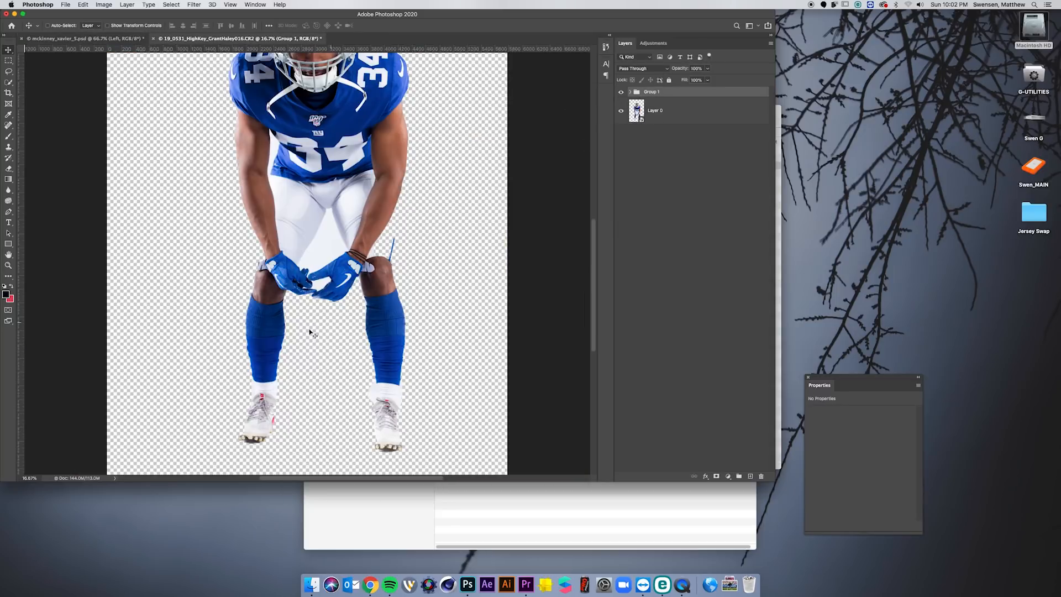
{"action": "left_click", "coordinate": [635, 138]}
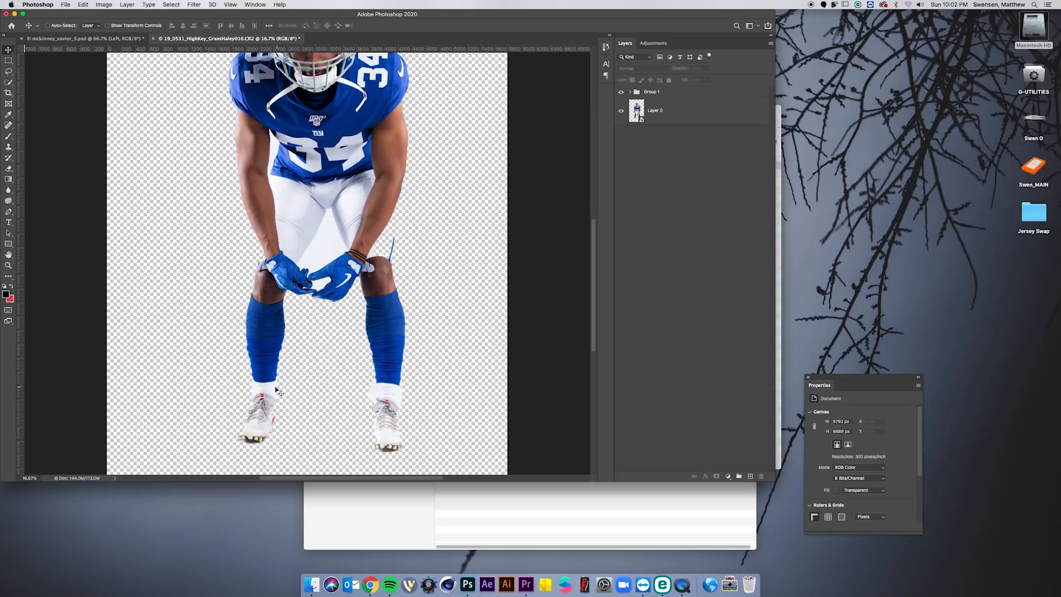
{"action": "key", "text": "ctrl+Tab"}
Add a layer mask to the Left leg and paint out the stray glove piece beside the knee.
{"action": "key", "text": "super+plus"}
{"action": "key", "text": "super+plus"}
{"action": "key", "text": "super+minus"}
{"action": "left_click_drag", "start_coordinate": [332, 353], "coordinate": [363, 228]}
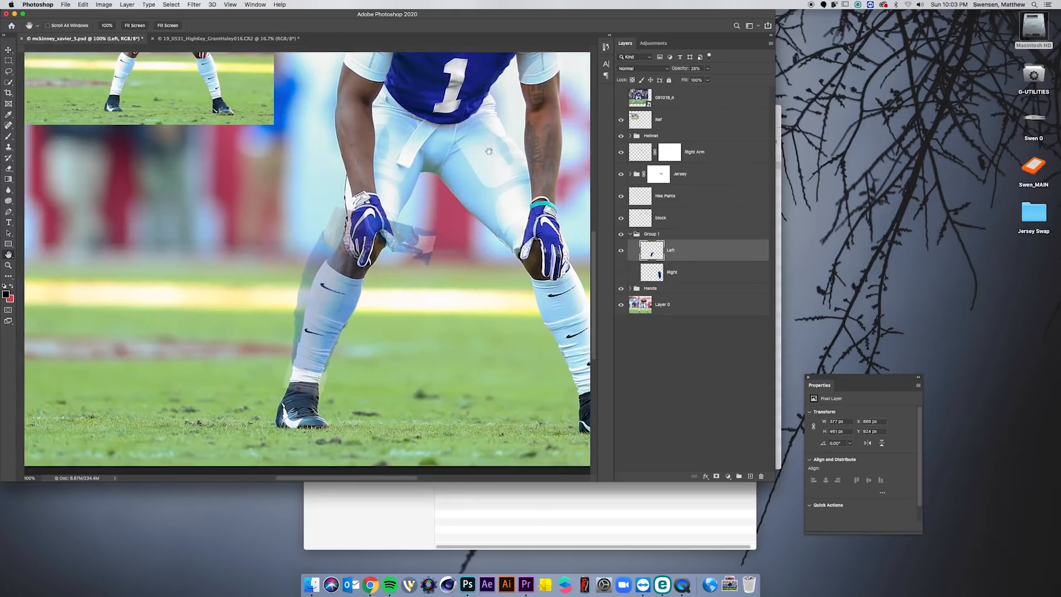
{"action": "key", "text": "f"}
{"action": "left_click", "coordinate": [1002, 565]}
{"action": "key", "text": "b"}
{"action": "left_click_drag", "start_coordinate": [467, 227], "coordinate": [500, 257]}
Reposition and rotate the Left leg with Free Transform so it lies over the white sock.
{"action": "key", "text": "super+t"}
{"action": "left_click_drag", "start_coordinate": [399, 270], "coordinate": [404, 273]}
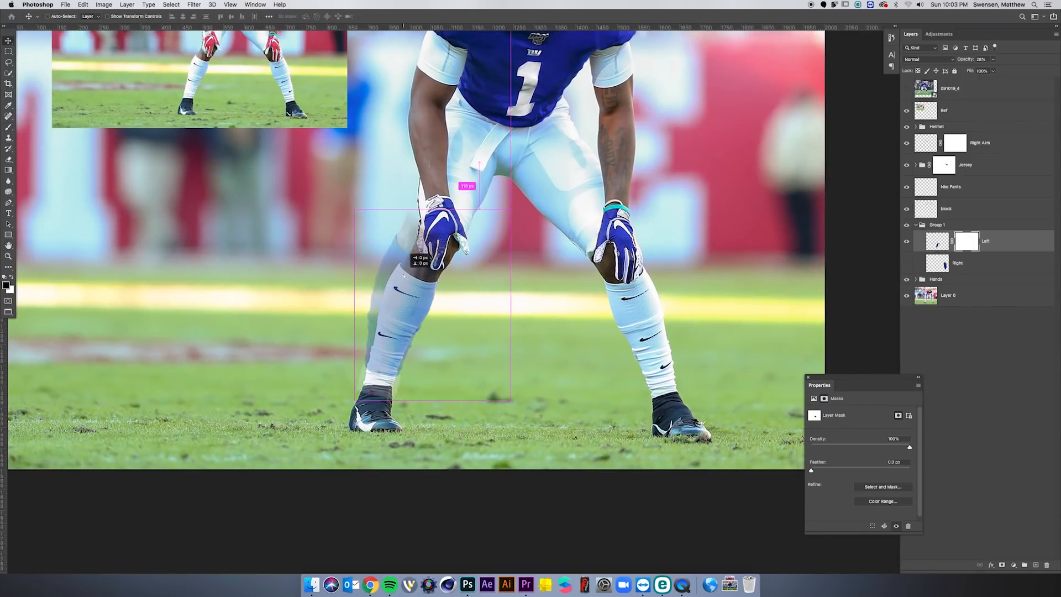
{"action": "left_click_drag", "start_coordinate": [354, 210], "coordinate": [374, 212]}
{"action": "key", "text": "Return"}
{"action": "left_click", "coordinate": [83, 4]}
{"action": "mouse_move", "coordinate": [126, 198]}
{"action": "left_click", "coordinate": [101, 173]}
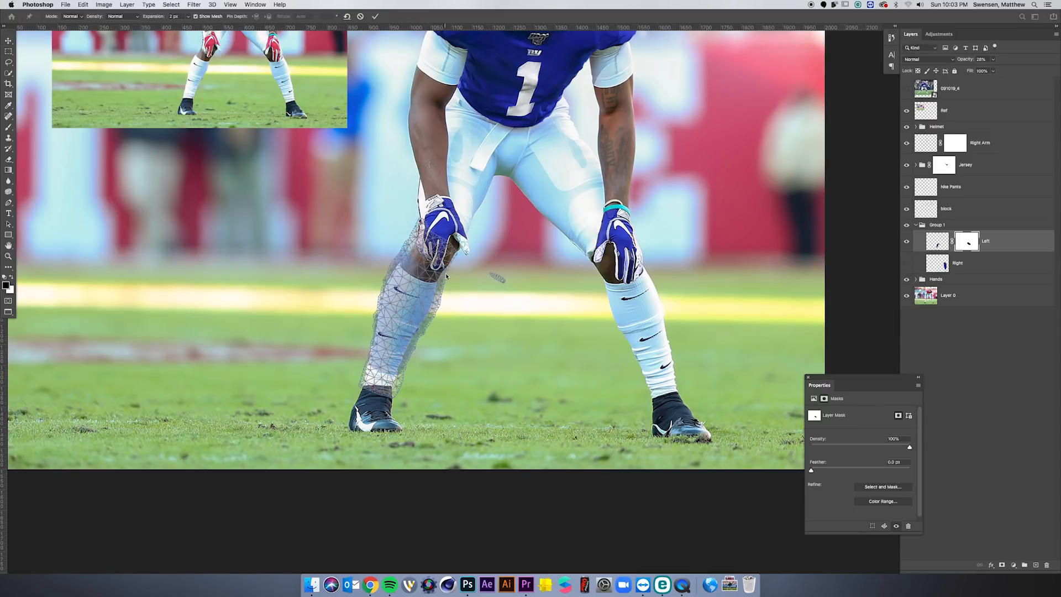
{"action": "key", "text": "super+plus"}
{"action": "key", "text": "Escape"}
Refine the Left leg's size, angle and position so the semi-transparent sock lines up with the player's shin.
{"action": "left_click_drag", "start_coordinate": [350, 242], "coordinate": [339, 265]}
{"action": "left_click_drag", "start_coordinate": [265, 330], "coordinate": [265, 334]}
{"action": "key", "text": "super+t"}
{"action": "key", "text": "super+minus"}
{"action": "left_click_drag", "start_coordinate": [500, 409], "coordinate": [488, 395]}
{"action": "left_click_drag", "start_coordinate": [424, 344], "coordinate": [427, 349]}
{"action": "key", "text": "Return"}
{"action": "key", "text": "super+plus"}
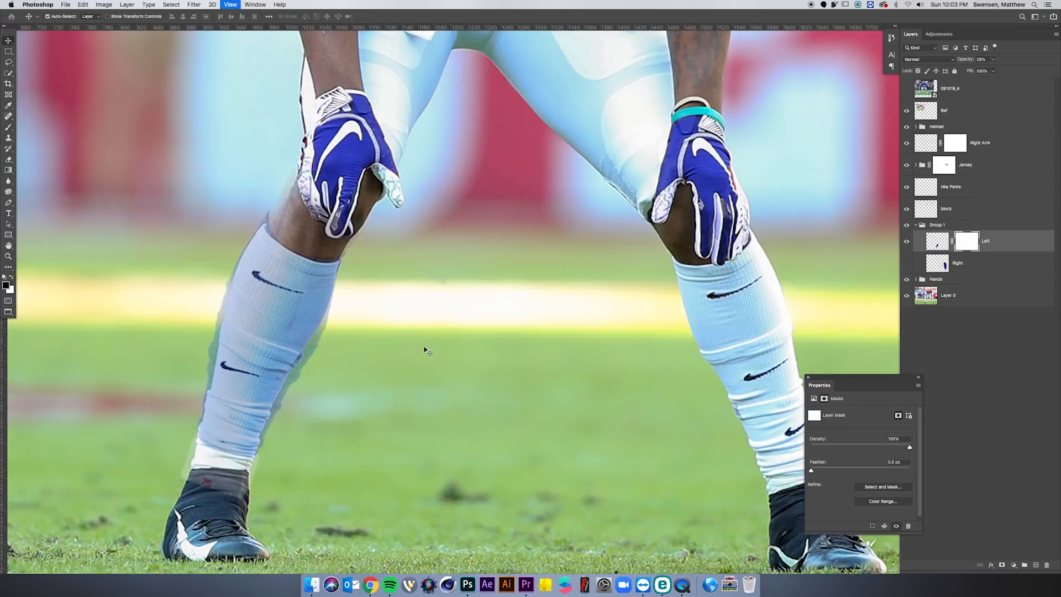
Puppet Warp the Left leg so the blue sock's top and upper inner edge follow the original sock.
{"action": "left_click", "coordinate": [83, 5]}
{"action": "left_click", "coordinate": [100, 173]}
{"action": "left_click_drag", "start_coordinate": [339, 262], "coordinate": [337, 262]}
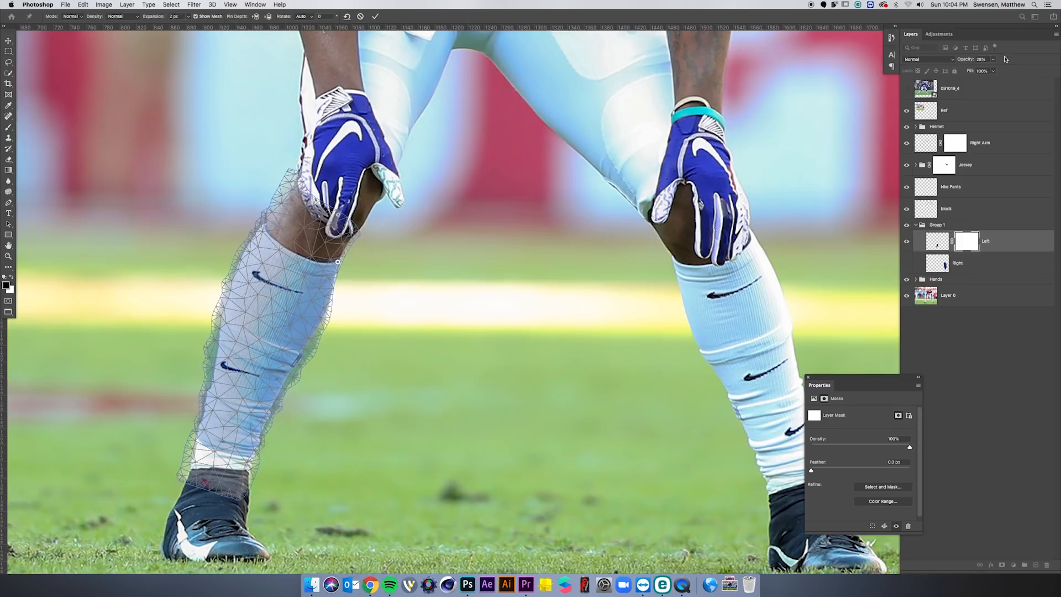
{"action": "left_click", "coordinate": [992, 59]}
{"action": "left_click_drag", "start_coordinate": [989, 71], "coordinate": [994, 72]}
{"action": "left_click", "coordinate": [325, 325]}
{"action": "left_click_drag", "start_coordinate": [325, 325], "coordinate": [320, 324]}
{"action": "left_click_drag", "start_coordinate": [264, 216], "coordinate": [265, 223]}
{"action": "left_click_drag", "start_coordinate": [282, 243], "coordinate": [281, 245]}
{"action": "left_click", "coordinate": [322, 262]}
{"action": "left_click_drag", "start_coordinate": [321, 324], "coordinate": [307, 347]}
Pin and pull the sock's lower calf, ankle and outer edge to the original outline and apply the warp.
{"action": "left_click", "coordinate": [299, 357]}
{"action": "left_click", "coordinate": [279, 378]}
{"action": "left_click_drag", "start_coordinate": [268, 400], "coordinate": [200, 427]}
{"action": "left_click", "coordinate": [243, 466]}
{"action": "left_click", "coordinate": [197, 427]}
{"action": "left_click_drag", "start_coordinate": [201, 399], "coordinate": [207, 399]}
{"action": "mouse_move", "coordinate": [207, 348]}
{"action": "left_mouse_down"}
{"action": "mouse_move", "coordinate": [221, 342]}
{"action": "mouse_move", "coordinate": [214, 361]}
{"action": "mouse_move", "coordinate": [216, 338]}
{"action": "left_mouse_up"}
{"action": "left_click", "coordinate": [209, 362]}
{"action": "left_click_drag", "start_coordinate": [226, 282], "coordinate": [231, 281]}
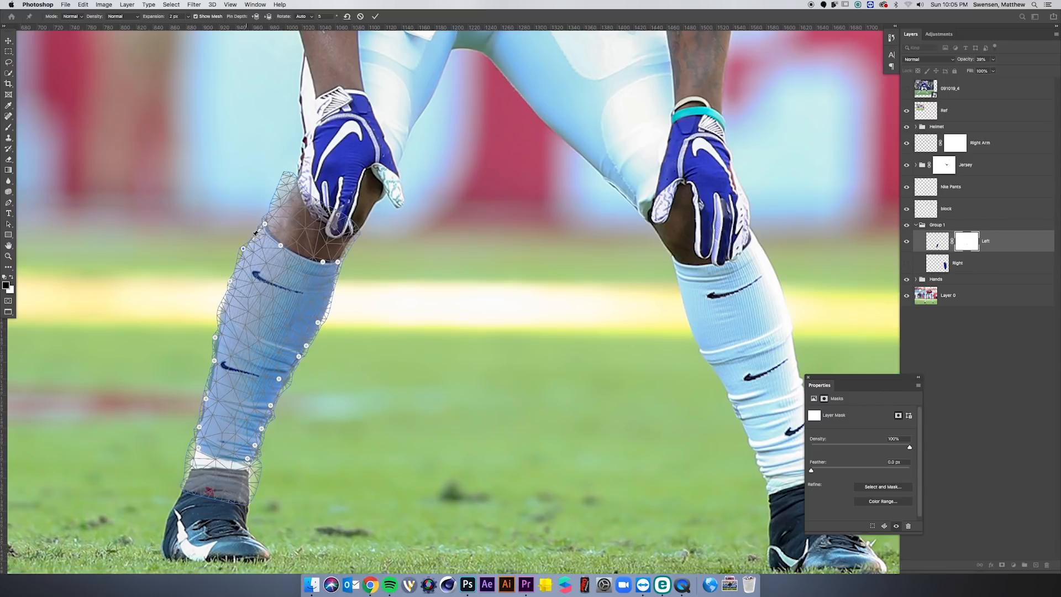
{"action": "key", "text": "Return"}
Restore the Left layer to full opacity and mask out its overlap above the sock around the knee.
{"action": "left_click_drag", "start_coordinate": [993, 69], "coordinate": [1019, 68]}
{"action": "key", "text": "b"}
{"action": "left_click_drag", "start_coordinate": [301, 209], "coordinate": [268, 210]}
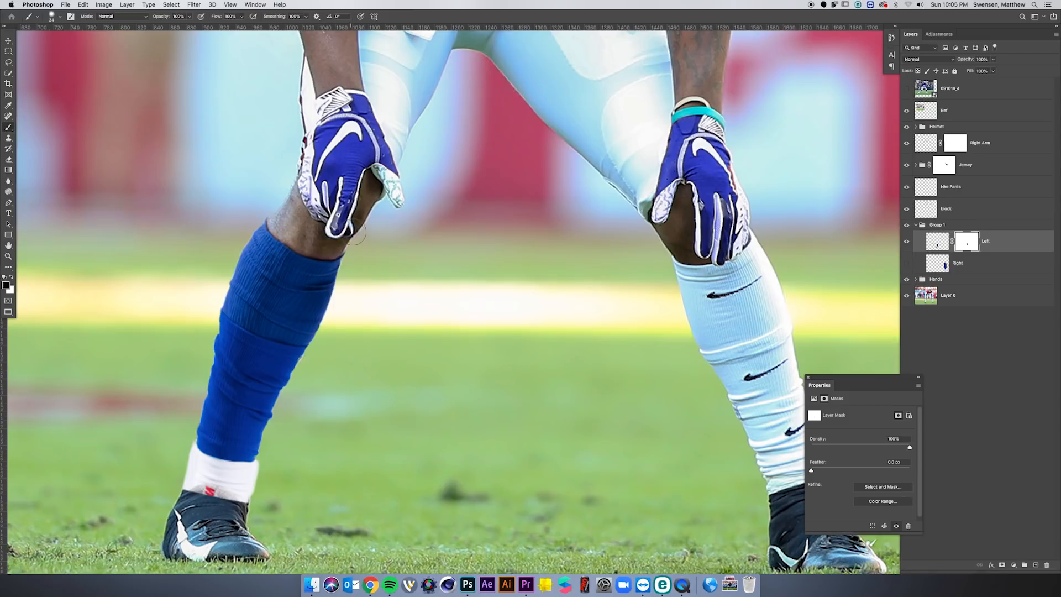
Puppet Warp the blue sock's upper corners so its top edge fits snugly below the knee.
{"action": "key", "text": "super+plus"}
{"action": "key", "text": "super+plus"}
{"action": "left_click_drag", "start_coordinate": [298, 224], "coordinate": [556, 282]}
{"action": "left_click", "coordinate": [83, 5]}
{"action": "left_click", "coordinate": [97, 173]}
{"action": "left_click", "coordinate": [345, 228]}
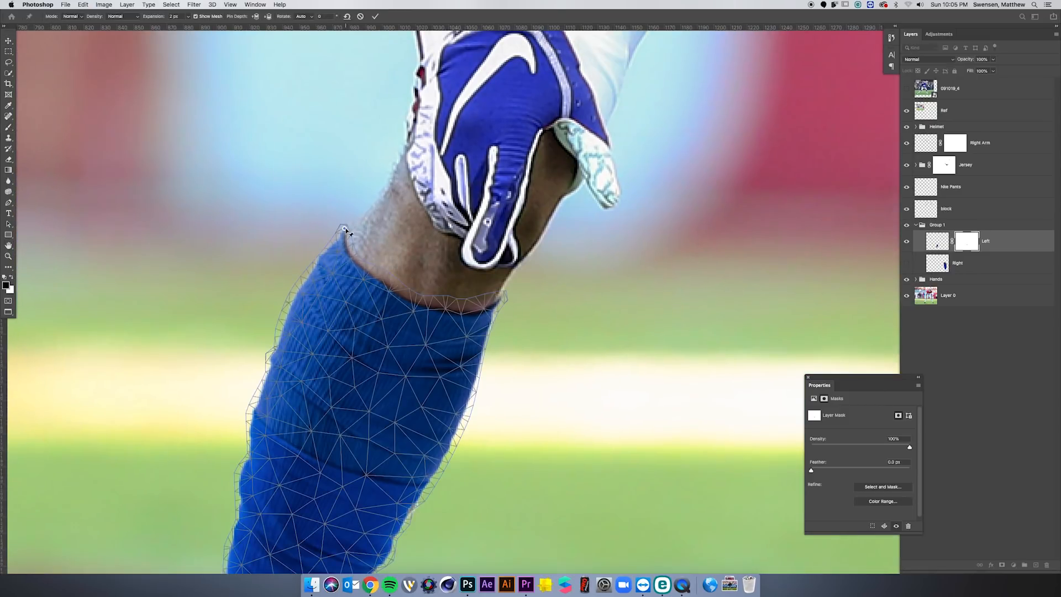
{"action": "left_click", "coordinate": [502, 297]}
{"action": "key", "text": "super+minus"}
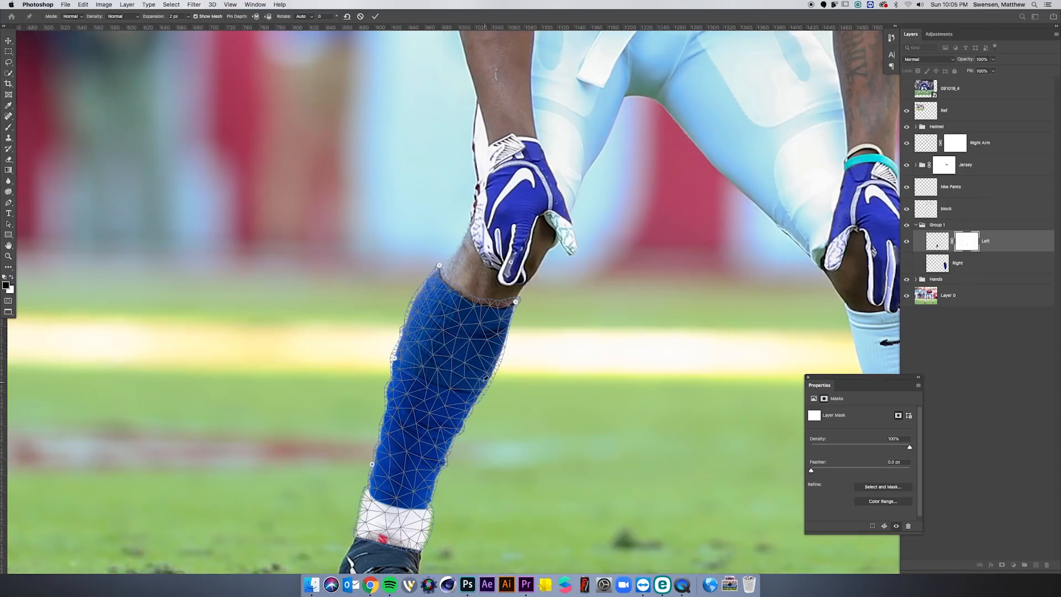
{"action": "key", "text": "super+plus"}
{"action": "left_click", "coordinate": [399, 301]}
{"action": "left_click_drag", "start_coordinate": [344, 228], "coordinate": [349, 228]}
{"action": "key", "text": "Return"}
Mask out the excess white sock overlapping the black shoe's collar and the ankle's sides with a smaller brush.
{"action": "key", "text": "super+minus"}
{"action": "key", "text": "super+minus"}
{"action": "key", "text": "super+minus"}
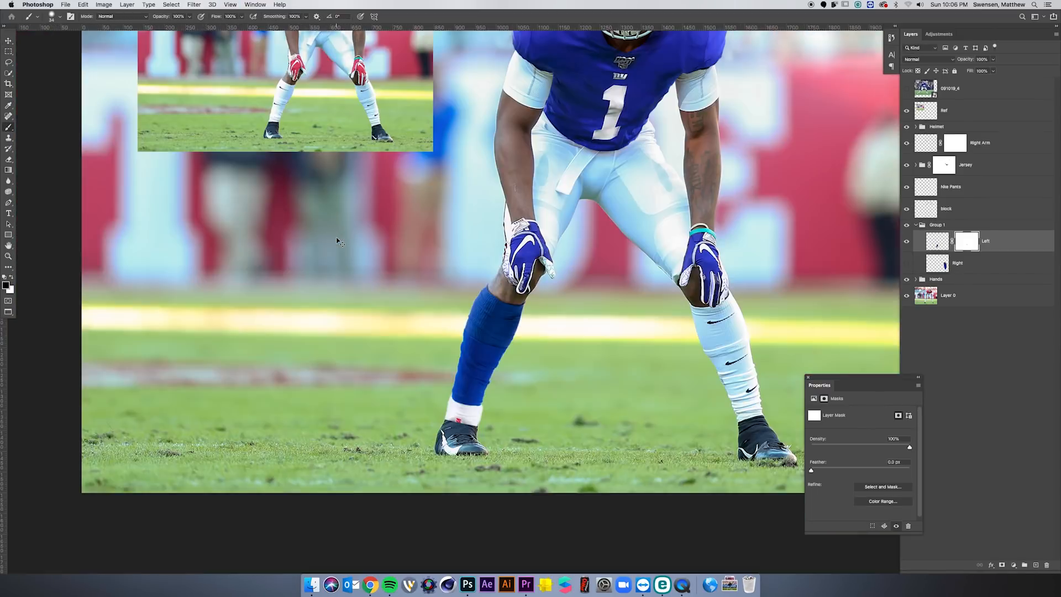
{"action": "key", "text": "super+minus"}
{"action": "key", "text": "super+plus"}
{"action": "key", "text": "super+plus"}
{"action": "key", "text": "super+plus"}
{"action": "mouse_move", "coordinate": [541, 530]}
{"action": "left_mouse_down"}
{"action": "mouse_move", "coordinate": [386, 364]}
{"action": "mouse_move", "coordinate": [413, 373]}
{"action": "left_mouse_up"}
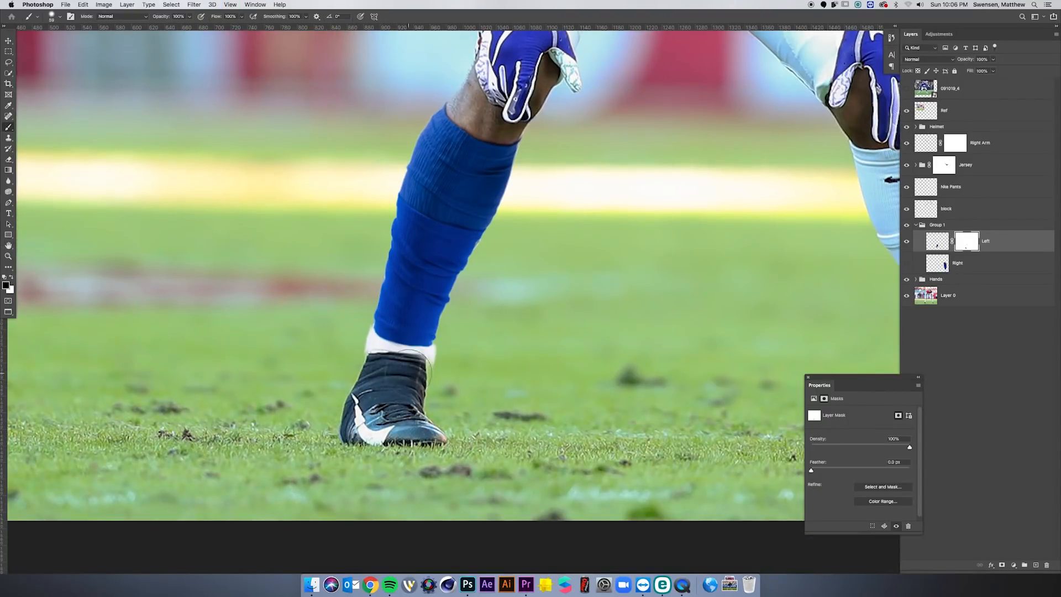
{"action": "right_click", "coordinate": [352, 332]}
{"action": "left_click_drag", "start_coordinate": [330, 333], "coordinate": [314, 334]}
{"action": "left_click_drag", "start_coordinate": [365, 337], "coordinate": [366, 326]}
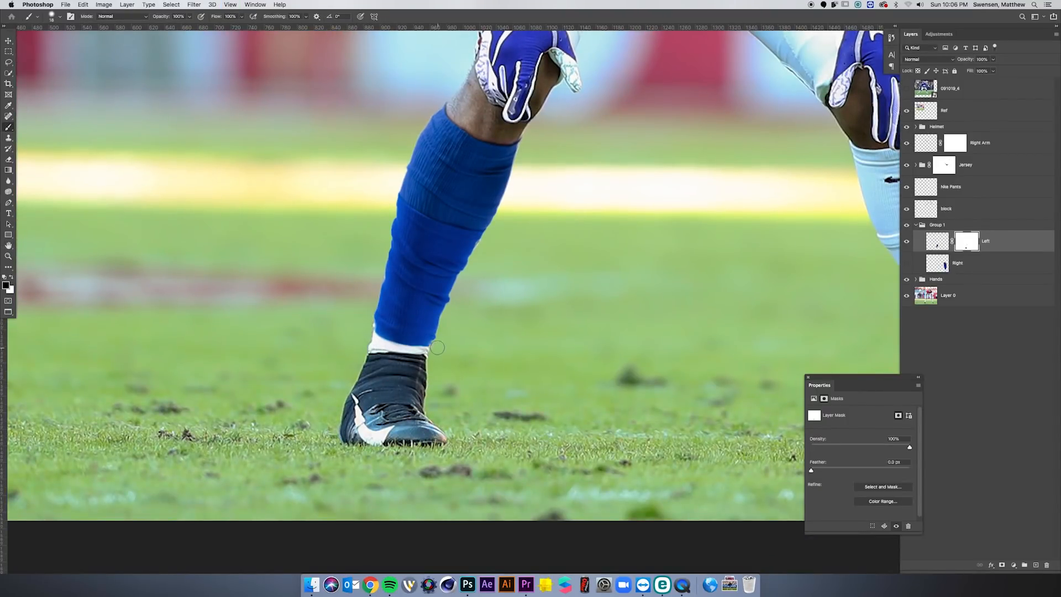
Move the leg group above the block layer and name it Legs.
{"action": "key", "text": "h"}
{"action": "left_click", "coordinate": [975, 216]}
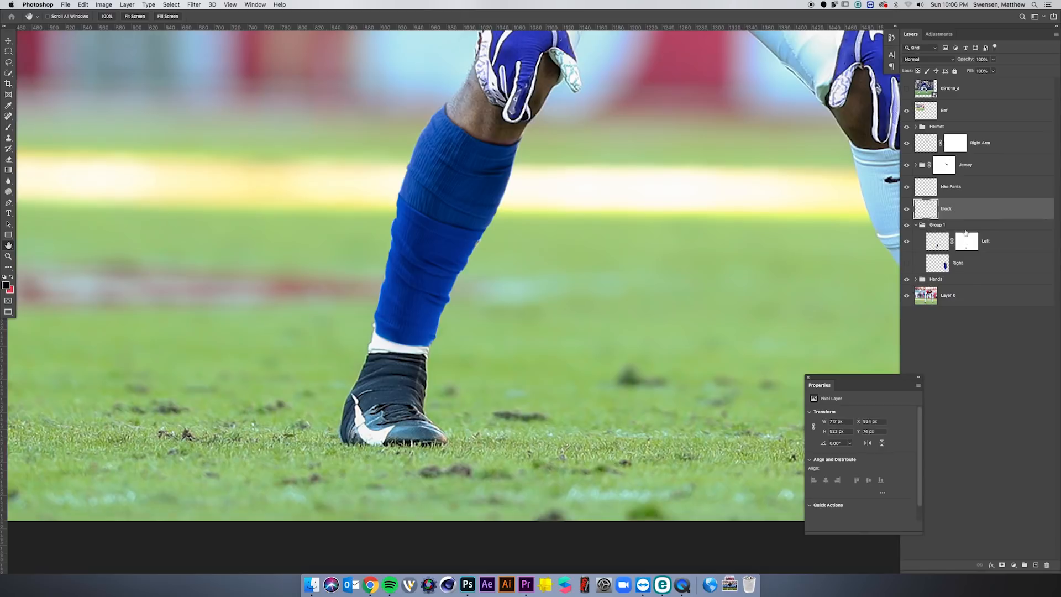
{"action": "left_click_drag", "start_coordinate": [944, 228], "coordinate": [938, 200]}
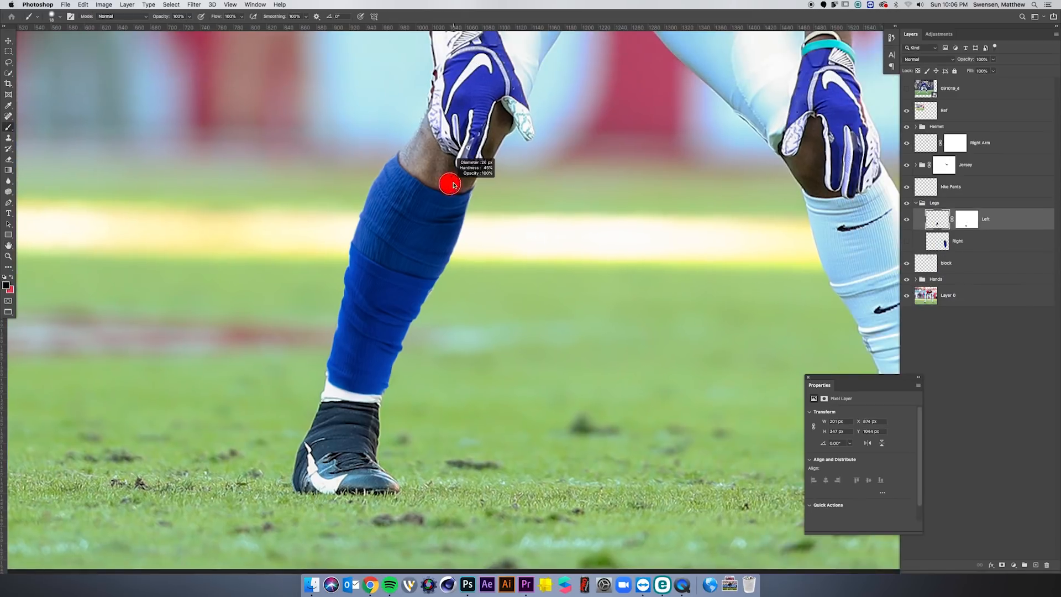
Touch up the Left layer's mask around the blue sock's top edge with a reduced-opacity brush.
{"action": "key", "text": "ctrl+backslash"}
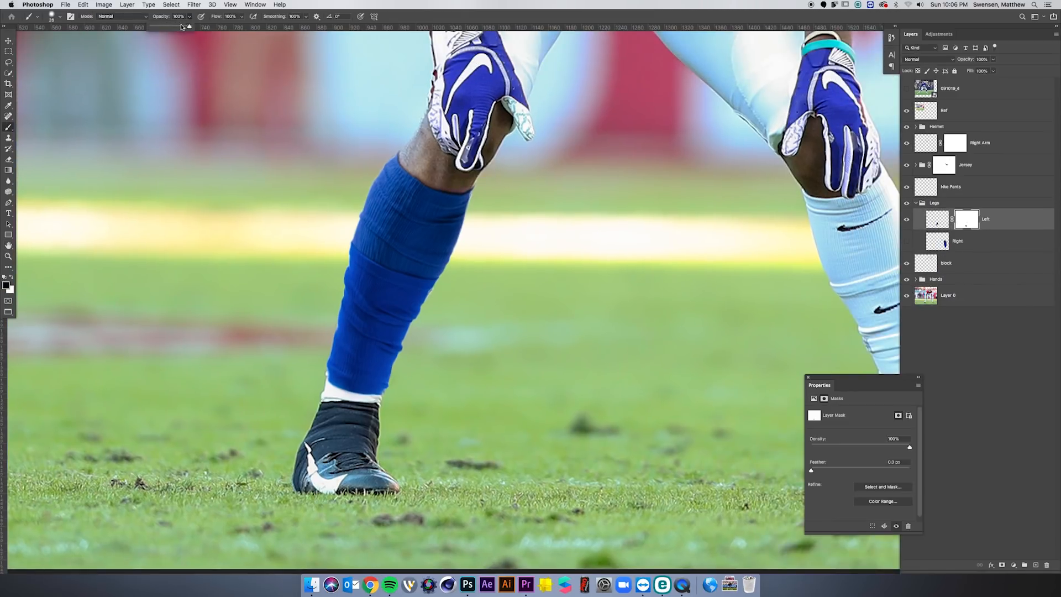
{"action": "left_click_drag", "start_coordinate": [553, 168], "coordinate": [602, 177]}
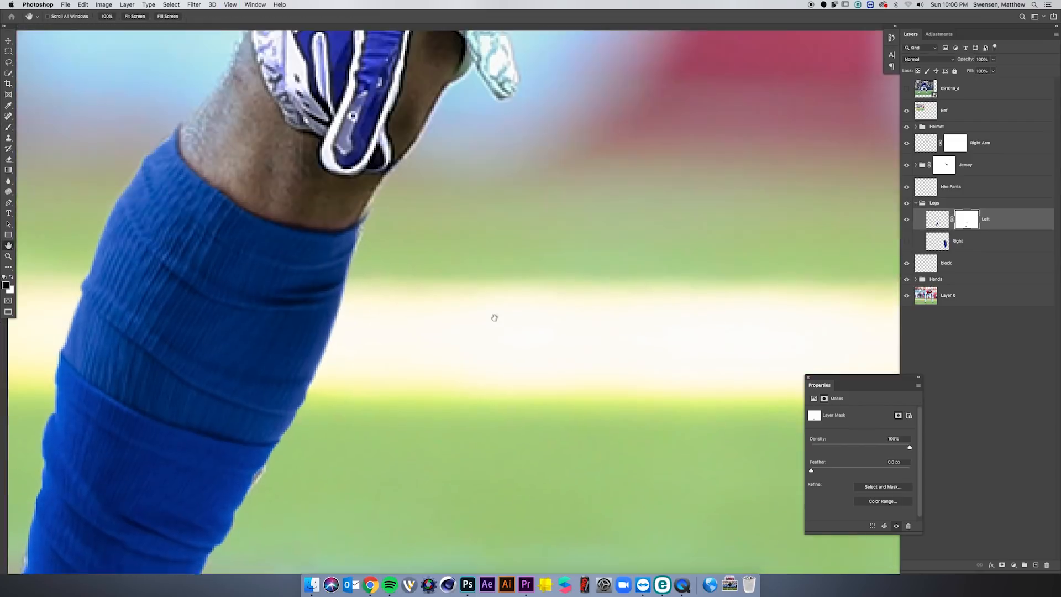
{"action": "left_click_drag", "start_coordinate": [495, 315], "coordinate": [492, 340]}
{"action": "left_click_drag", "start_coordinate": [395, 300], "coordinate": [376, 325]}
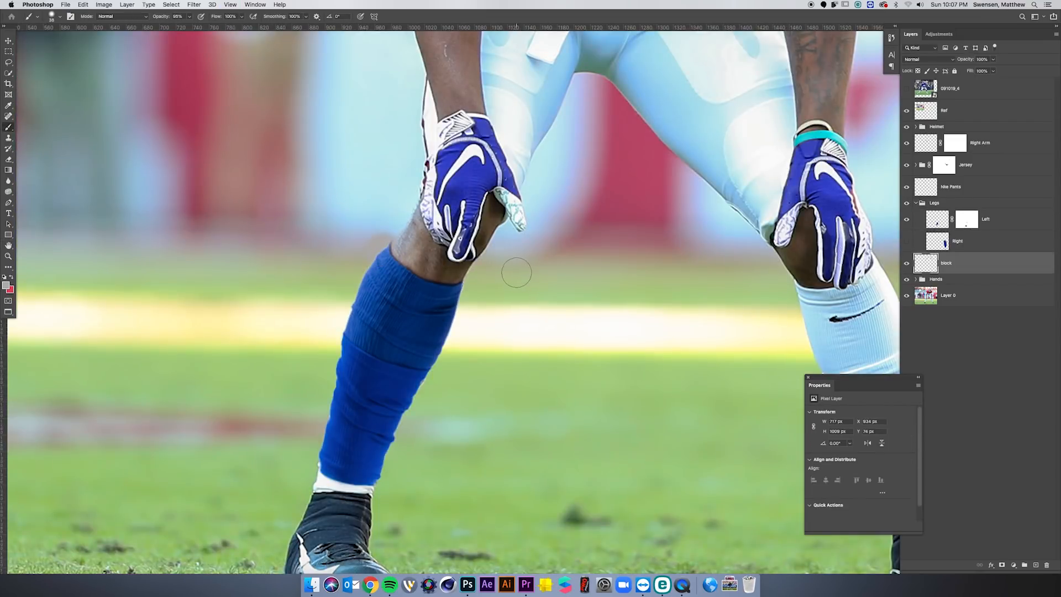
On the block layer, clone nearby background over the old sock's remnants along the blue sock's edges.
{"action": "left_click", "coordinate": [516, 272], "text": "alt"}
{"action": "key", "text": "s"}
{"action": "left_click_drag", "start_coordinate": [457, 389], "coordinate": [471, 389]}
{"action": "left_click", "coordinate": [457, 389], "text": "alt"}
{"action": "left_click", "coordinate": [434, 386]}
{"action": "left_click", "coordinate": [309, 453], "text": "alt"}
{"action": "left_click", "coordinate": [325, 420]}
{"action": "left_click_drag", "start_coordinate": [663, 411], "coordinate": [175, 393]}
Show the Right leg layer and scale, rotate and position it over the player's other lower leg.
{"action": "key", "text": "super+minus"}
{"action": "key", "text": "super+minus"}
{"action": "key", "text": "v"}
{"action": "left_click", "coordinate": [907, 241]}
{"action": "left_click", "coordinate": [958, 241]}
{"action": "left_click_drag", "start_coordinate": [515, 235], "coordinate": [492, 271]}
{"action": "key", "text": "super+t"}
{"action": "left_click_drag", "start_coordinate": [532, 222], "coordinate": [495, 300]}
{"action": "left_click_drag", "start_coordinate": [507, 292], "coordinate": [496, 288]}
{"action": "left_click_drag", "start_coordinate": [478, 332], "coordinate": [465, 309]}
{"action": "left_click_drag", "start_coordinate": [507, 377], "coordinate": [510, 368]}
{"action": "left_click_drag", "start_coordinate": [461, 282], "coordinate": [483, 274]}
Nudge the Right leg down and adjust its angle and position to line up with the white sock.
{"action": "key", "text": "super+plus"}
{"action": "key", "text": "super+plus"}
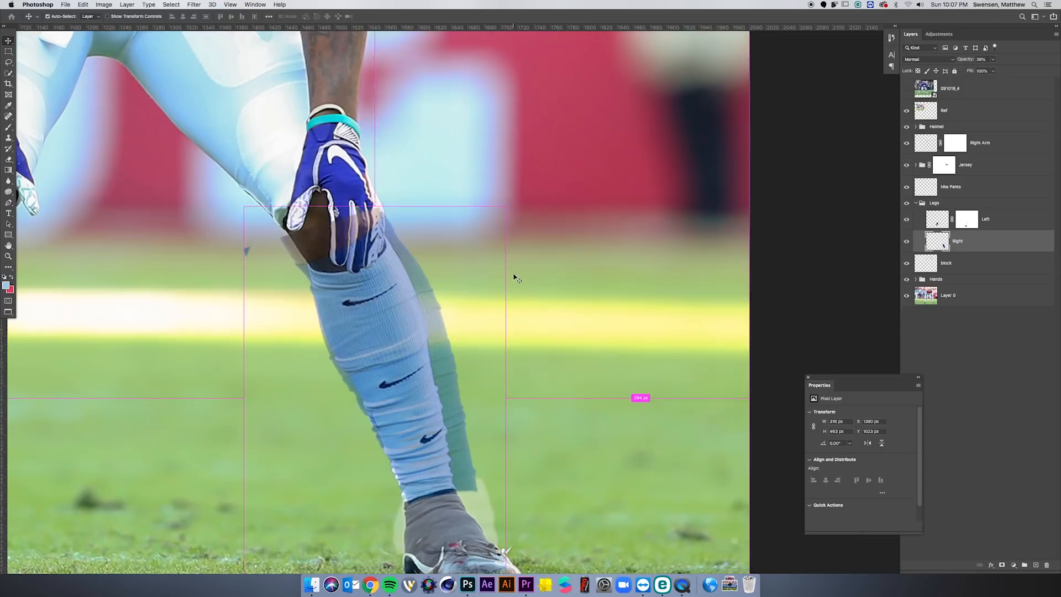
{"action": "key", "text": "shift+Down"}
{"action": "key", "text": "Down"}
{"action": "key", "text": "super+t"}
{"action": "left_click_drag", "start_coordinate": [533, 255], "coordinate": [537, 261]}
{"action": "left_click_drag", "start_coordinate": [411, 315], "coordinate": [402, 317]}
{"action": "key", "text": "Return"}
Start Puppet Warp on the Right layer and pull its pins so the upper part fits over the white sock.
{"action": "left_click", "coordinate": [83, 5]}
{"action": "left_click", "coordinate": [111, 163]}
{"action": "left_click", "coordinate": [387, 235]}
{"action": "left_click", "coordinate": [309, 273]}
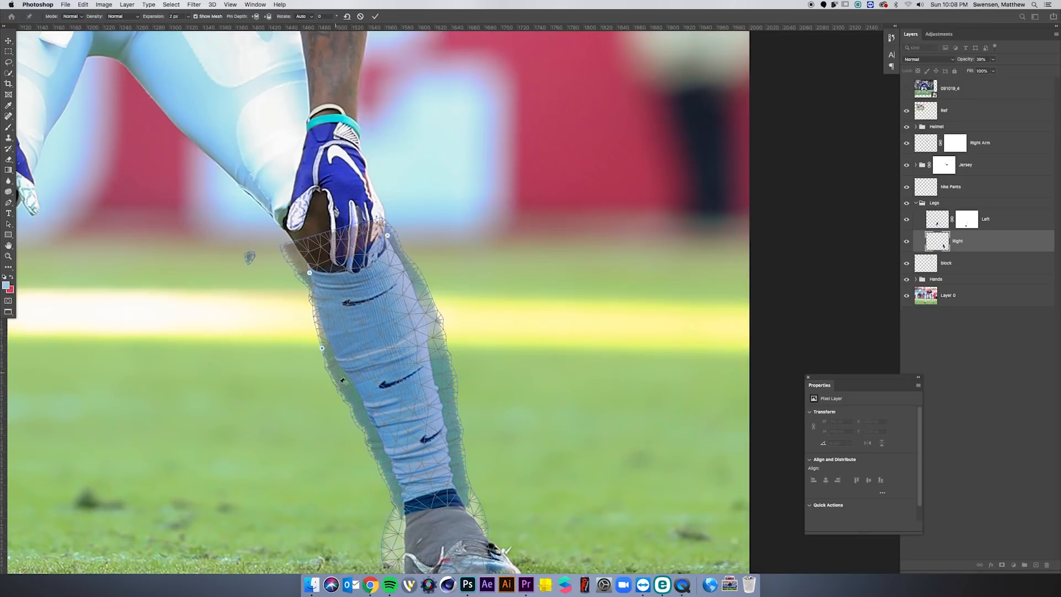
{"action": "left_click_drag", "start_coordinate": [322, 348], "coordinate": [329, 347]}
{"action": "left_click_drag", "start_coordinate": [425, 266], "coordinate": [410, 285]}
{"action": "left_click_drag", "start_coordinate": [387, 235], "coordinate": [387, 245]}
{"action": "left_click_drag", "start_coordinate": [309, 272], "coordinate": [319, 267]}
{"action": "left_click", "coordinate": [452, 375]}
{"action": "left_click", "coordinate": [438, 333]}
{"action": "left_click_drag", "start_coordinate": [438, 333], "coordinate": [419, 312]}
{"action": "left_click_drag", "start_coordinate": [452, 375], "coordinate": [441, 408]}
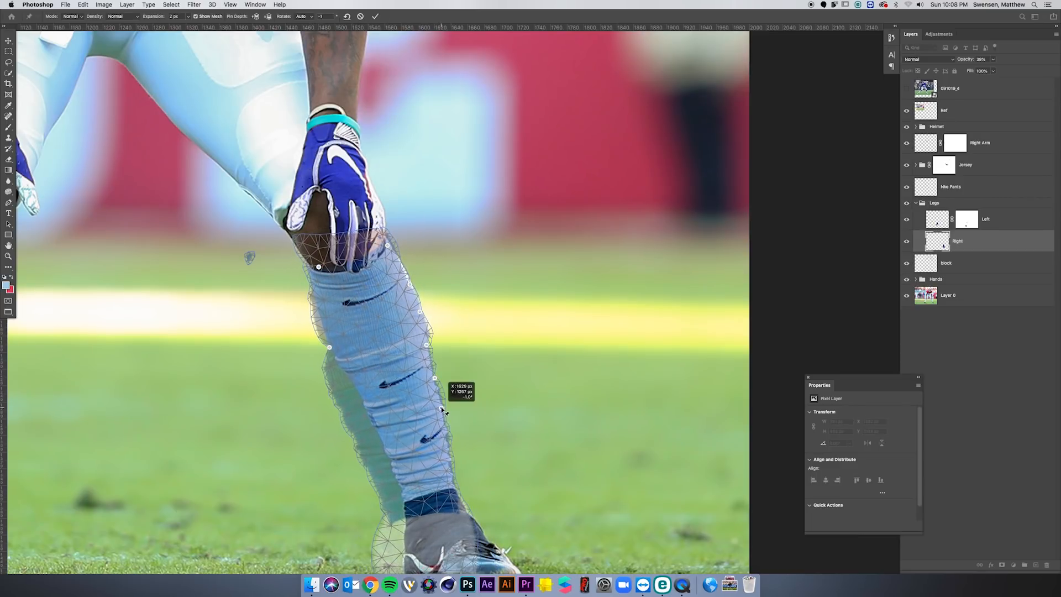
Warp the lower part of the Right sock to follow the calf and ankle, and apply the Puppet Warp.
{"action": "left_click", "coordinate": [447, 435]}
{"action": "left_click", "coordinate": [449, 459]}
{"action": "left_click", "coordinate": [454, 489]}
{"action": "left_click_drag", "start_coordinate": [383, 497], "coordinate": [391, 473]}
{"action": "left_click", "coordinate": [399, 482]}
{"action": "left_click_drag", "start_coordinate": [348, 421], "coordinate": [390, 457]}
{"action": "left_click", "coordinate": [379, 431]}
{"action": "left_click_drag", "start_coordinate": [337, 382], "coordinate": [350, 381]}
{"action": "left_click_drag", "start_coordinate": [354, 398], "coordinate": [360, 394]}
{"action": "left_click_drag", "start_coordinate": [351, 380], "coordinate": [347, 370]}
{"action": "left_click_drag", "start_coordinate": [349, 384], "coordinate": [337, 359]}
{"action": "left_click_drag", "start_coordinate": [320, 315], "coordinate": [325, 319]}
{"action": "key", "text": "Return"}
Set the Right layer's opacity to 100% and clone background on the block layer over the white remnants beside the sock.
{"action": "left_click_drag", "start_coordinate": [993, 59], "coordinate": [1059, 68]}
{"action": "left_click", "coordinate": [952, 261]}
{"action": "key", "text": "s"}
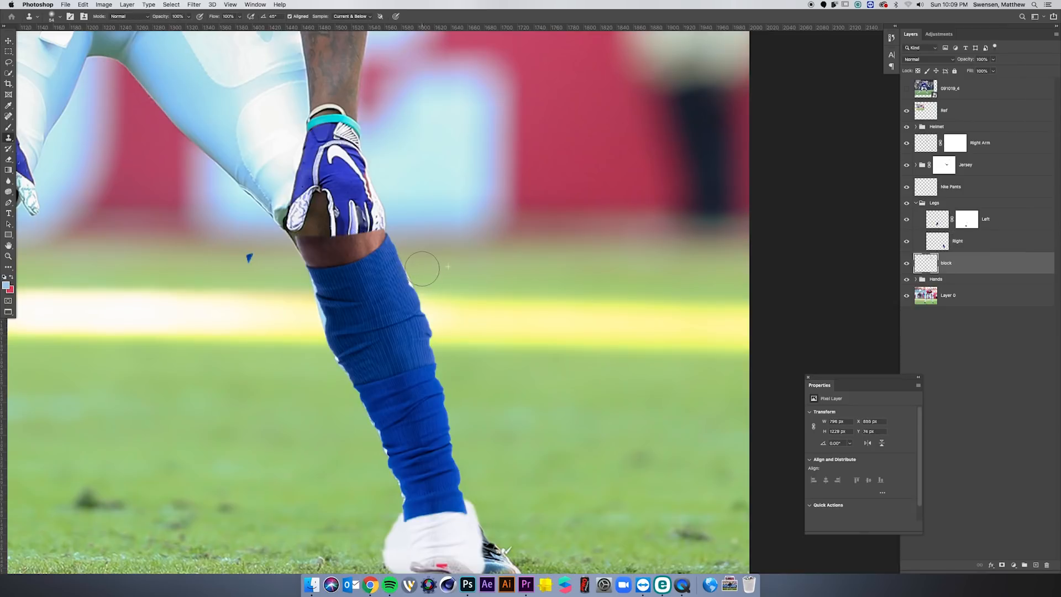
{"action": "left_click_drag", "start_coordinate": [352, 267], "coordinate": [344, 268]}
Add a mask to the Right layer and paint out the stray fragment and the excess above the sock's top edge.
{"action": "left_click", "coordinate": [959, 241]}
{"action": "left_click", "coordinate": [1002, 565]}
{"action": "key", "text": "b"}
{"action": "left_click", "coordinate": [248, 258]}
{"action": "mouse_move", "coordinate": [304, 229]}
{"action": "left_mouse_down"}
{"action": "mouse_move", "coordinate": [365, 226]}
{"action": "mouse_move", "coordinate": [286, 250]}
{"action": "left_mouse_up"}
{"action": "mouse_move", "coordinate": [351, 247]}
{"action": "left_mouse_down"}
{"action": "mouse_move", "coordinate": [388, 215]}
{"action": "mouse_move", "coordinate": [355, 237]}
{"action": "mouse_move", "coordinate": [459, 253]}
{"action": "left_mouse_up"}
{"action": "key", "text": "super+plus"}
{"action": "left_click_drag", "start_coordinate": [328, 262], "coordinate": [309, 264]}
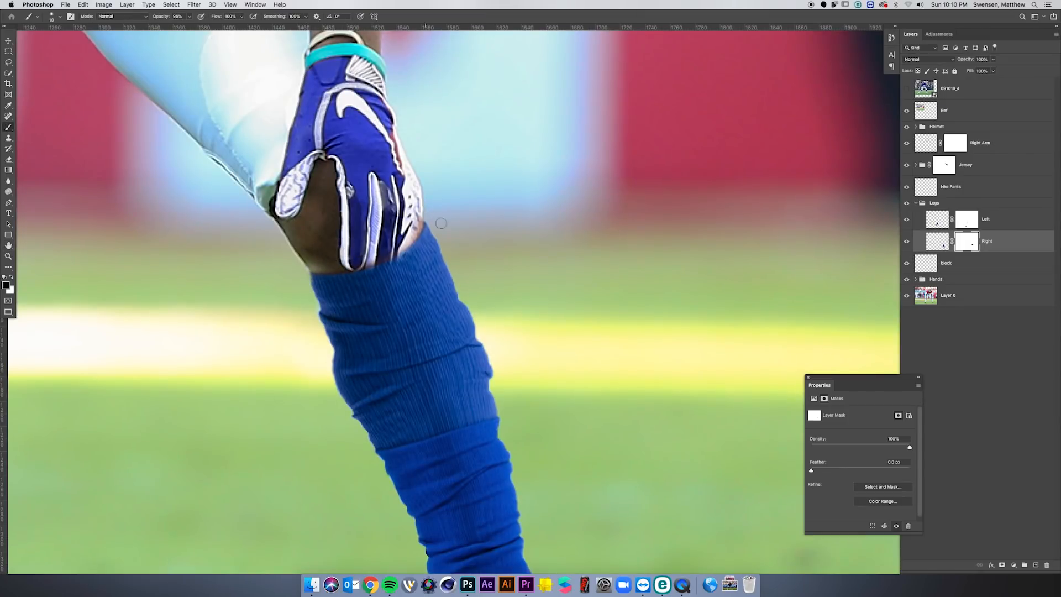
Save the file and mask out the white shoe area below the Right layer's blue sock.
{"action": "key", "text": "super+s"}
{"action": "left_click_drag", "start_coordinate": [554, 410], "coordinate": [490, 160]}
{"action": "left_click_drag", "start_coordinate": [491, 418], "coordinate": [523, 418]}
{"action": "mouse_move", "coordinate": [493, 421]}
{"action": "left_mouse_down"}
{"action": "mouse_move", "coordinate": [425, 478]}
{"action": "mouse_move", "coordinate": [465, 430]}
{"action": "mouse_move", "coordinate": [304, 421]}
{"action": "mouse_move", "coordinate": [348, 403]}
{"action": "mouse_move", "coordinate": [338, 379]}
{"action": "mouse_move", "coordinate": [390, 387]}
{"action": "mouse_move", "coordinate": [442, 354]}
{"action": "left_mouse_up"}
Check the block layer's effect, add a mask to it and paint black around the ankle of the right-hand leg.
{"action": "left_click", "coordinate": [906, 264]}
{"action": "left_click", "coordinate": [906, 264]}
{"action": "left_click", "coordinate": [906, 266]}
{"action": "left_click", "coordinate": [906, 271]}
{"action": "left_click", "coordinate": [1001, 565]}
{"action": "left_click", "coordinate": [5, 286]}
{"action": "left_click", "coordinate": [628, 335]}
{"action": "left_click", "coordinate": [815, 225]}
{"action": "left_click_drag", "start_coordinate": [414, 336], "coordinate": [391, 336]}
{"action": "mouse_move", "coordinate": [387, 336]}
{"action": "left_mouse_down"}
{"action": "mouse_move", "coordinate": [396, 368]}
{"action": "mouse_move", "coordinate": [392, 342]}
{"action": "mouse_move", "coordinate": [460, 325]}
{"action": "mouse_move", "coordinate": [388, 345]}
{"action": "left_mouse_up"}
Refine the Right layer's mask along the blue sock's bottom edge with a smaller brush.
{"action": "left_click", "coordinate": [966, 242]}
{"action": "right_click", "coordinate": [424, 336]}
{"action": "left_click", "coordinate": [496, 324]}
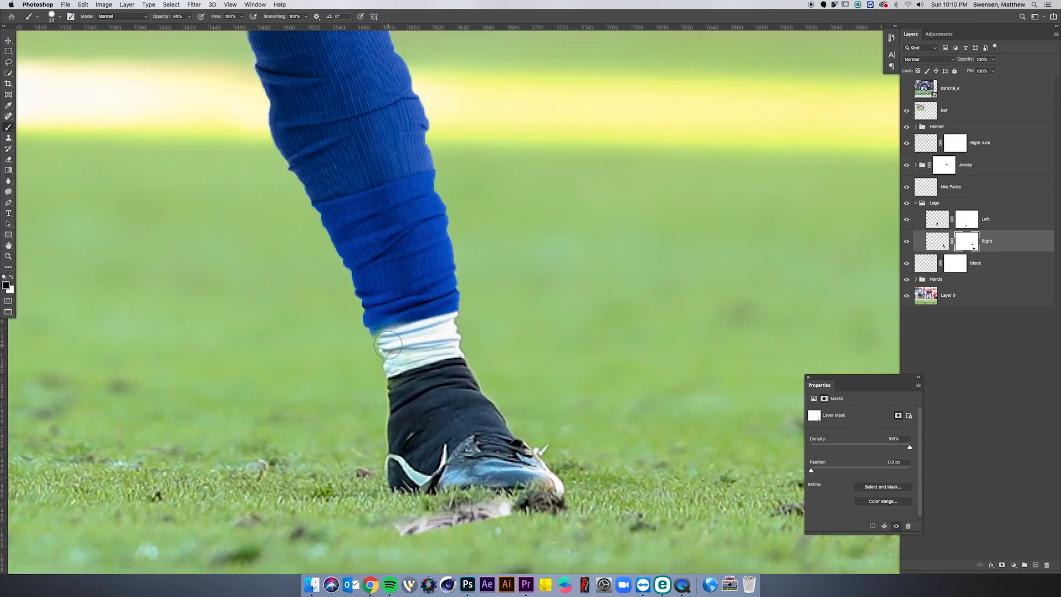
{"action": "key", "text": "alt+bracketleft"}
{"action": "key", "text": "x"}
{"action": "key", "text": "x"}
{"action": "mouse_move", "coordinate": [383, 339]}
{"action": "left_mouse_down"}
{"action": "mouse_move", "coordinate": [414, 328]}
{"action": "mouse_move", "coordinate": [392, 322]}
{"action": "left_mouse_up"}
{"action": "left_click", "coordinate": [1025, 239]}
{"action": "key", "text": "x"}
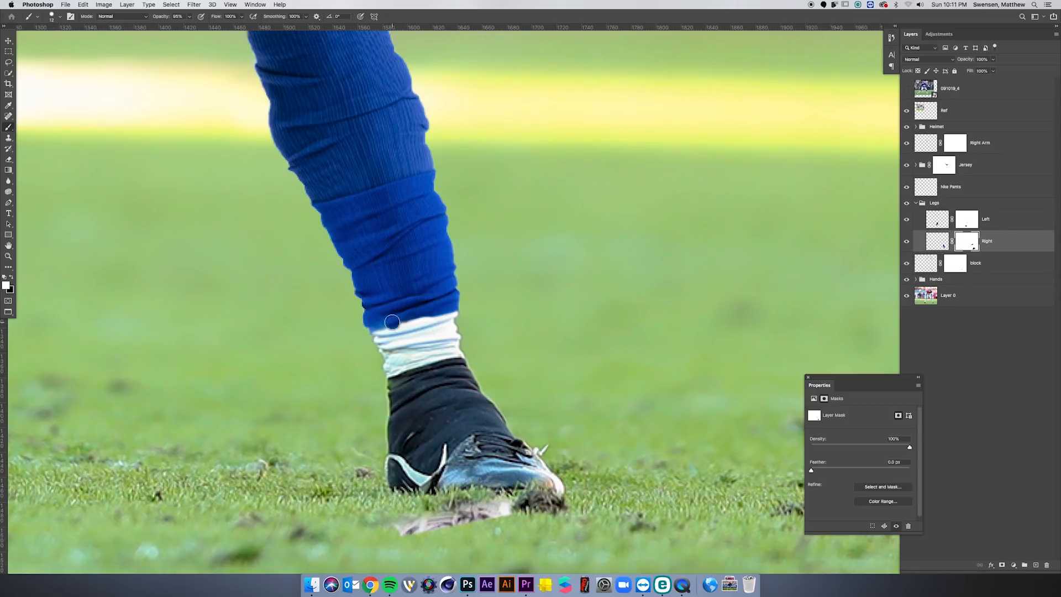
Move the Hands group above the Legs group so the glove's fingers overlap the blue sock.
{"action": "key", "text": "super+minus"}
{"action": "key", "text": "super+minus"}
{"action": "key", "text": "super+minus"}
{"action": "key", "text": "super+minus"}
{"action": "key", "text": "super+minus"}
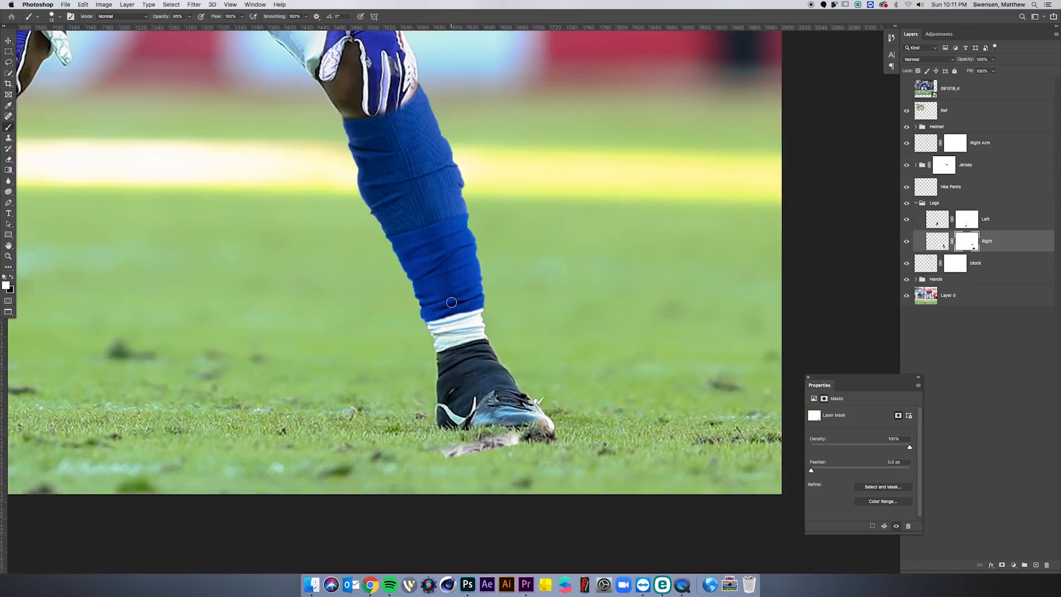
{"action": "key", "text": "super+equal"}
{"action": "key", "text": "super+equal"}
{"action": "key", "text": "super+equal"}
{"action": "key", "text": "super+equal"}
{"action": "key", "text": "super+equal"}
{"action": "left_click_drag", "start_coordinate": [486, 77], "coordinate": [626, 326]}
{"action": "key", "text": "v"}
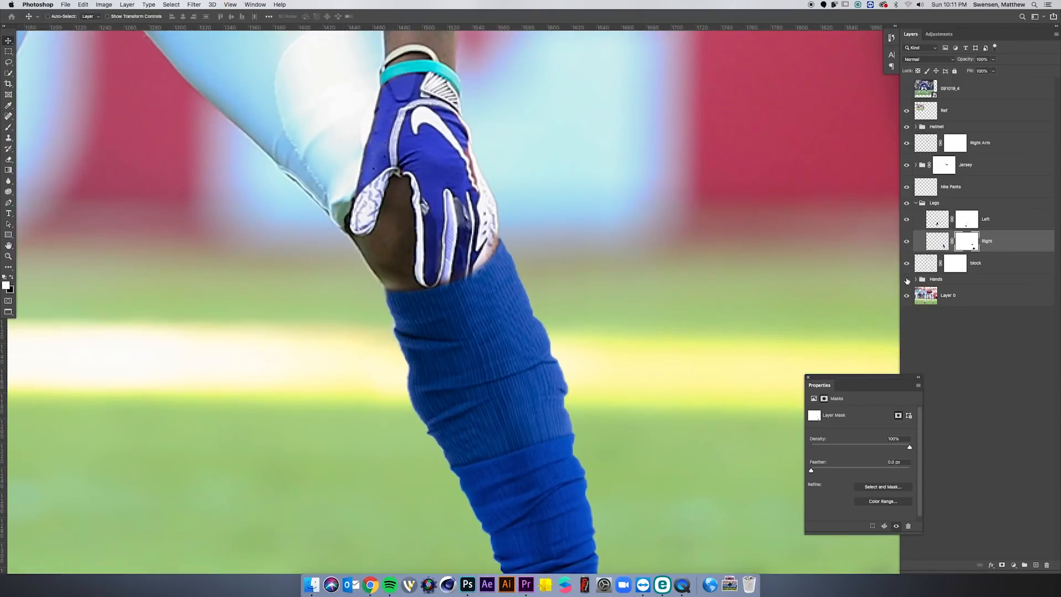
{"action": "left_click", "coordinate": [955, 299]}
{"action": "left_click_drag", "start_coordinate": [937, 279], "coordinate": [939, 197]}
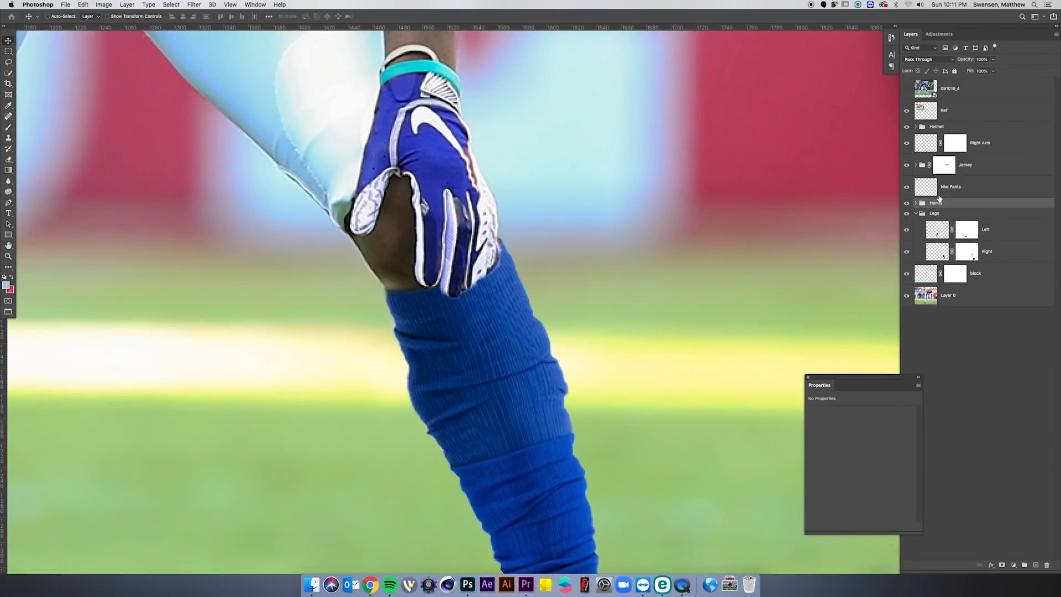
Create a "hand shadow" layer below the Hands group and paint black along the glove's finger edges over the sock.
{"action": "left_click", "coordinate": [1035, 565]}
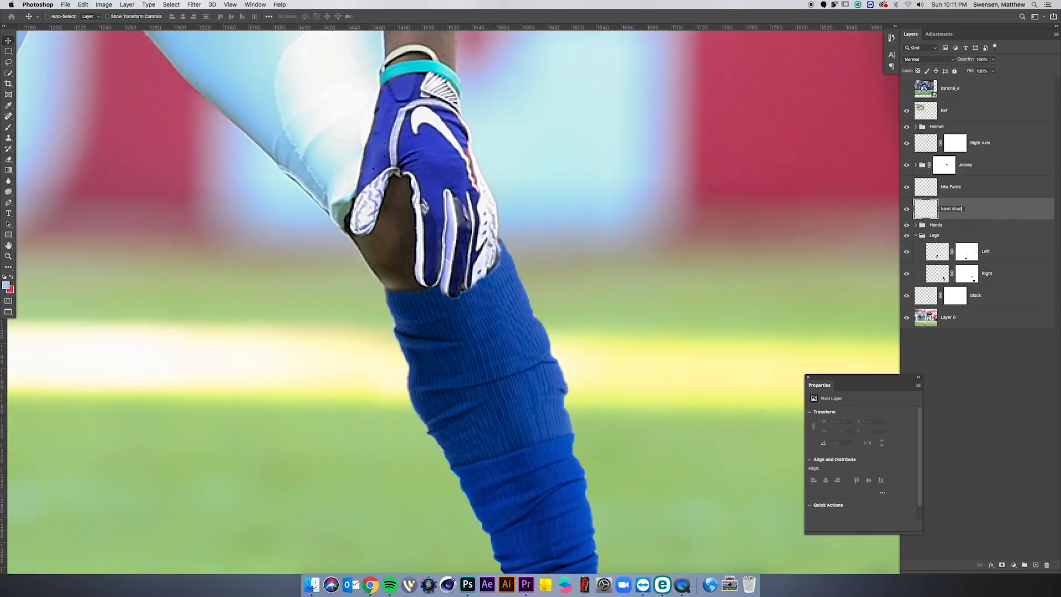
{"action": "left_click_drag", "start_coordinate": [968, 209], "coordinate": [976, 234]}
{"action": "left_click", "coordinate": [6, 285]}
{"action": "left_click_drag", "start_coordinate": [677, 287], "coordinate": [626, 337]}
{"action": "key", "text": "Return"}
{"action": "key", "text": "b"}
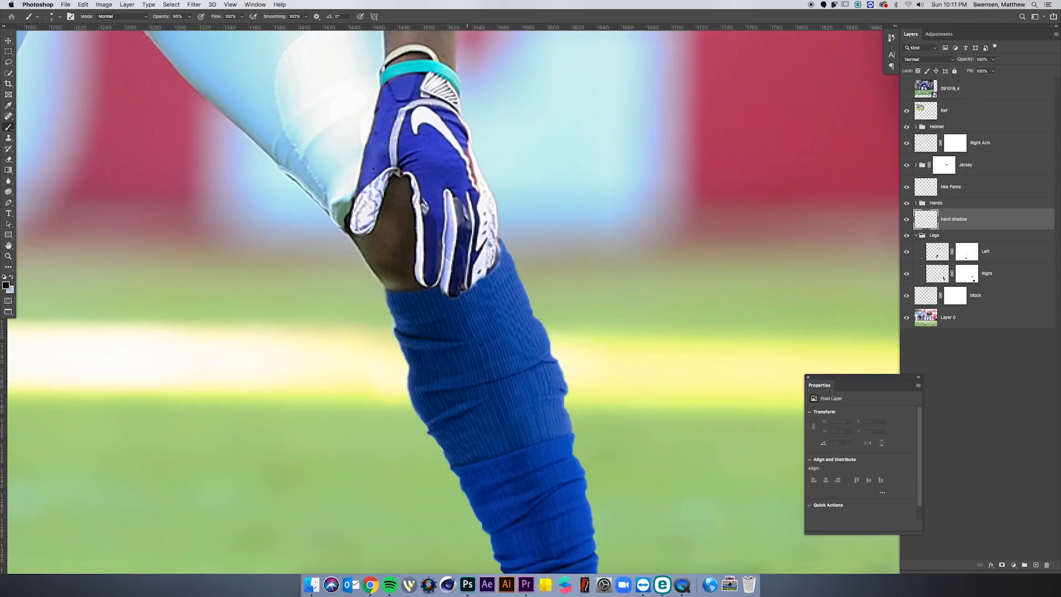
{"action": "left_click_drag", "start_coordinate": [495, 277], "coordinate": [501, 263]}
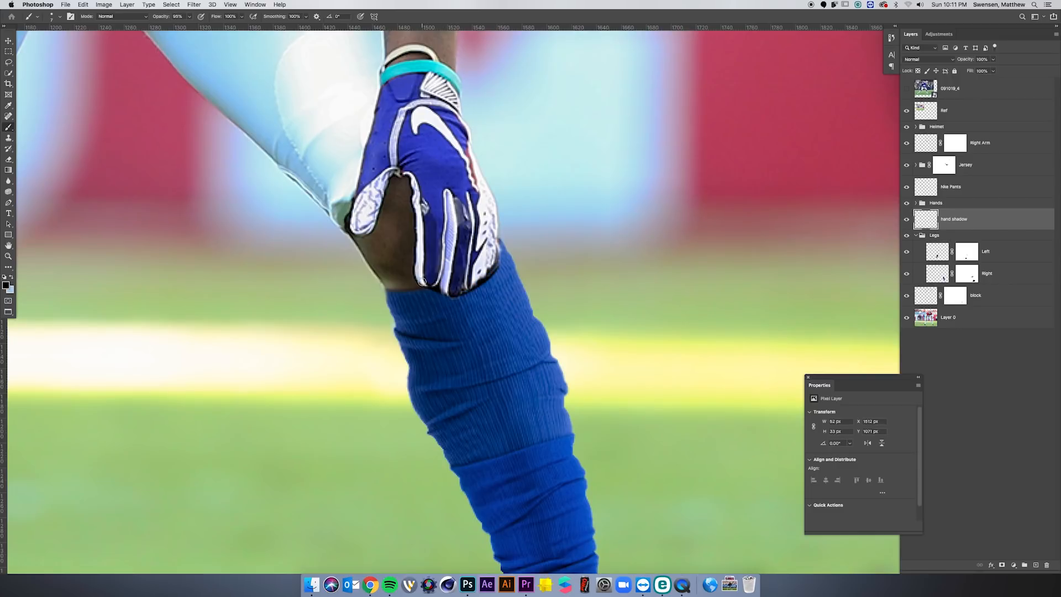
Apply Gaussian Blur to the hand shadow, lower its opacity to about 46%, and add masks to it and the Hands group.
{"action": "left_click", "coordinate": [200, 4]}
{"action": "left_click", "coordinate": [332, 138]}
{"action": "left_click_drag", "start_coordinate": [948, 357], "coordinate": [942, 357]}
{"action": "key", "text": "Return"}
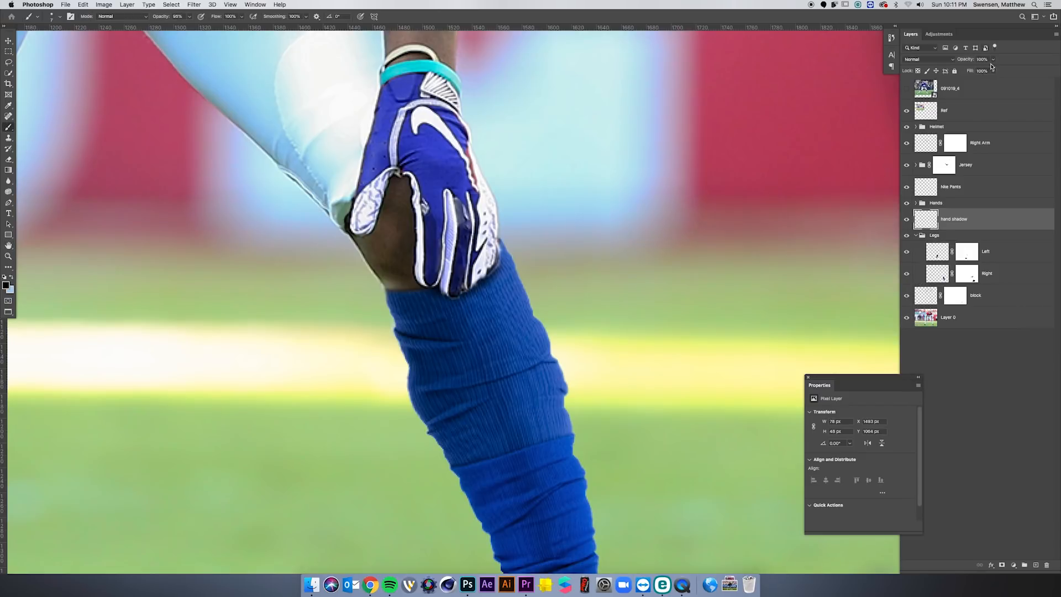
{"action": "left_click", "coordinate": [1001, 564]}
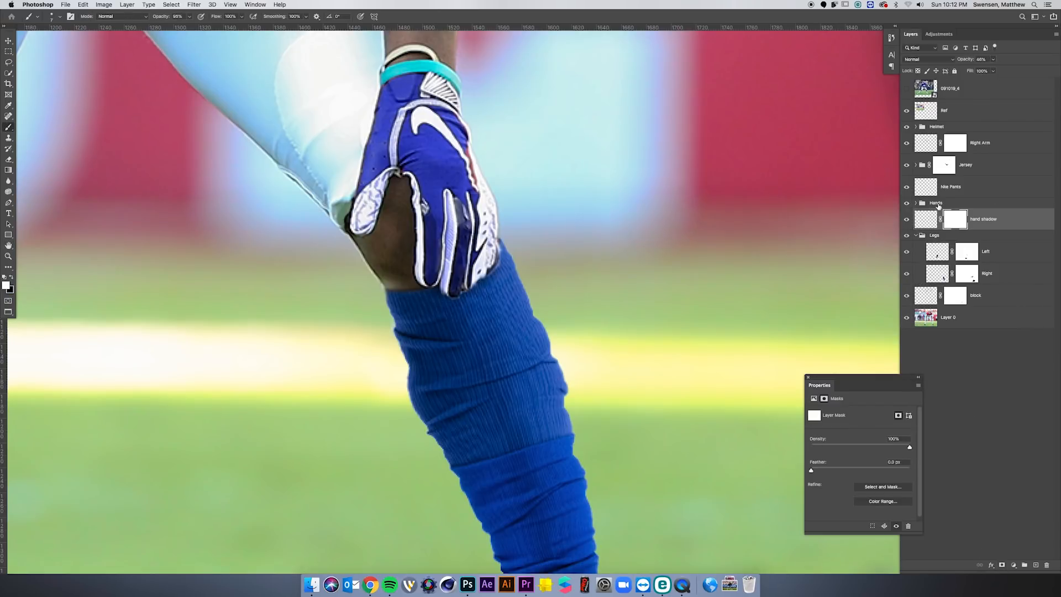
{"action": "left_click", "coordinate": [924, 208]}
{"action": "left_click", "coordinate": [1001, 564]}
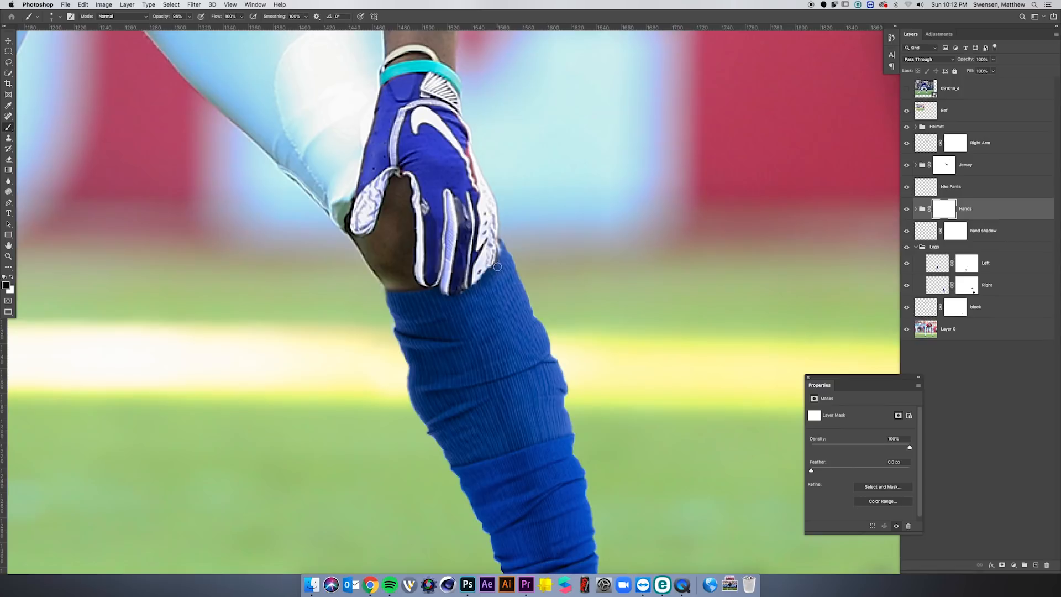
Examine the whole composite against the small reference photo of the original uniform.
{"action": "key", "text": "super+minus"}
{"action": "key", "text": "super+minus"}
{"action": "key", "text": "super+minus"}
{"action": "key", "text": "super+minus"}
{"action": "key", "text": "space"}
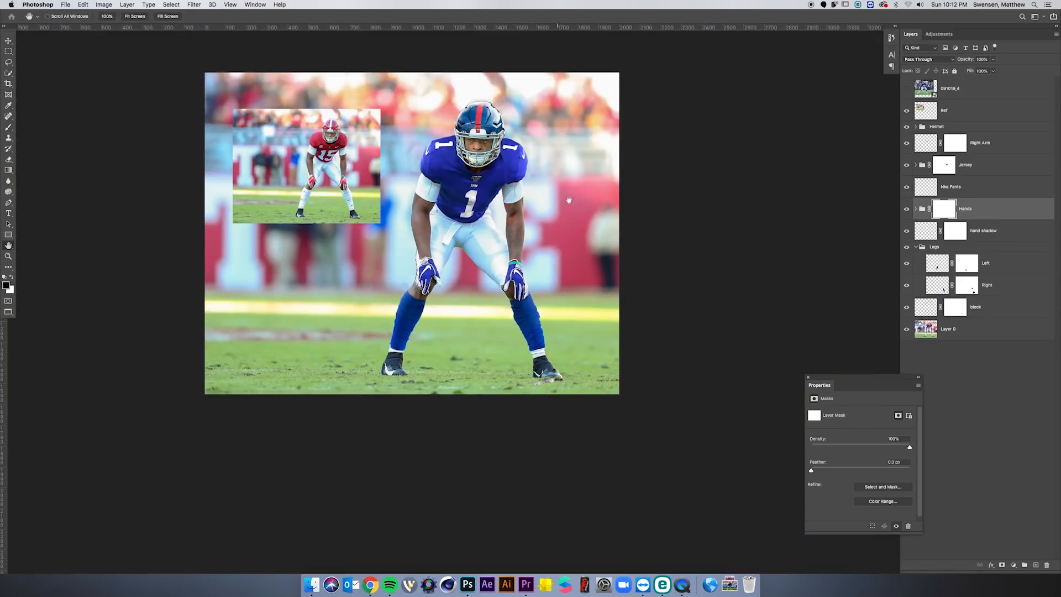
{"action": "left_click_drag", "start_coordinate": [558, 190], "coordinate": [578, 214]}
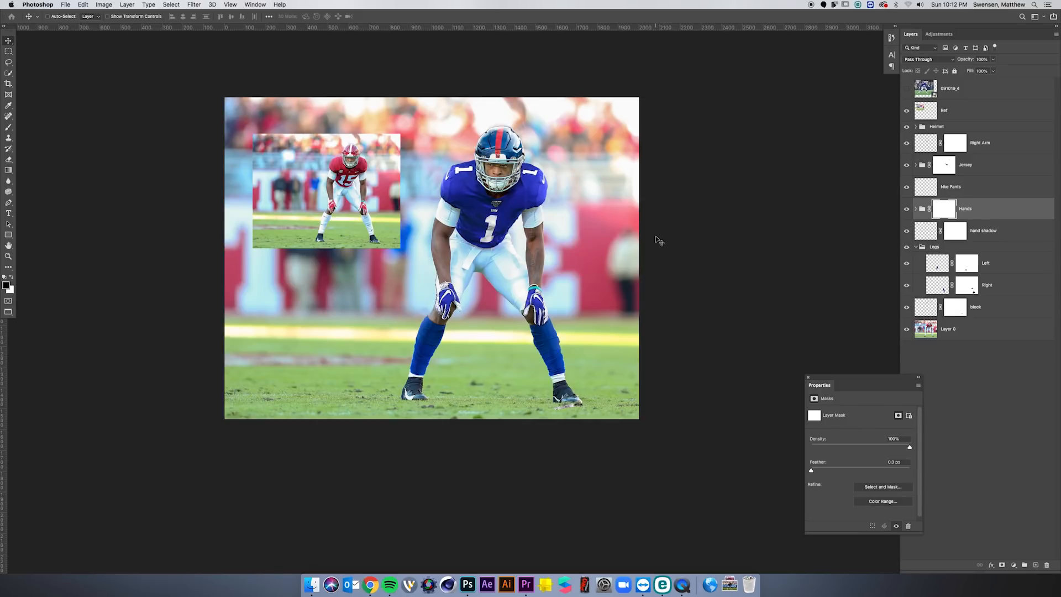
{"action": "key", "text": "super+plus"}
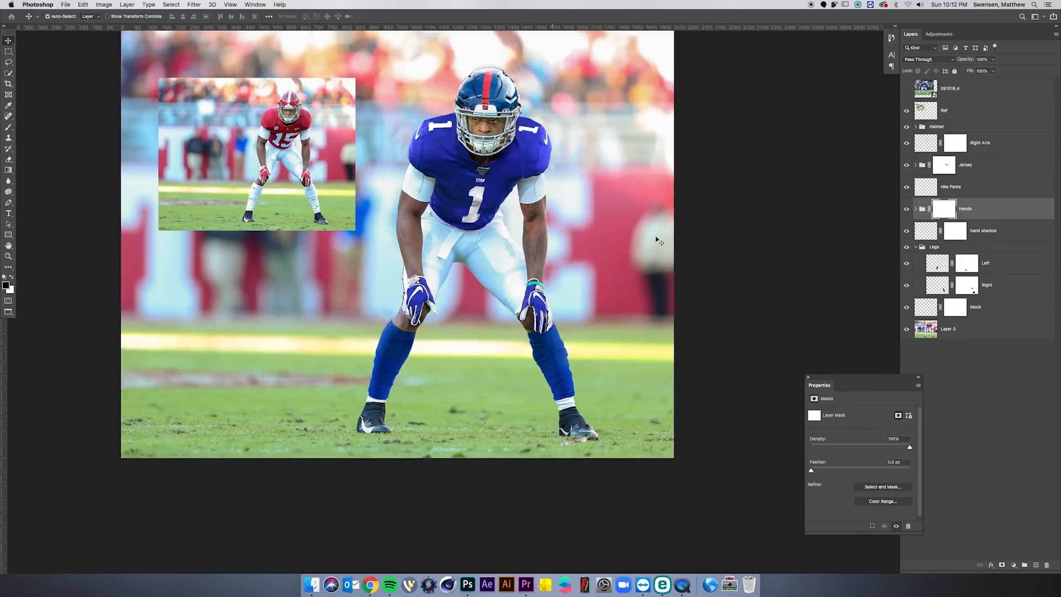
{"action": "left_click_drag", "start_coordinate": [639, 222], "coordinate": [656, 240]}
Enlarge the Ref layer to match the main player's size and place it beside him.
{"action": "right_click", "coordinate": [329, 169]}
{"action": "left_click", "coordinate": [340, 175]}
{"action": "key", "text": "super+t"}
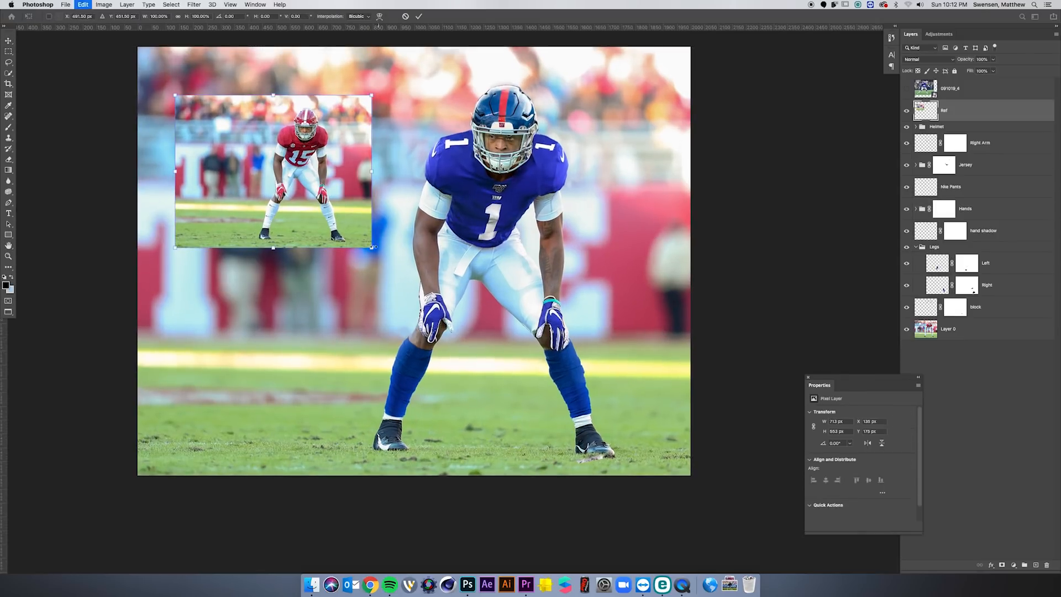
{"action": "left_click_drag", "start_coordinate": [372, 247], "coordinate": [786, 383]}
{"action": "key", "text": "Return"}
{"action": "left_click_drag", "start_coordinate": [589, 304], "coordinate": [261, 279]}
Toggle the Layer 0 and Ref layers' visibility to compare the composite with the original photo.
{"action": "left_click", "coordinate": [906, 330]}
{"action": "left_click", "coordinate": [906, 330]}
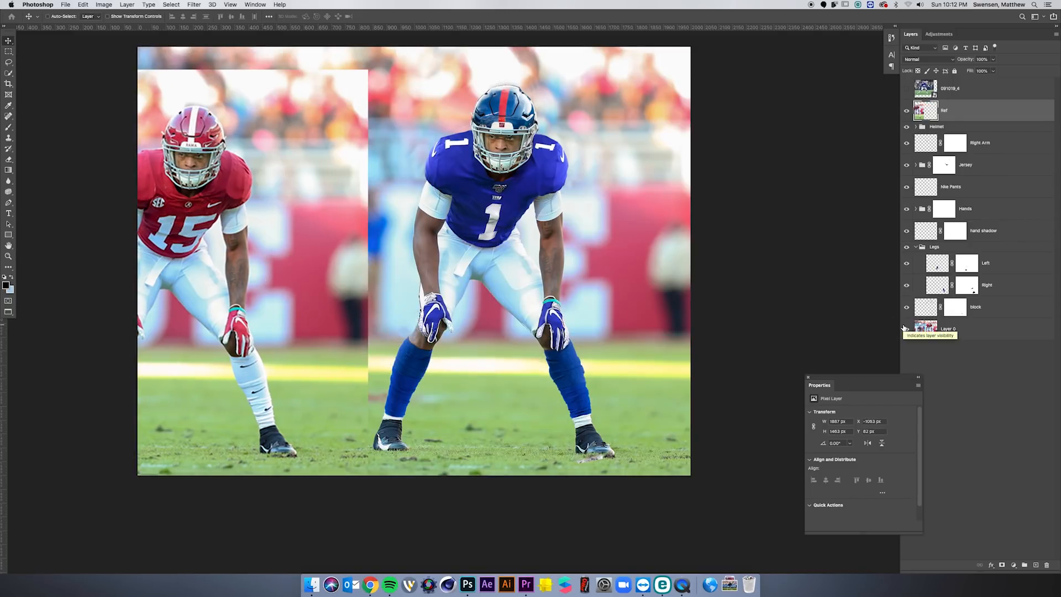
{"action": "right_click", "coordinate": [257, 189]}
{"action": "left_click", "coordinate": [267, 192]}
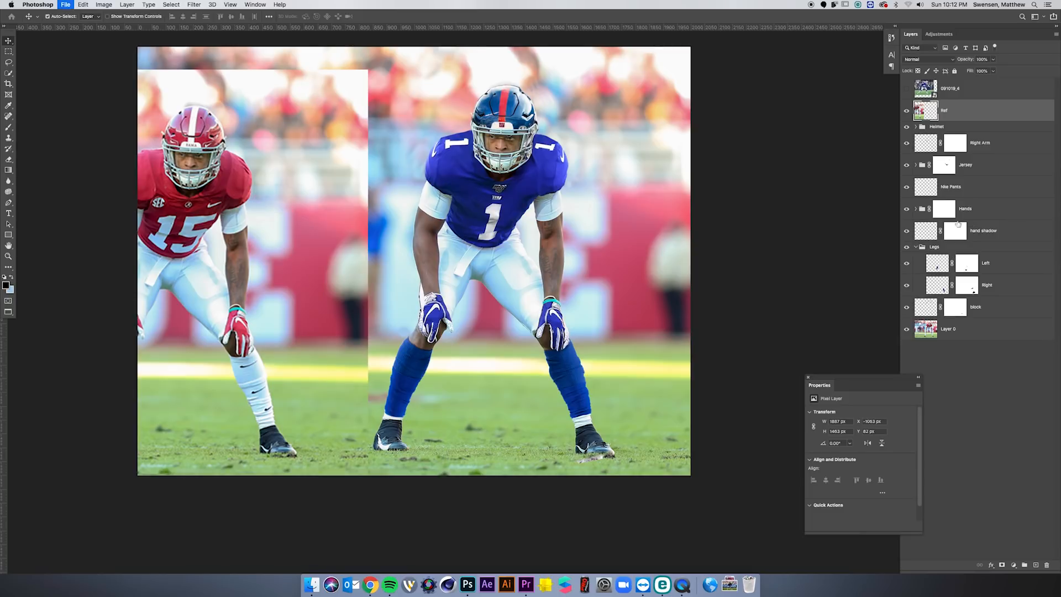
{"action": "left_click", "coordinate": [906, 112]}
{"action": "left_click", "coordinate": [906, 111]}
Add a new layer above Ref and paint a thick black stroke down the jersey's side next to the white sleeve.
{"action": "left_click", "coordinate": [1035, 565]}
{"action": "key", "text": "b"}
{"action": "left_click_drag", "start_coordinate": [450, 190], "coordinate": [467, 191]}
{"action": "left_click_drag", "start_coordinate": [456, 198], "coordinate": [448, 237]}
{"action": "key", "text": "super+z"}
{"action": "left_click_drag", "start_coordinate": [456, 131], "coordinate": [443, 131]}
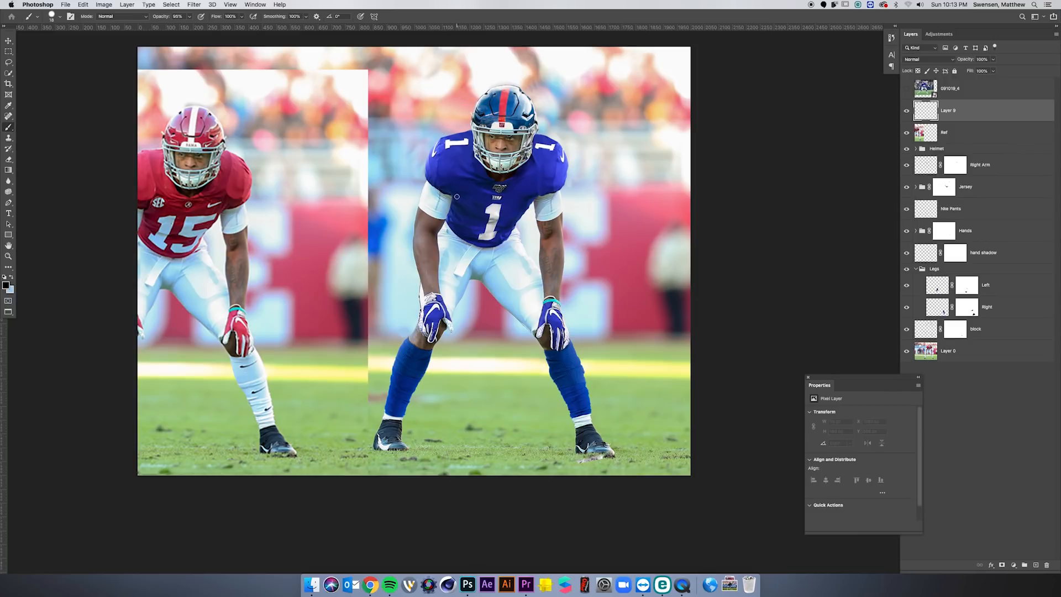
{"action": "mouse_move", "coordinate": [456, 197]}
{"action": "left_mouse_down"}
{"action": "mouse_move", "coordinate": [468, 196]}
{"action": "mouse_move", "coordinate": [449, 227]}
{"action": "left_mouse_up"}
Soften the black stroke with Gaussian Blur, and scale and position it as a shadow on the jersey's side.
{"action": "left_click", "coordinate": [194, 5]}
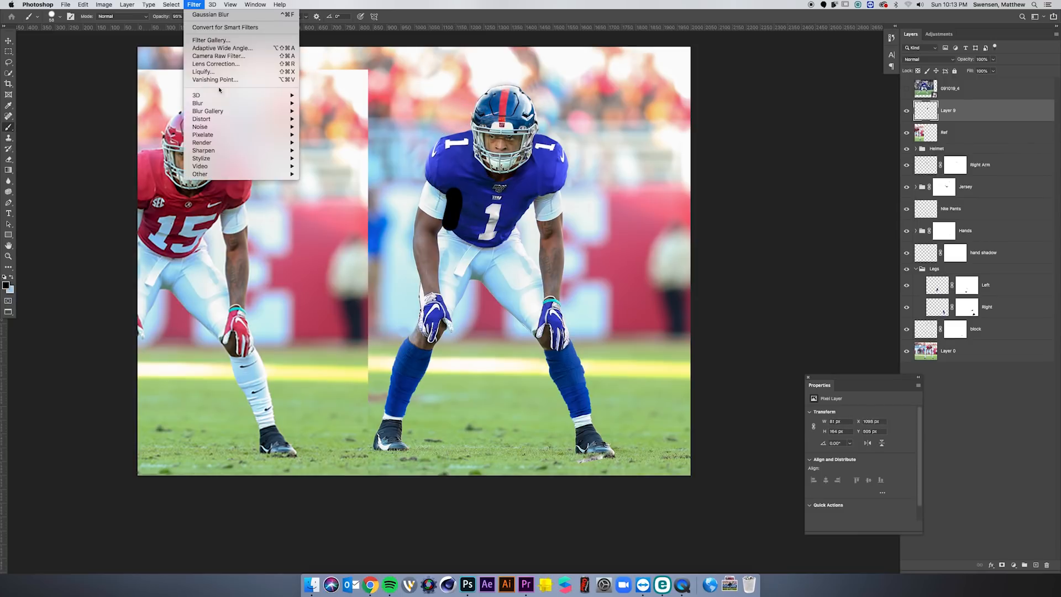
{"action": "left_click", "coordinate": [322, 134]}
{"action": "left_click_drag", "start_coordinate": [949, 359], "coordinate": [961, 357]}
{"action": "key", "text": "Return"}
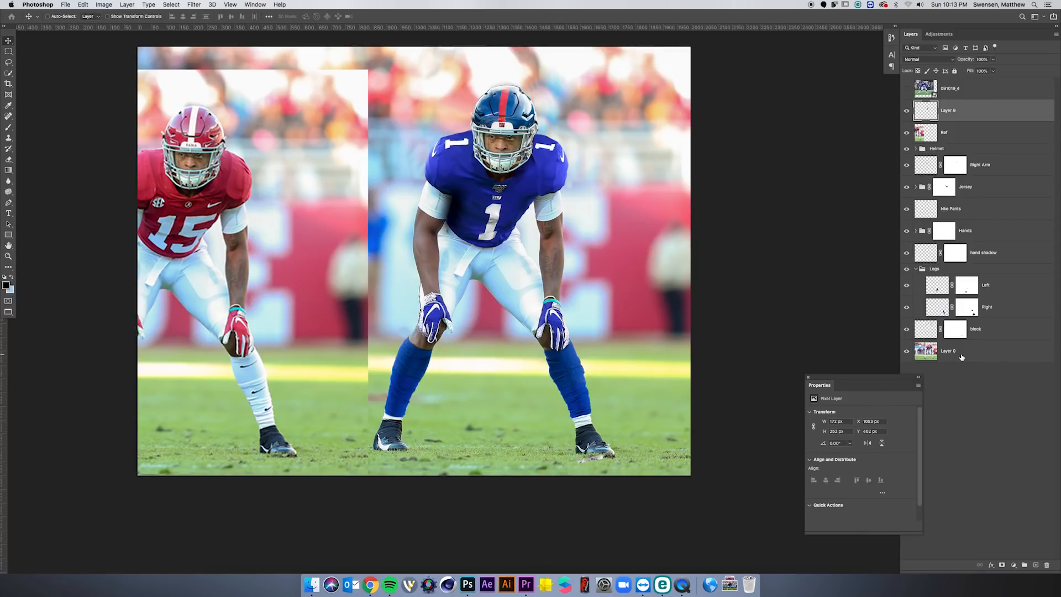
{"action": "key", "text": "ctrl+t"}
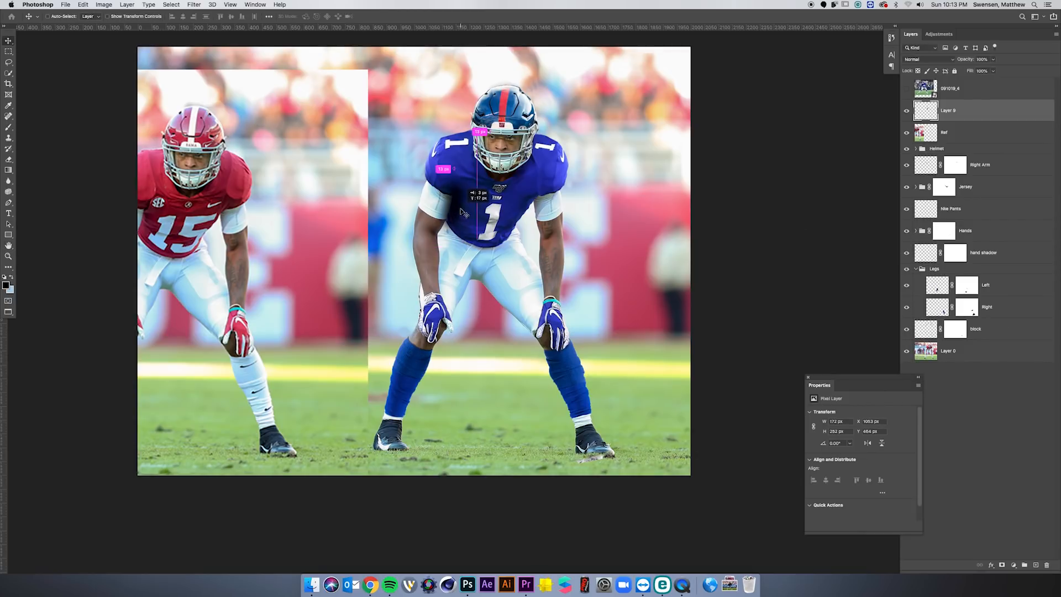
{"action": "left_click_drag", "start_coordinate": [478, 244], "coordinate": [465, 219]}
{"action": "key", "text": "Return"}
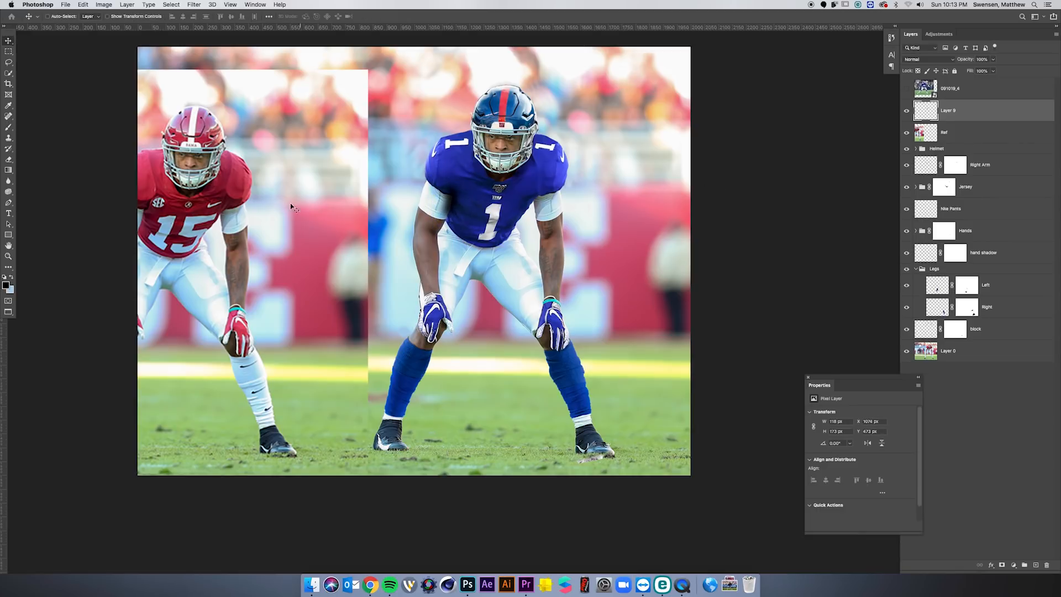
Shift the Ref photo to show more of the original player and reduce the jersey shadow layer's opacity.
{"action": "left_click", "coordinate": [291, 204], "text": "super"}
{"action": "left_click_drag", "start_coordinate": [292, 204], "coordinate": [315, 204]}
{"action": "left_click", "coordinate": [968, 111]}
{"action": "left_click", "coordinate": [992, 71]}
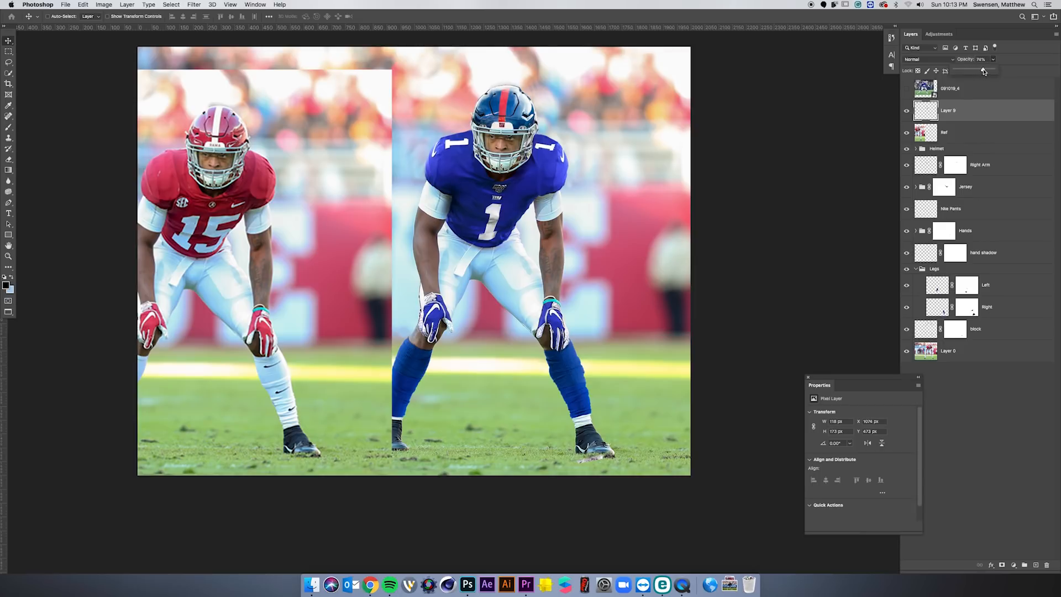
{"action": "left_click", "coordinate": [562, 223]}
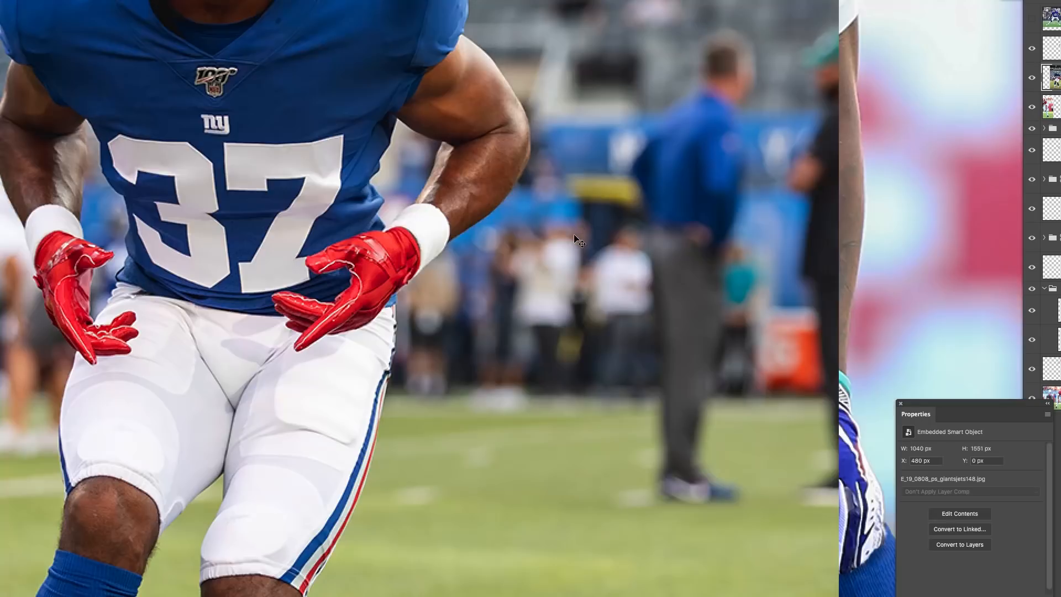
Convert the path around the Giants player's pants stripe into a selection and copy the stripe to its own layer.
{"action": "scroll", "coordinate": [575, 221], "scroll_direction": "down", "scroll_amount": 5}
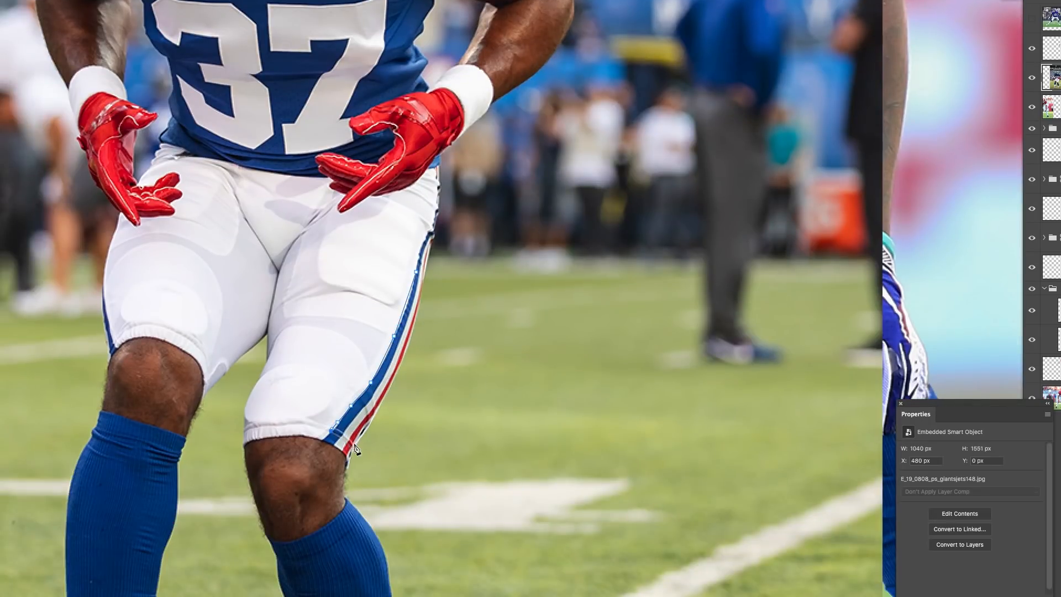
{"action": "right_click", "coordinate": [419, 268]}
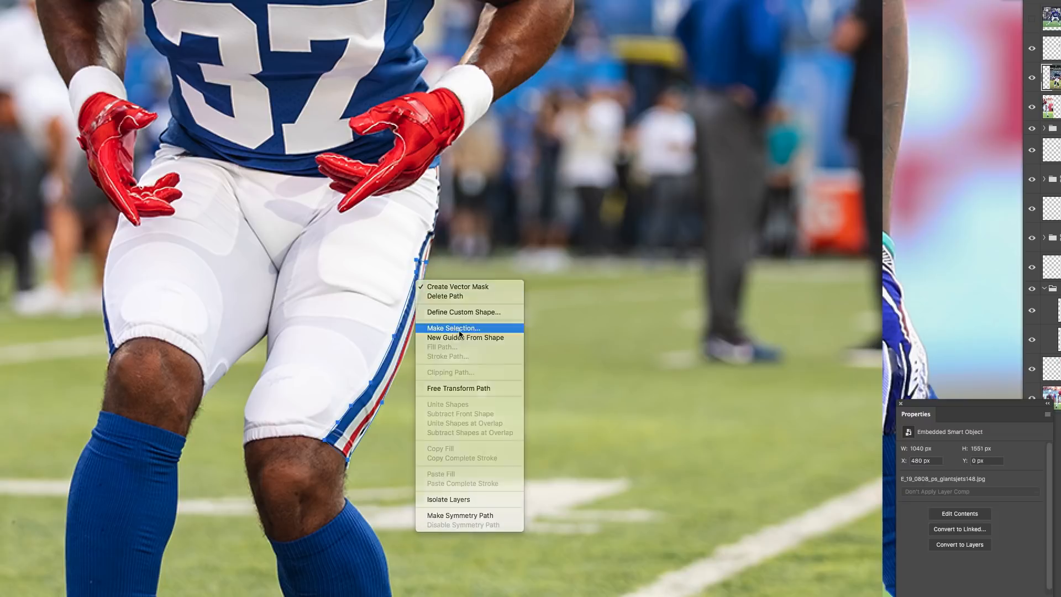
{"action": "left_click", "coordinate": [449, 336]}
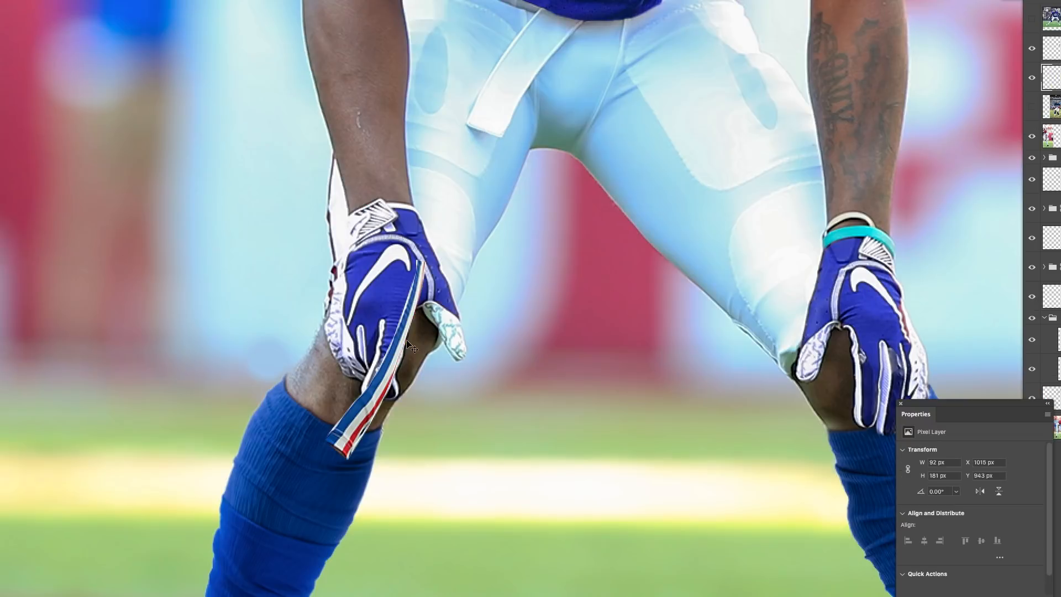
Flip the copied stripe horizontally, then move and rotate it onto the outer edge of the player's pants leg.
{"action": "key", "text": "ctrl+t"}
{"action": "right_click", "coordinate": [339, 207]}
{"action": "left_click", "coordinate": [373, 396]}
{"action": "left_click_drag", "start_coordinate": [387, 332], "coordinate": [326, 349]}
{"action": "left_click_drag", "start_coordinate": [323, 221], "coordinate": [344, 221]}
{"action": "key", "text": "Return"}
Add a mask to the stripe layer and paint out the parts overlapping the arm and glove.
{"action": "left_click", "coordinate": [1056, 593]}
{"action": "left_click_drag", "start_coordinate": [345, 108], "coordinate": [347, 134]}
{"action": "left_click_drag", "start_coordinate": [343, 301], "coordinate": [319, 298]}
Warp the stripe so it follows the curved outer edge of the pants leg down to the glove.
{"action": "left_click", "coordinate": [1050, 71]}
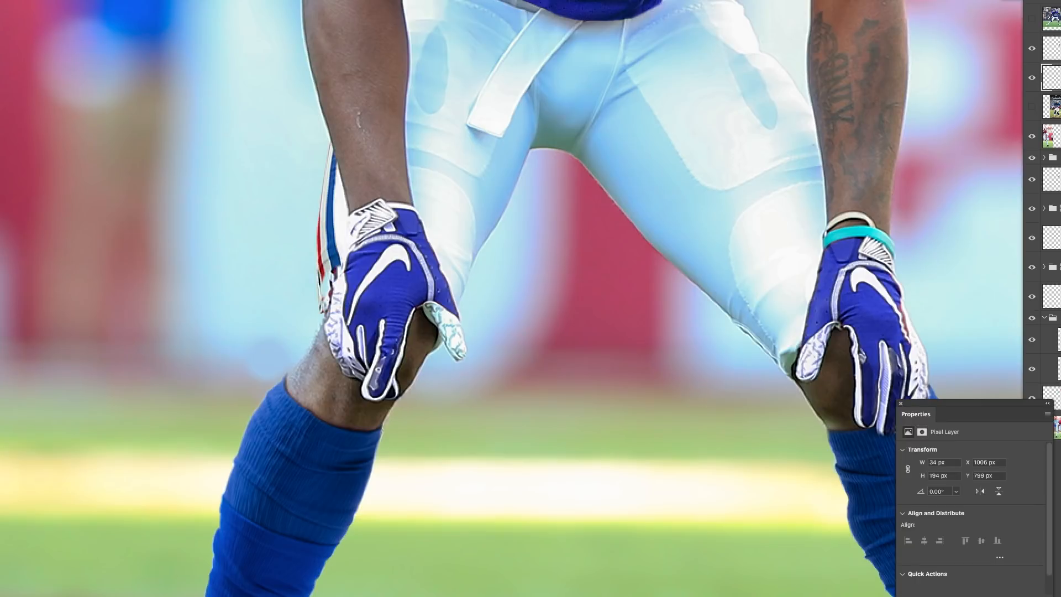
{"action": "mouse_move", "coordinate": [55, 163]}
{"action": "left_click", "coordinate": [115, 239]}
{"action": "left_click_drag", "start_coordinate": [314, 315], "coordinate": [331, 309]}
{"action": "left_click_drag", "start_coordinate": [315, 172], "coordinate": [318, 172]}
{"action": "left_click_drag", "start_coordinate": [352, 315], "coordinate": [343, 308]}
{"action": "key", "text": "Return"}
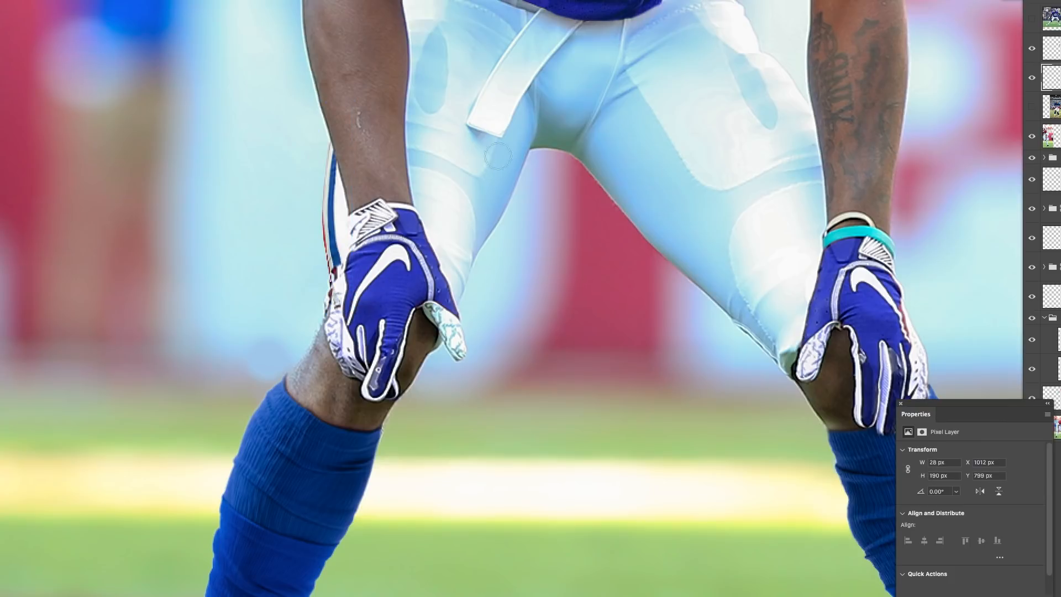
Refine the pants stripe layer's mask, painting along the stripe's lower end where it meets the outer edge of the glove.
{"action": "left_click", "coordinate": [1060, 77]}
{"action": "left_click_drag", "start_coordinate": [347, 265], "coordinate": [341, 276]}
{"action": "key", "text": "super+plus"}
{"action": "key", "text": "super+plus"}
{"action": "left_click_drag", "start_coordinate": [323, 227], "coordinate": [305, 230]}
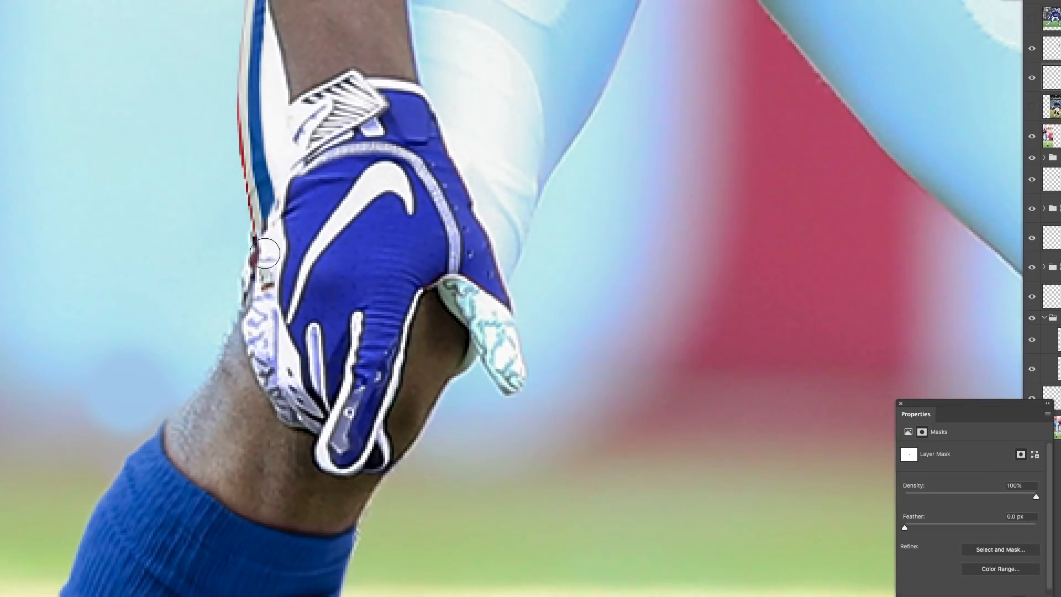
{"action": "key", "text": "super+minus"}
{"action": "key", "text": "super+minus"}
{"action": "key", "text": "super+minus"}
{"action": "key", "text": "super+minus"}
{"action": "key", "text": "super+minus"}
{"action": "key", "text": "super+plus"}
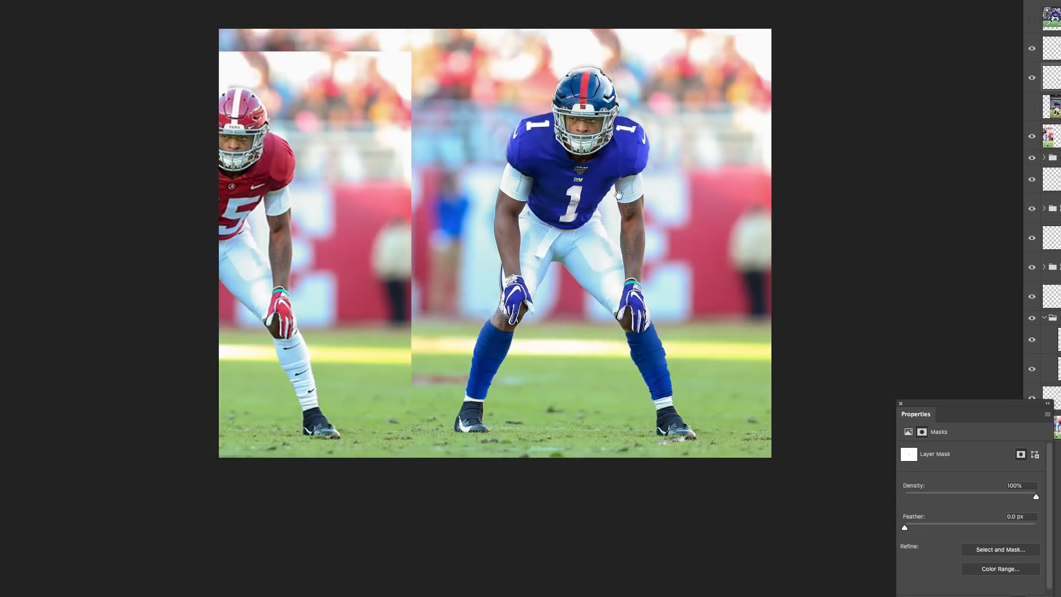
Select the original red-uniform reference photo and move it fully into the upper-left corner of the canvas.
{"action": "left_click_drag", "start_coordinate": [691, 200], "coordinate": [642, 220]}
{"action": "key", "text": "v"}
{"action": "right_click", "coordinate": [280, 233]}
{"action": "left_click", "coordinate": [296, 238]}
{"action": "left_click_drag", "start_coordinate": [276, 232], "coordinate": [309, 227]}
Delete the top layer, stamp the visible Giants composite into a new merged layer, and show the reference photo for comparison.
{"action": "left_click", "coordinate": [1056, 18]}
{"action": "key", "text": "Delete"}
{"action": "key", "text": "super+alt+shift+e"}
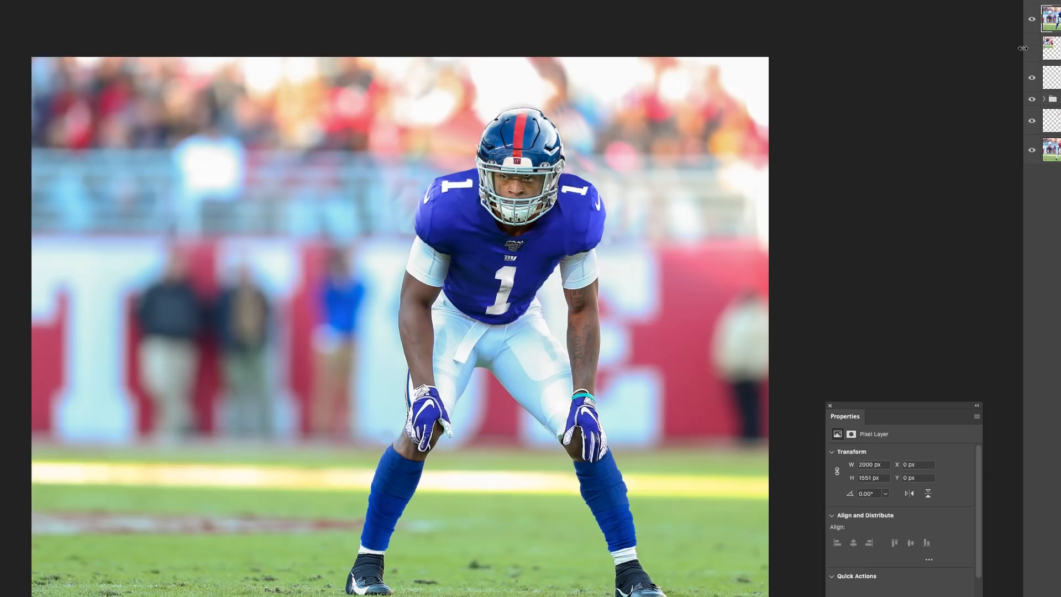
{"action": "left_click", "coordinate": [1031, 49]}
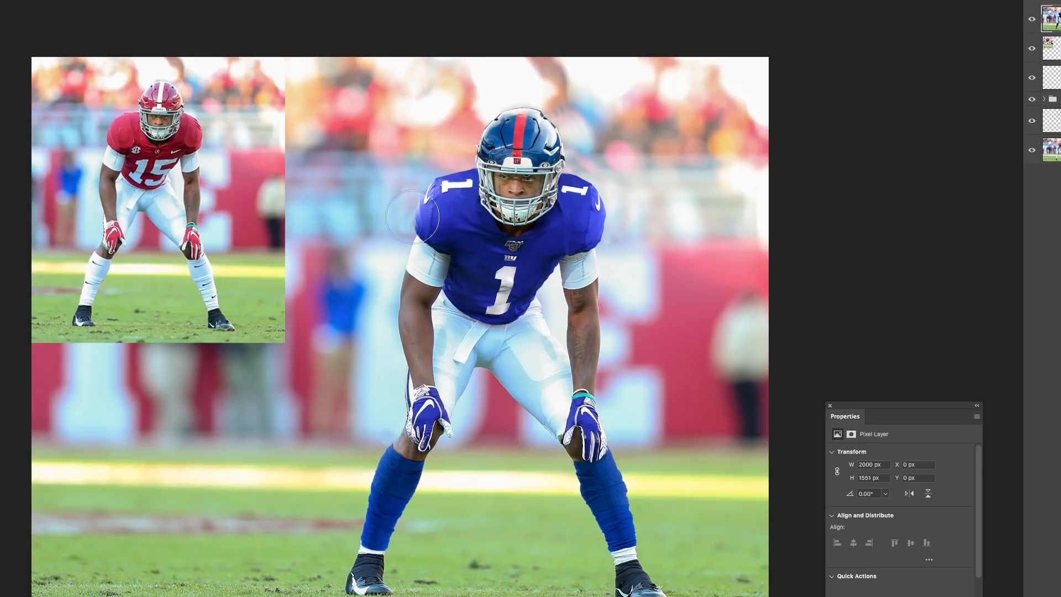
Retouch the shading on the merged layer with brush strokes over the jersey shoulder, pants, face mask and helmet front, using a smaller brush for the helmet.
{"action": "mouse_move", "coordinate": [580, 185]}
{"action": "left_mouse_down"}
{"action": "mouse_move", "coordinate": [589, 187]}
{"action": "mouse_move", "coordinate": [576, 183]}
{"action": "left_mouse_up"}
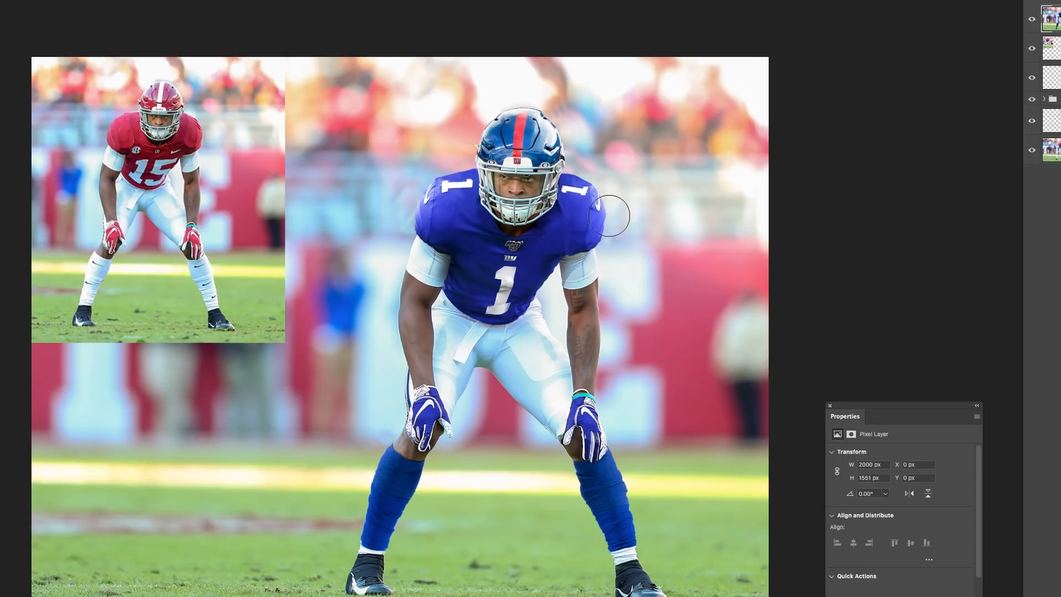
{"action": "left_click_drag", "start_coordinate": [510, 352], "coordinate": [466, 326]}
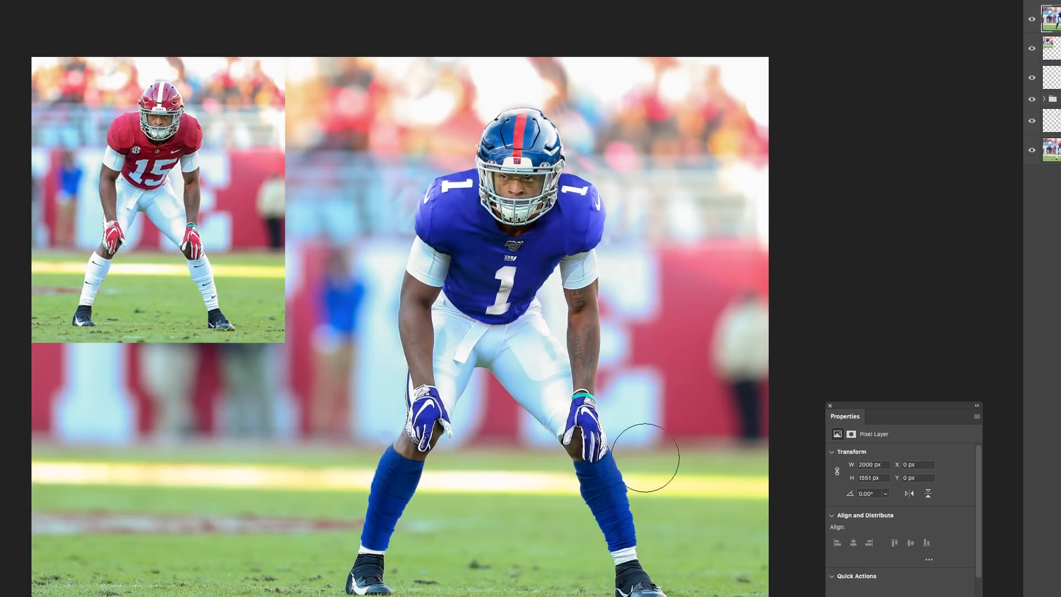
{"action": "key", "text": "bracketleft"}
{"action": "key", "text": "bracketleft"}
{"action": "key", "text": "bracketleft"}
{"action": "key", "text": "bracketleft"}
{"action": "left_click_drag", "start_coordinate": [488, 226], "coordinate": [558, 228]}
{"action": "left_click_drag", "start_coordinate": [509, 134], "coordinate": [528, 138]}
{"action": "key", "text": "v"}
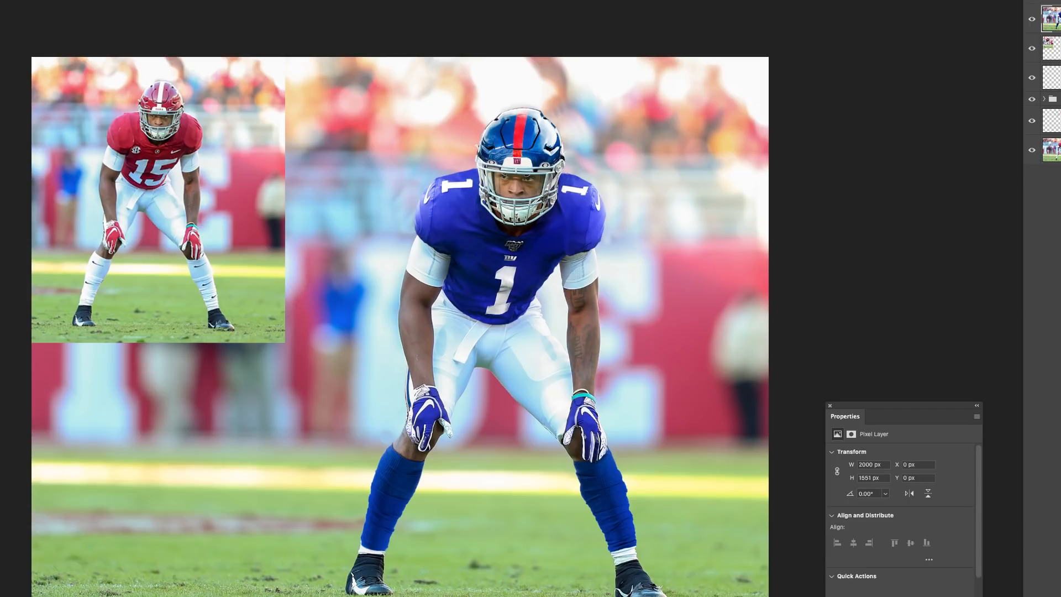
Add a clipped Hue/Saturation adjustment above the merged layer and reduce its saturation to -13.
{"action": "left_click", "coordinate": [1060, 210]}
{"action": "left_click_drag", "start_coordinate": [900, 516], "coordinate": [888, 518]}
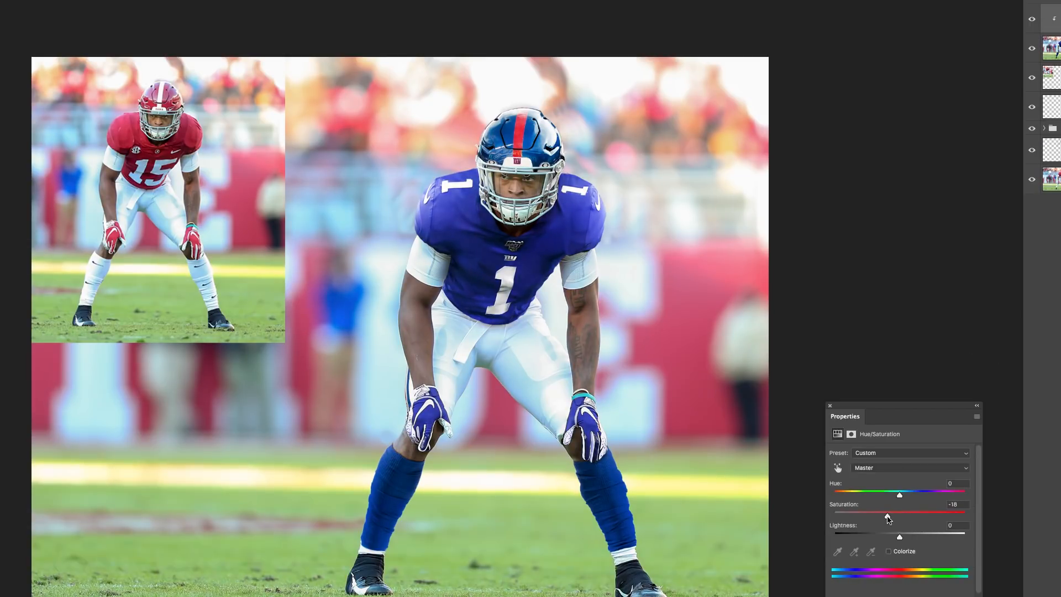
{"action": "key", "text": "ctrl+minus"}
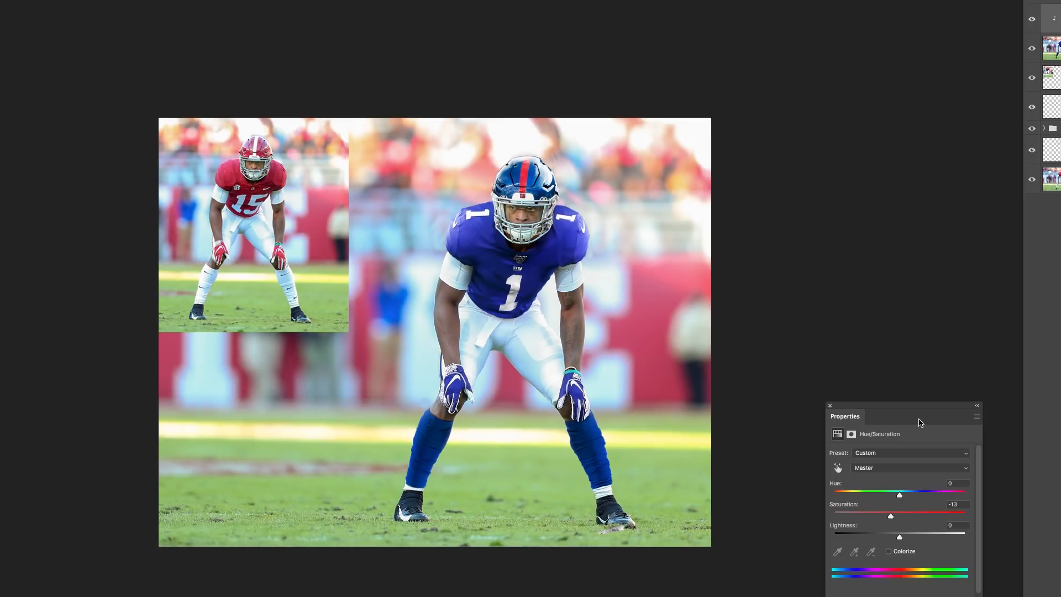
{"action": "key", "text": "ctrl+1"}
{"action": "key", "text": "ctrl+0"}
{"action": "key", "text": "Tab"}
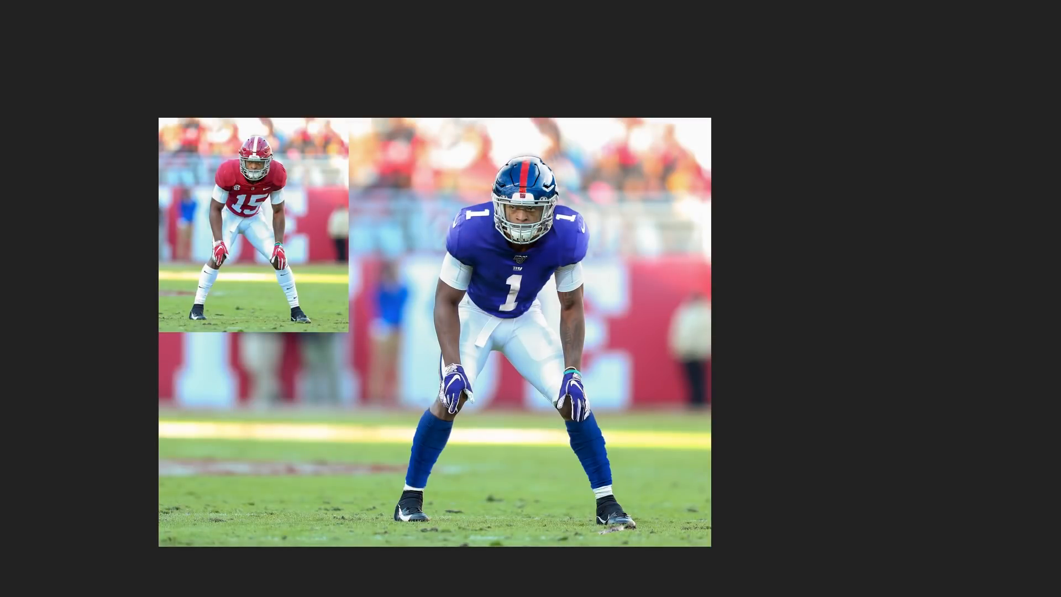
Place shep.jpg as a smart object and scale and position its Giants player over the composite's player for reference.
{"action": "left_click_drag", "start_coordinate": [1060, 149], "coordinate": [455, 149]}
{"action": "key", "text": "Return"}
{"action": "key", "text": "ctrl+plus"}
{"action": "key", "text": "ctrl+plus"}
{"action": "key", "text": "ctrl+0"}
{"action": "left_click_drag", "start_coordinate": [578, 547], "coordinate": [878, 596]}
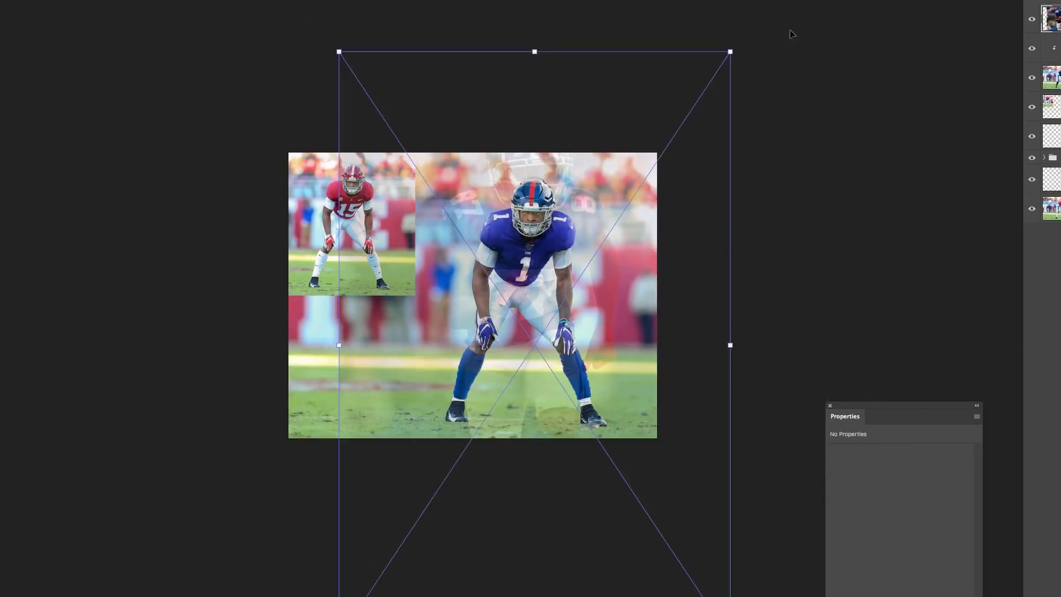
{"action": "key", "text": "ctrl+minus"}
{"action": "left_click_drag", "start_coordinate": [681, 114], "coordinate": [627, 196]}
{"action": "left_click_drag", "start_coordinate": [537, 313], "coordinate": [564, 262]}
{"action": "key", "text": "Return"}
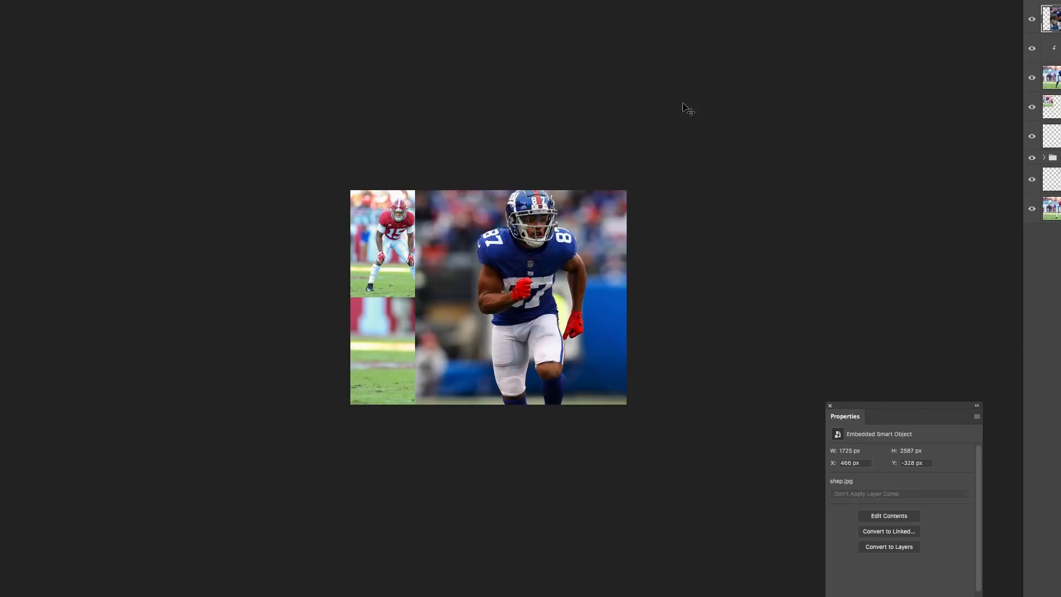
{"action": "key", "text": "ctrl+0"}
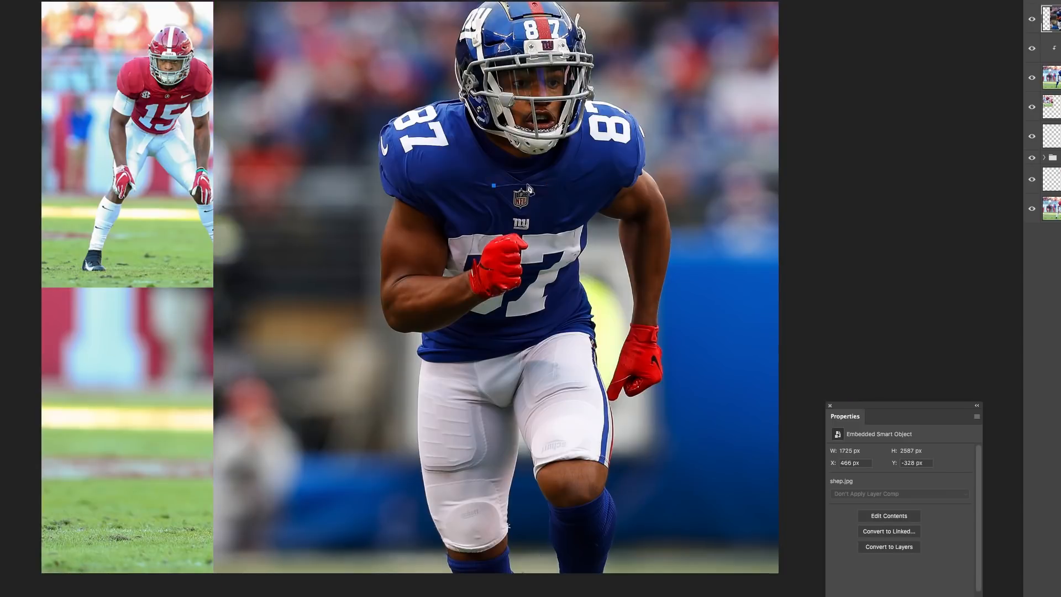
Copy the NFL shield collar patch from shep.jpg to its own layer, hide the photo, and scale the half-transparent patch down below the player's collar.
{"action": "right_click", "coordinate": [522, 220]}
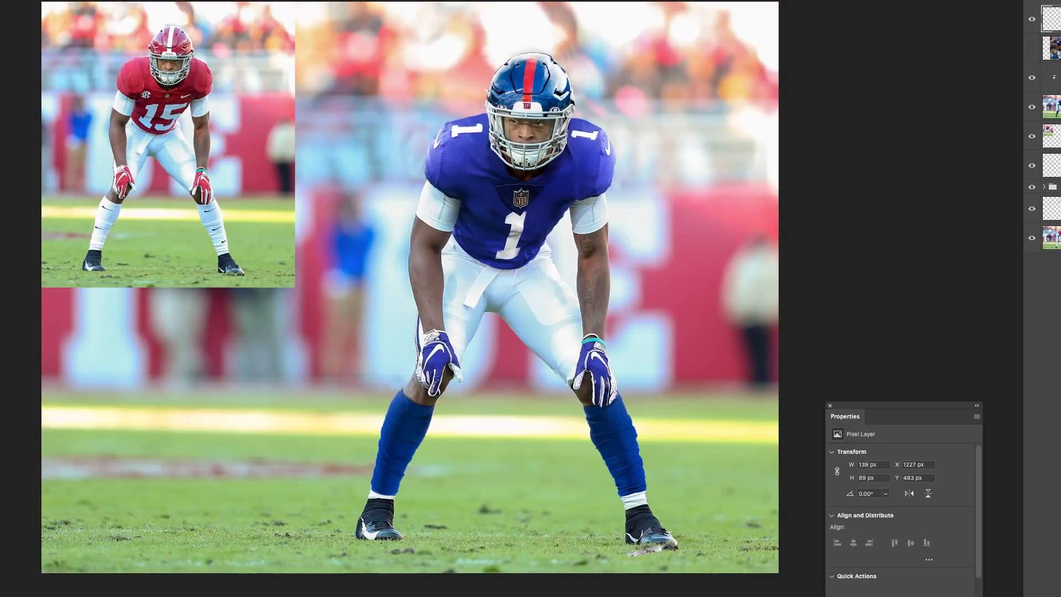
{"action": "key", "text": "5"}
{"action": "scroll", "coordinate": [550, 174], "scroll_direction": "up", "scroll_amount": 5}
{"action": "key", "text": "super+t"}
{"action": "left_click_drag", "start_coordinate": [530, 399], "coordinate": [455, 352]}
{"action": "left_click_drag", "start_coordinate": [421, 323], "coordinate": [474, 315]}
{"action": "key", "text": "Return"}
Warp the NFL shield patch to fit the jersey's V-neck and restore the layer to full opacity.
{"action": "left_click", "coordinate": [0, 0]}
{"action": "mouse_move", "coordinate": [37, 164]}
{"action": "left_click", "coordinate": [125, 214]}
{"action": "left_click_drag", "start_coordinate": [354, 344], "coordinate": [359, 325]}
{"action": "left_click_drag", "start_coordinate": [509, 244], "coordinate": [499, 246]}
{"action": "left_click_drag", "start_coordinate": [511, 345], "coordinate": [513, 333]}
{"action": "left_click_drag", "start_coordinate": [426, 244], "coordinate": [429, 247]}
{"action": "key", "text": "0"}
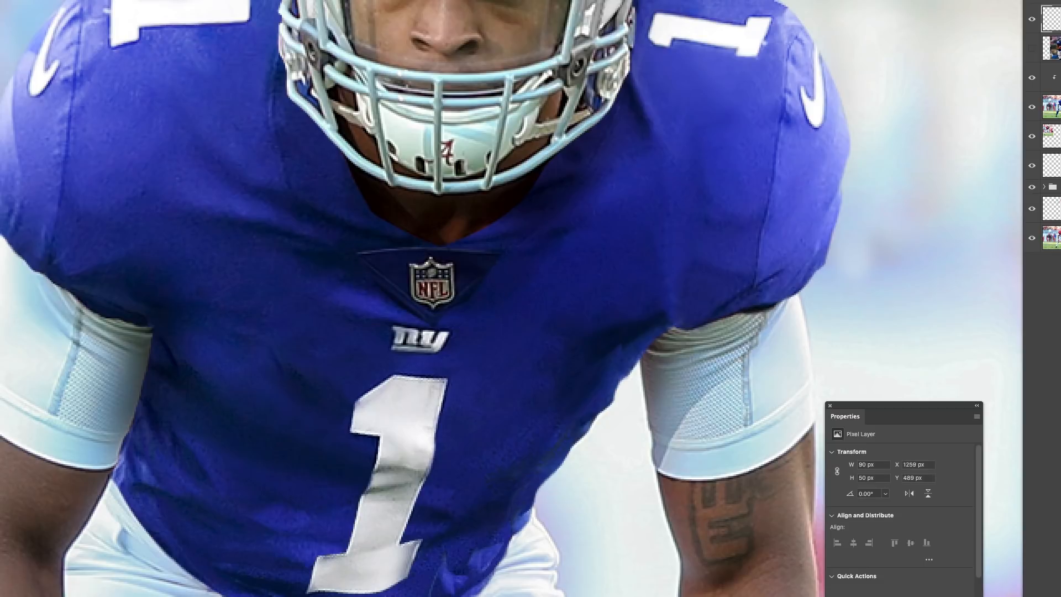
Nudge the NFL shield patch down slightly, add a layer mask, and paint out the patch edges around the shield.
{"action": "key", "text": "Down"}
{"action": "key", "text": "super+m"}
{"action": "key", "text": "b"}
{"action": "mouse_move", "coordinate": [378, 297]}
{"action": "left_mouse_down"}
{"action": "mouse_move", "coordinate": [399, 296]}
{"action": "mouse_move", "coordinate": [340, 278]}
{"action": "mouse_move", "coordinate": [394, 251]}
{"action": "mouse_move", "coordinate": [476, 287]}
{"action": "left_mouse_up"}
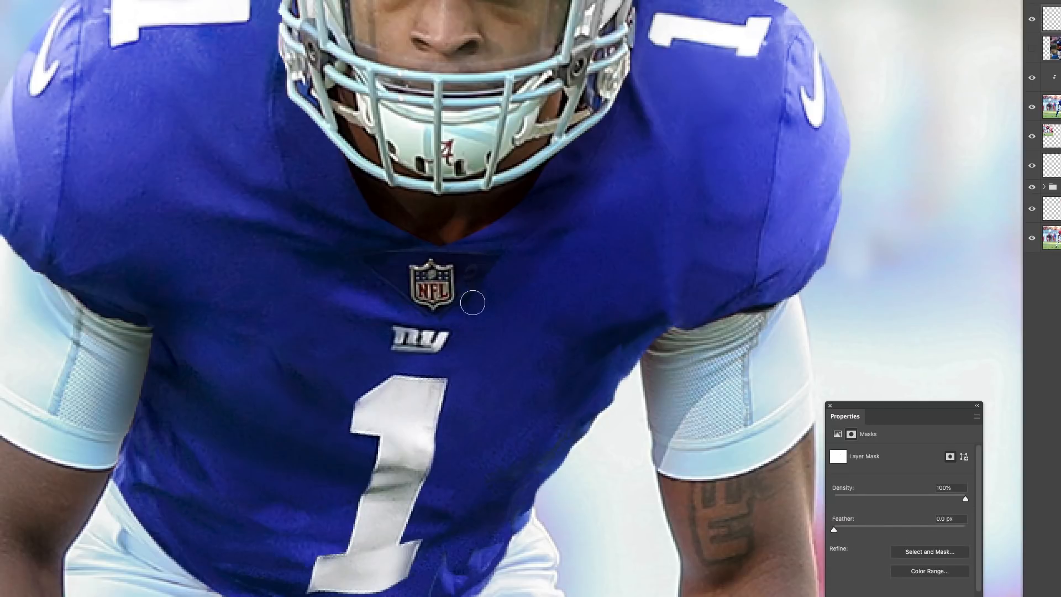
{"action": "key", "text": "ctrl+minus"}
{"action": "key", "text": "ctrl+minus"}
{"action": "key", "text": "ctrl+minus"}
{"action": "key", "text": "ctrl+minus"}
{"action": "key", "text": "super+minus"}
{"action": "key", "text": "super+equal"}
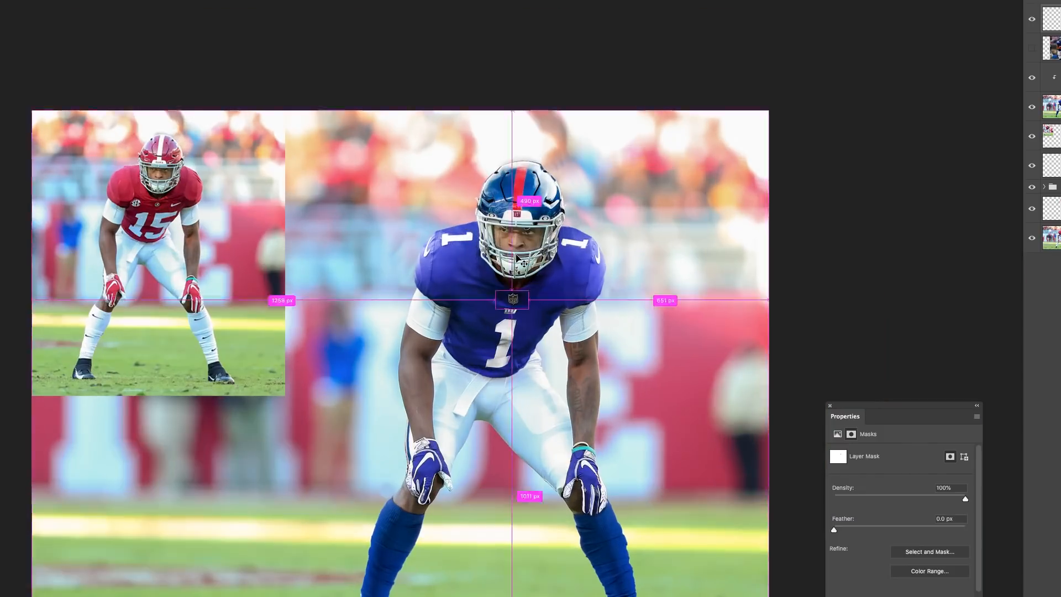
Darken the NFL shield layer with a Curves adjustment so it blends into the jersey.
{"action": "key", "text": "super+minus"}
{"action": "key", "text": "super+equal"}
{"action": "key", "text": "super+equal"}
{"action": "left_click", "coordinate": [1051, 20]}
{"action": "key", "text": "super+m"}
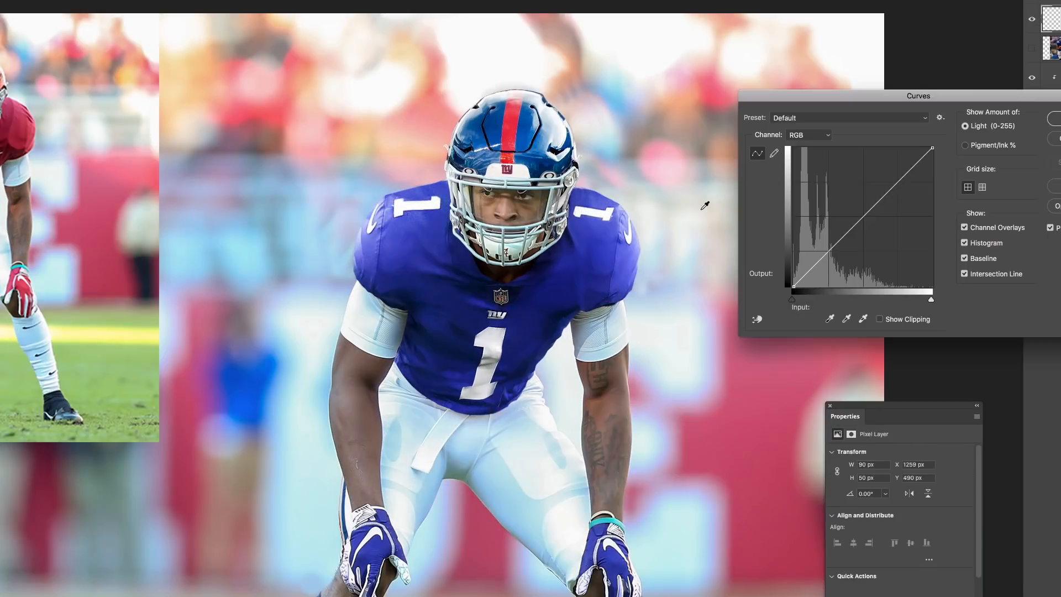
{"action": "left_click", "coordinate": [863, 217]}
{"action": "left_click", "coordinate": [831, 249]}
{"action": "left_click_drag", "start_coordinate": [899, 182], "coordinate": [905, 187]}
{"action": "left_click_drag", "start_coordinate": [863, 216], "coordinate": [878, 219]}
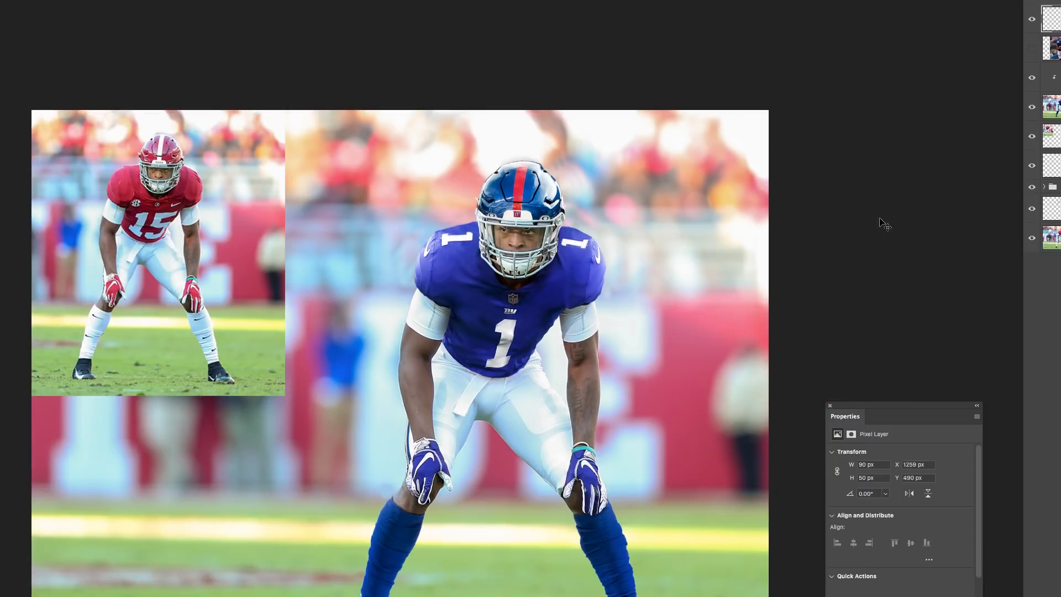
Shift the uniform's purple tint to a truer Giants blue with a colour adjustment and stamp the composite without the reference photo.
{"action": "left_click", "coordinate": [77, 0]}
{"action": "mouse_move", "coordinate": [116, 38]}
{"action": "left_click", "coordinate": [243, 83]}
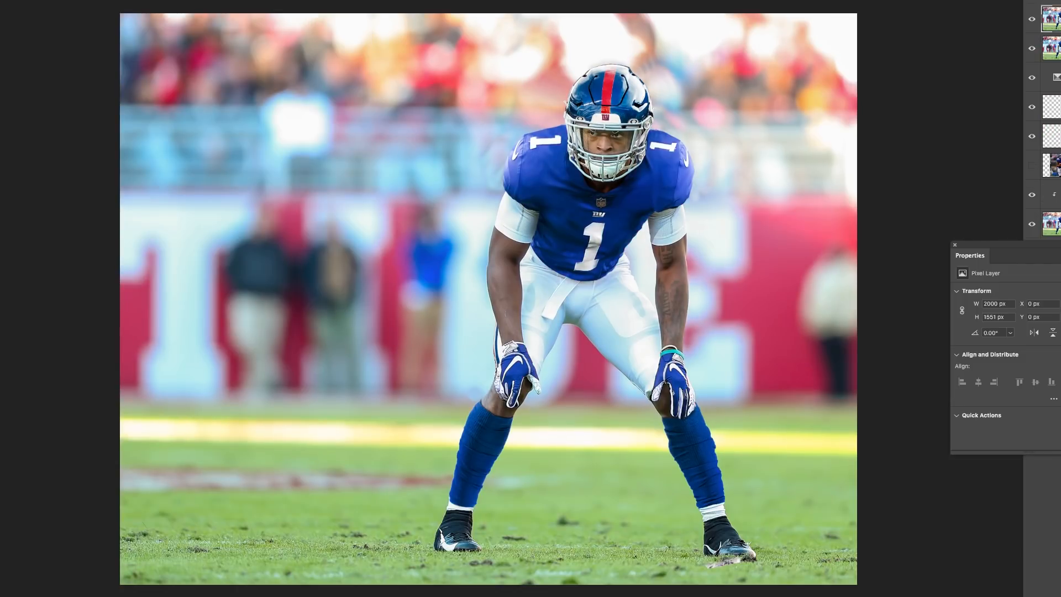
Switch to the Welcome_1080x1920_McKinney wallpaper, add the finished uniform swap to the Player Back group, and position it behind and right of the standing player.
{"action": "key", "text": "f"}
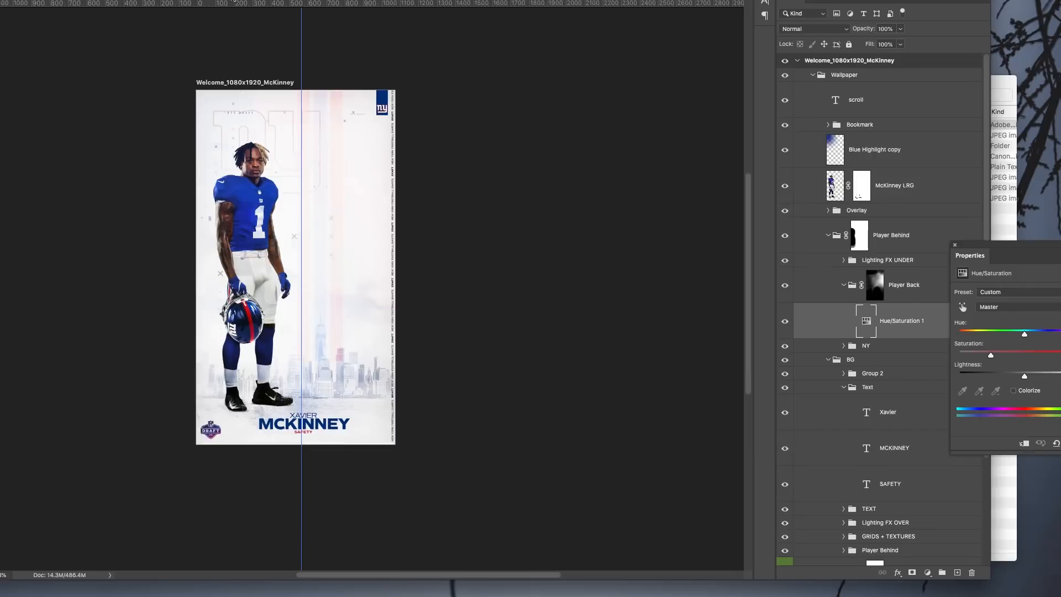
{"action": "left_click", "coordinate": [874, 284]}
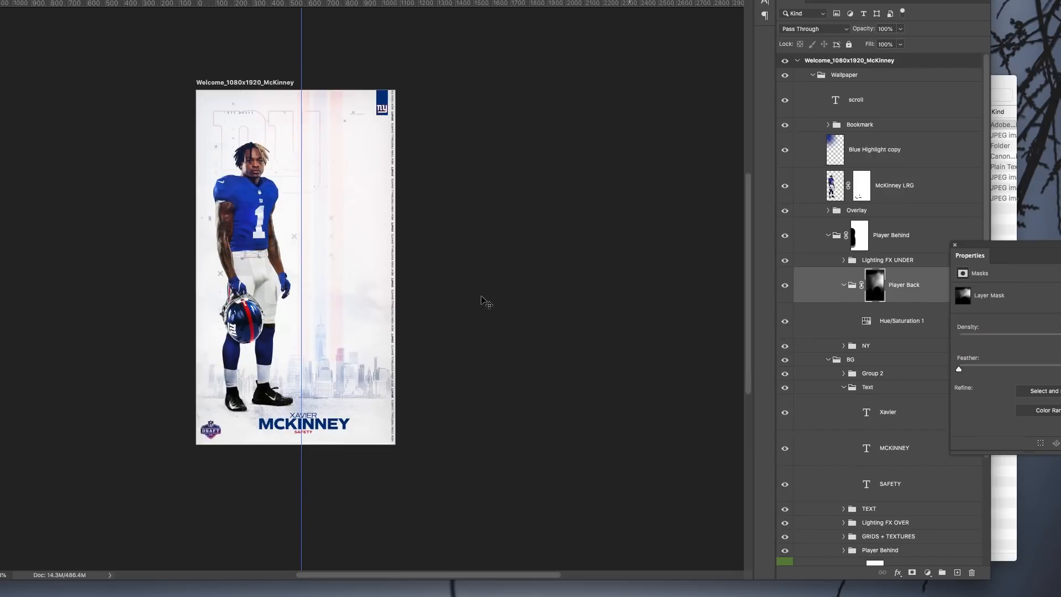
{"action": "key", "text": "ctrl+v"}
{"action": "left_click_drag", "start_coordinate": [354, 245], "coordinate": [280, 203]}
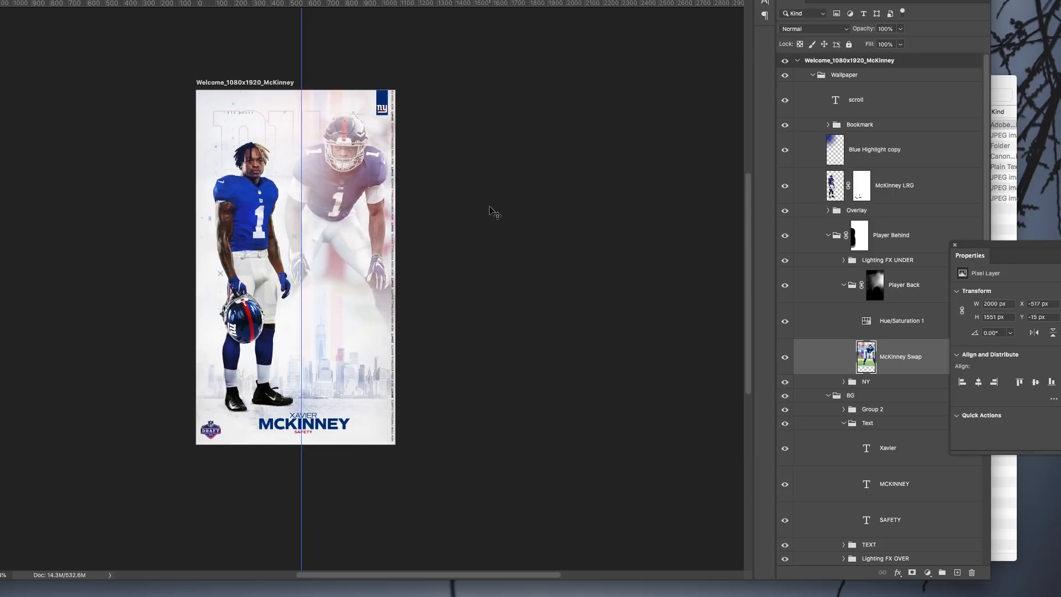
Move the wallpaper's vertical guide off the artboard, beyond its left edge.
{"action": "key", "text": "super"}
{"action": "left_click_drag", "start_coordinate": [301, 107], "coordinate": [131, 113]}
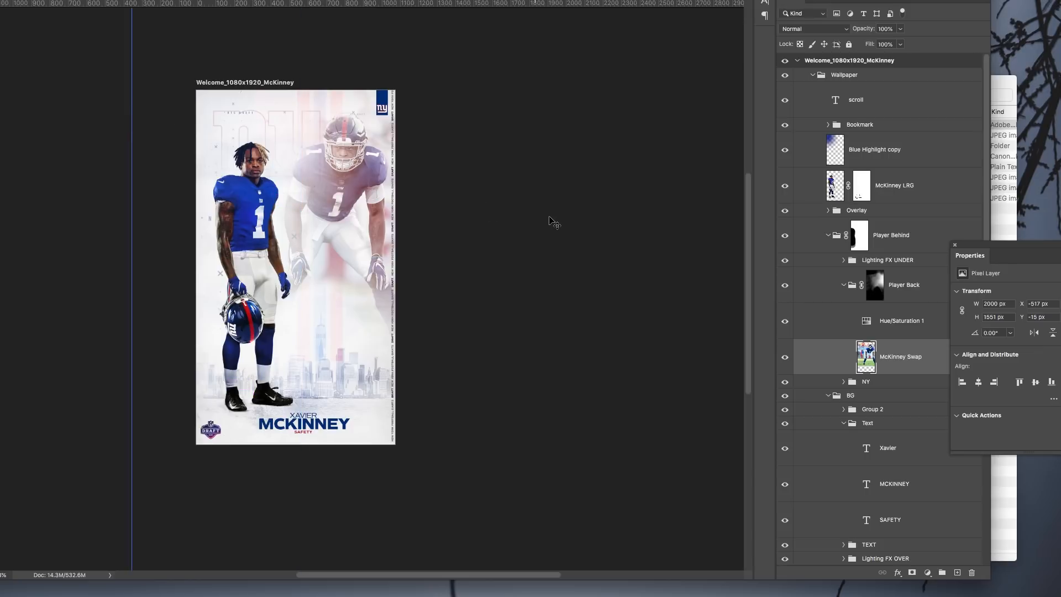
{"action": "key", "text": "super"}
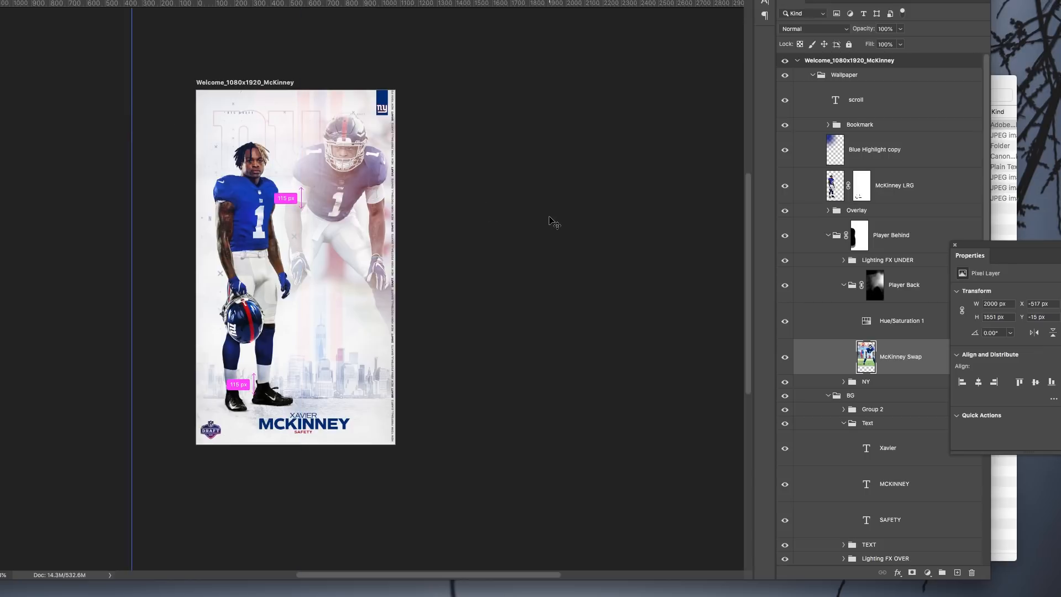